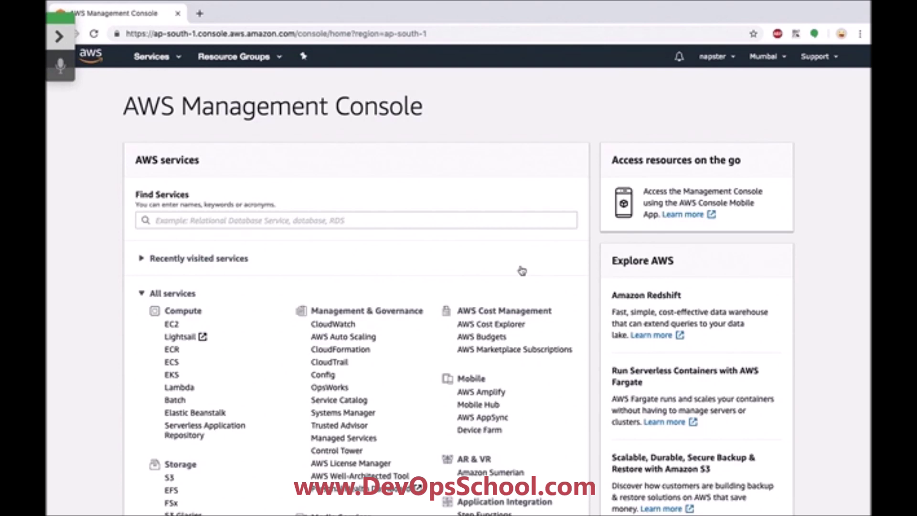
Open the S3 storage service from the list of all services
scroll(522, 271, "down", 3)
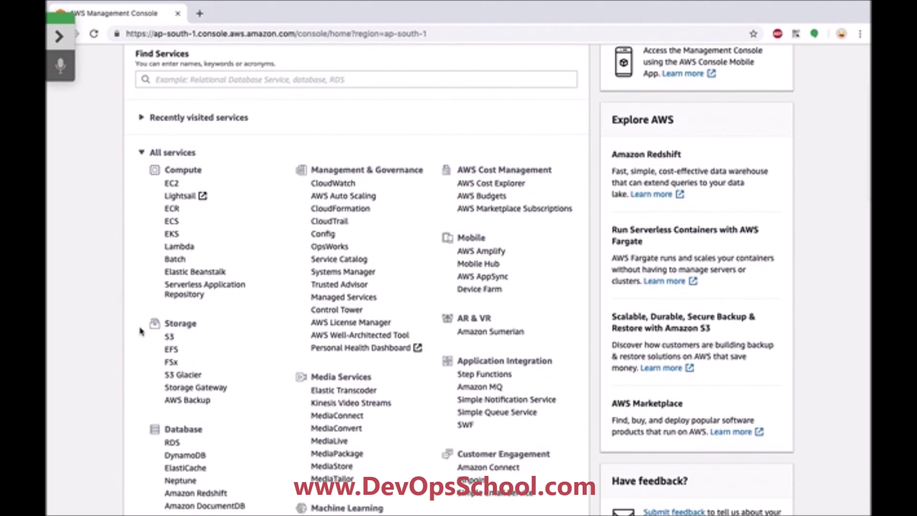
left_click(170, 338)
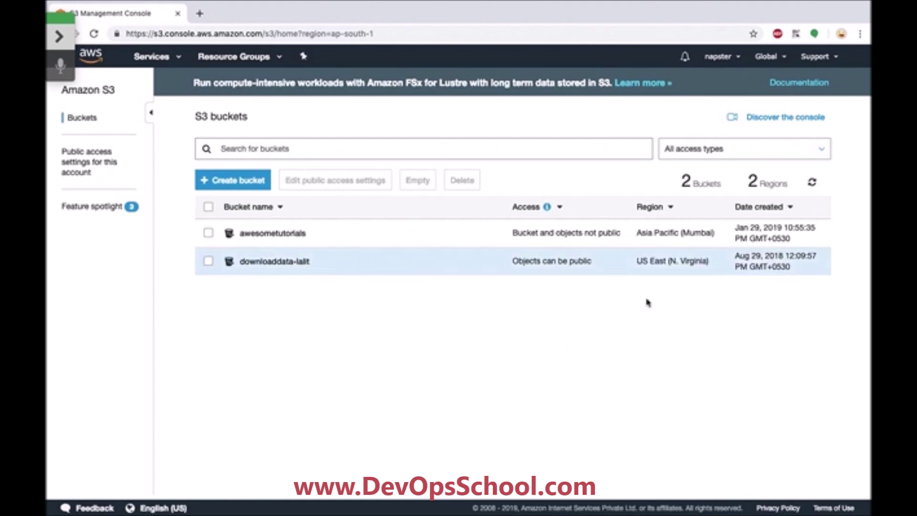
Check the region selection offered for S3 and view the summary of the existing US East (N. Virginia) bucket
left_click(781, 57)
left_click(781, 58)
left_click(781, 58)
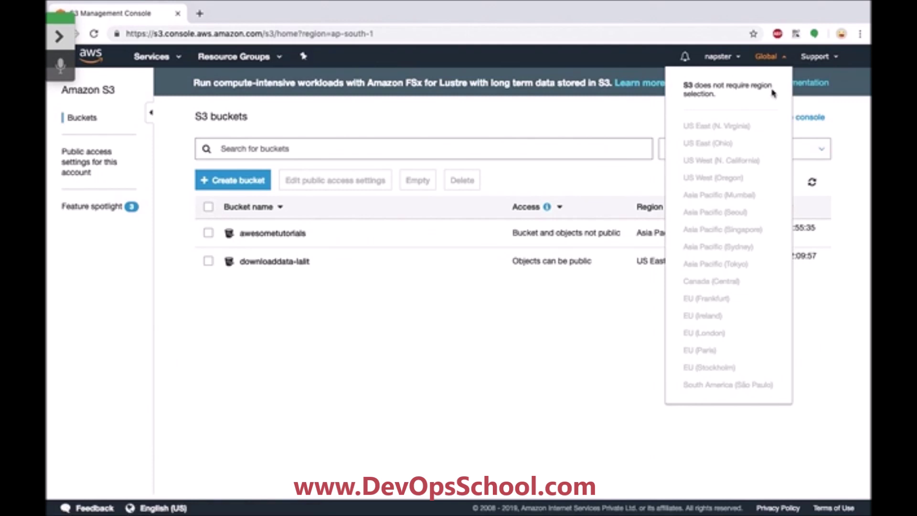
left_click(515, 351)
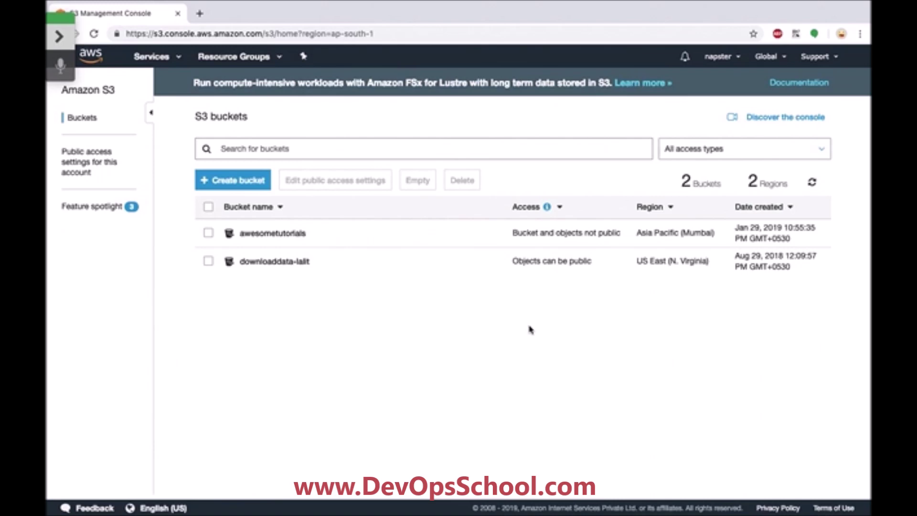
left_click(443, 271)
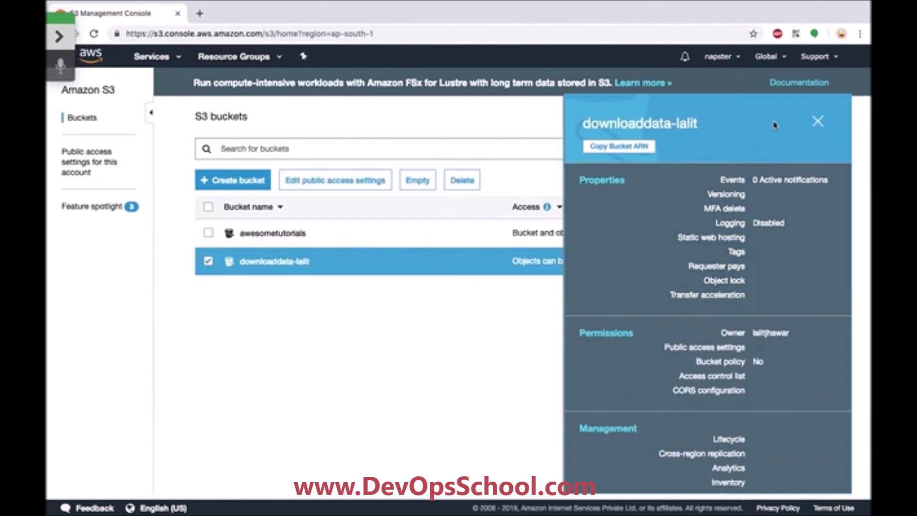
left_click(818, 120)
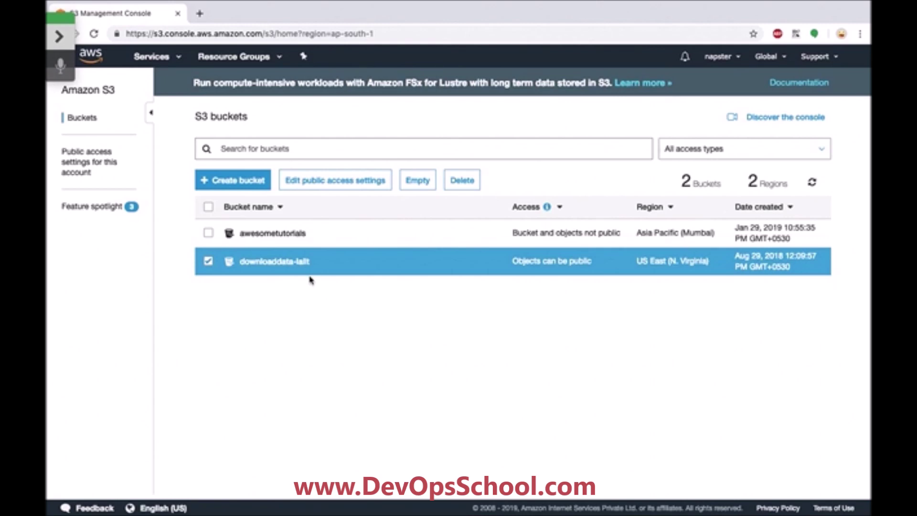
Start a new bucket named demolalit-temp in Asia Pacific (Mumbai), without copying settings from an existing bucket, and continue to its options
left_click(243, 188)
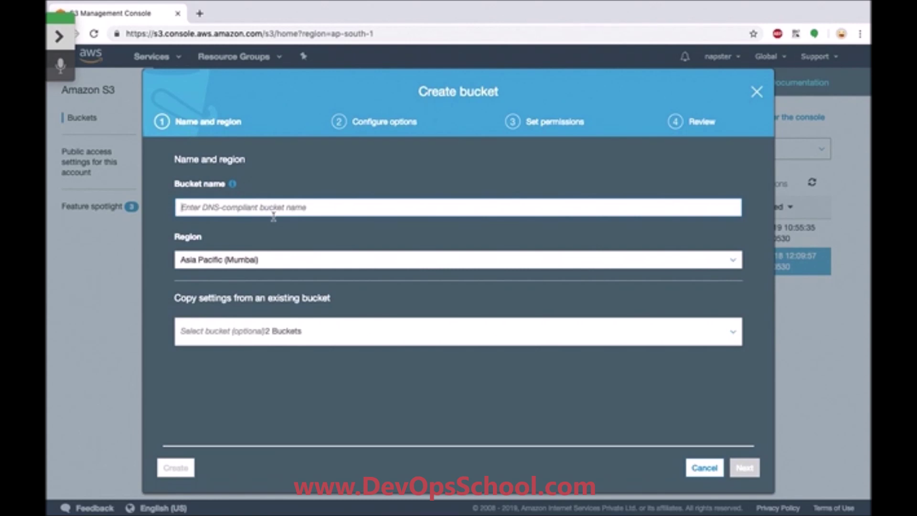
type("demolab-")
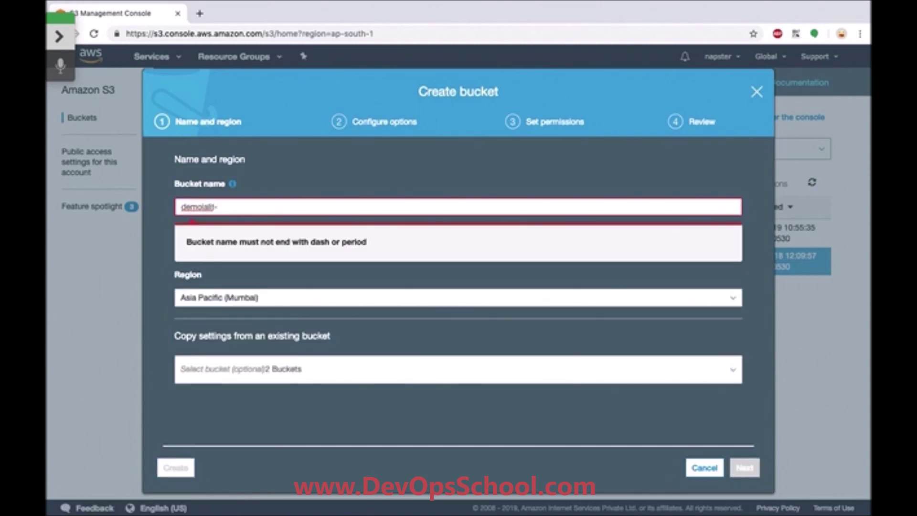
type("temp")
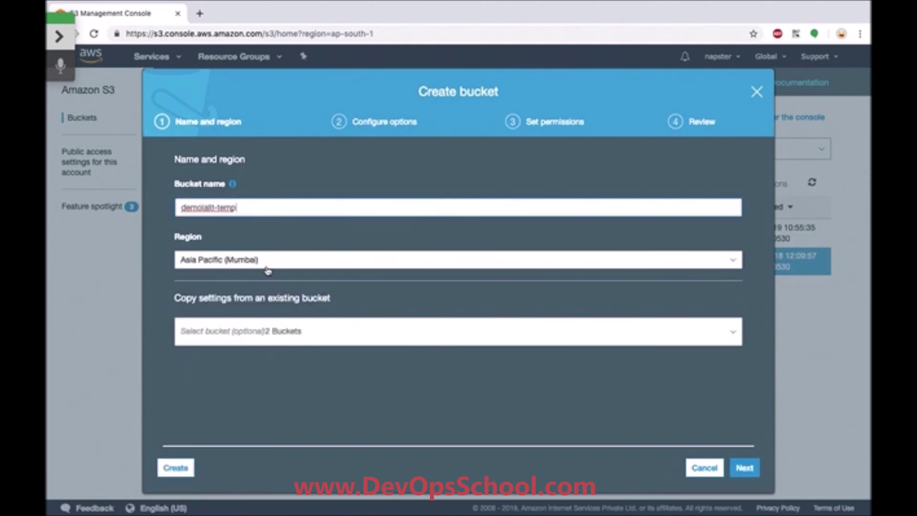
left_click(286, 266)
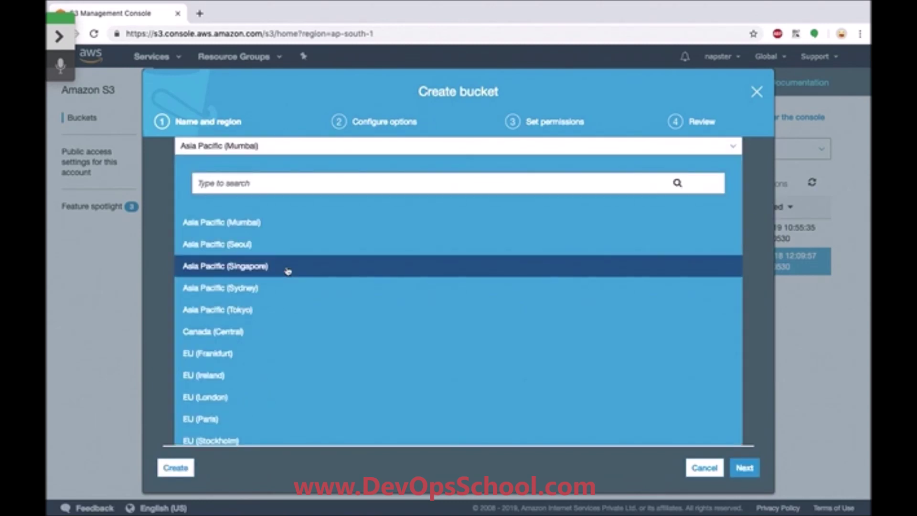
scroll(286, 271, "down", 3)
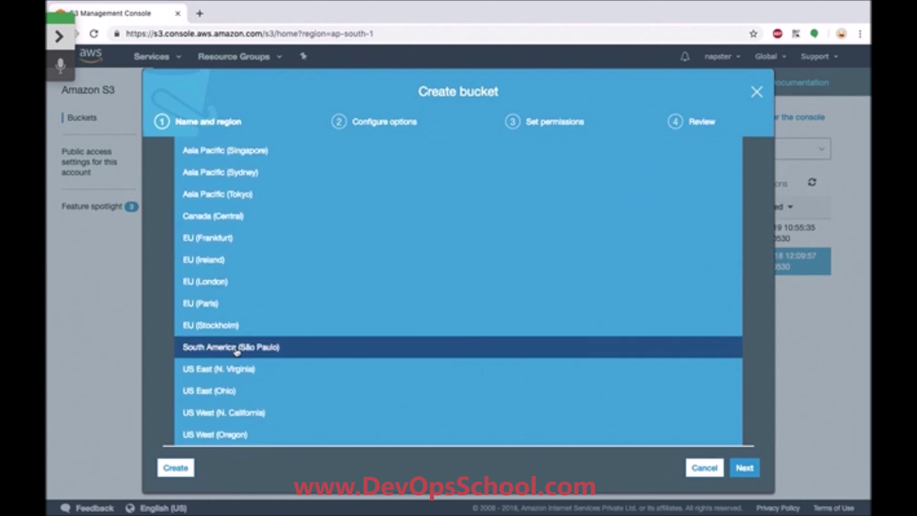
scroll(262, 244, "up", 4)
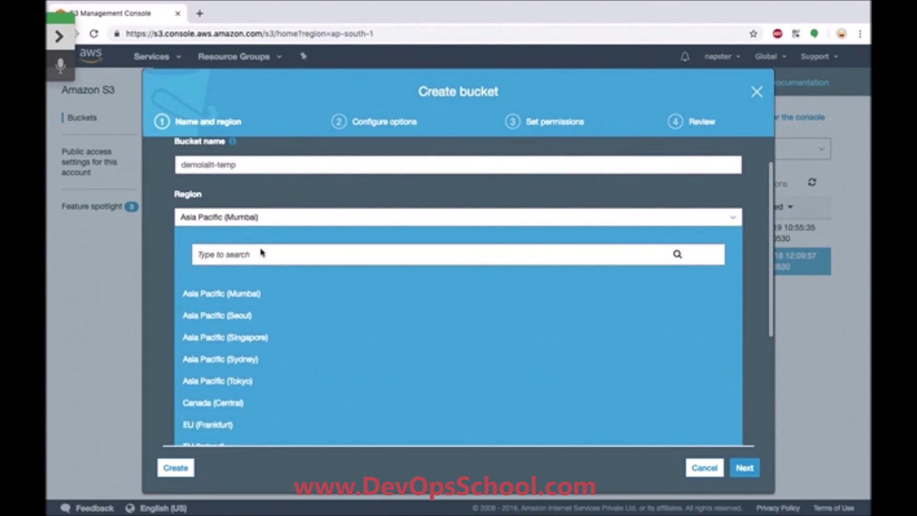
left_click(262, 295)
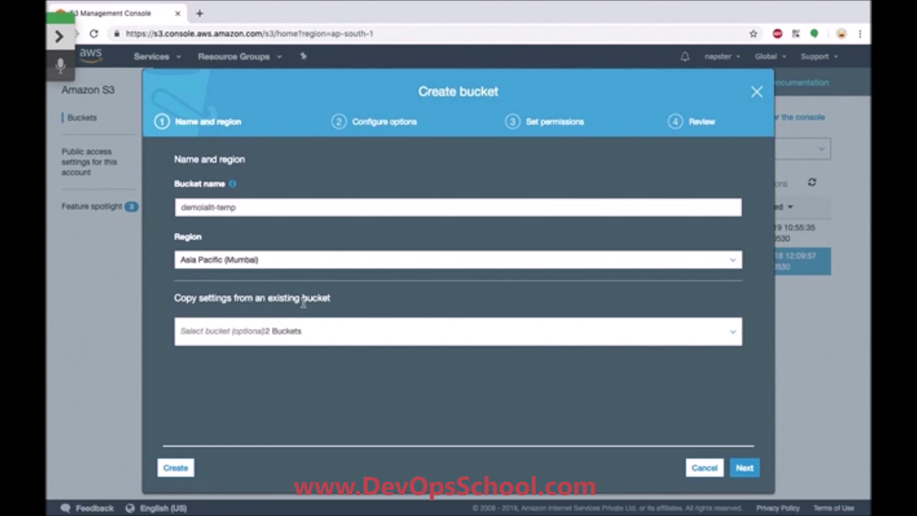
left_click(299, 336)
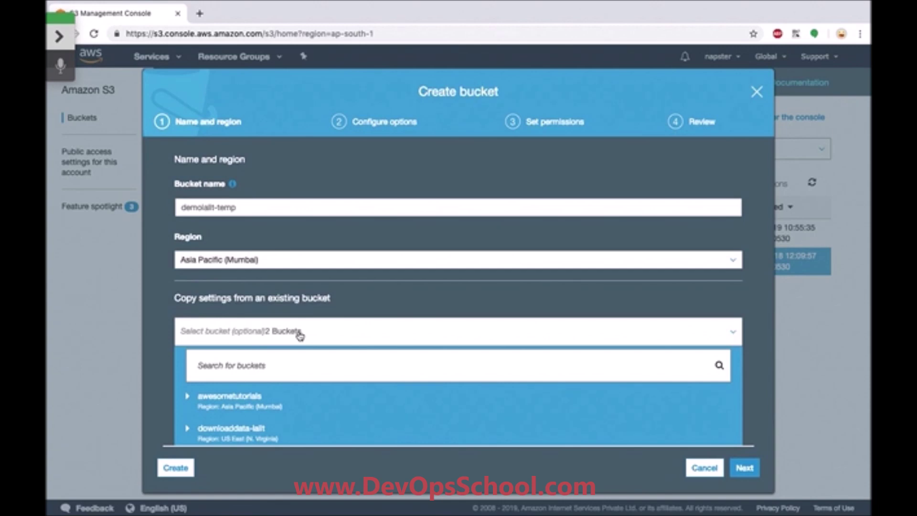
left_click(300, 336)
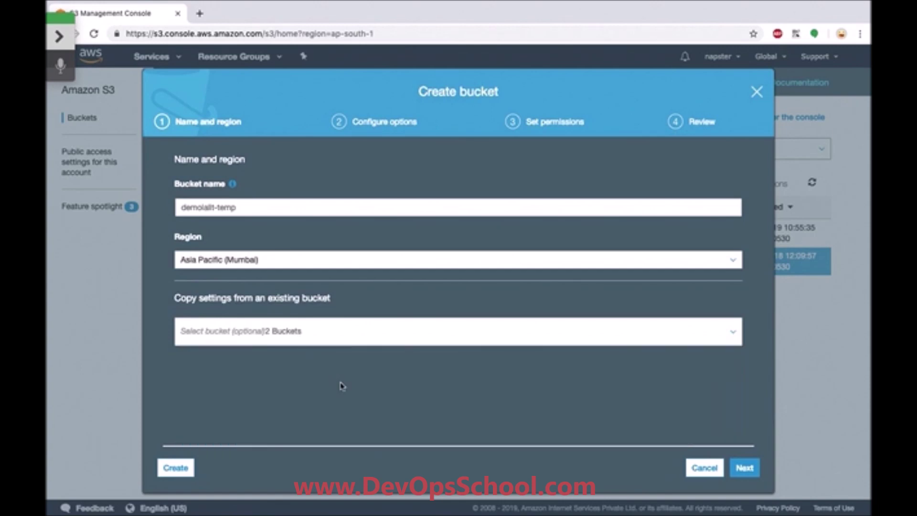
left_click(743, 467)
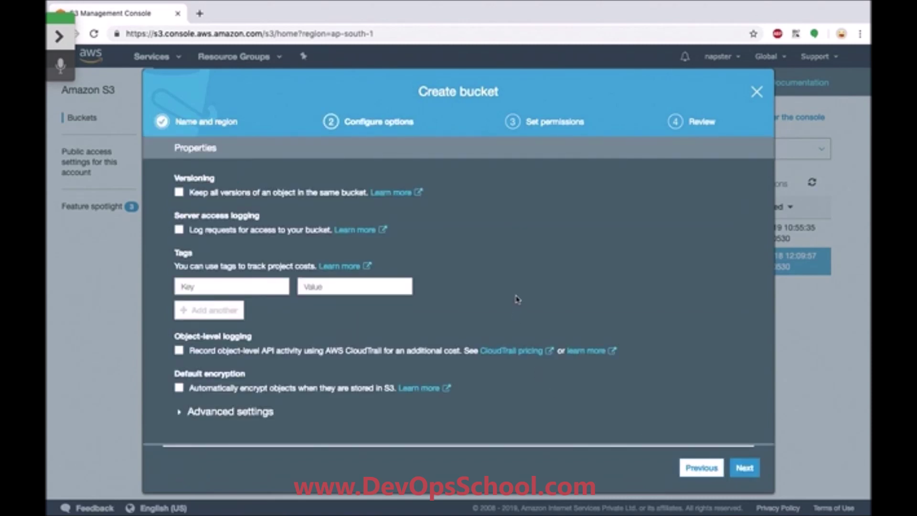
Create the bucket with default options and the recommended public access blocks, and refresh the bucket list
scroll(517, 299, "down", 1)
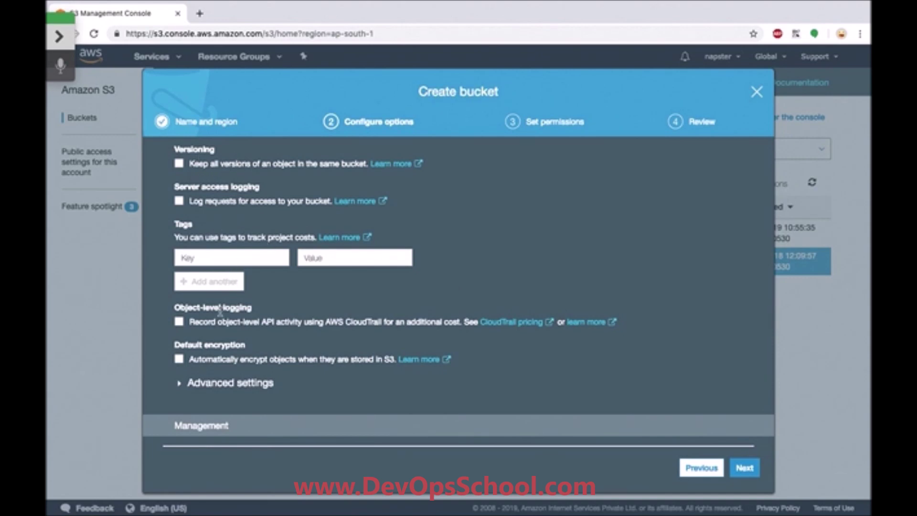
scroll(264, 318, "down", 1)
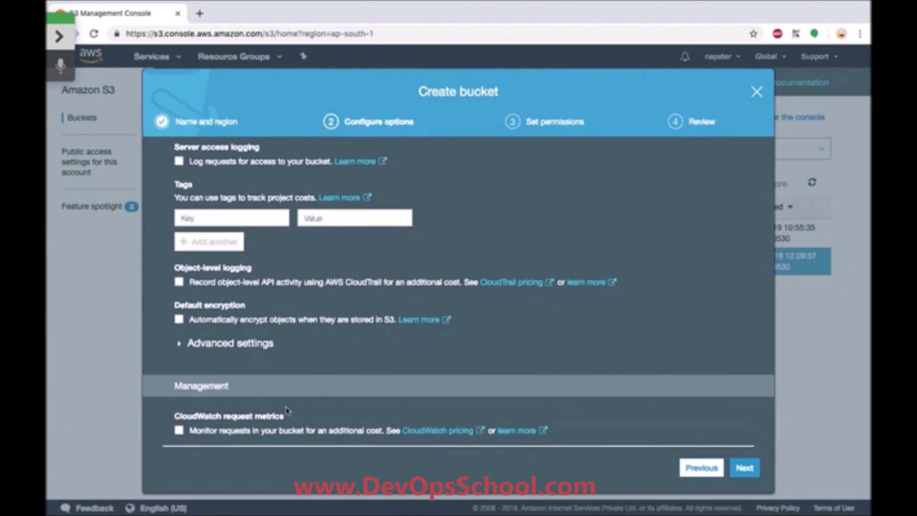
scroll(490, 292, "up", 1)
scroll(490, 292, "up", 2)
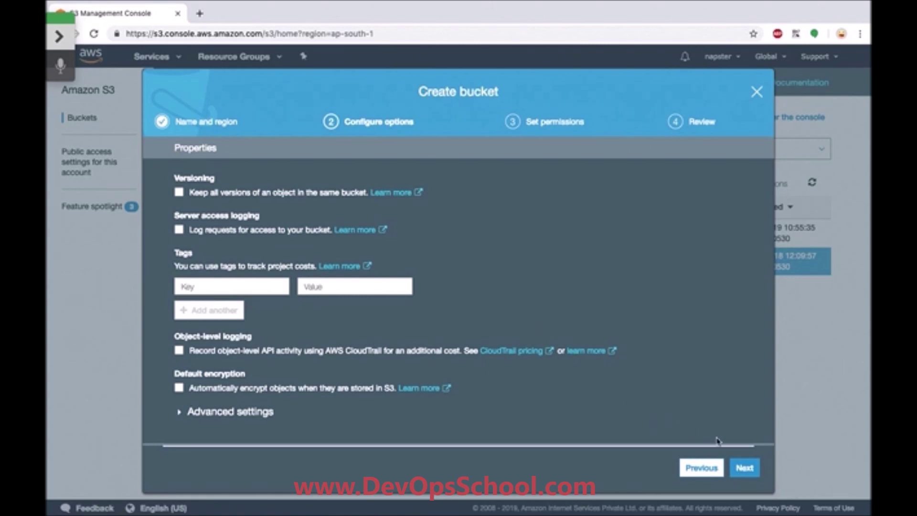
left_click(744, 468)
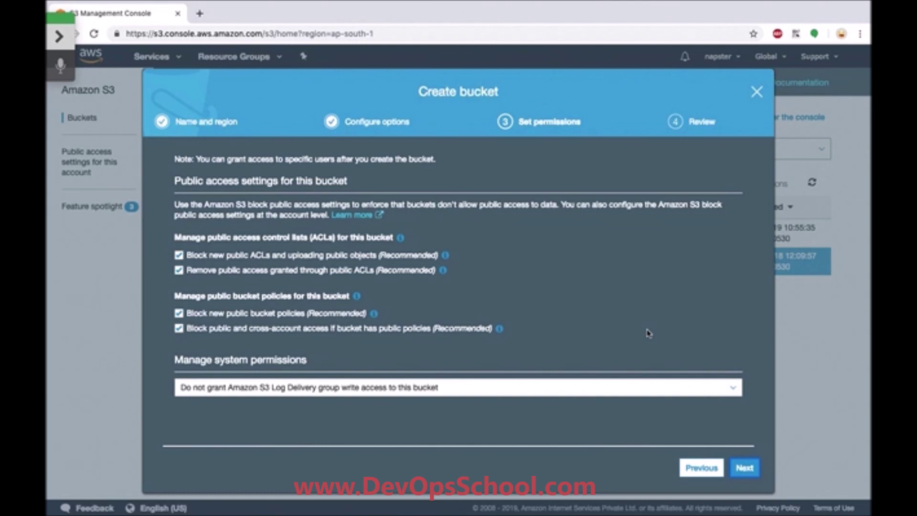
left_click(750, 469)
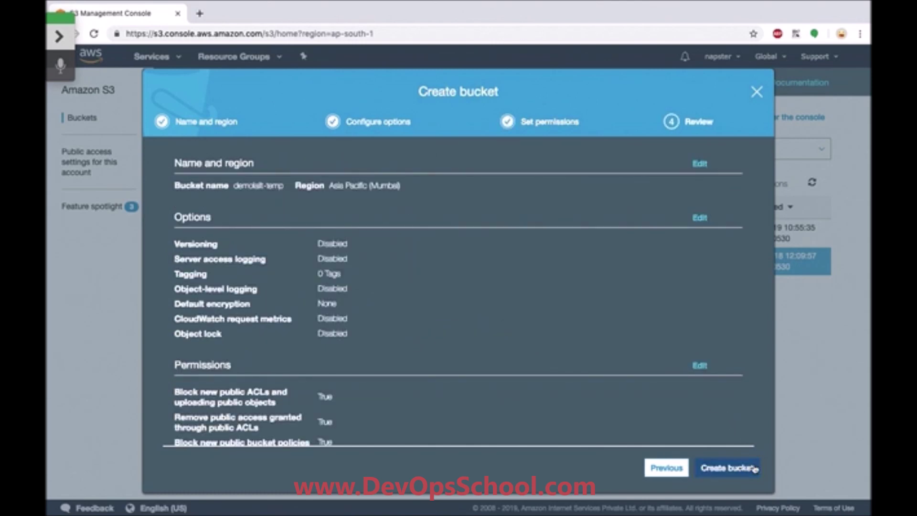
left_click(753, 468)
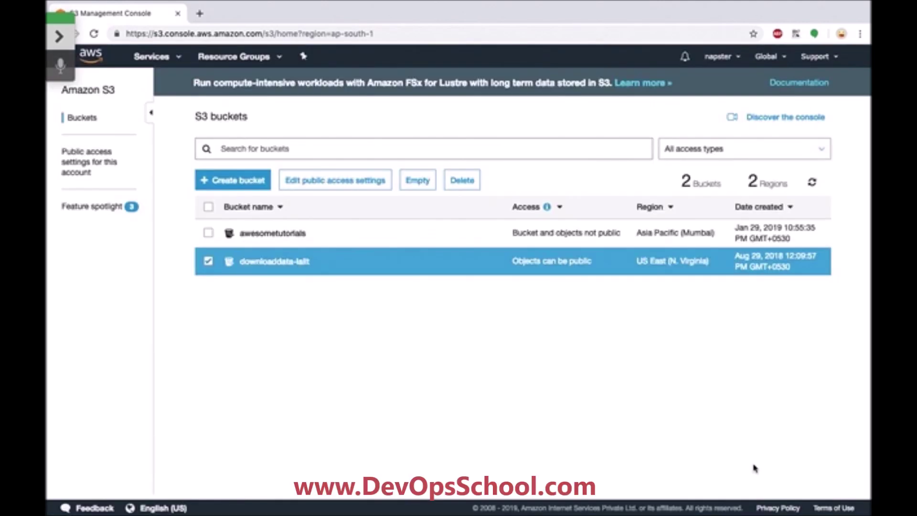
left_click(811, 182)
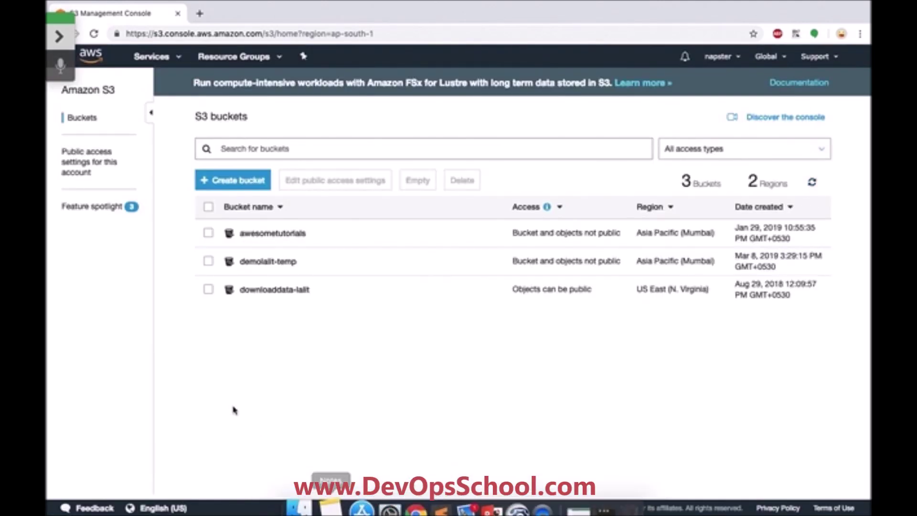
View the summary of the demolalit-temp bucket, close it, and open the bucket's overview
left_click(315, 266)
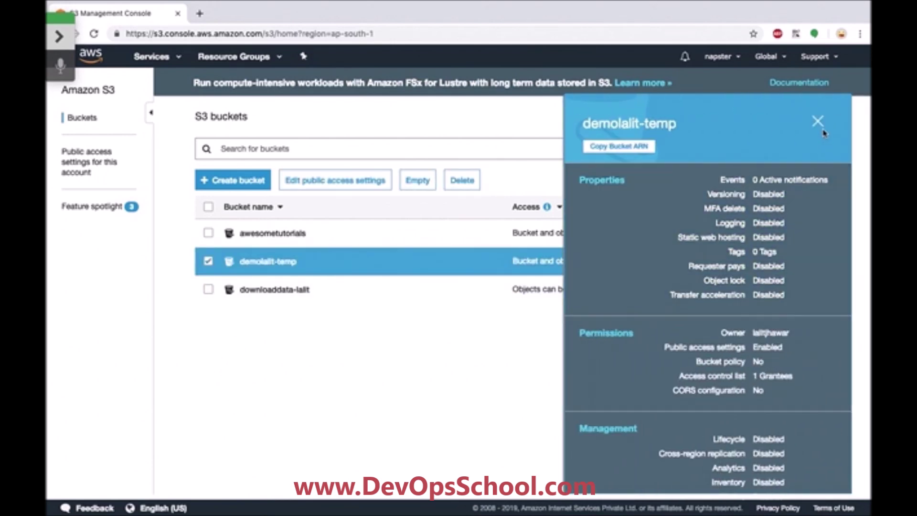
left_click(818, 123)
left_click(285, 264)
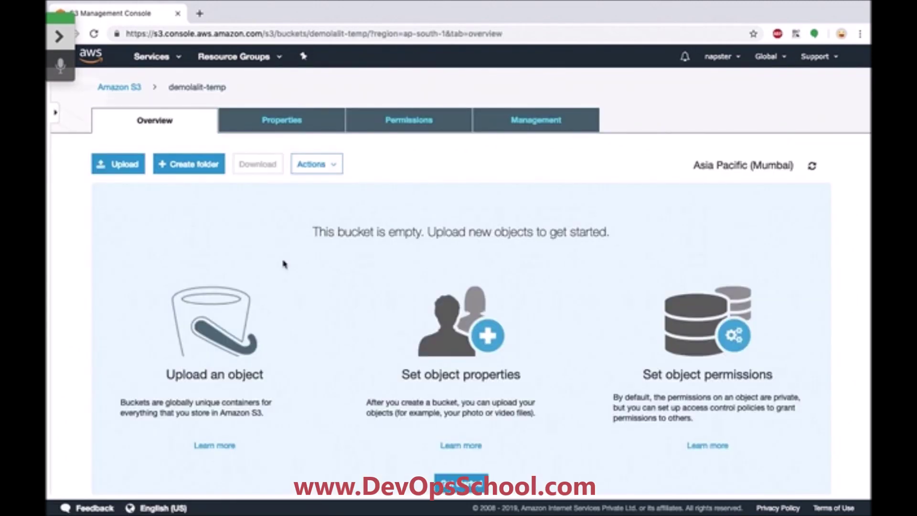
scroll(283, 264, "down", 3)
scroll(283, 264, "up", 3)
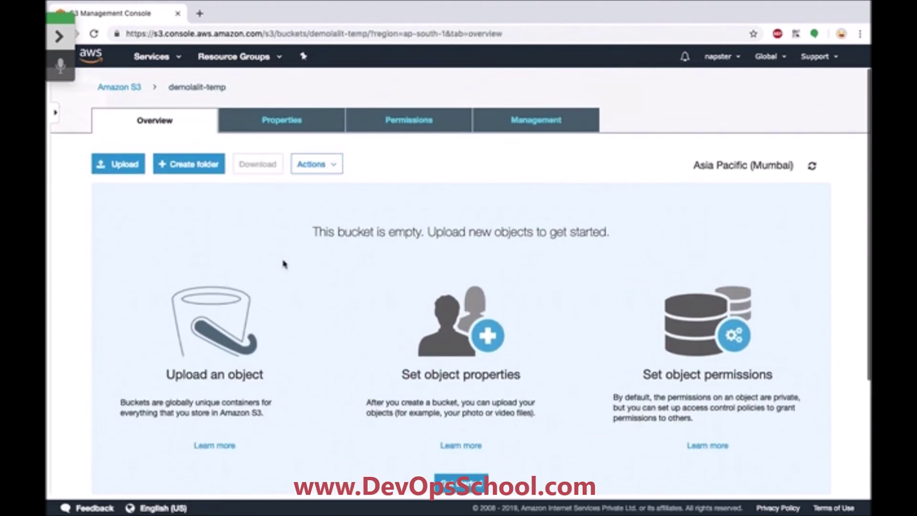
Start an upload to the bucket with AWS Demo.pptx from the Desktop folder and continue to its permissions
left_click(120, 165)
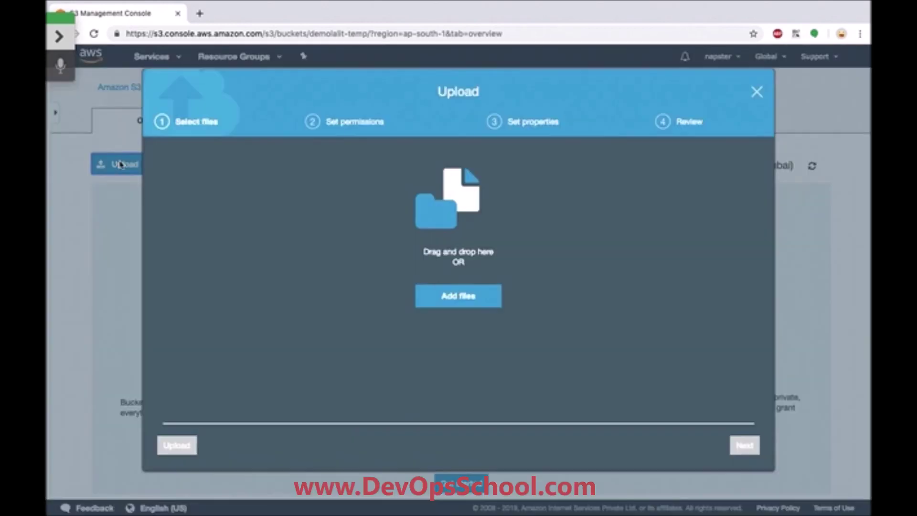
left_click(476, 297)
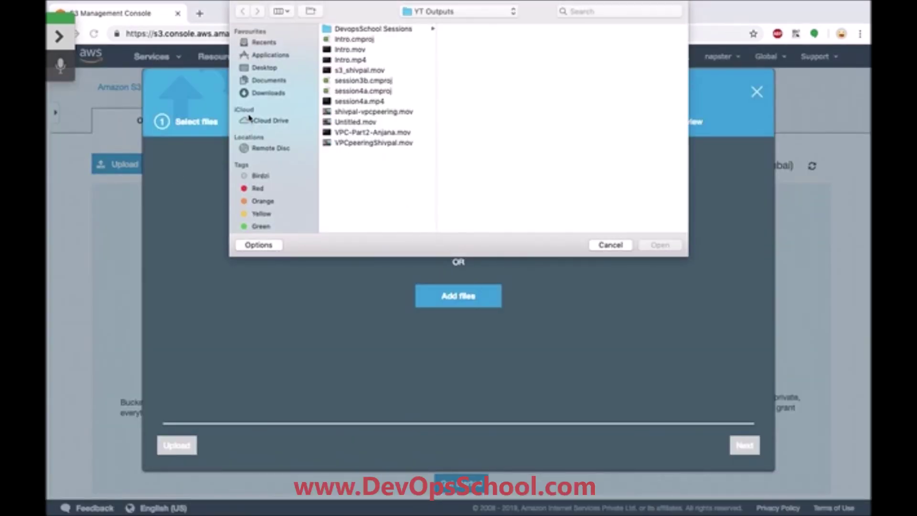
left_click(270, 68)
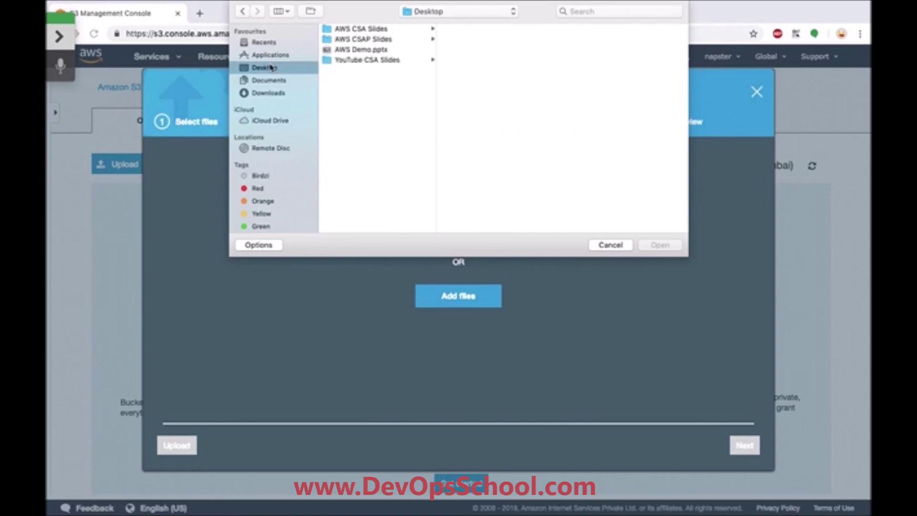
double_click(362, 49)
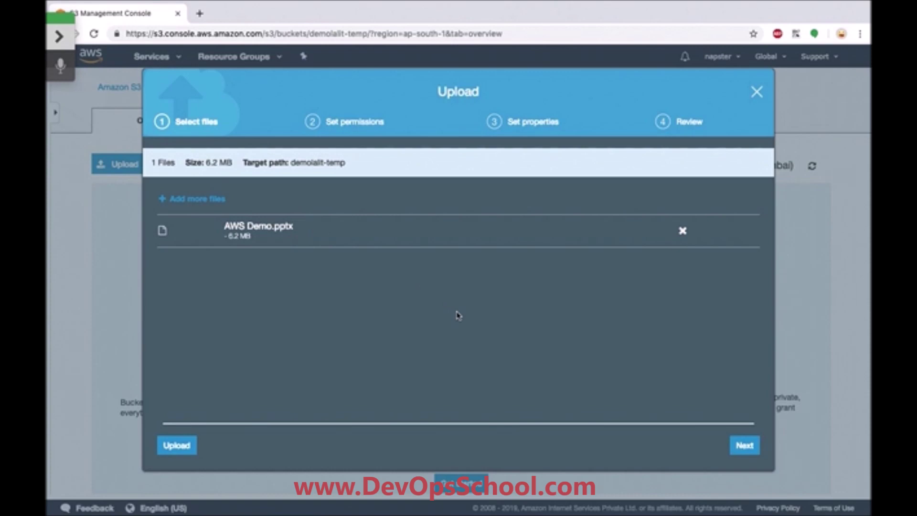
left_click(735, 443)
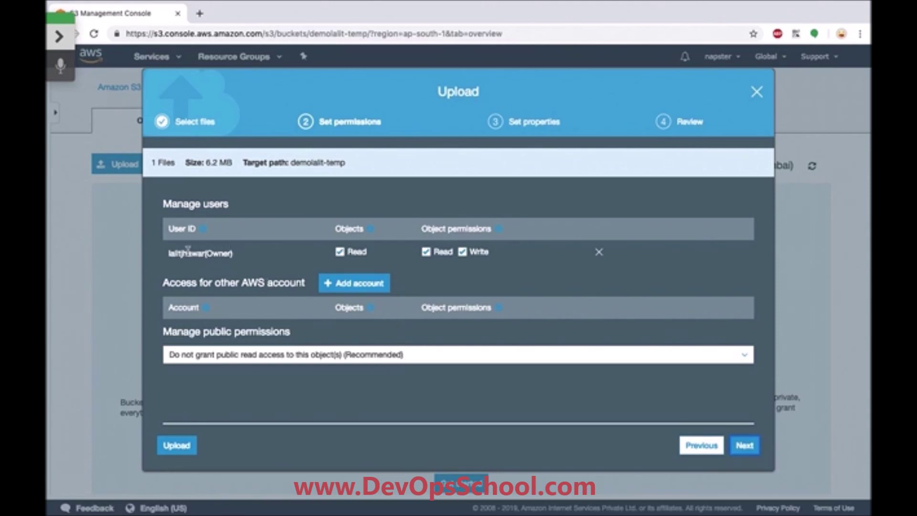
Examine the owner's permissions and the blank entry for granting another AWS account access, and clear that entry
left_click_drag(167, 253, 416, 253)
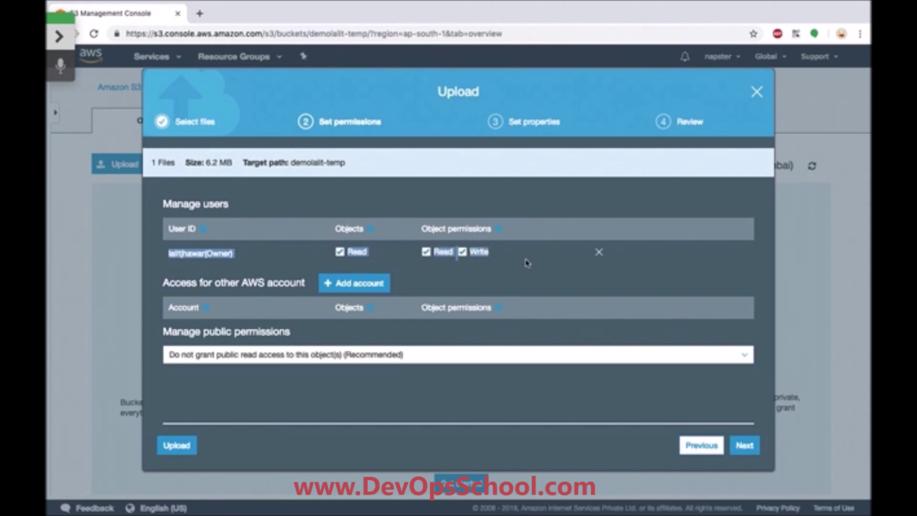
left_click(527, 263)
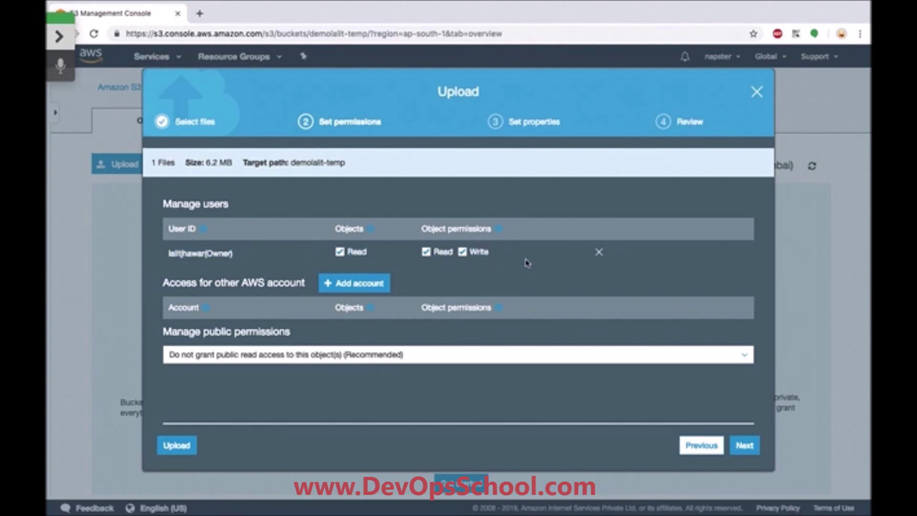
left_click(327, 286)
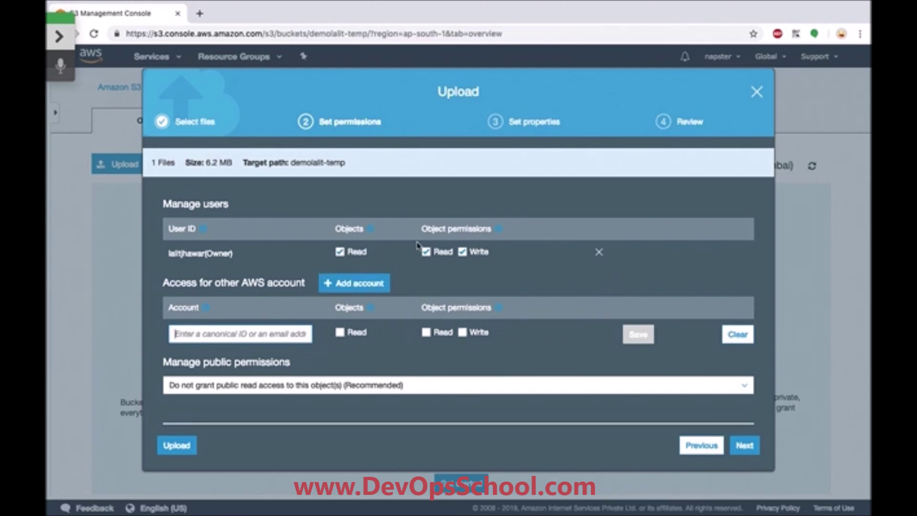
left_click(743, 335)
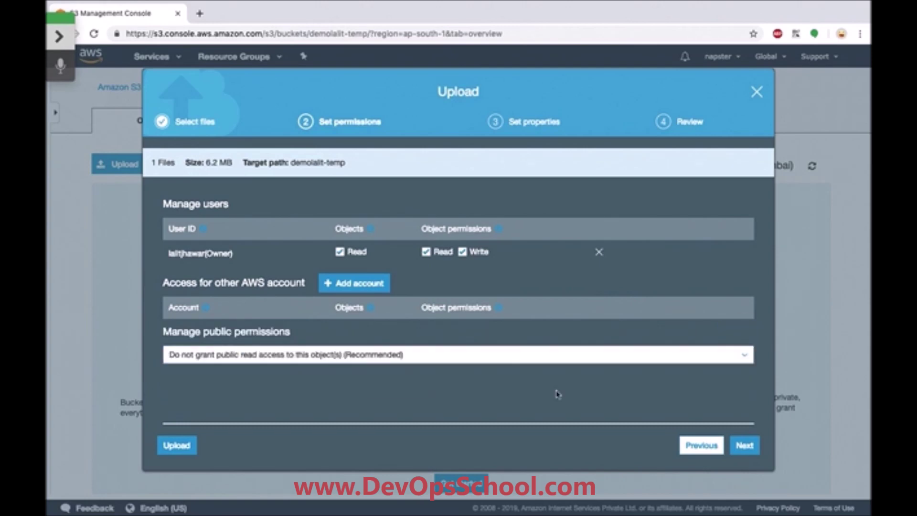
View the public permission options, keep public read access to the object ungranted, and continue to the upload's properties
left_click(256, 362)
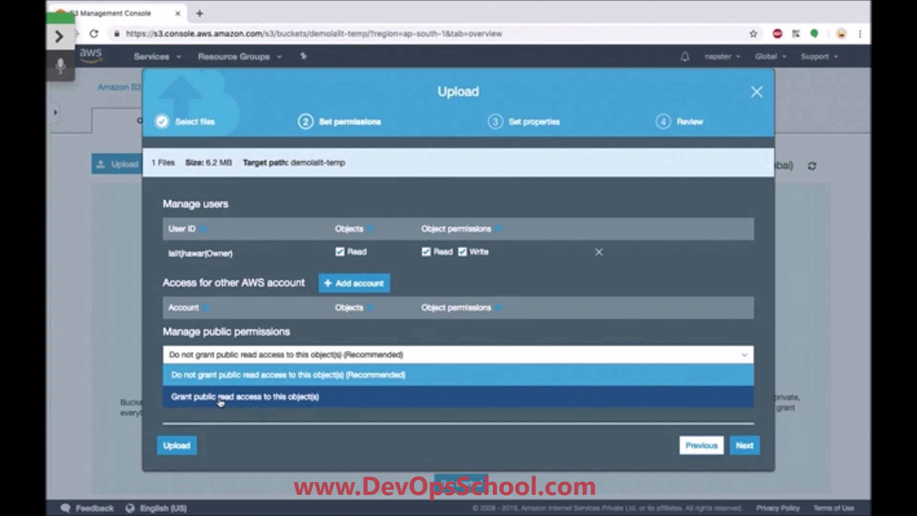
left_click(248, 419)
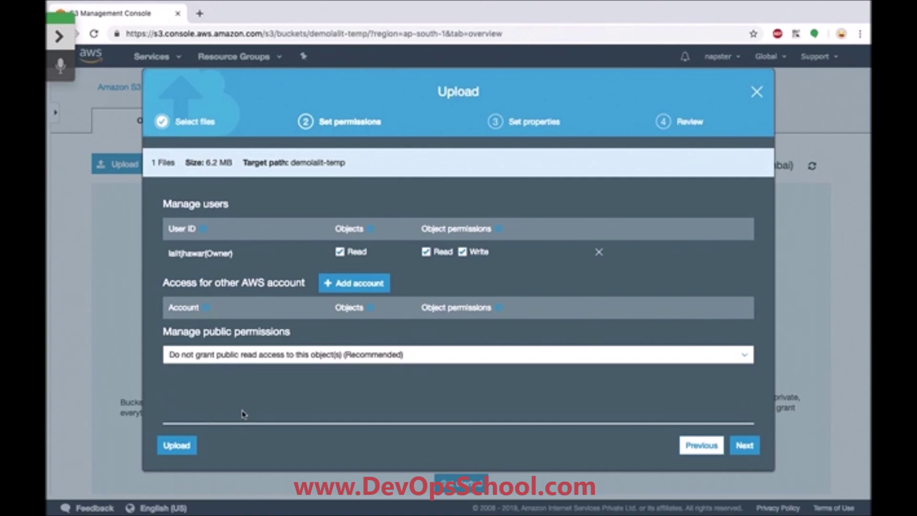
left_click(753, 448)
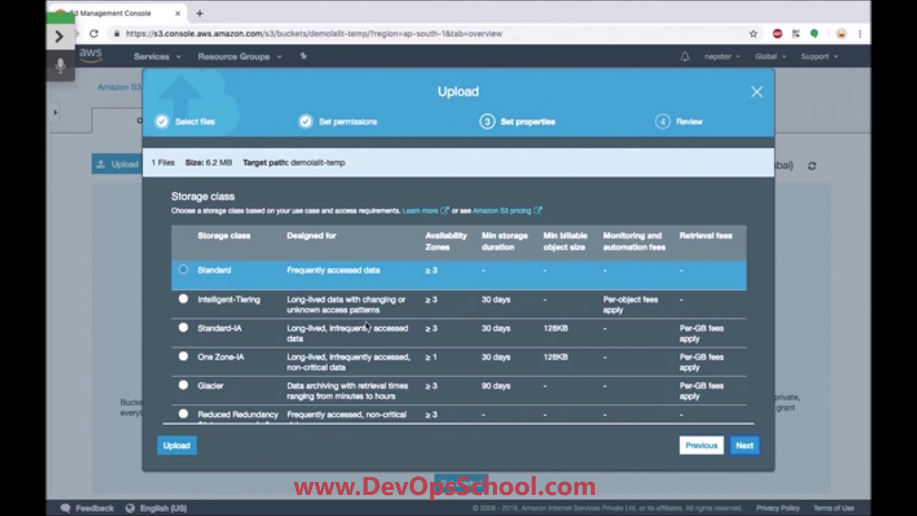
Try the Glacier storage class for the upload and read its notice and the encryption options
scroll(367, 325, "down", 1)
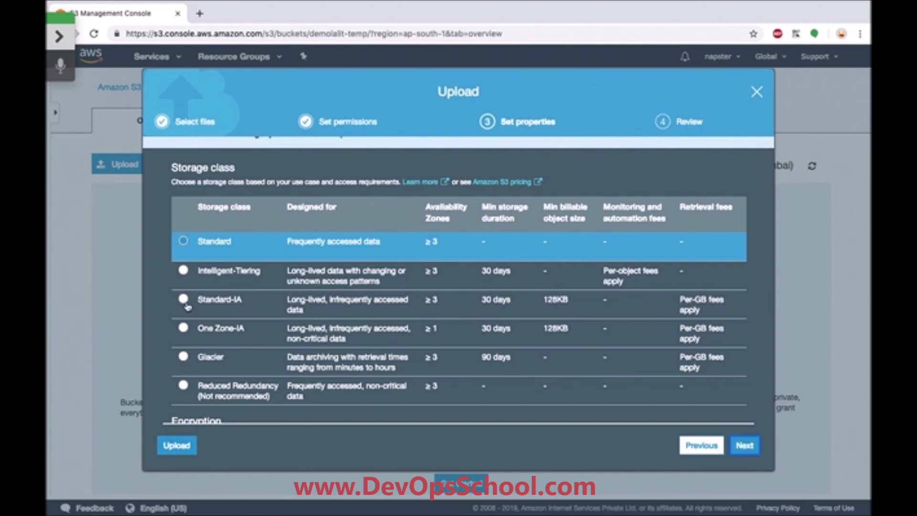
left_click(183, 362)
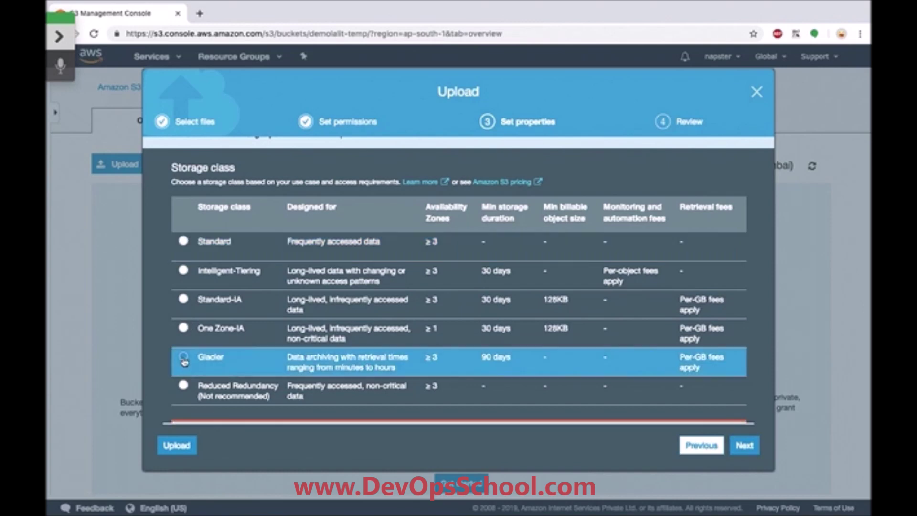
scroll(210, 339, "down", 3)
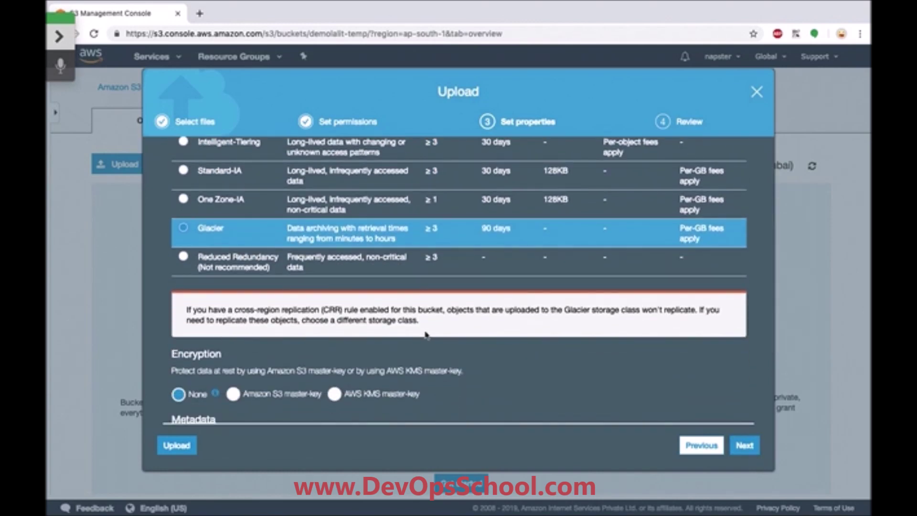
scroll(427, 334, "up", 2)
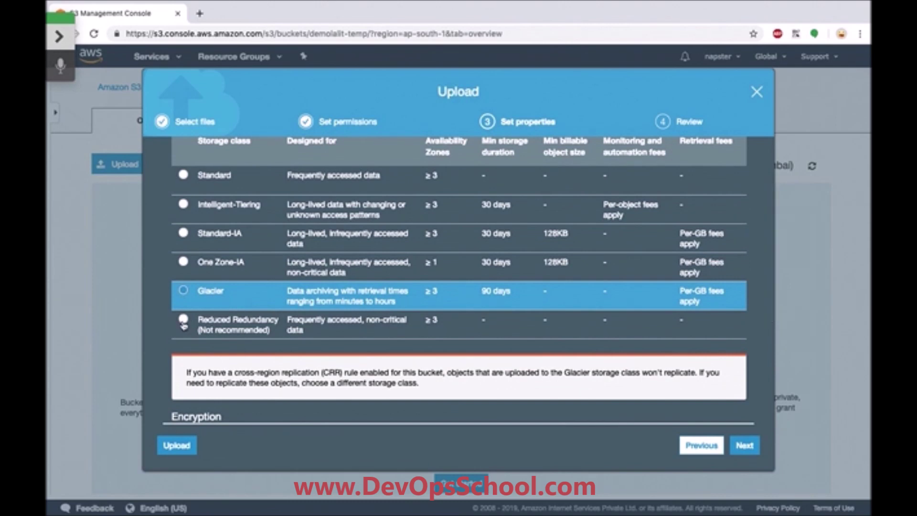
Try the Reduced Redundancy storage class and compare its notice with the other storage classes
left_click(184, 325)
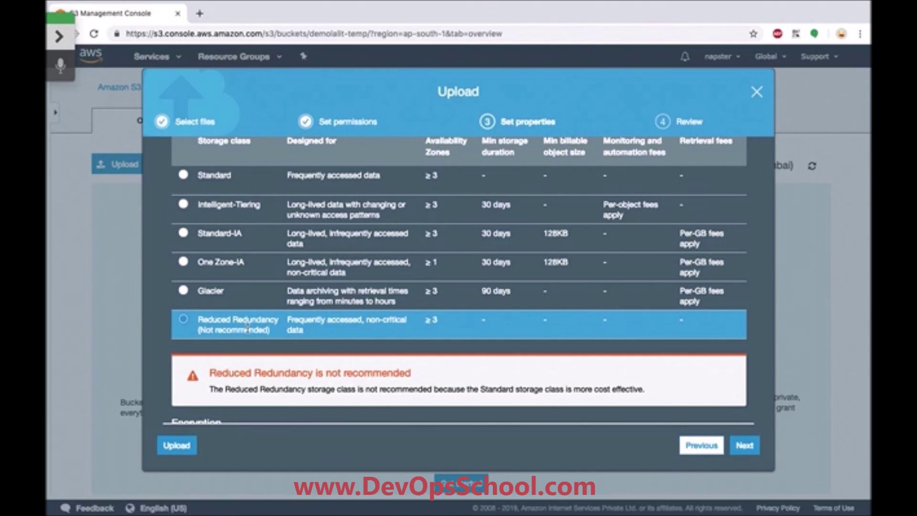
left_click_drag(210, 389, 646, 388)
left_click(647, 390)
scroll(646, 393, "down", 2)
scroll(646, 393, "up", 5)
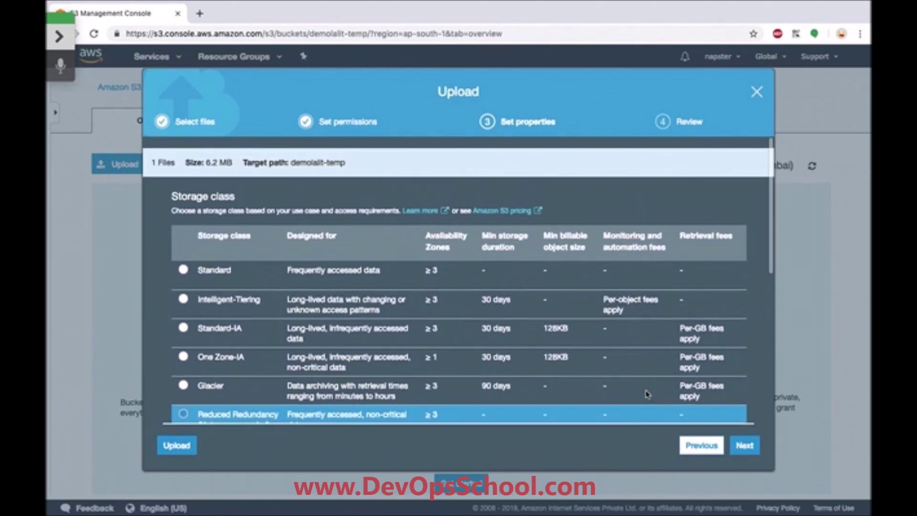
scroll(646, 393, "down", 2)
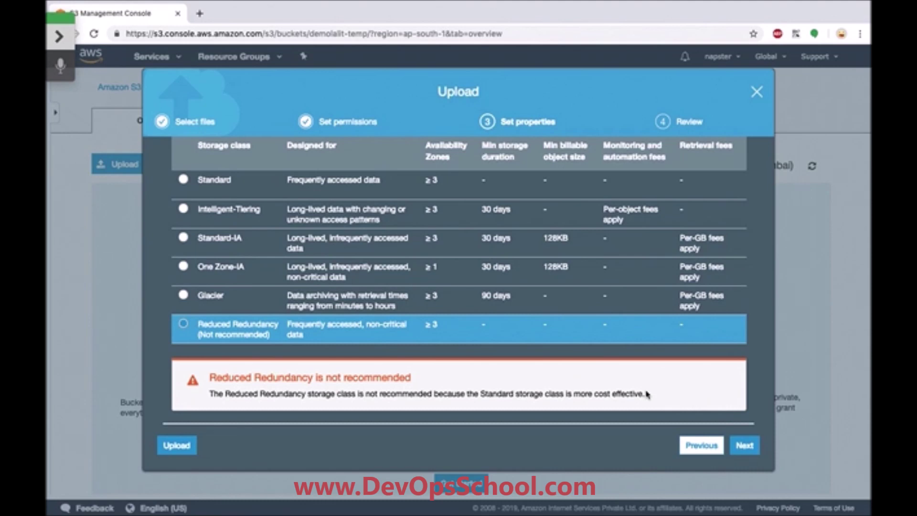
scroll(646, 393, "up", 1)
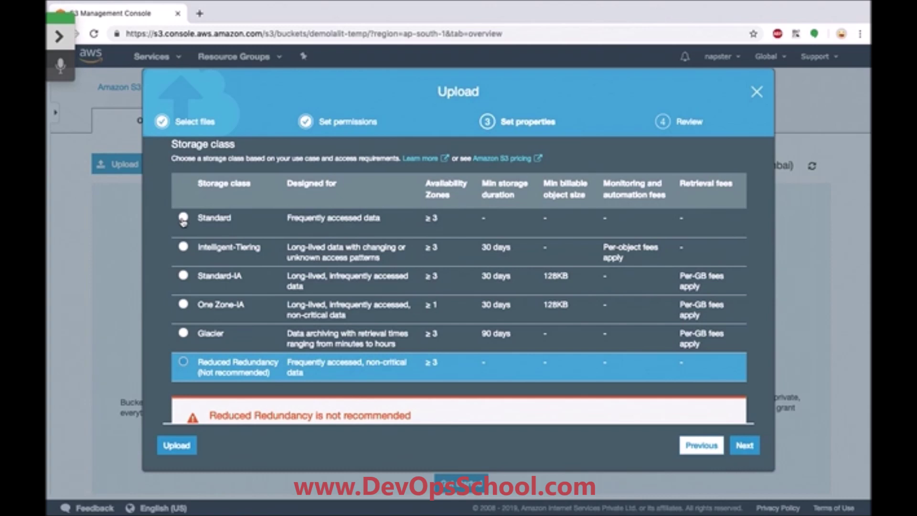
Switch among the Standard, Glacier, Reduced Redundancy and Intelligent-Tiering storage classes to compare their notices and fees
left_click(183, 221)
scroll(191, 229, "down", 1)
left_click(301, 281)
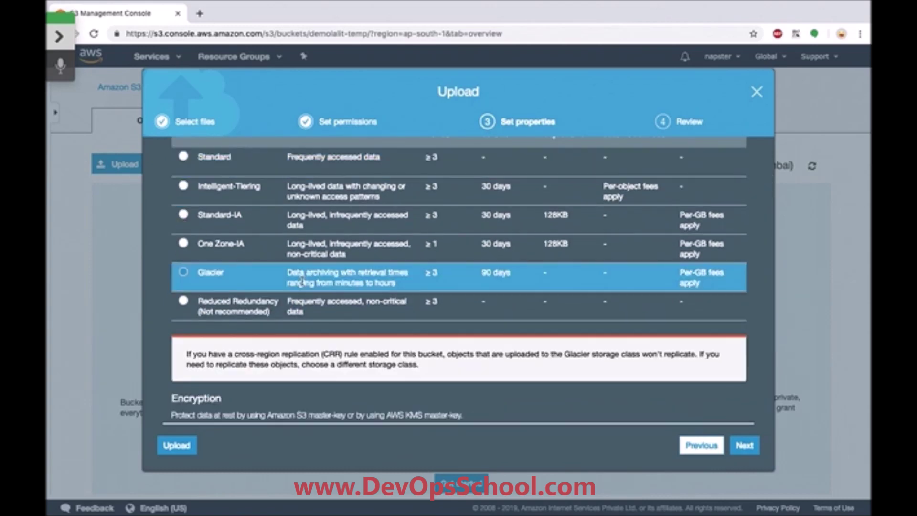
left_click(315, 311)
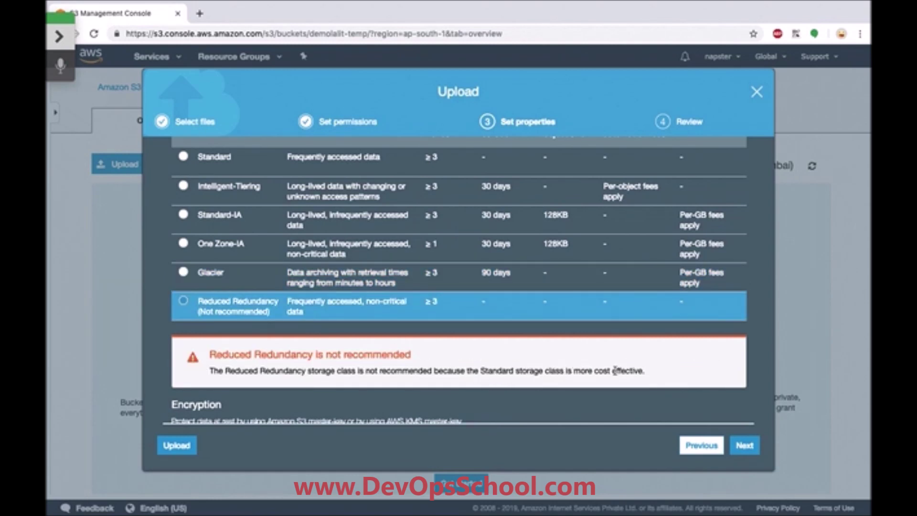
scroll(615, 370, "up", 1)
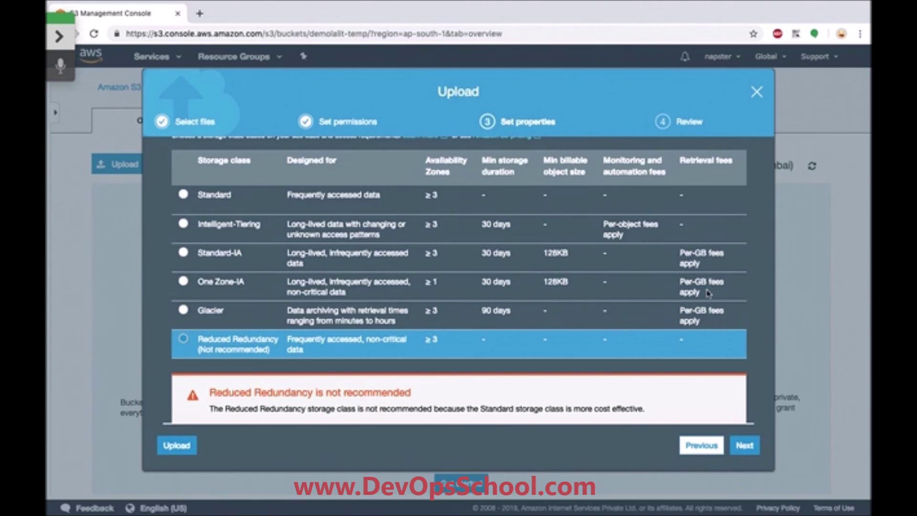
left_click(598, 240)
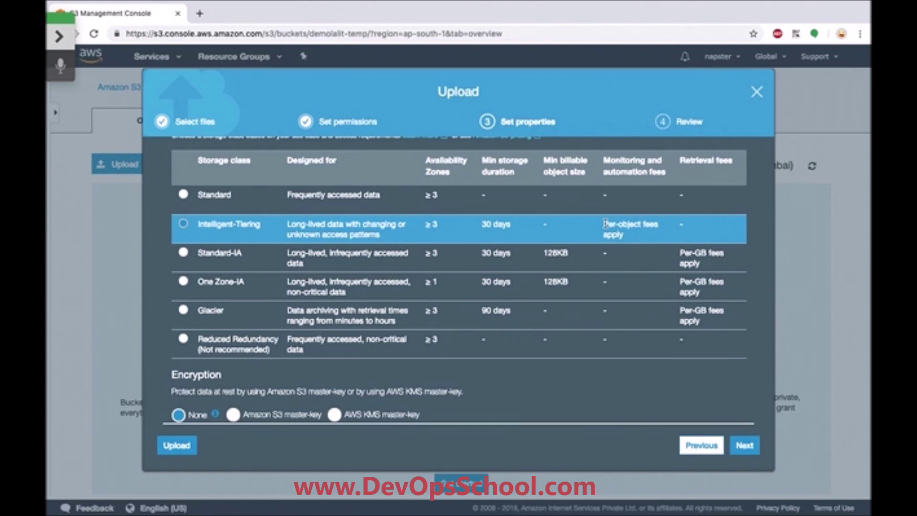
Set the storage class to Standard, continue to the review, and upload AWS Demo.pptx to the bucket
left_click(183, 196)
left_click(744, 443)
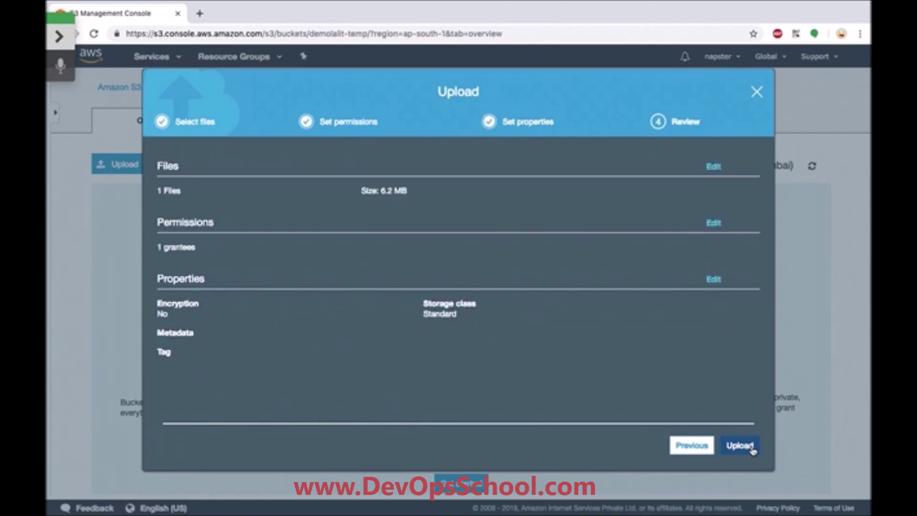
left_click(740, 445)
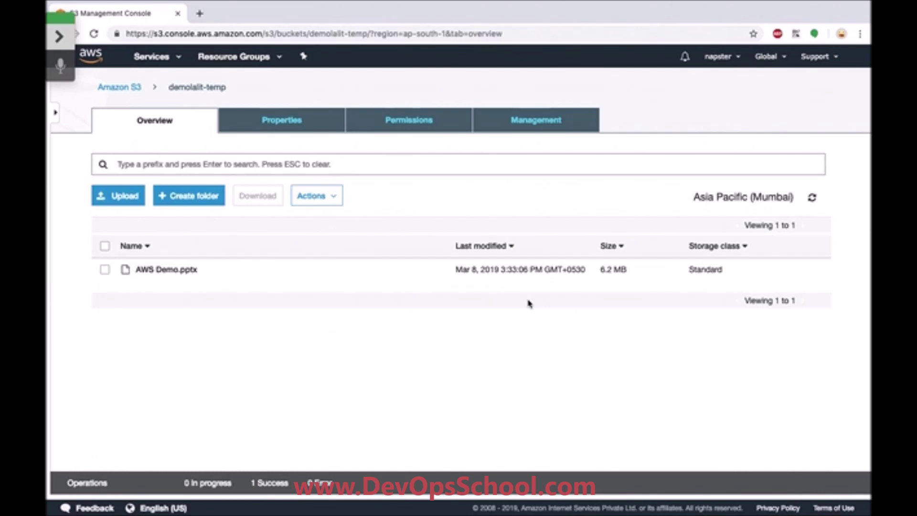
View the summary of AWS Demo.pptx, close it, and examine the actions available for the selected file
left_click(420, 271)
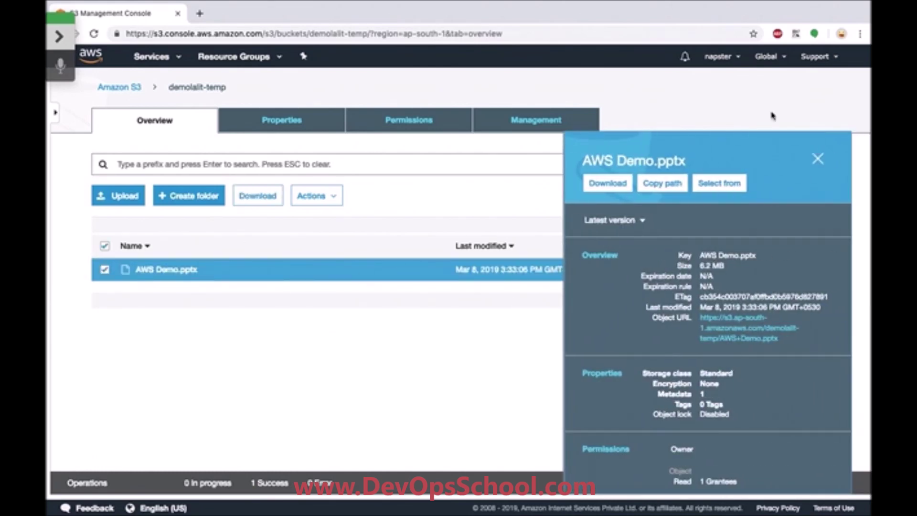
left_click(818, 159)
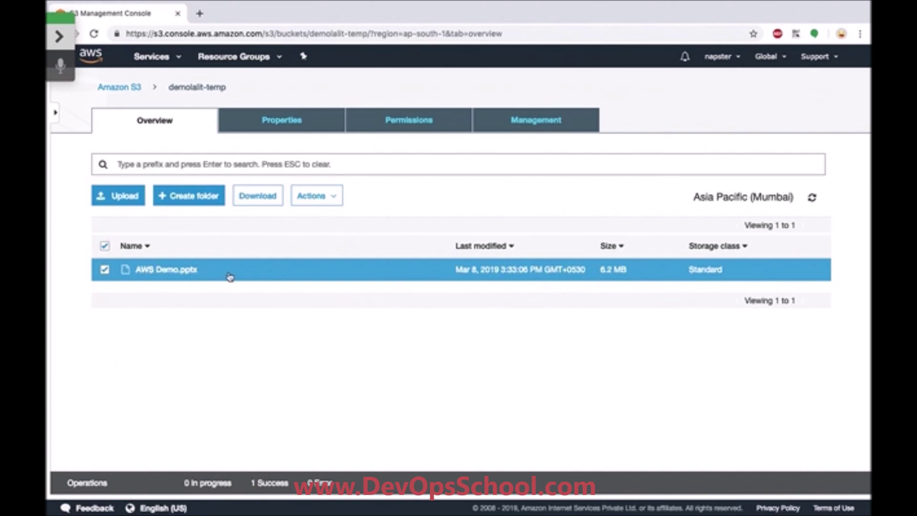
left_click(314, 194)
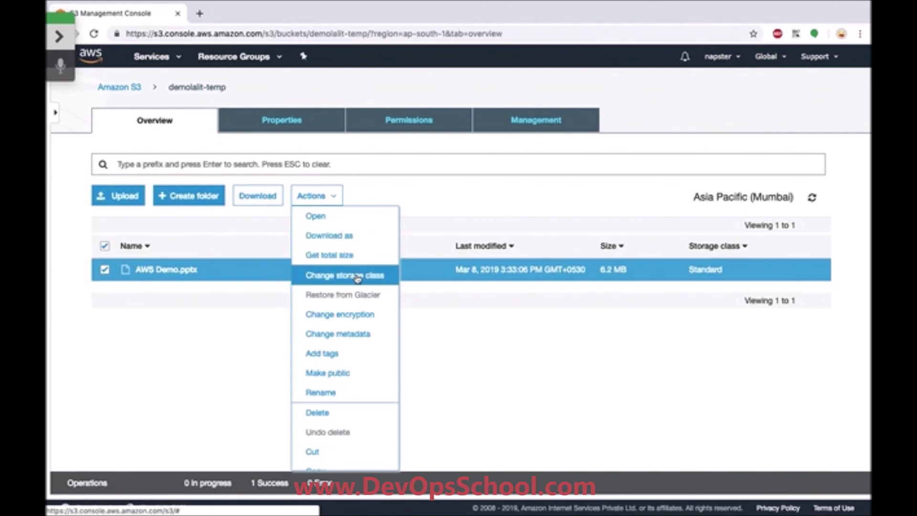
scroll(358, 280, "down", 1)
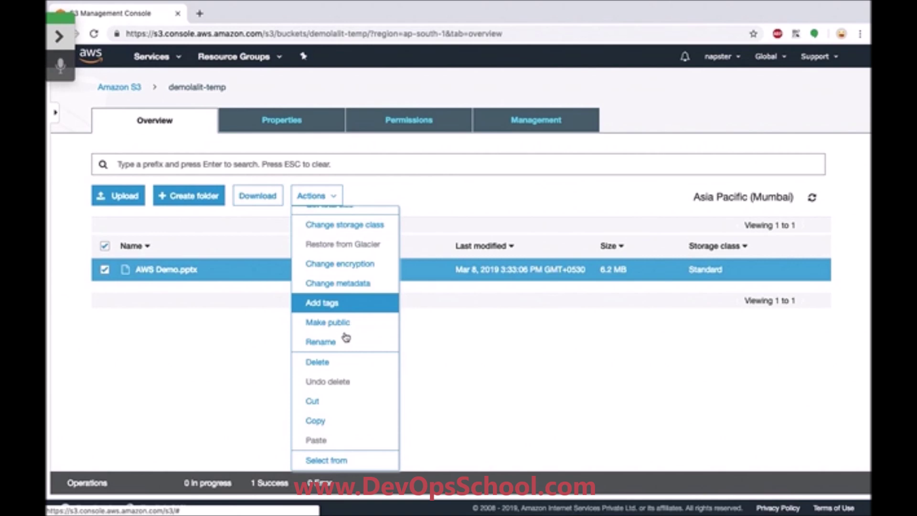
scroll(354, 379, "down", 1)
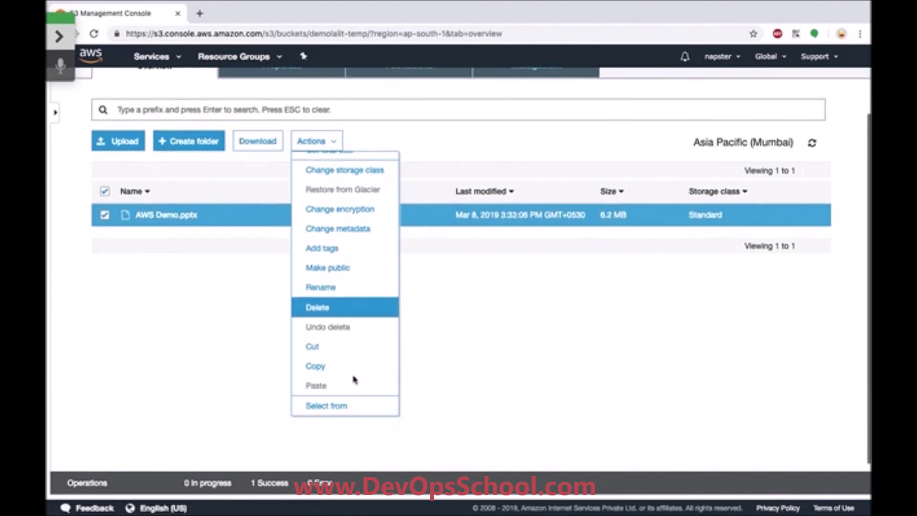
left_click(489, 359)
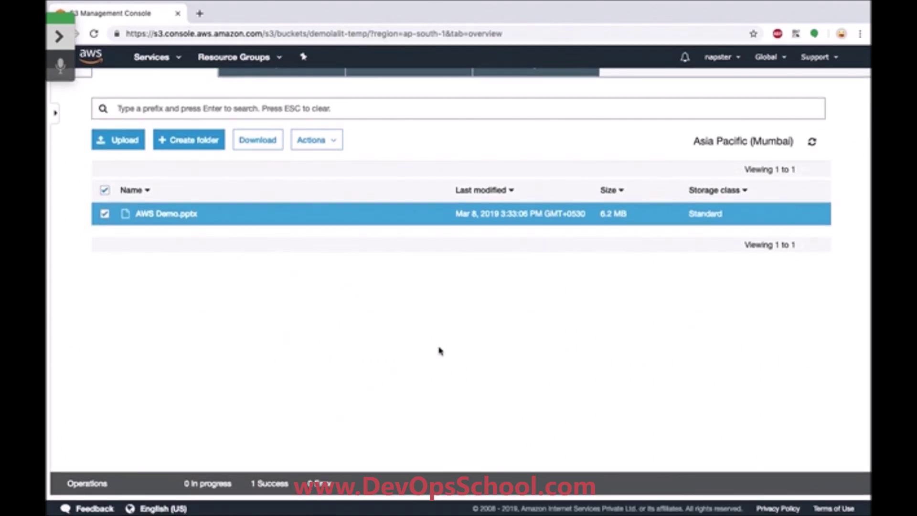
scroll(439, 350, "up", 1)
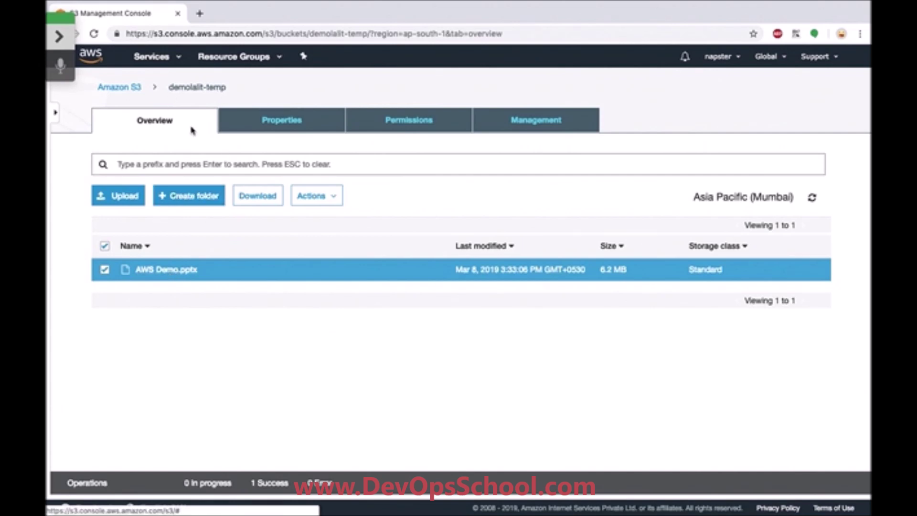
Enable versioning in the properties of the demolalit-temp bucket and save the setting
left_click(243, 125)
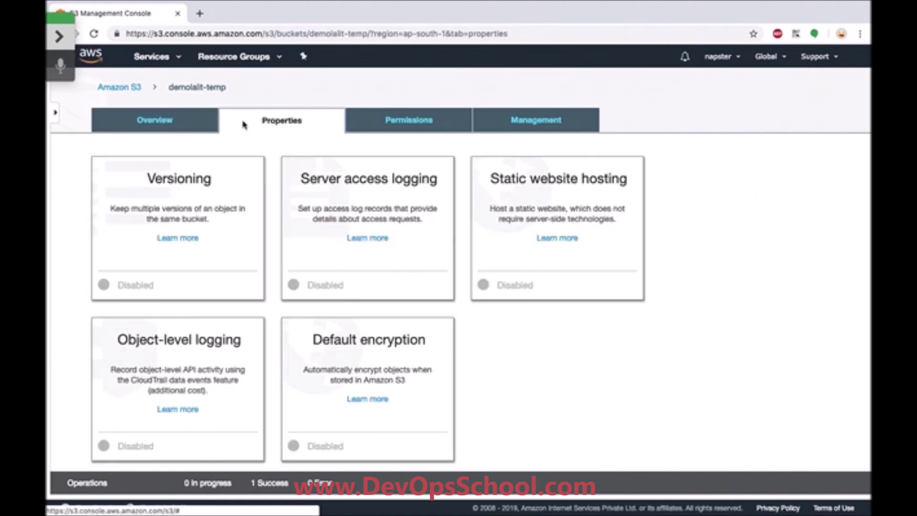
left_click(222, 186)
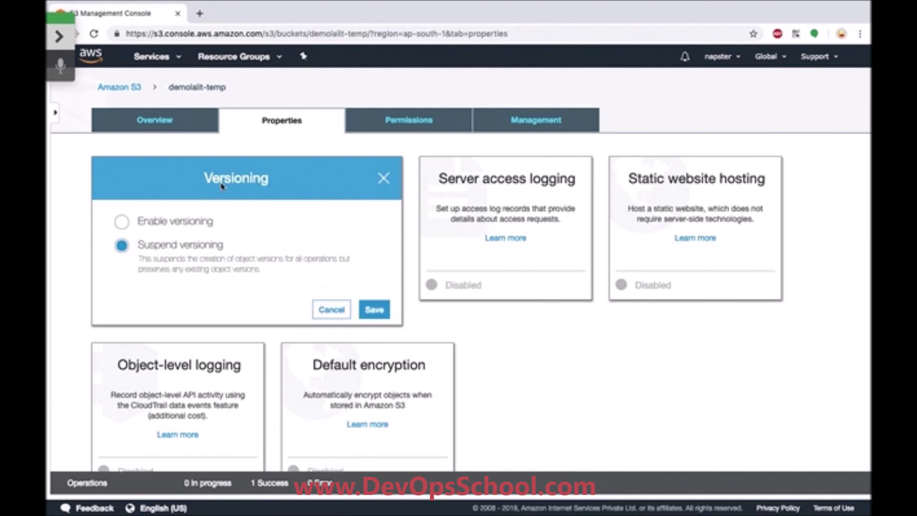
left_click(384, 179)
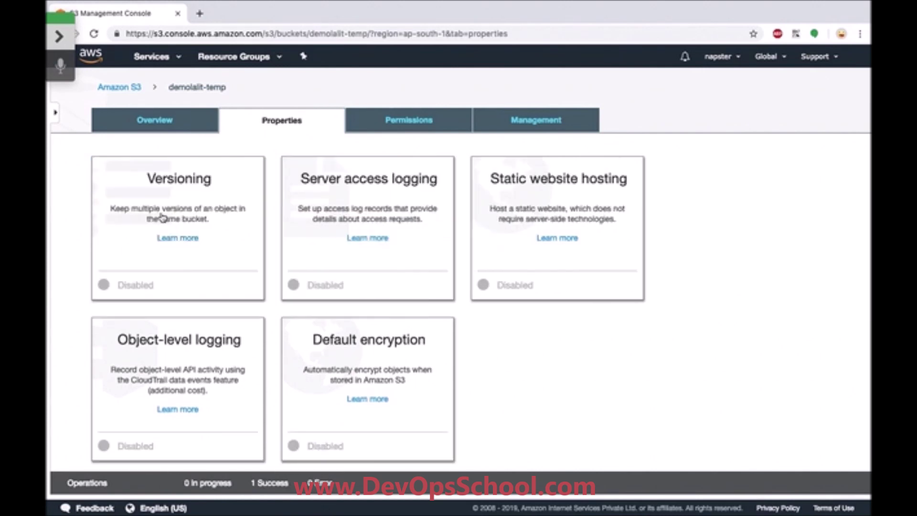
left_click(179, 210)
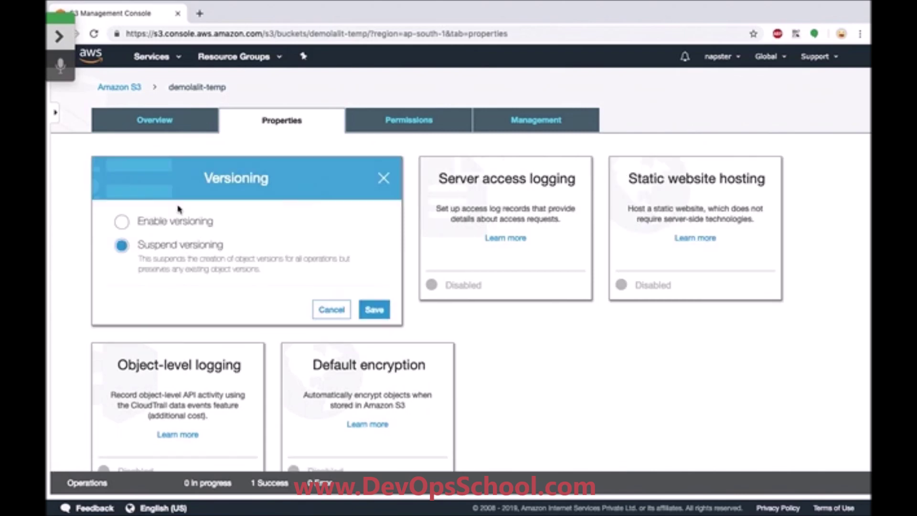
left_click(121, 224)
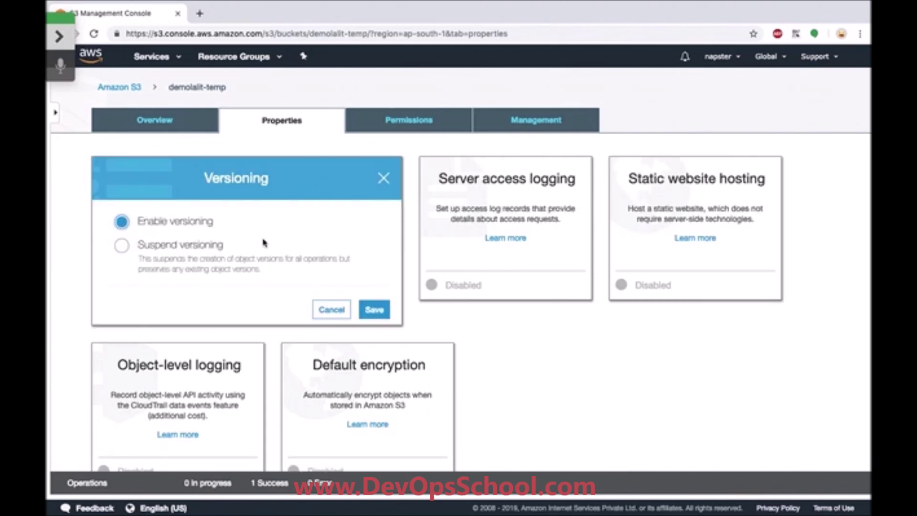
left_click(377, 312)
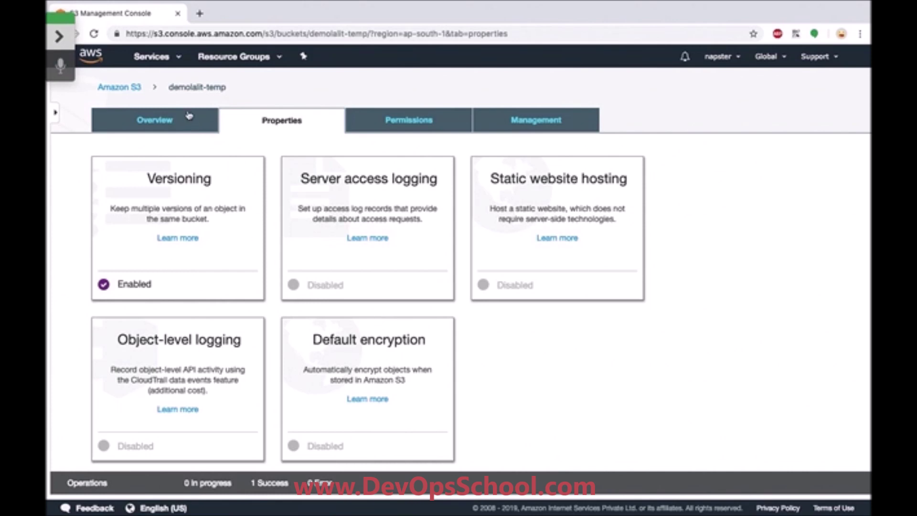
Open AWS Demo.pptx from the bucket's overview and view its list of versions
left_click(189, 115)
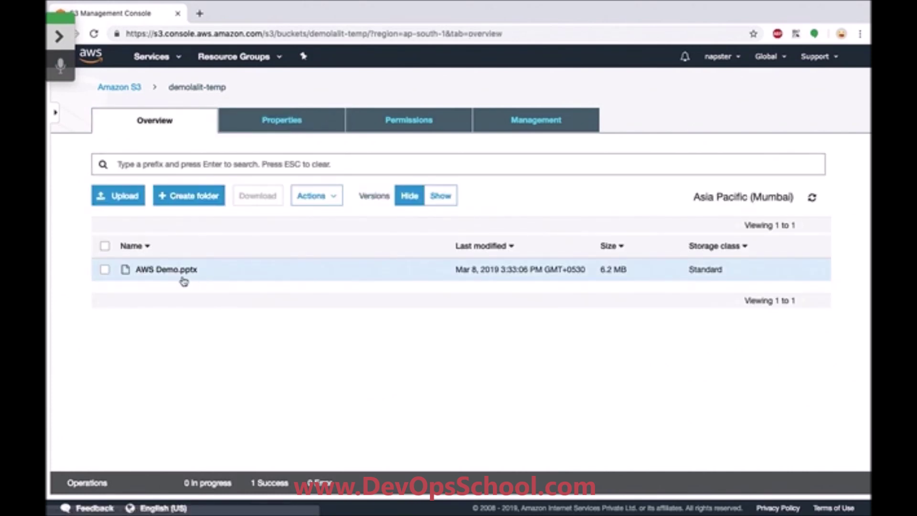
left_click(164, 269)
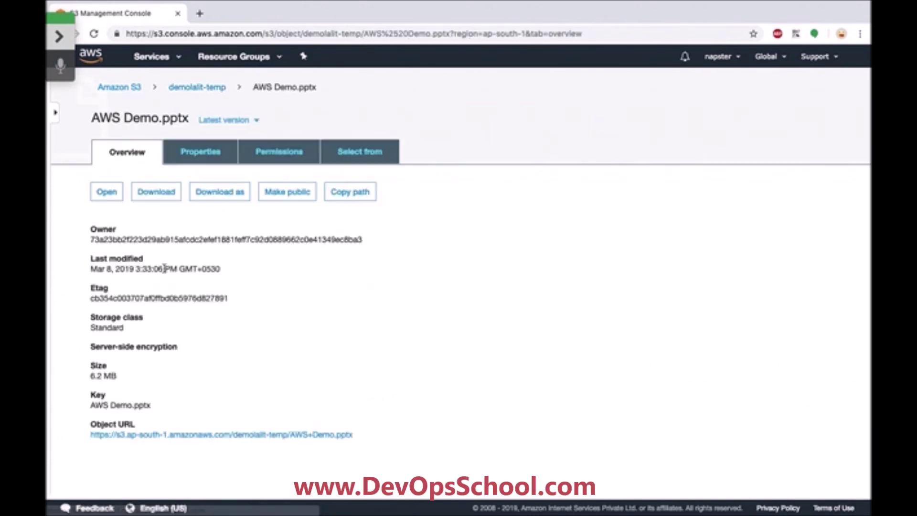
left_click(257, 122)
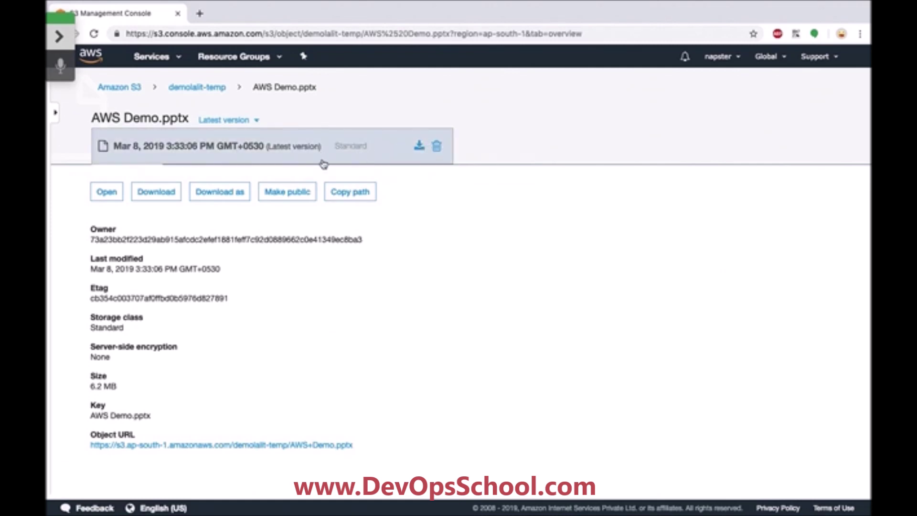
left_click(340, 288)
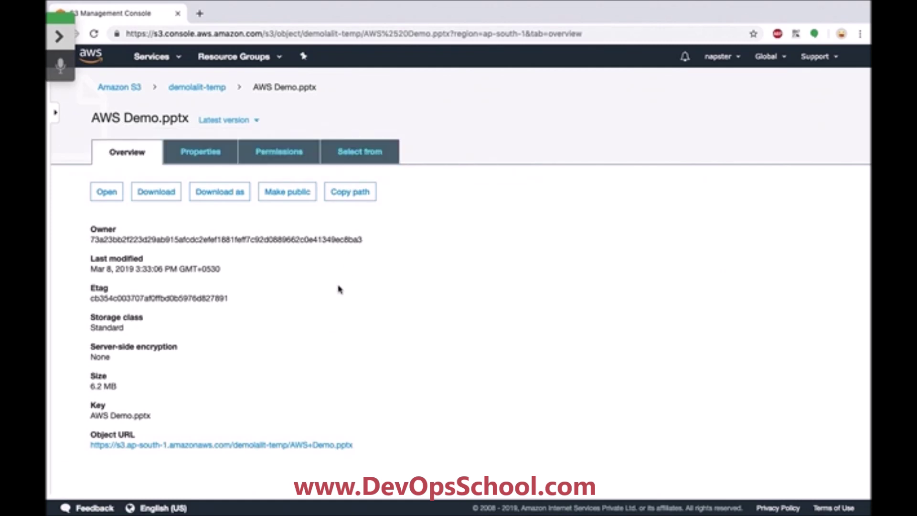
Return to the demolalit-temp bucket and upload AWS Demo.pptx again with the default settings
left_click(198, 88)
left_click(137, 196)
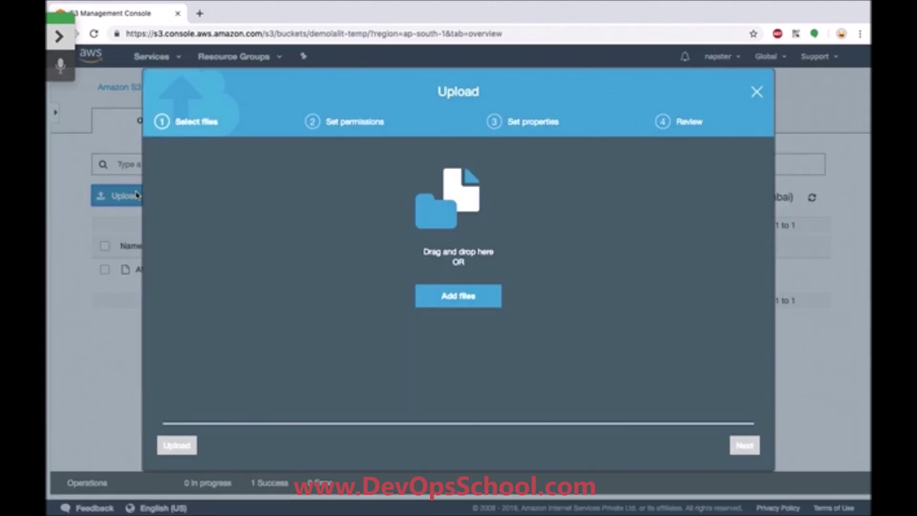
left_click(420, 291)
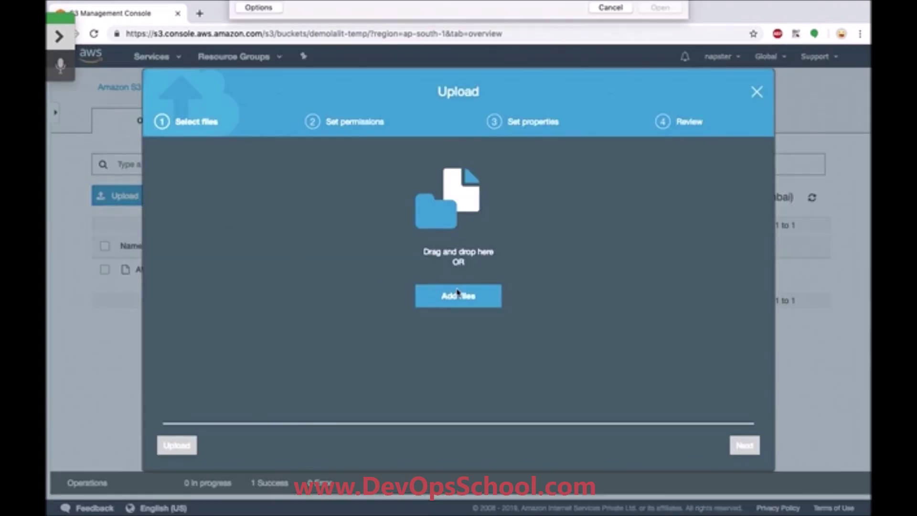
double_click(355, 51)
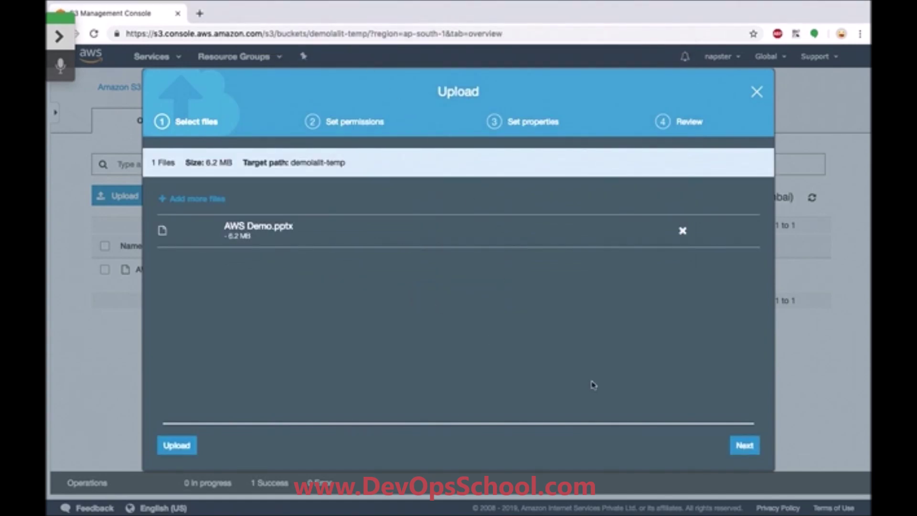
left_click(176, 445)
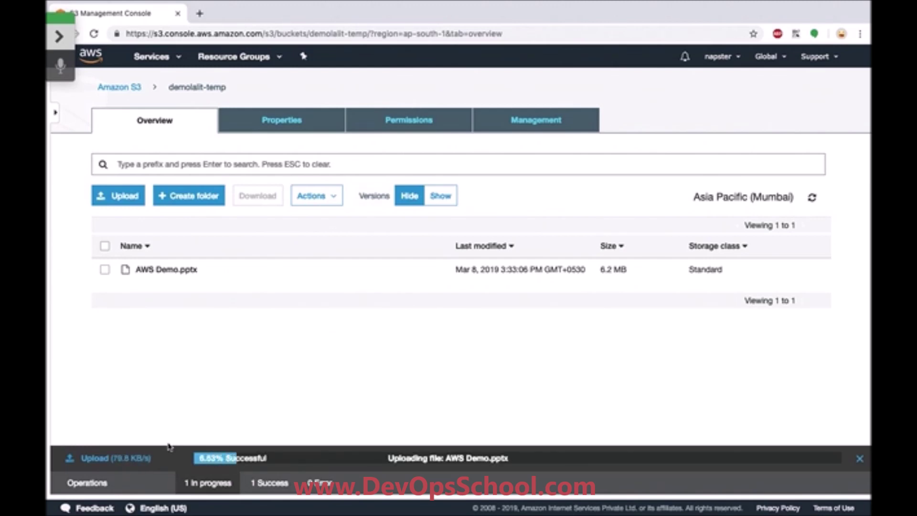
Switch to the desktop, launch TextEdit, and create a new blank document
key("ctrl+Left")
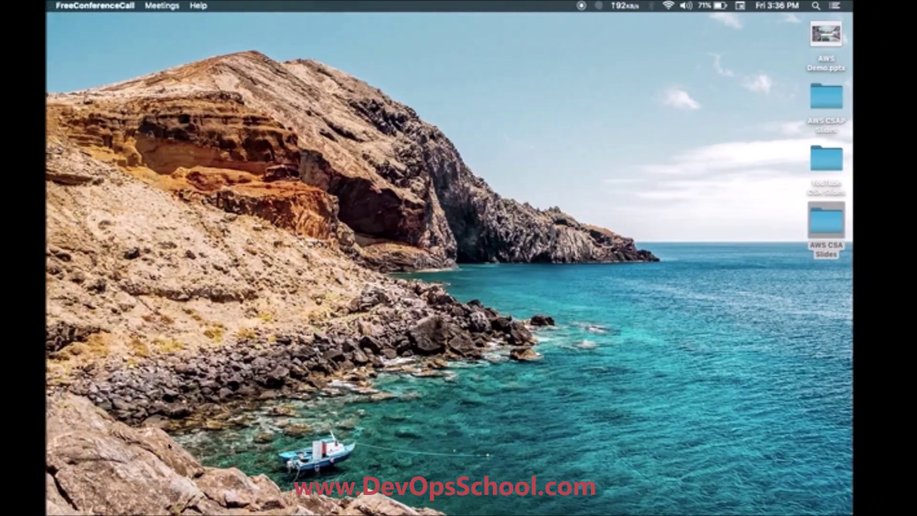
key("super+space")
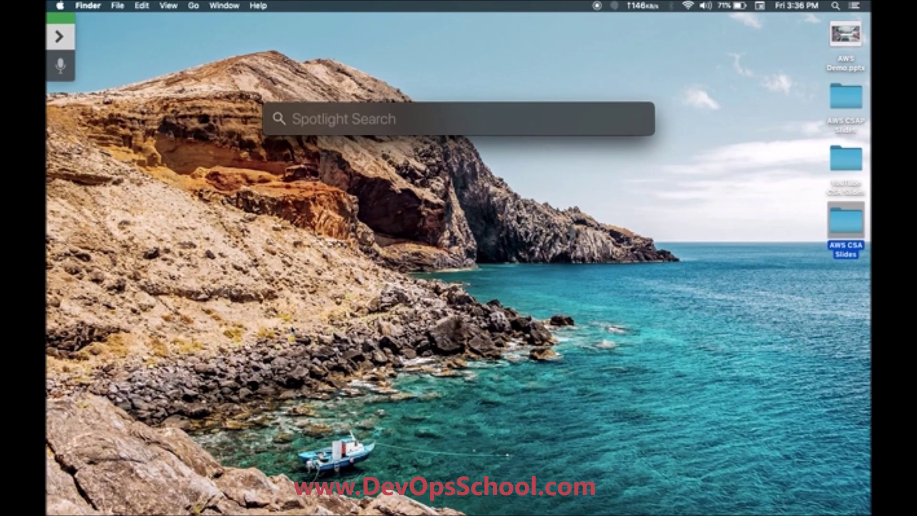
type("text")
key("Return")
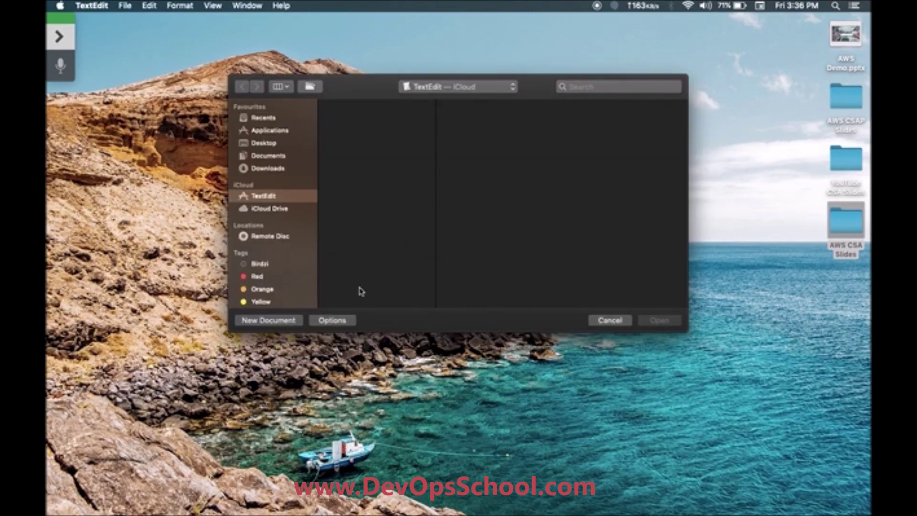
left_click(268, 321)
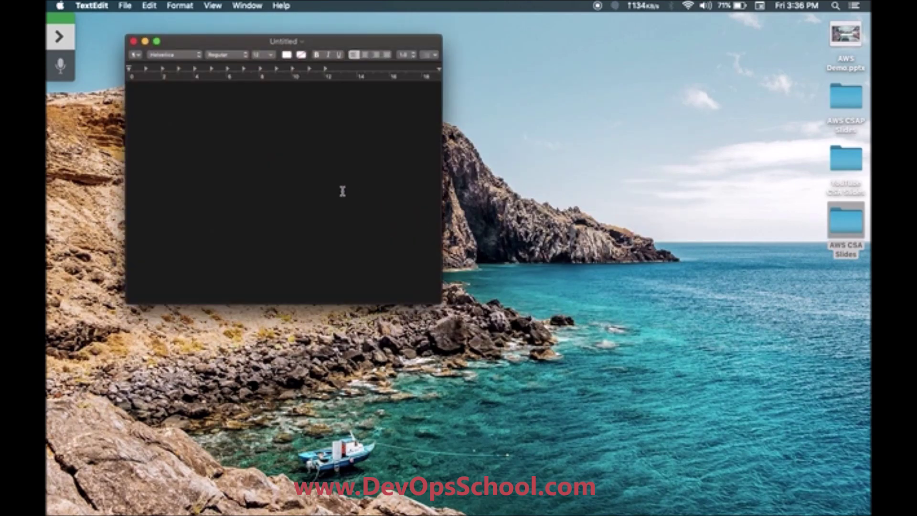
Write the line "This is version 1" in the blank document, erasing any other wording
type("This is LA")
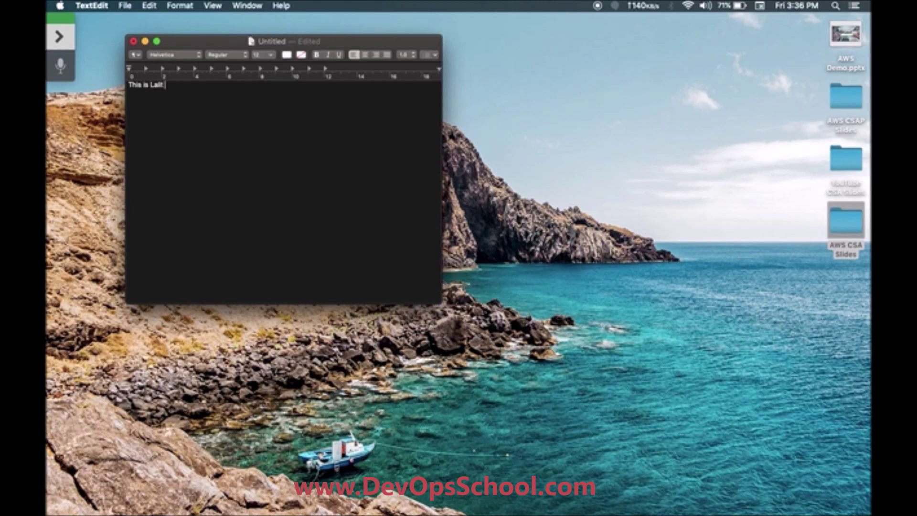
key("BackSpace")
key("BackSpace")
key("BackSpace")
key("BackSpace")
key("BackSpace")
key("BackSpace")
key("BackSpace")
key("BackSpace")
key("BackSpace")
key("BackSpace")
key("BackSpace")
key("BackSpace")
key("BackSpace")
key("BackSpace")
key("BackSpace")
key("BackSpace")
key("BackSpace")
key("BackSpace")
key("BackSpace")
key("BackSpace")
Save the document to the Desktop as text.txt in Rich Text Document format, choosing to use both extensions
key("super+s")
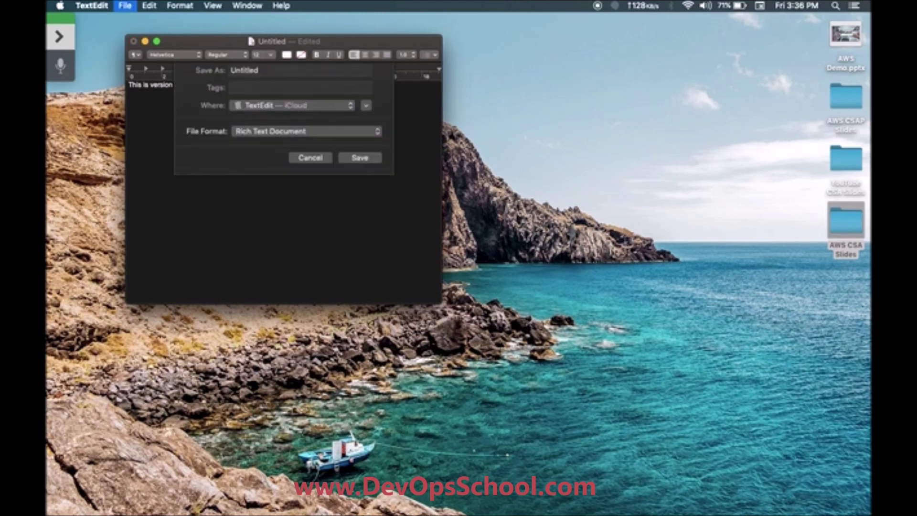
left_click(279, 114)
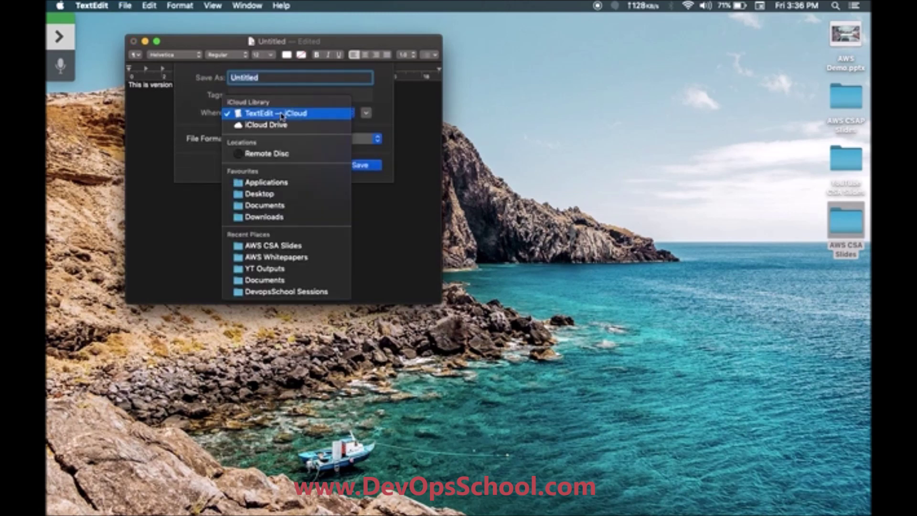
left_click(283, 194)
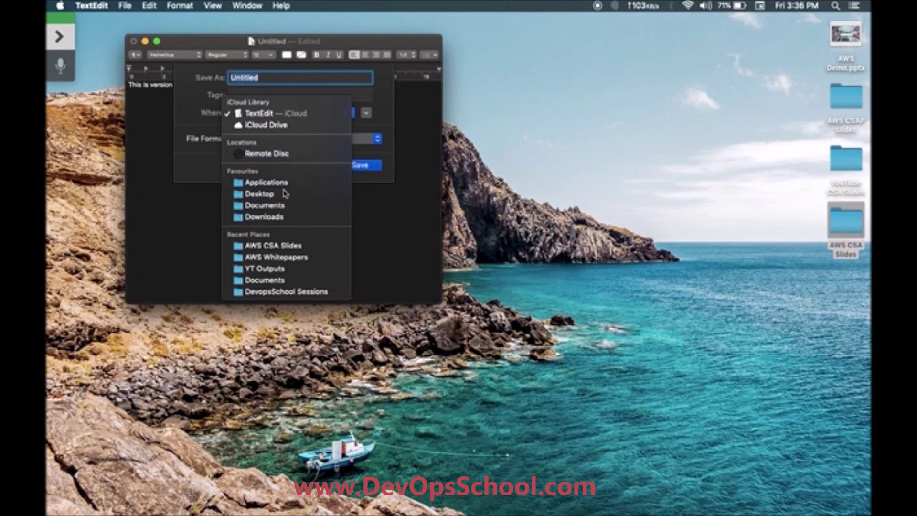
type("text.txt")
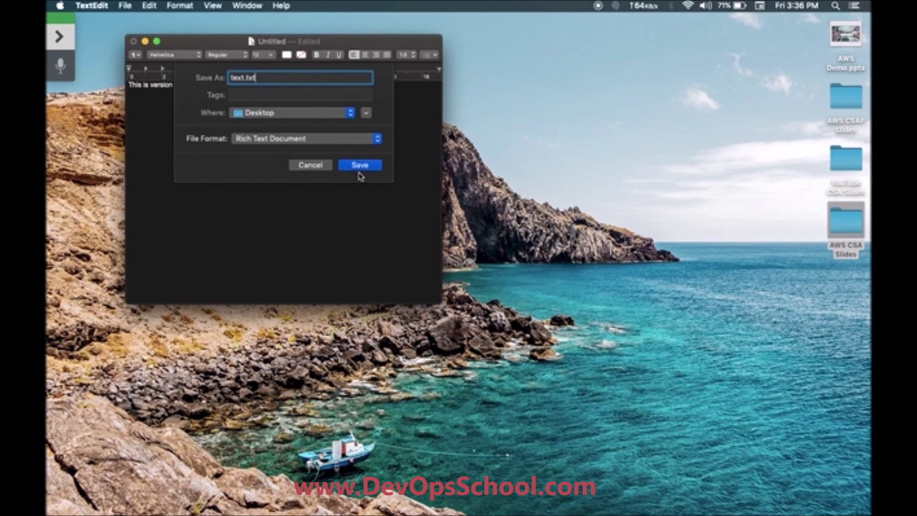
left_click(359, 139)
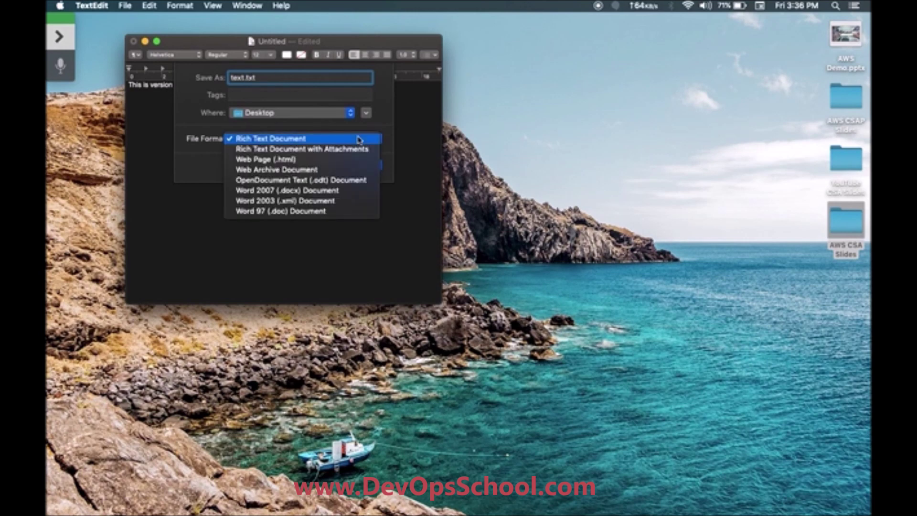
left_click(358, 139)
left_click(361, 165)
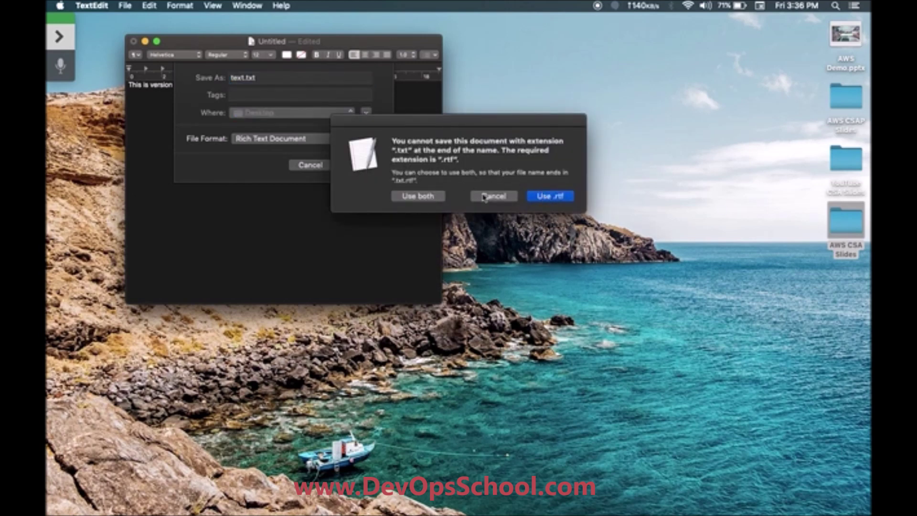
left_click(435, 197)
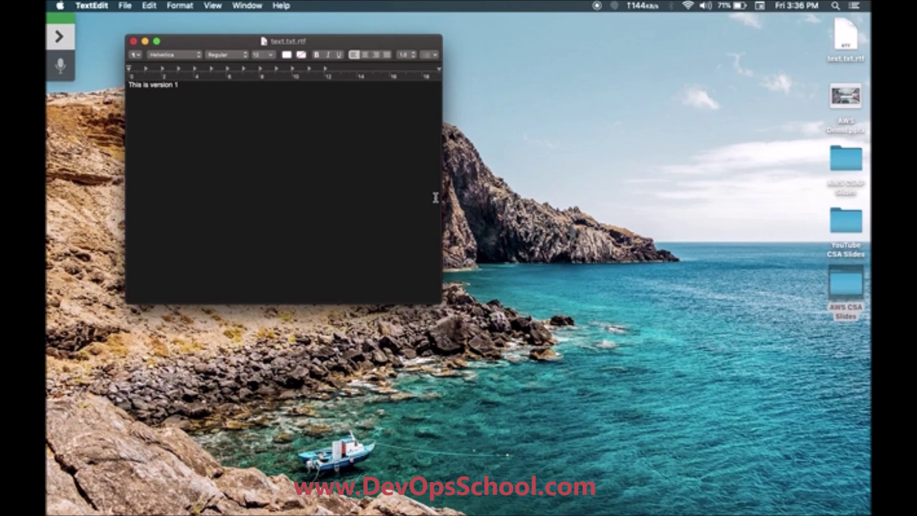
Rename the saved file on the desktop to text.txt and accept the .txt extension
left_click(848, 56)
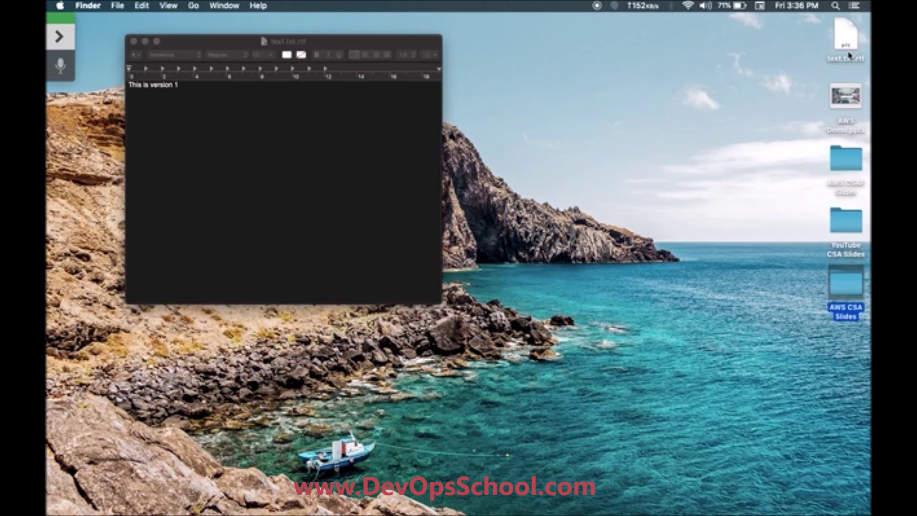
left_click(849, 56)
key("Return")
key("Return")
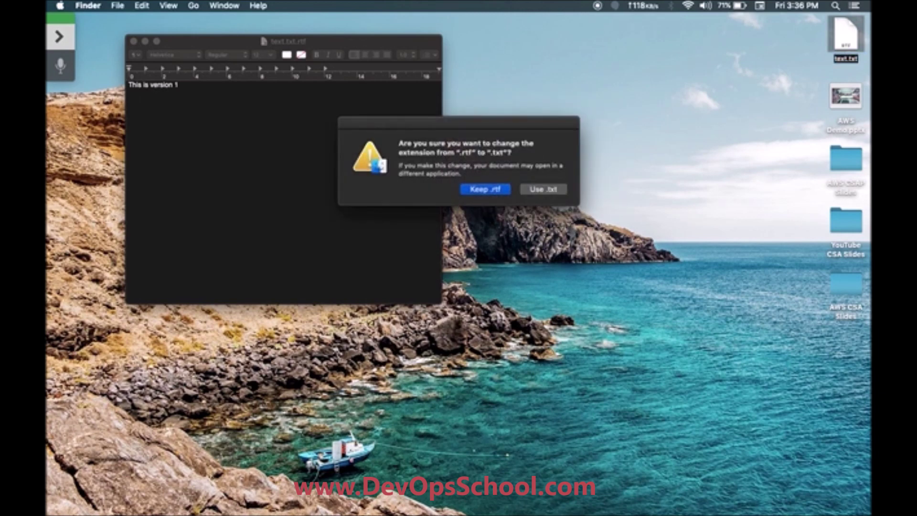
left_click(549, 189)
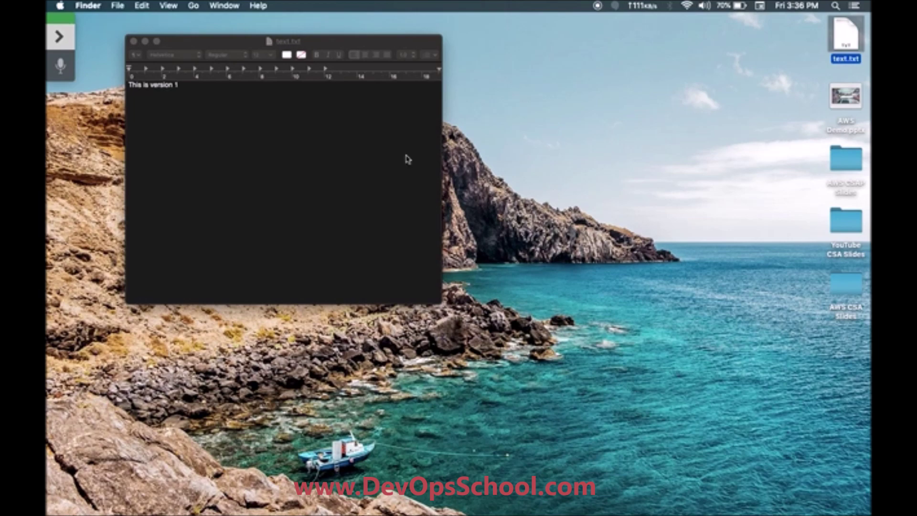
Switch to the S3 console in Chrome, start another upload, and select text.txt on the Desktop to check its preview
left_click(374, 146)
key("ctrl+Up")
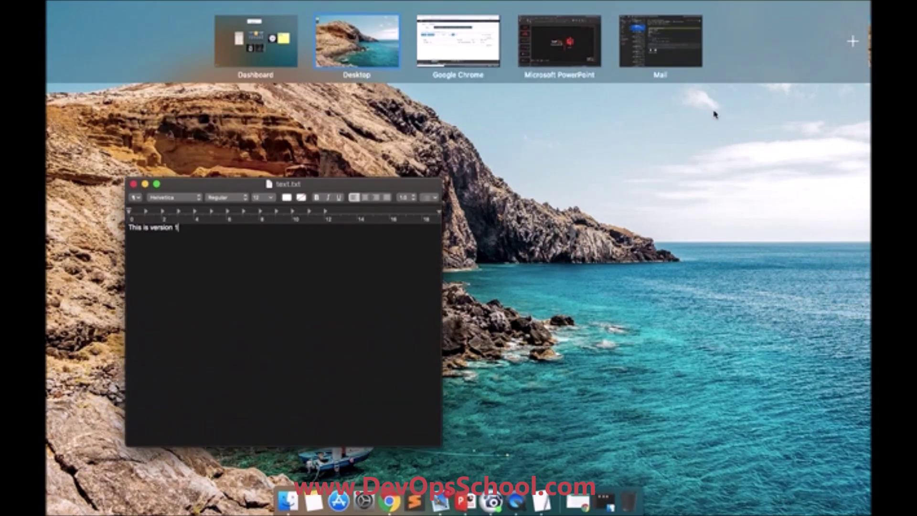
key("ctrl+Right")
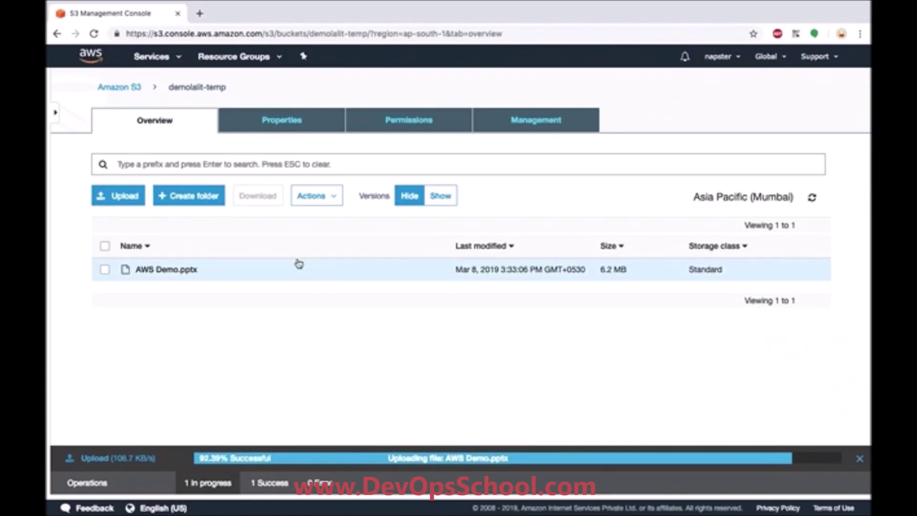
left_click(122, 196)
left_click(498, 298)
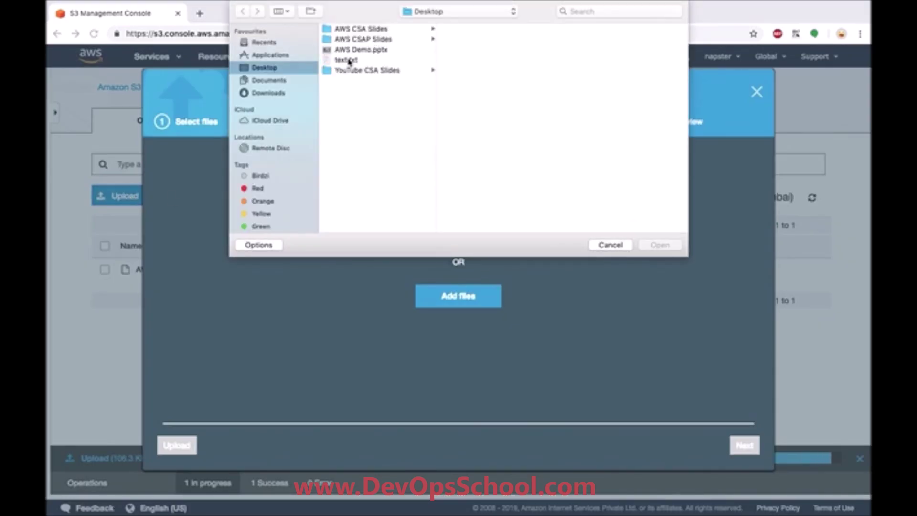
left_click(349, 60)
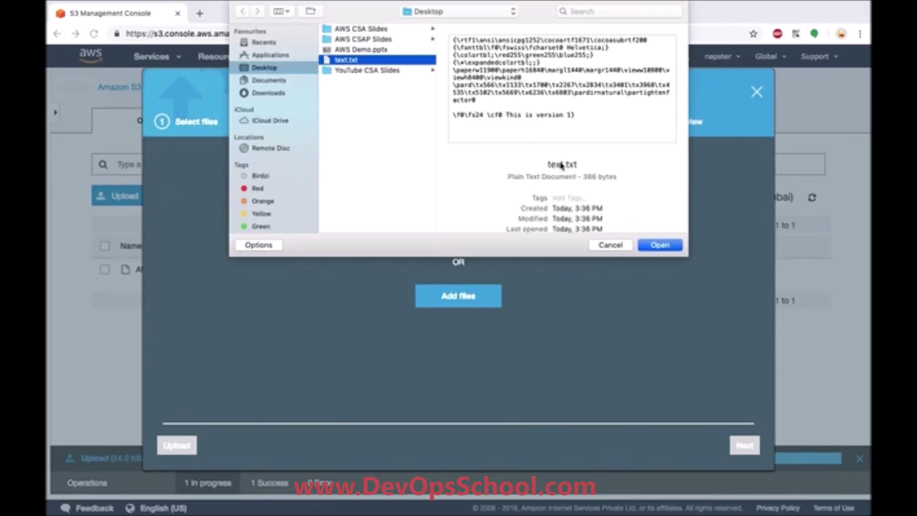
left_click_drag(504, 114, 538, 115)
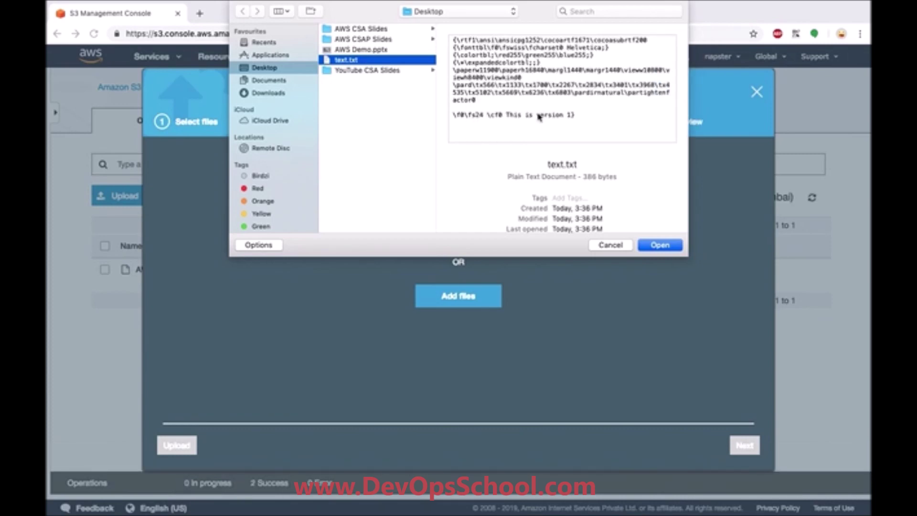
Switch to Sublime Text and open text.txt from the Desktop
key("ctrl+Right")
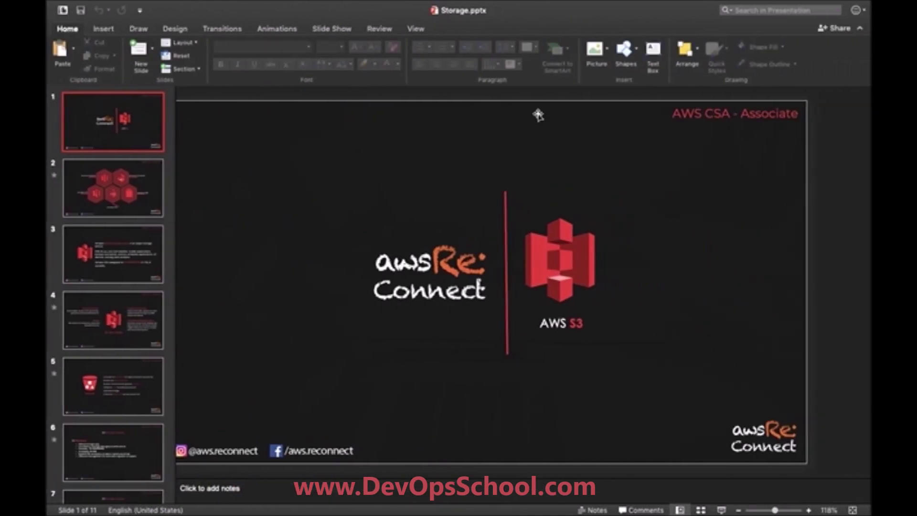
key("ctrl+Left")
key("ctrl+Left")
key("super+space")
type("subli")
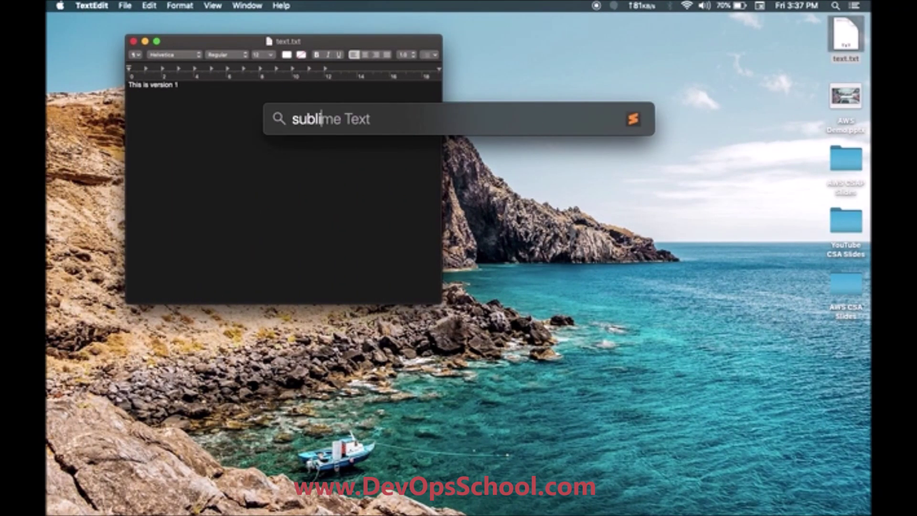
key("Return")
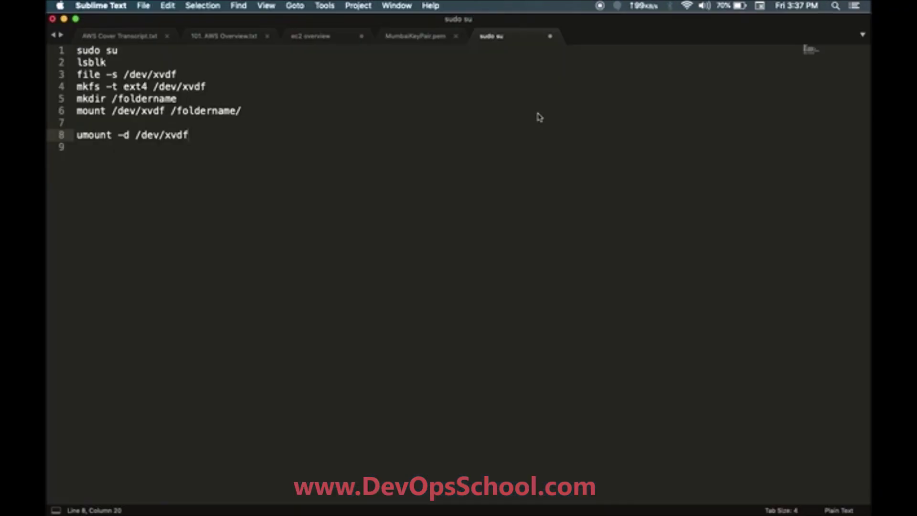
key("super+o")
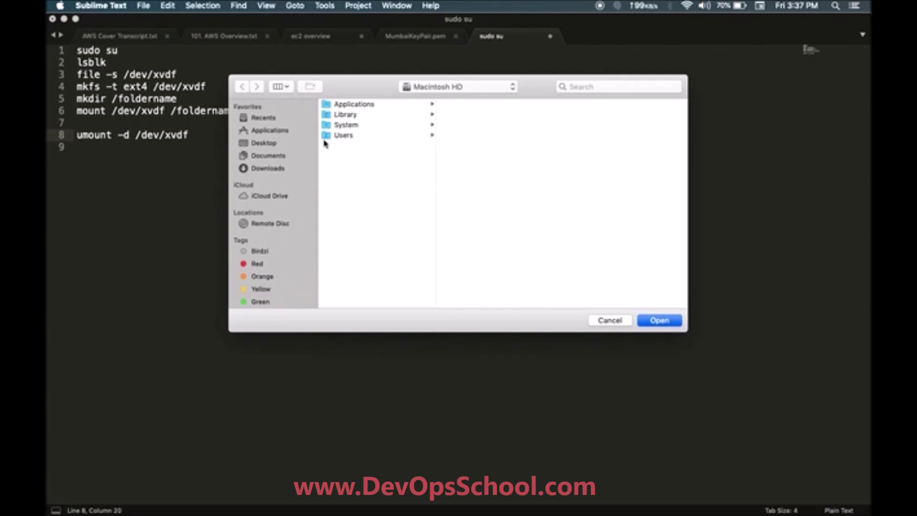
left_click(284, 144)
double_click(350, 136)
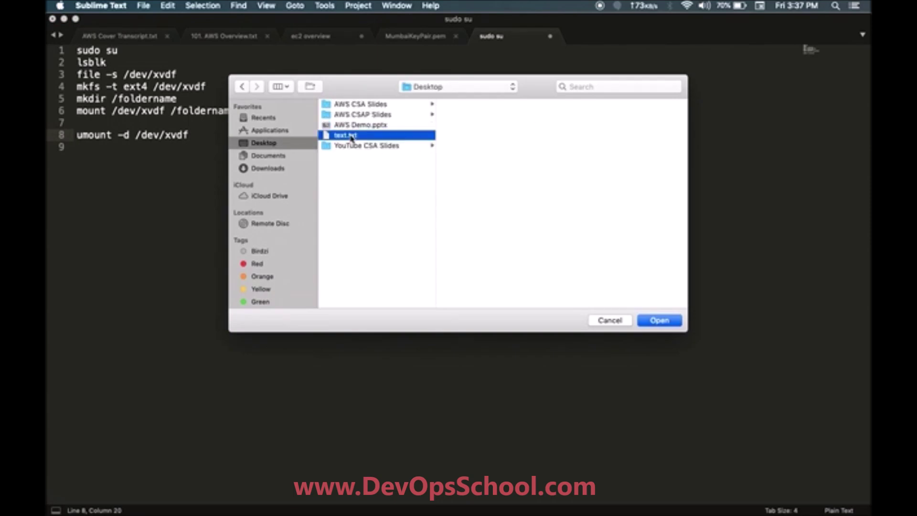
Delete the closing brace and all RTF markup so only "This is version 1" remains, and save text.txt
left_click(283, 134)
key("BackSpace")
key("Up")
key("Up")
key("Down")
key("Right")
key("Right")
key("Right")
key("Right")
key("Right")
key("Right")
key("Right")
key("Right")
key("Right")
key("Right")
key("Right")
key("Right")
key("Right")
key("Right")
key("Right")
key("Right")
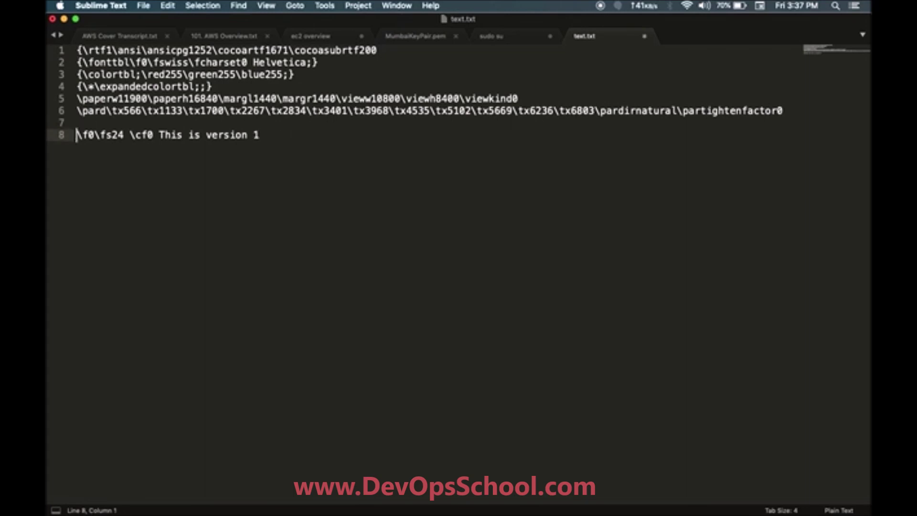
key("super+shift+Up")
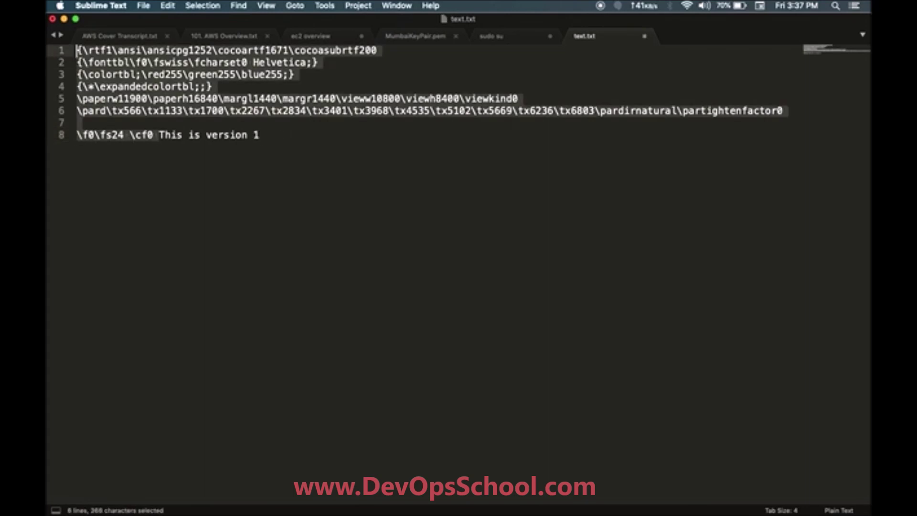
key("BackSpace")
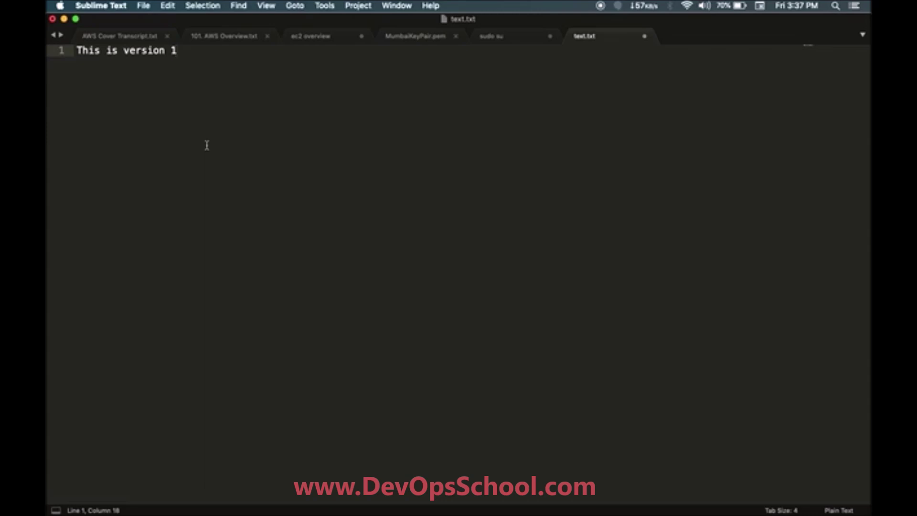
key("super+s")
Switch back to Chrome, add the cleaned text.txt to the pending upload, and upload it to the demolalit-temp bucket
key("super+Tab")
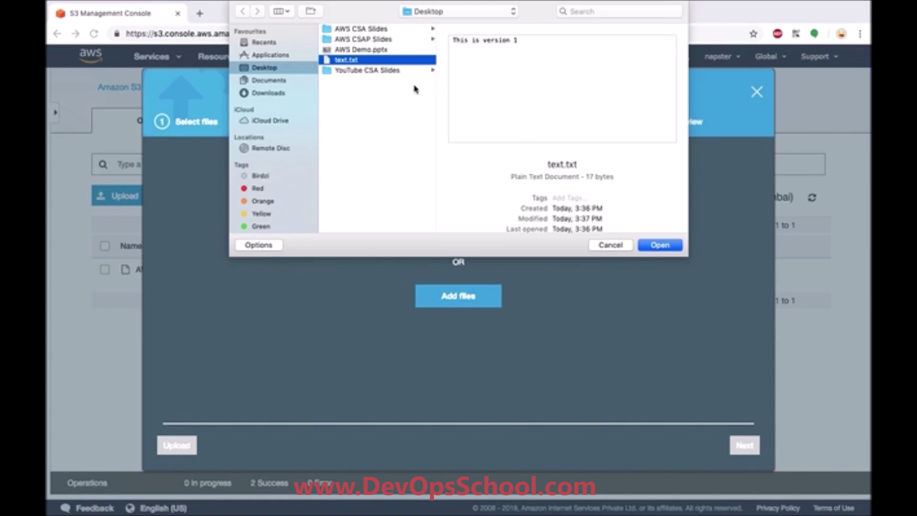
left_click(372, 64)
left_click(672, 250)
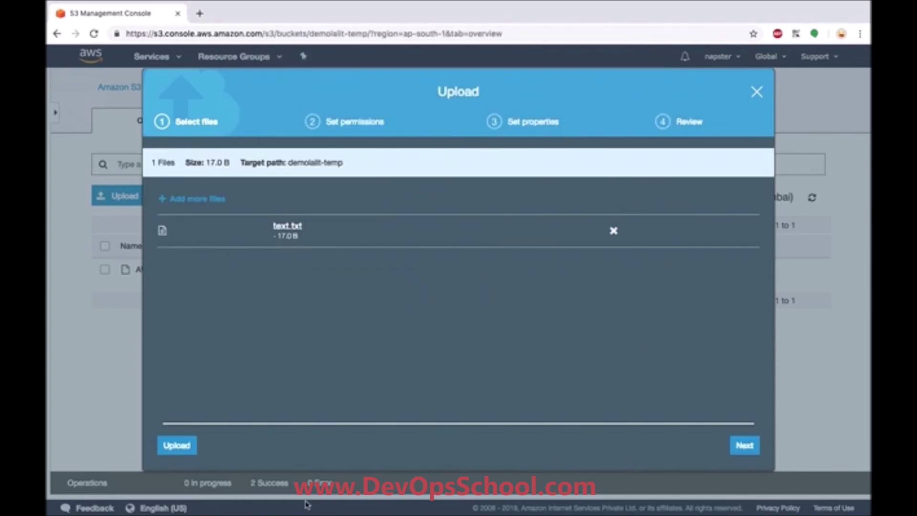
left_click(176, 444)
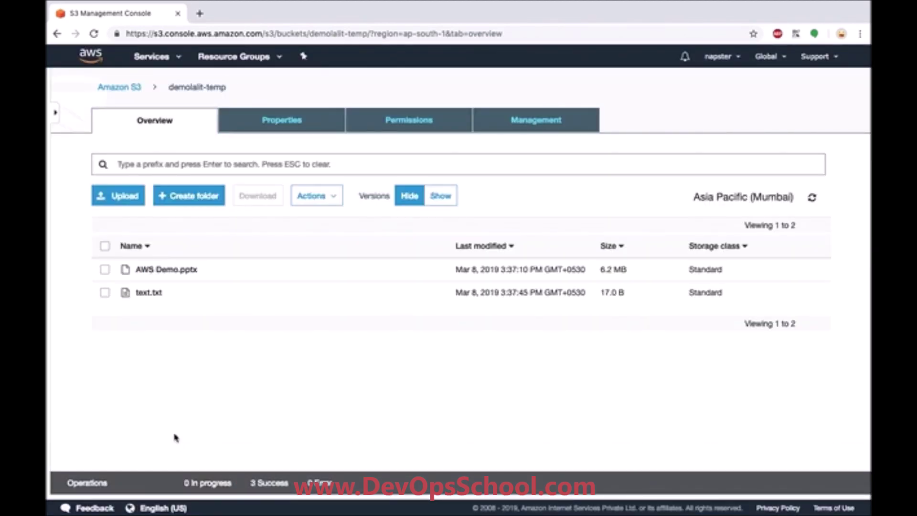
Try twice to make text.txt publicly accessible from its object details page
left_click(149, 292)
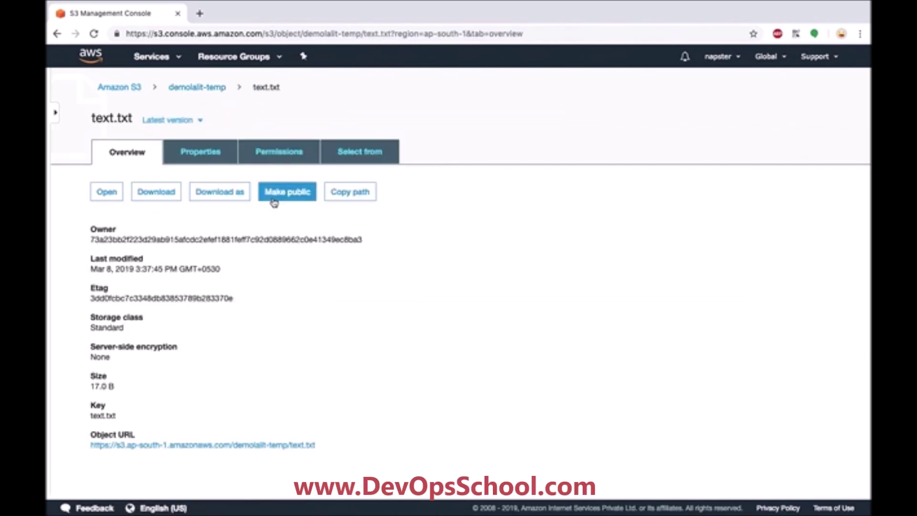
left_click(288, 193)
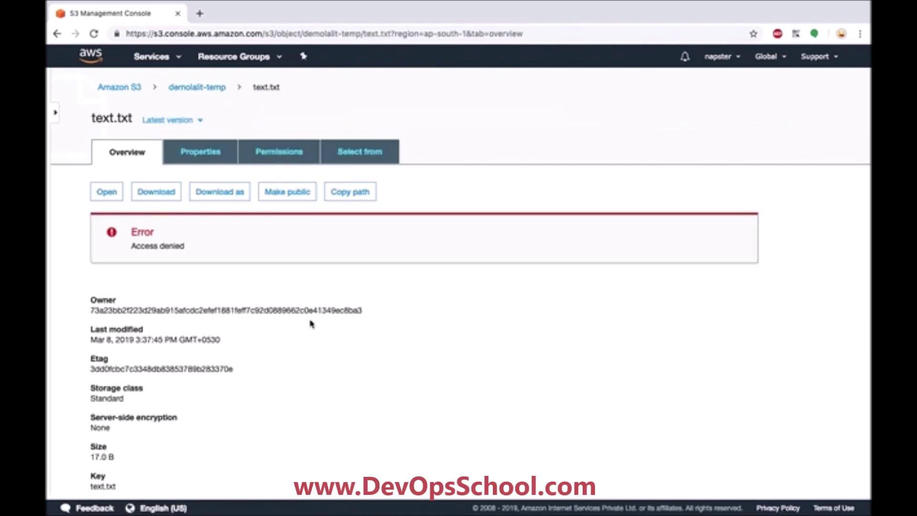
left_click(273, 191)
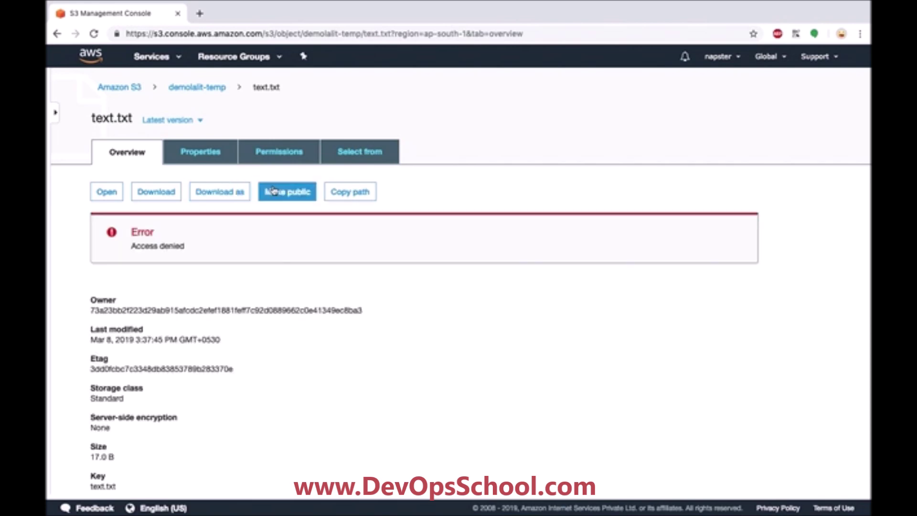
left_click(186, 87)
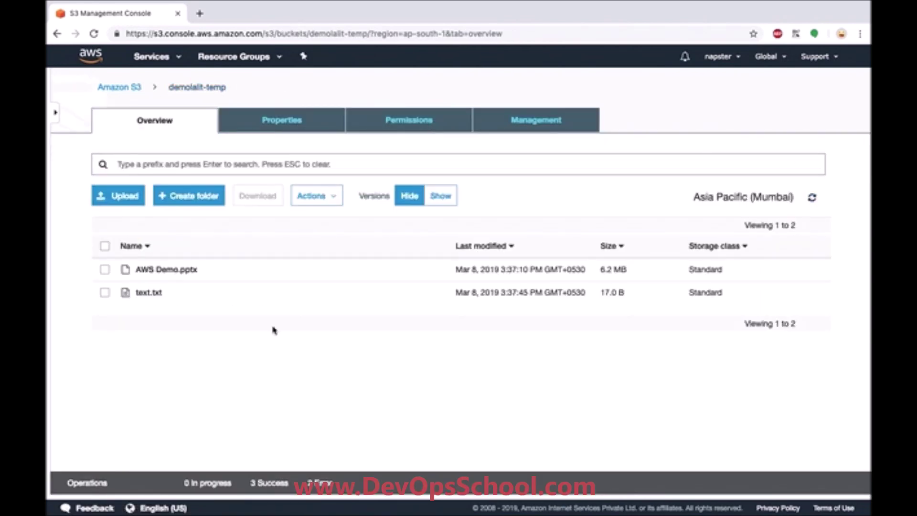
left_click(150, 293)
left_click(270, 193)
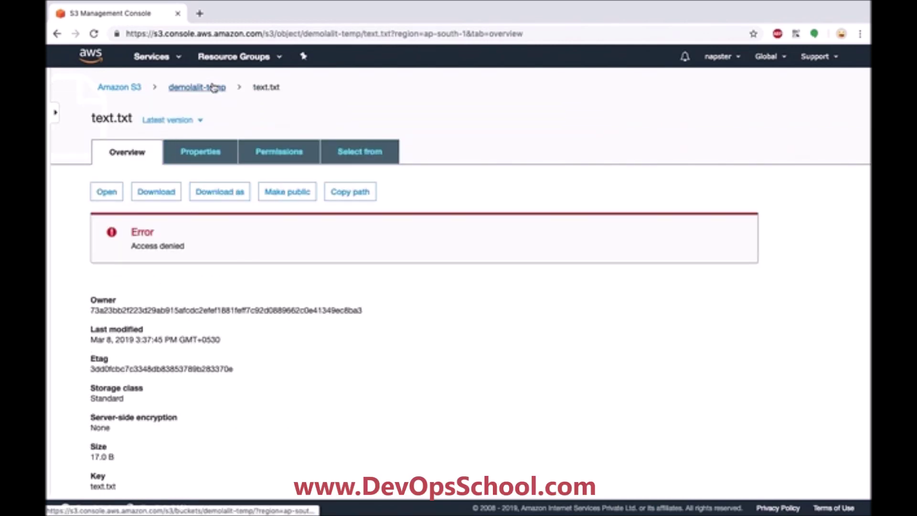
Return to the demolalit-temp bucket, select text.txt in the object list, and try to make it public from there
left_click(197, 88)
left_click(105, 292)
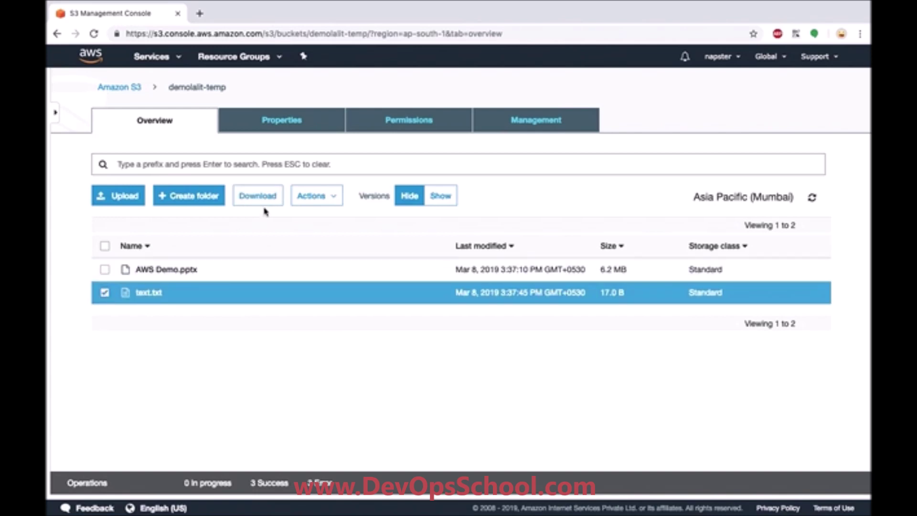
left_click(321, 195)
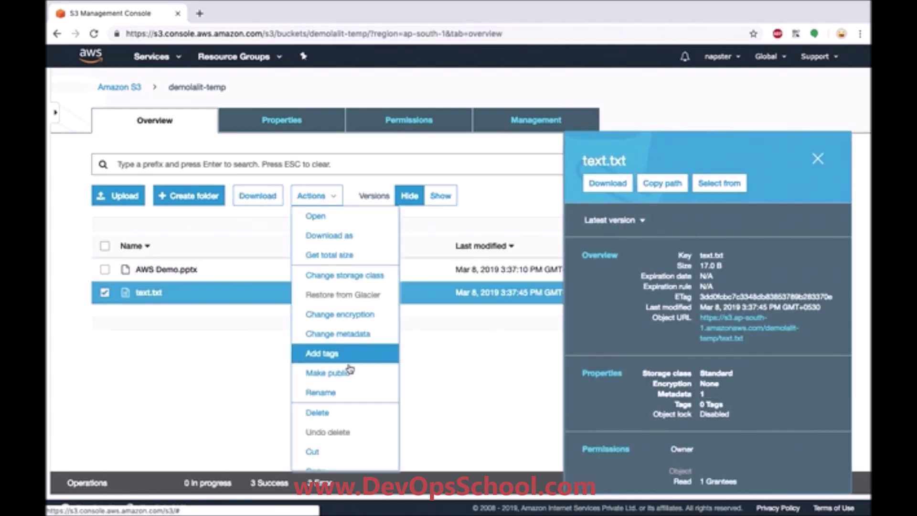
left_click(354, 377)
left_click(631, 445)
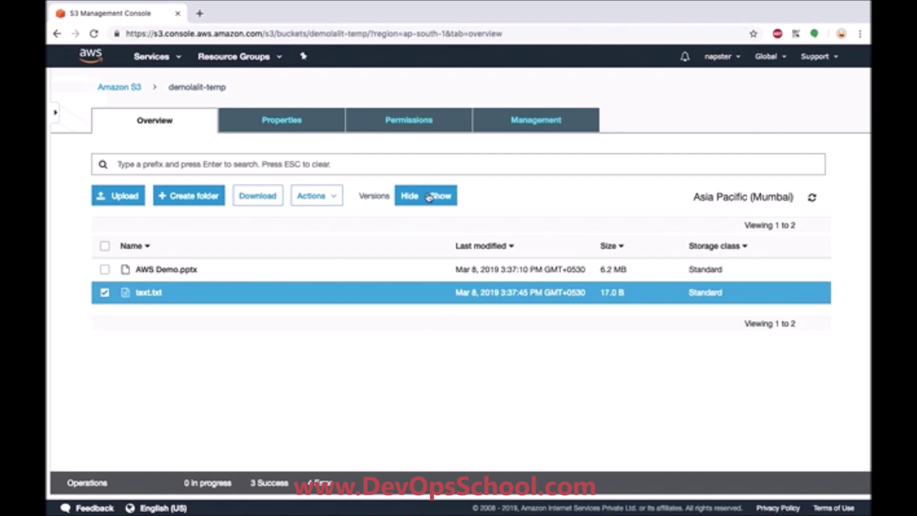
left_click(328, 205)
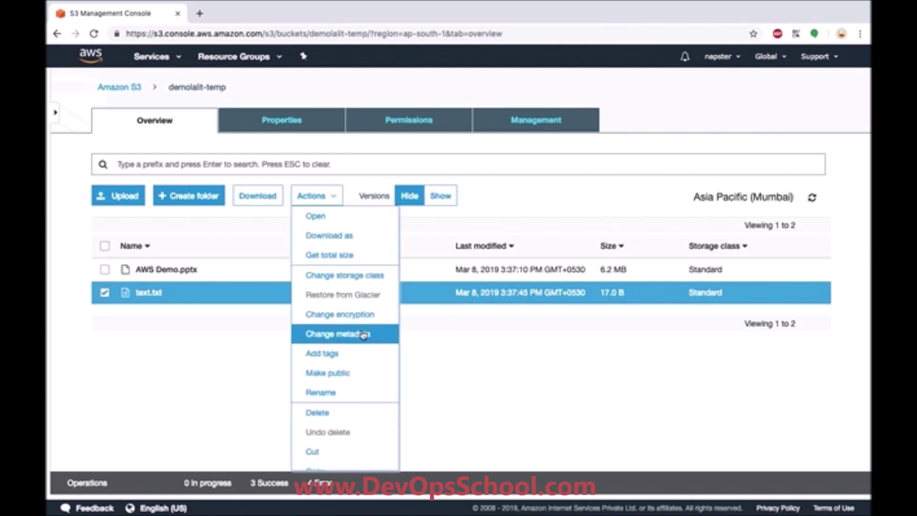
left_click(365, 372)
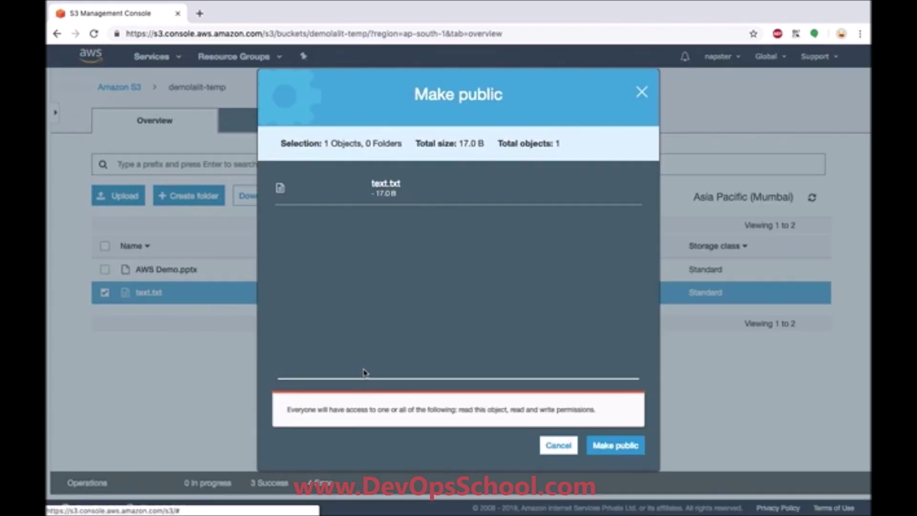
left_click(606, 439)
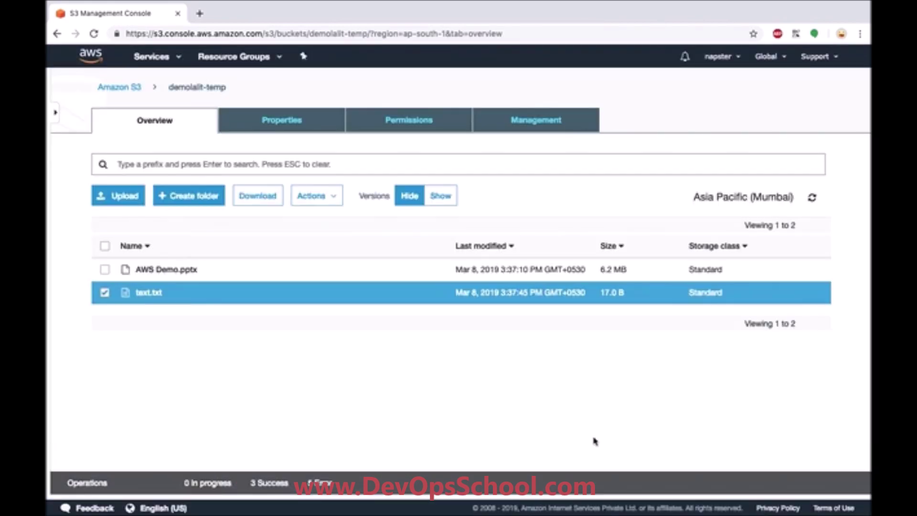
Disable all four public access blocks in the demolalit-temp bucket's permissions and save them, entering "confirm" to approve the change
left_click(376, 121)
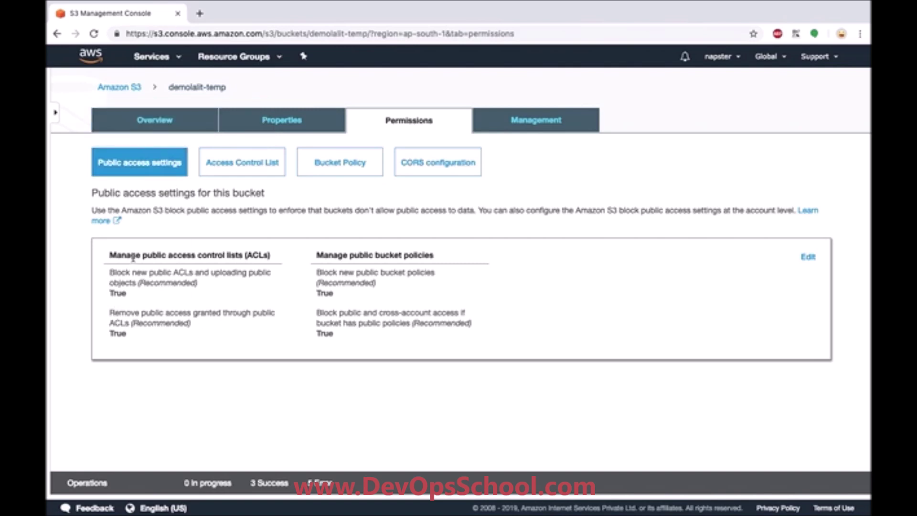
left_click_drag(108, 260, 271, 271)
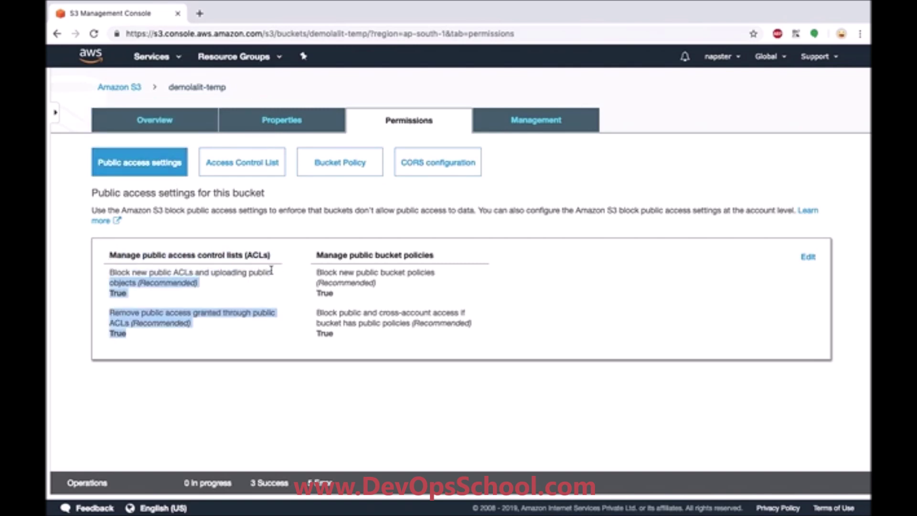
left_click(271, 270)
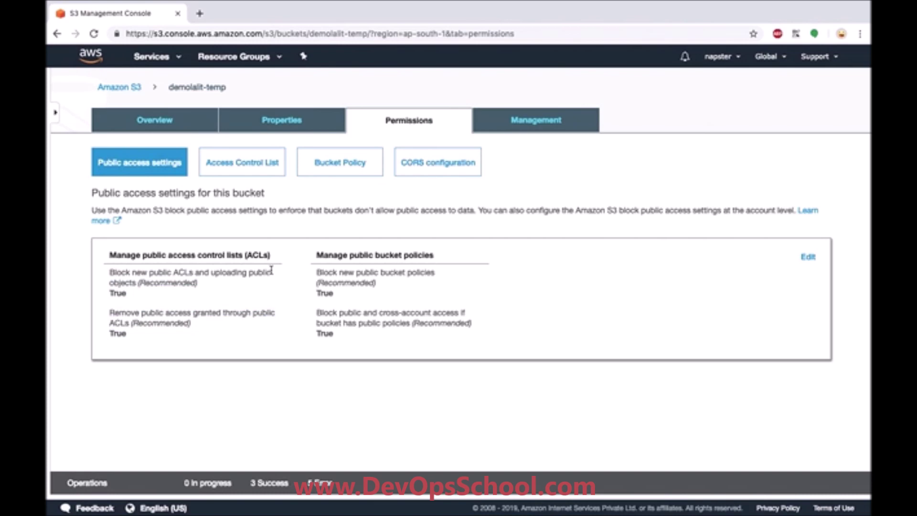
left_click(807, 258)
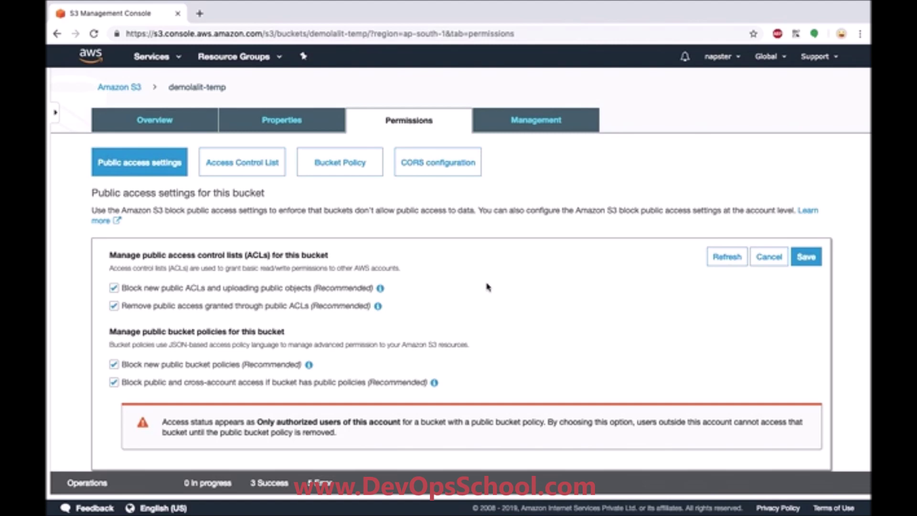
scroll(486, 287, "down", 2)
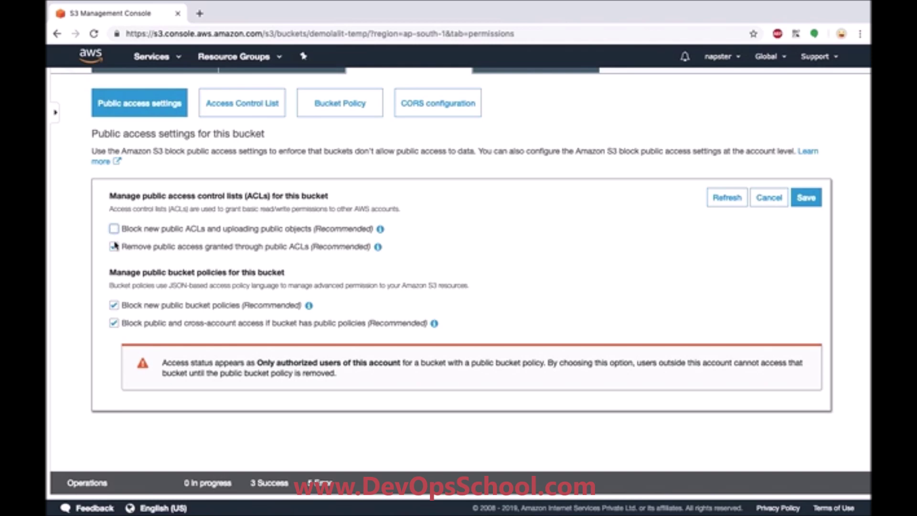
left_click(114, 246)
left_click(115, 305)
left_click(113, 325)
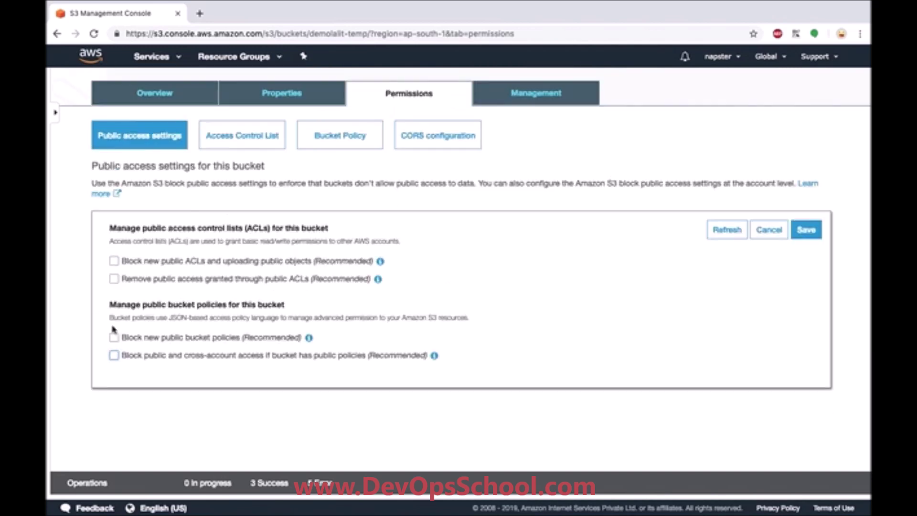
left_click(806, 230)
left_click(488, 332)
type("confirm")
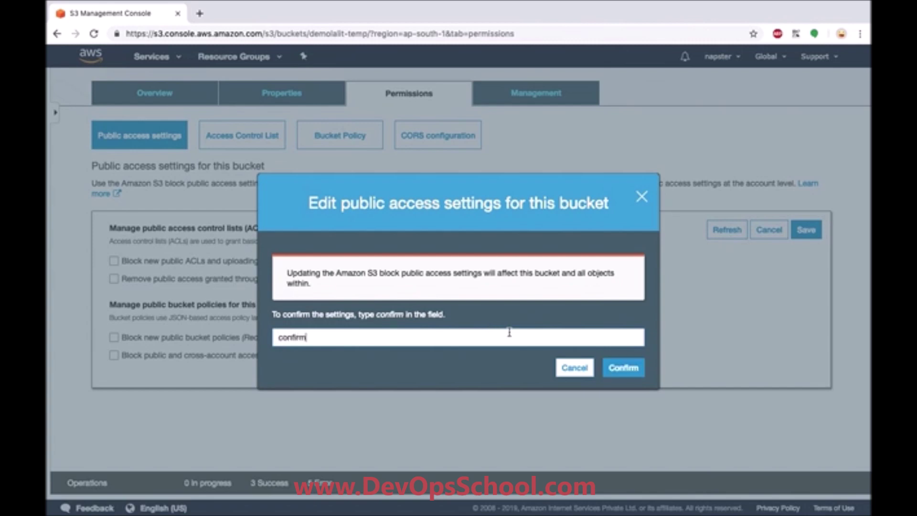
left_click(630, 367)
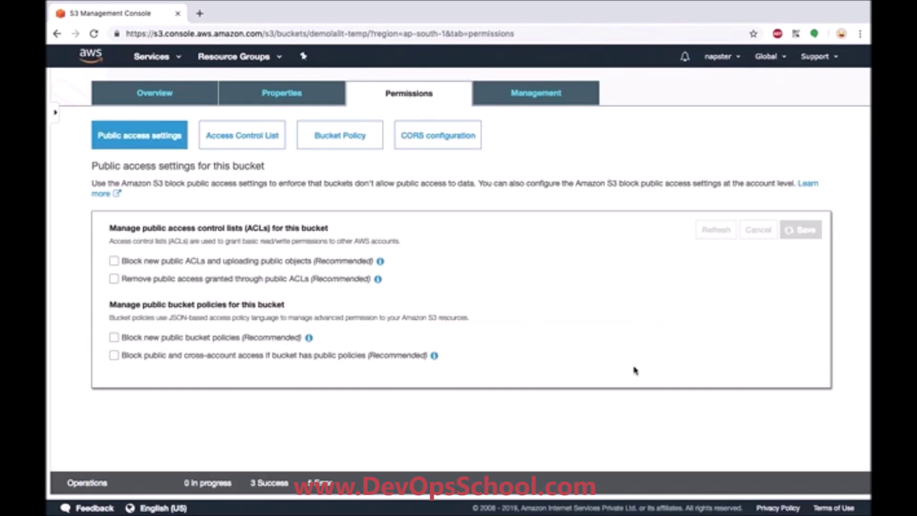
Make text.txt public from the bucket's object list, and apply the same public access again from its details page
left_click(153, 111)
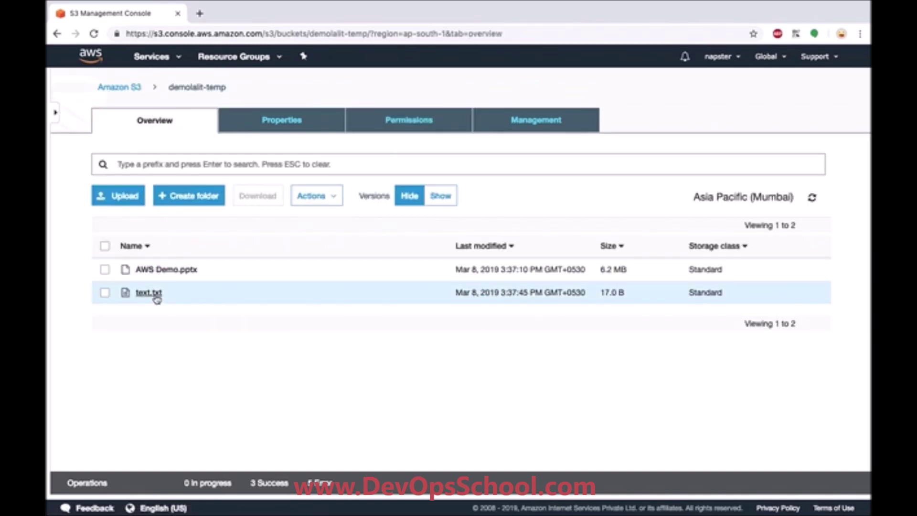
left_click(105, 292)
left_click(311, 196)
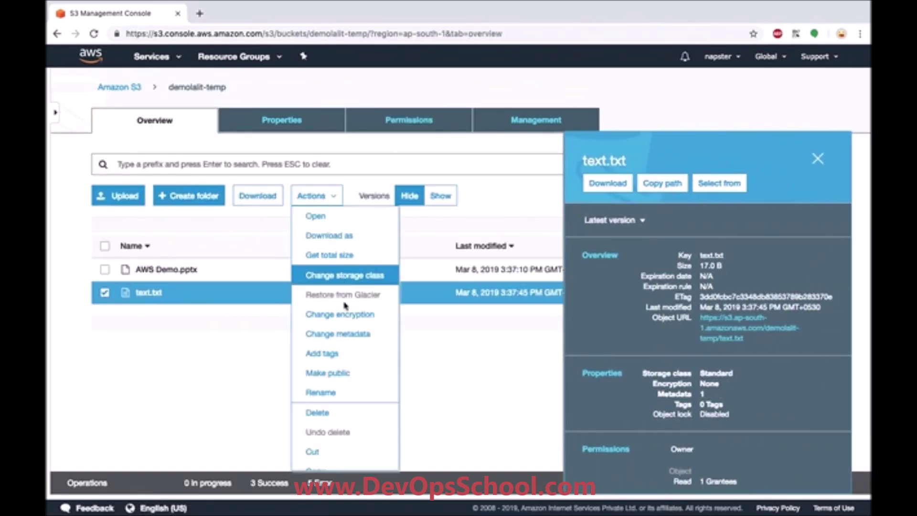
left_click(345, 376)
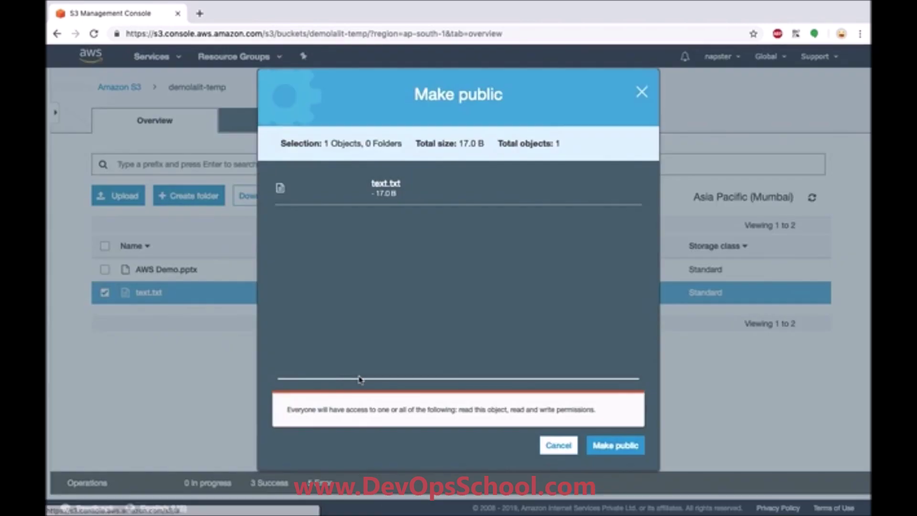
left_click(633, 444)
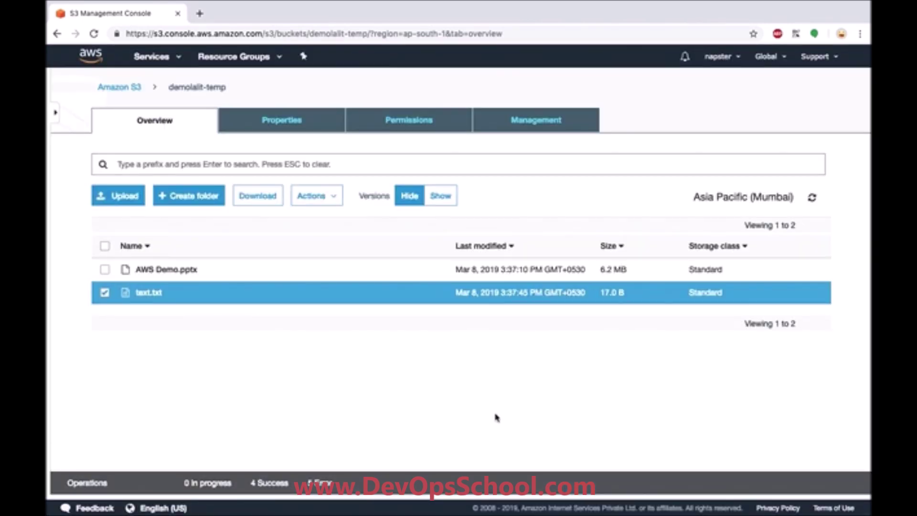
left_click(149, 293)
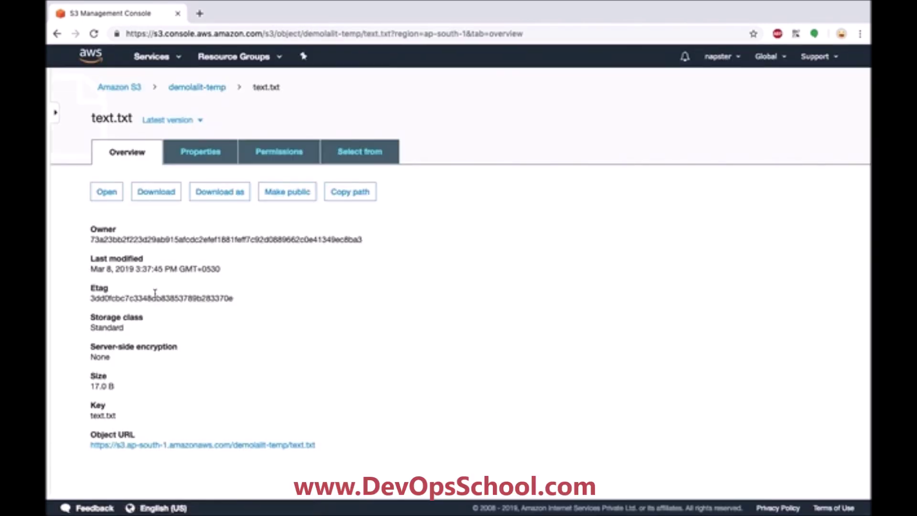
left_click(283, 195)
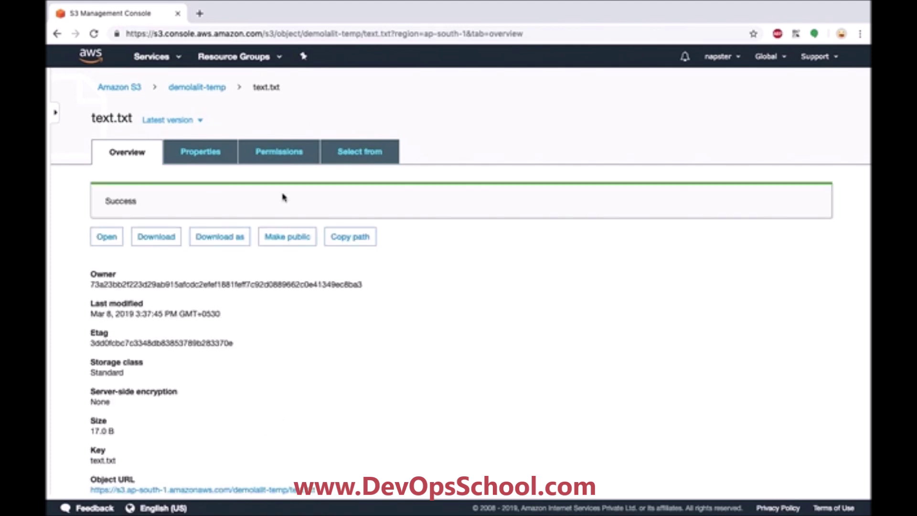
Open text.txt through its object URL and enlarge the page to read the file's content
scroll(297, 377, "down", 2)
left_click(269, 414)
left_click(252, 14)
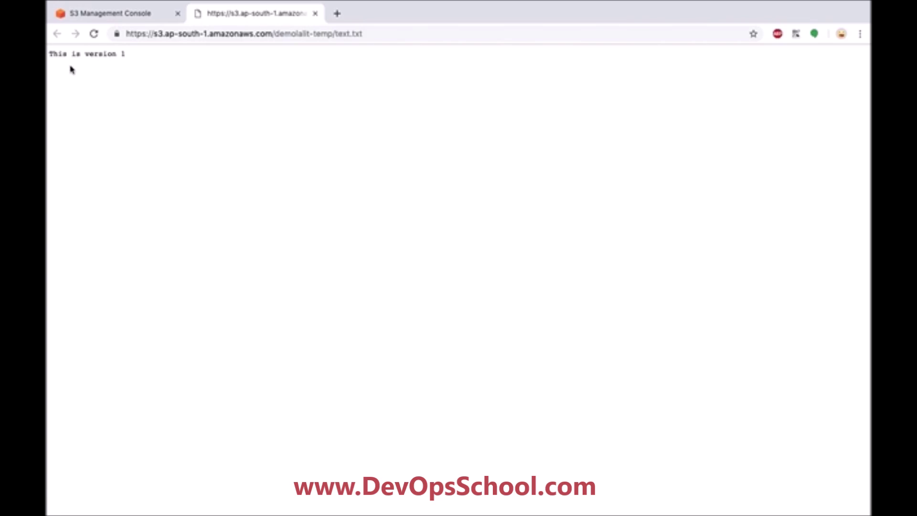
left_click_drag(49, 55, 131, 56)
left_click(133, 58)
scroll(133, 57, "up", 5)
scroll(133, 57, "left", 3)
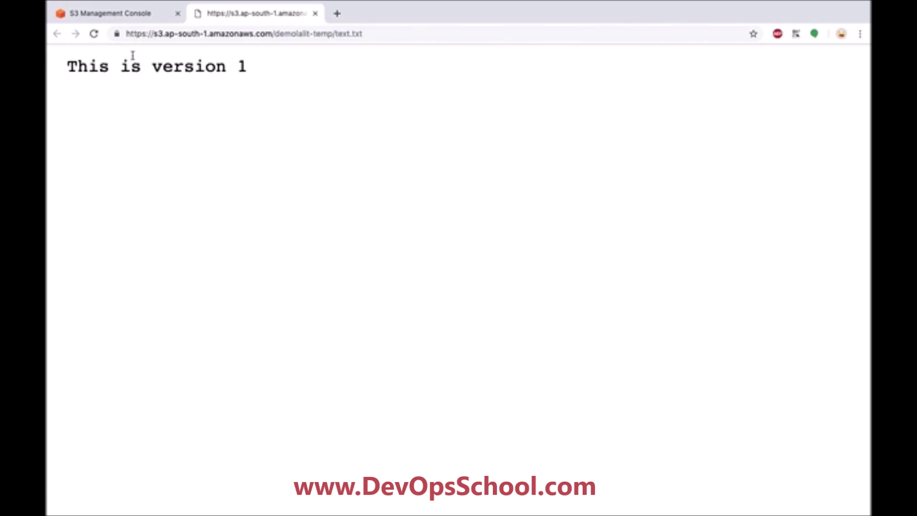
scroll(132, 57, "up", 1)
scroll(133, 57, "down", 3)
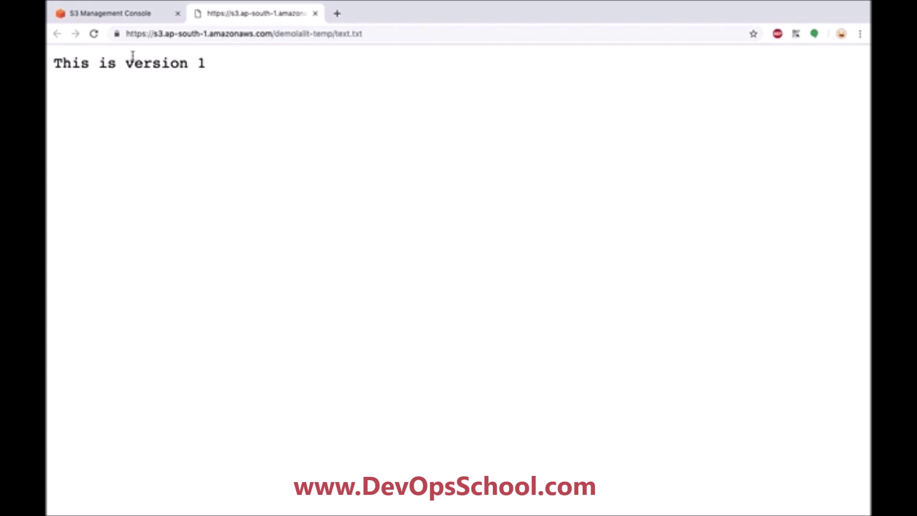
Go back to the S3 console, check the version list of text.txt, and return to the demolalit-temp bucket
left_click(123, 17)
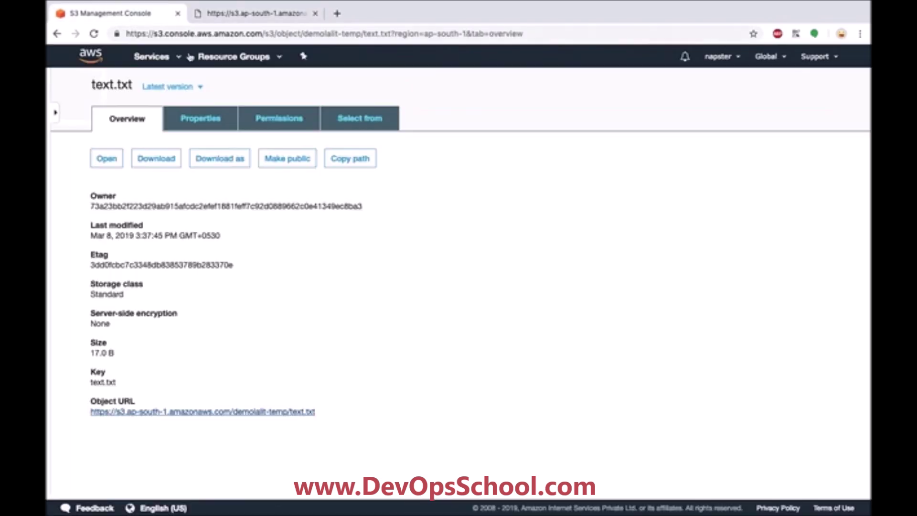
left_click(200, 120)
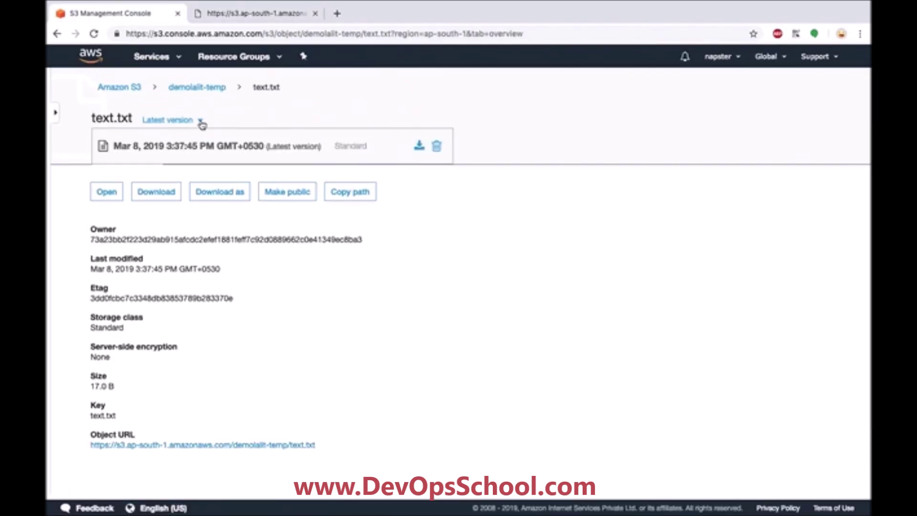
left_click(258, 116)
left_click(209, 89)
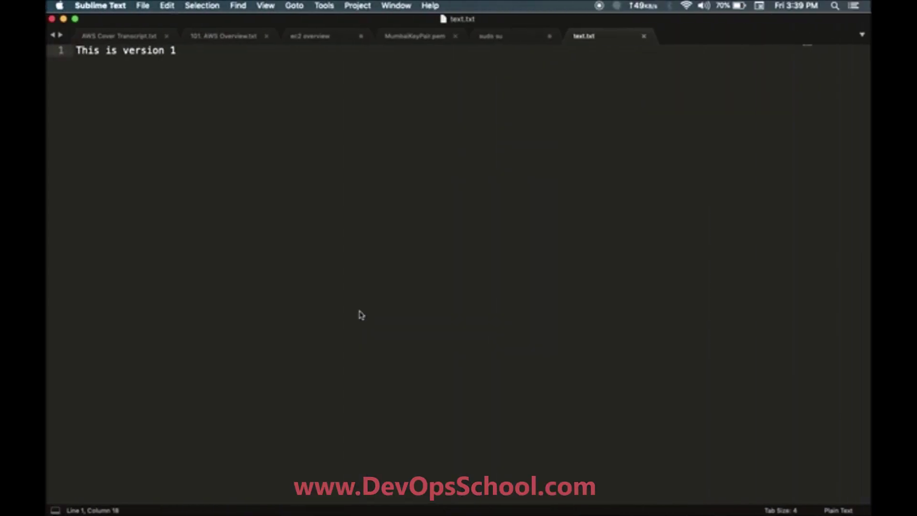
Switch to Sublime Text, change the line in text.txt to "This is version 2", and save the file
key("BackSpace")
type("2")
key("super+s")
Switch back to Chrome and upload the edited text.txt from the Desktop to the demolalit-temp bucket
key("ctrl+Right")
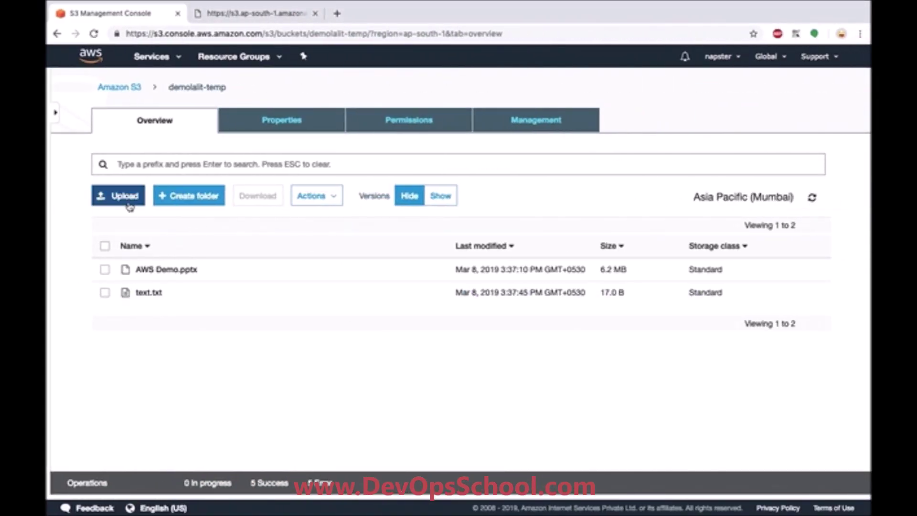
left_click(127, 202)
left_click(486, 303)
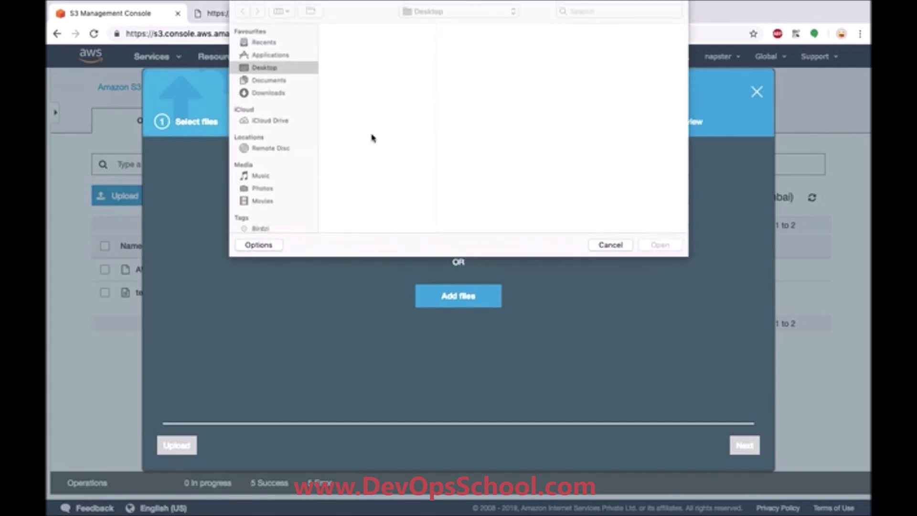
left_click(354, 61)
double_click(353, 61)
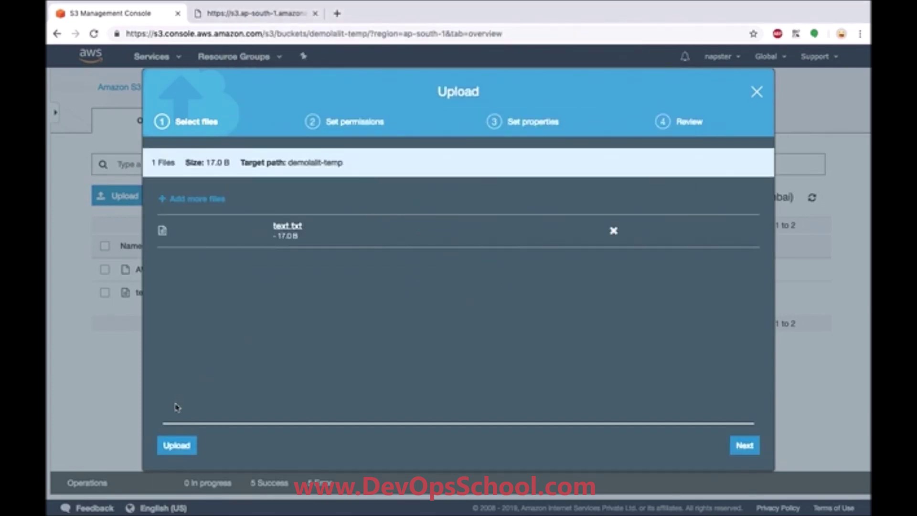
left_click(180, 445)
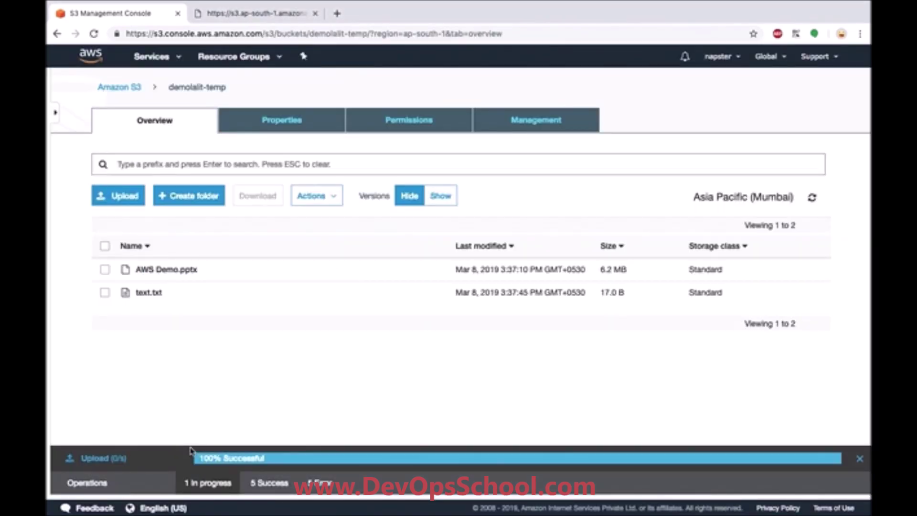
Open text.txt in the demolalit-temp bucket, check its version list, and make the latest version public
left_click(147, 293)
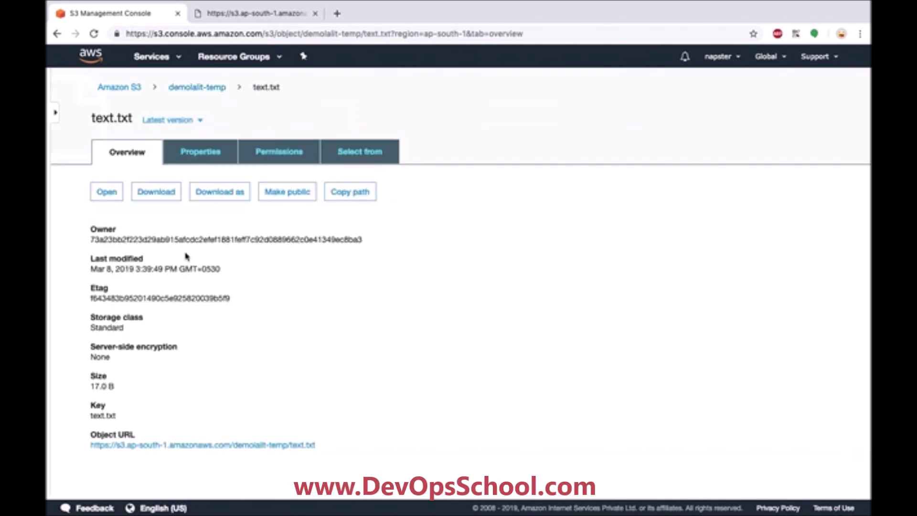
left_click(194, 120)
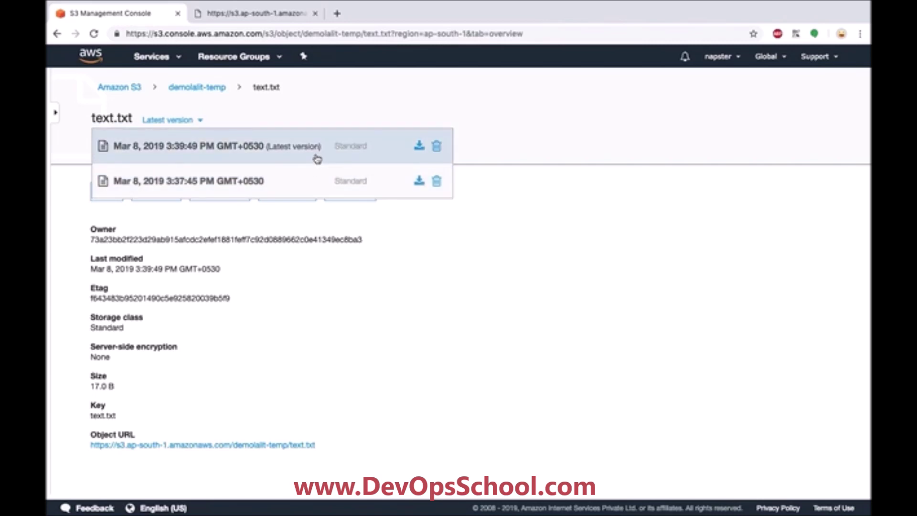
left_click(298, 286)
left_click(289, 191)
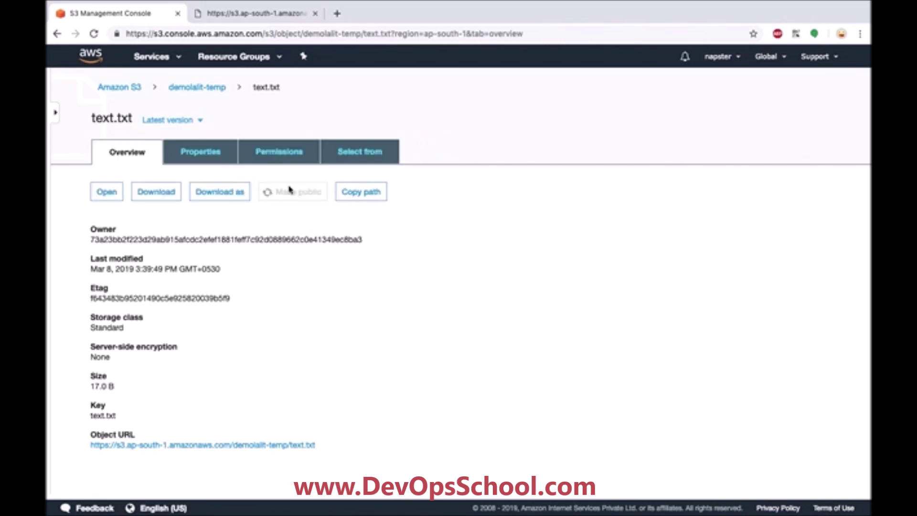
Open the object URL of the latest text.txt version in a new tab and read the file's content
scroll(287, 353, "down", 3)
left_click(293, 412)
left_click(416, 10)
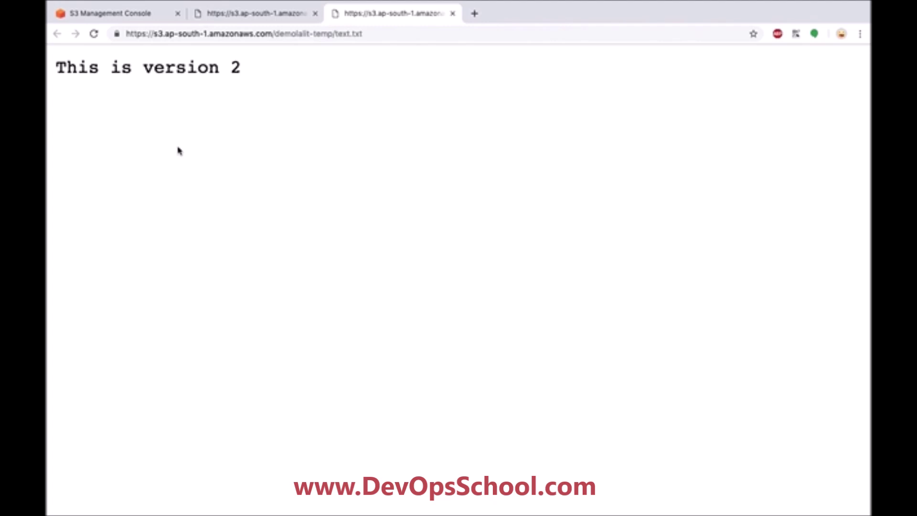
Return to the S3 console, select the Mar 8, 2019 3:37:45 PM version of text.txt, and read its content through its object URL
left_click(127, 15)
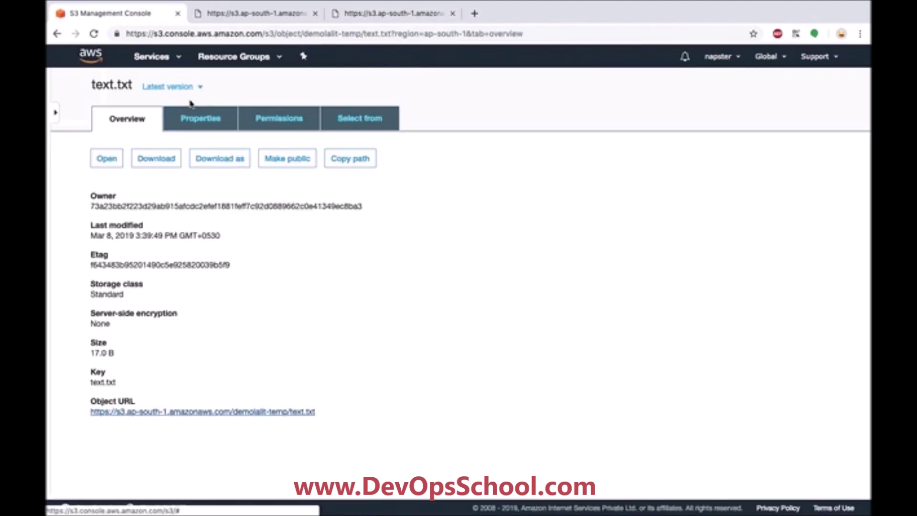
left_click(200, 88)
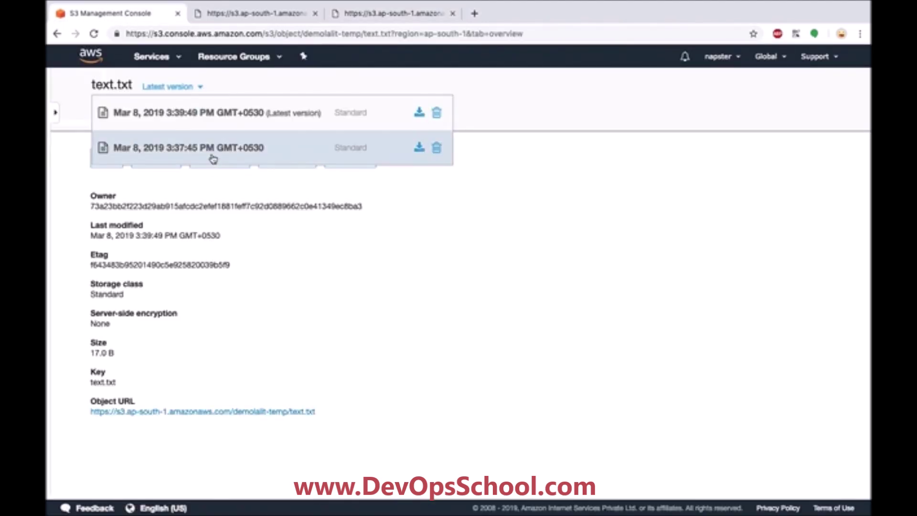
left_click(213, 159)
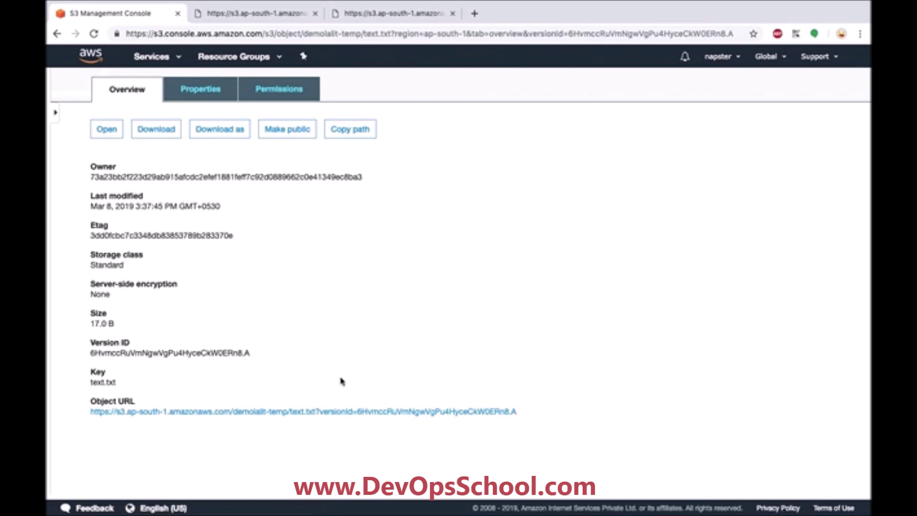
left_click(357, 412, "super")
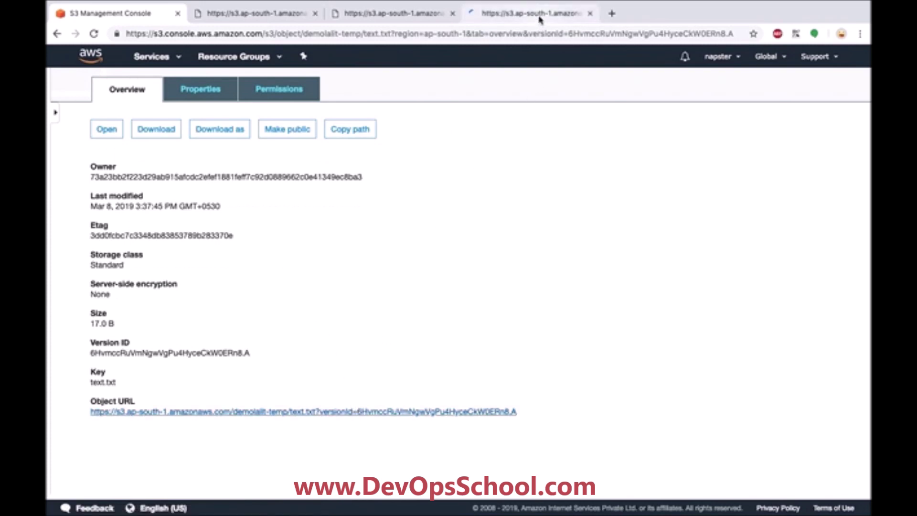
left_click(538, 15)
scroll(411, 128, "down", 2)
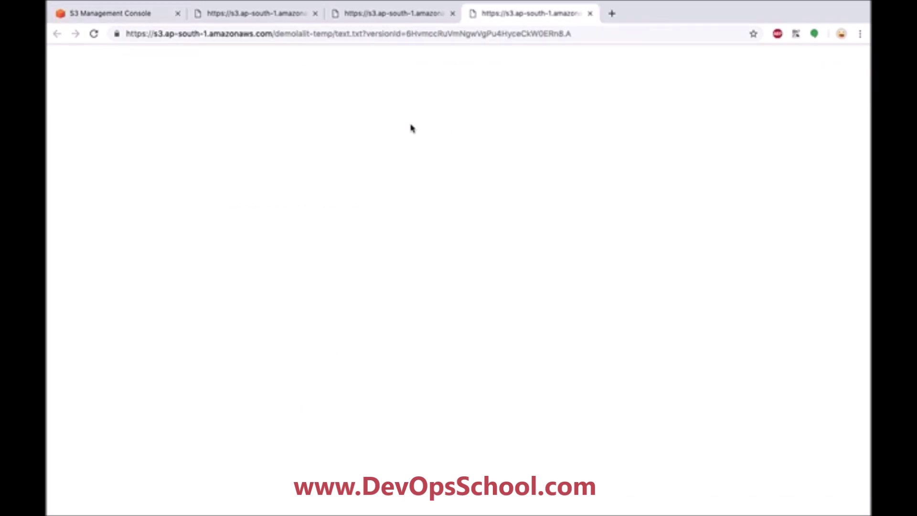
scroll(47, 130, "up", 3)
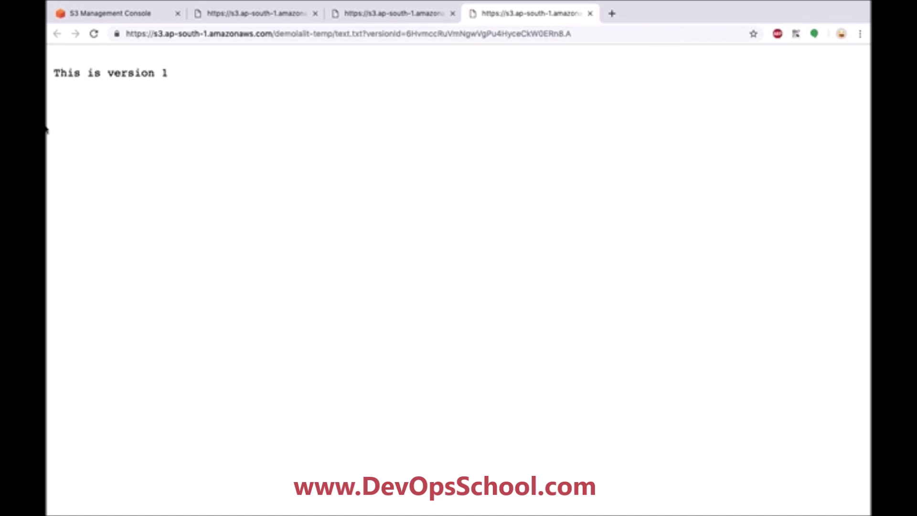
scroll(145, 94, "up", 3)
scroll(144, 94, "left", 3)
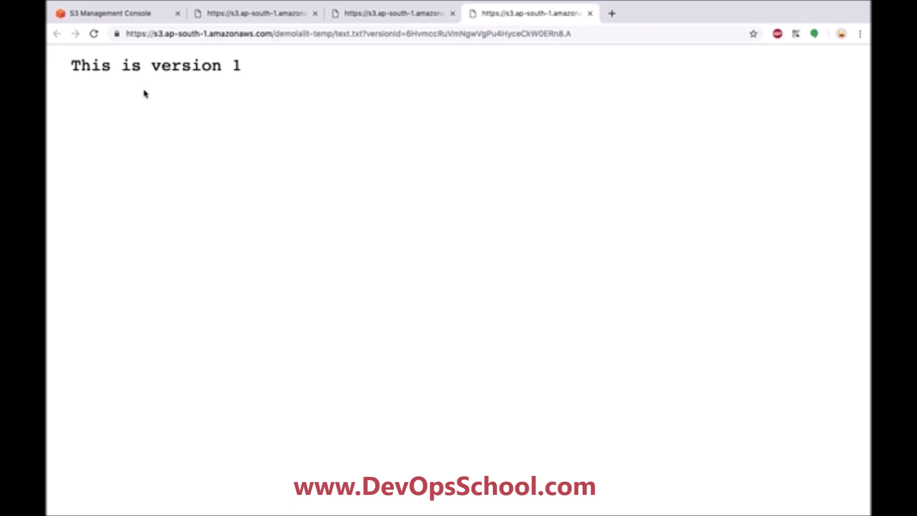
Return to the S3 console and delete the latest version of text.txt, dated Mar 8, 2019 3:39:49 PM
left_click(147, 16)
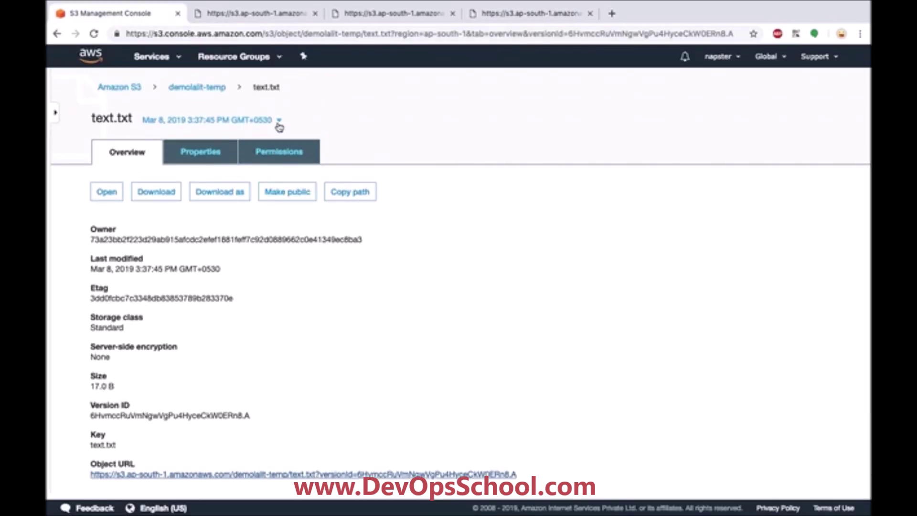
left_click(278, 123)
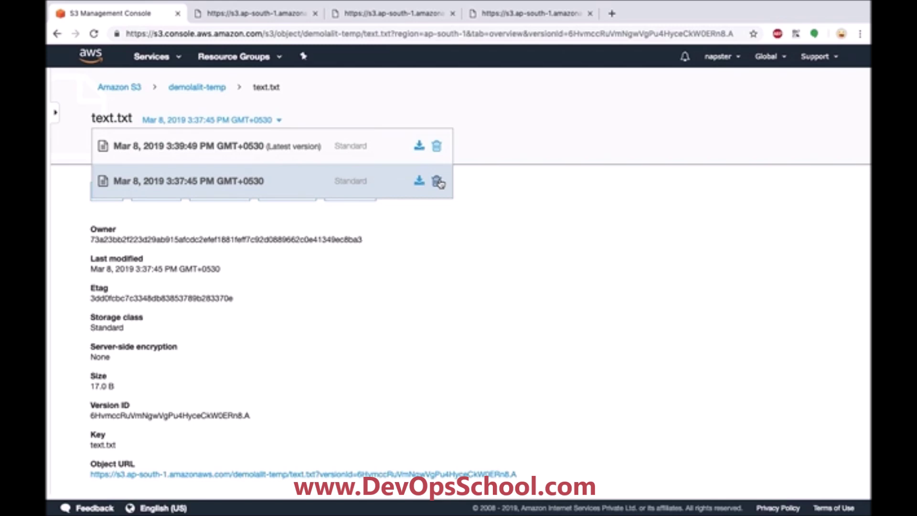
left_click(222, 89)
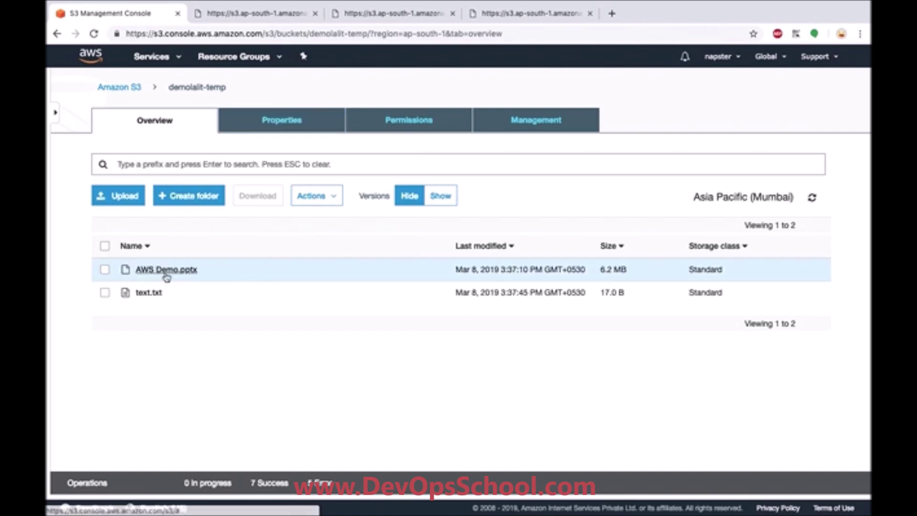
left_click(148, 292)
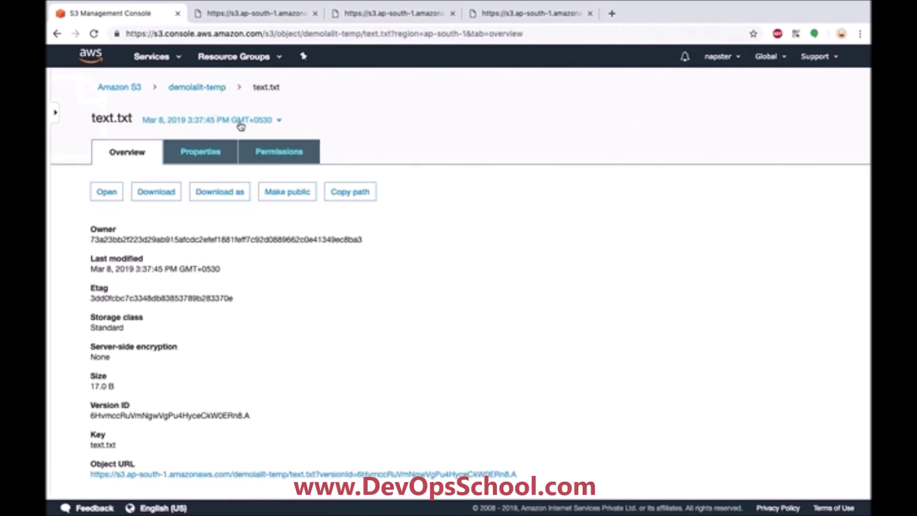
left_click(279, 122)
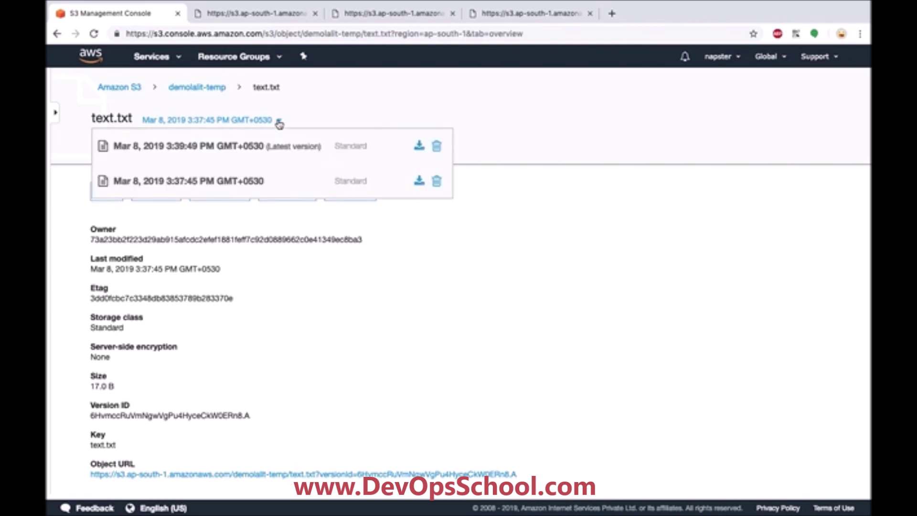
left_click(436, 147)
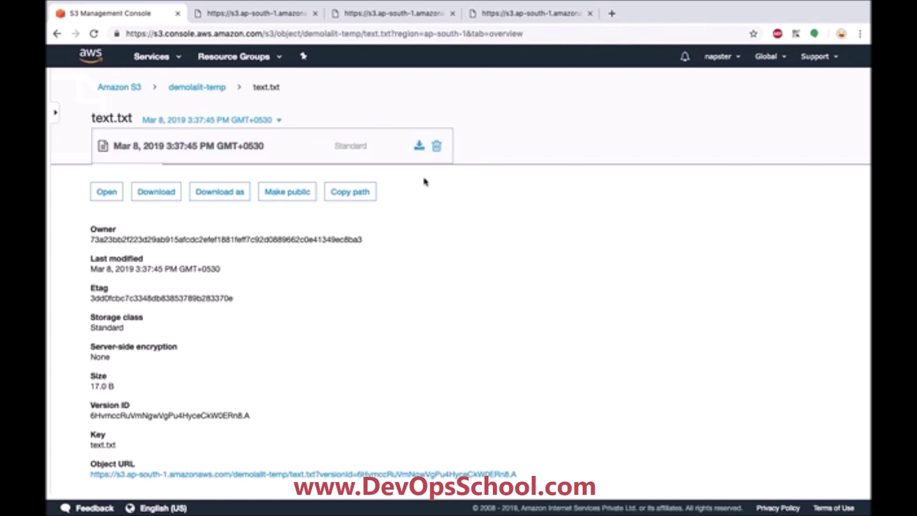
left_click(278, 120)
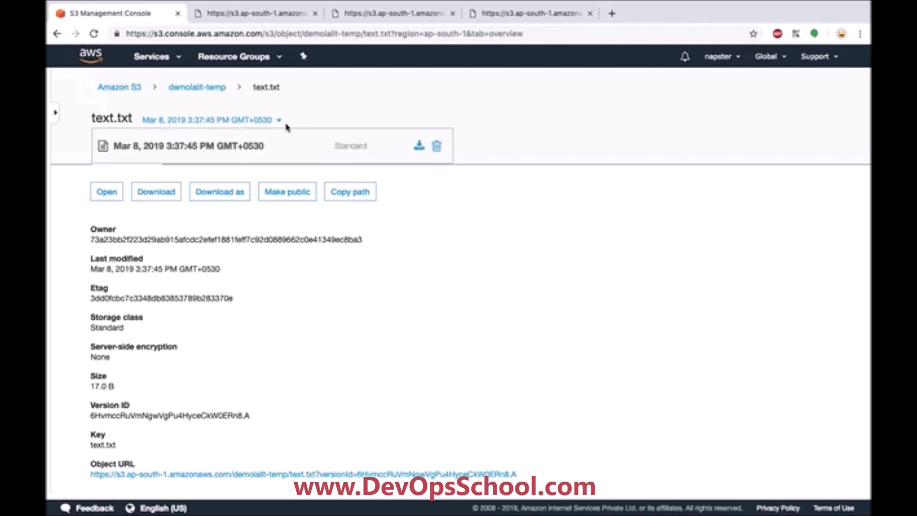
Go back to the demolalit-temp bucket and upload text.txt again
left_click(191, 88)
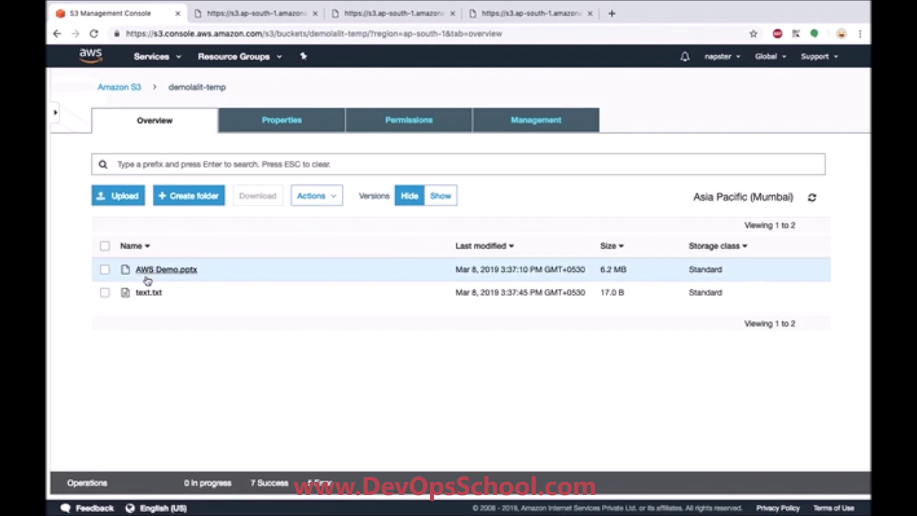
left_click(140, 202)
left_click(435, 301)
double_click(351, 60)
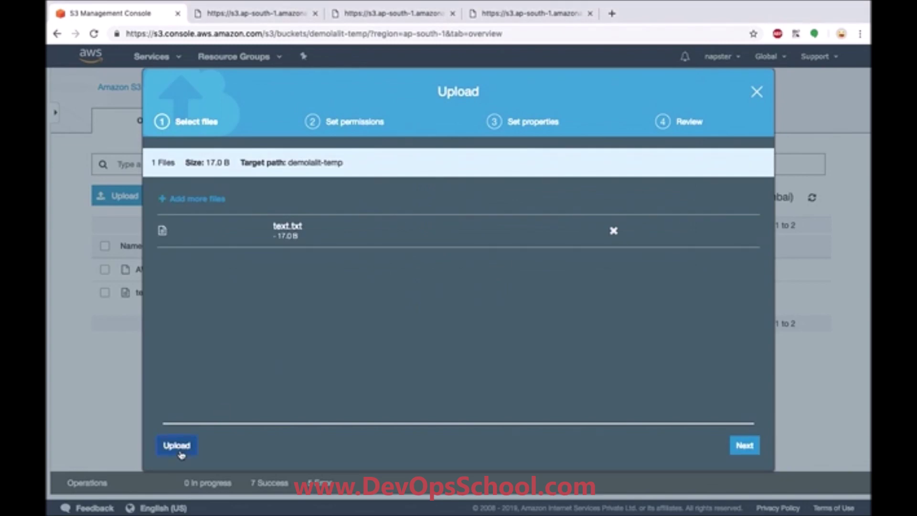
left_click(177, 446)
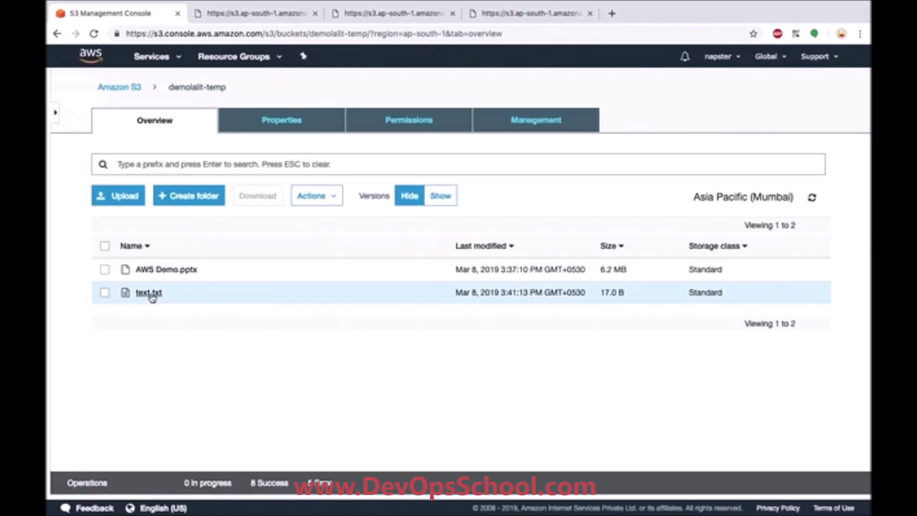
Open the newly uploaded text.txt and check its version list
left_click(148, 292)
left_click(199, 121)
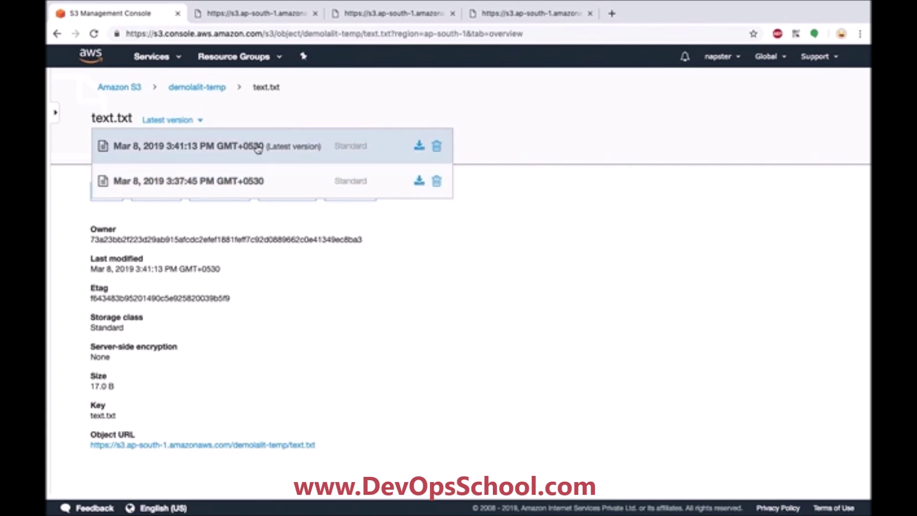
left_click(394, 275)
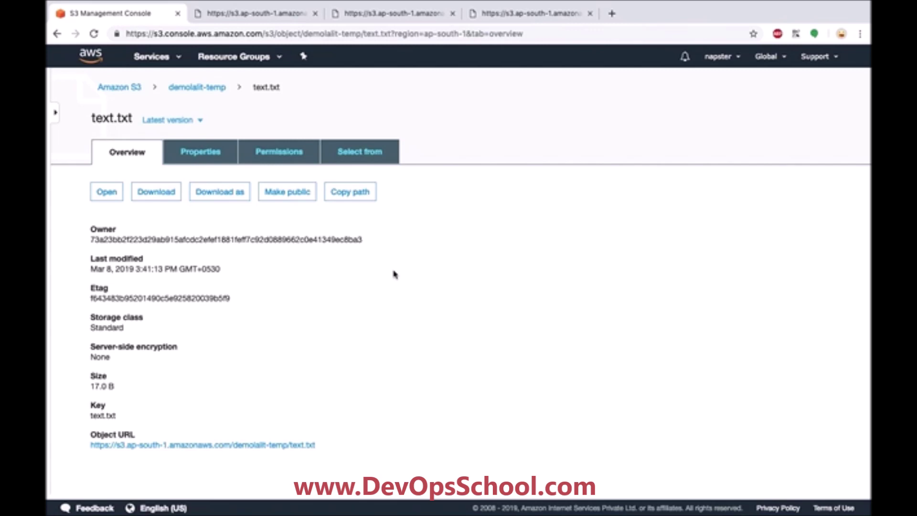
scroll(603, 125, "up", 1)
left_click(125, 88)
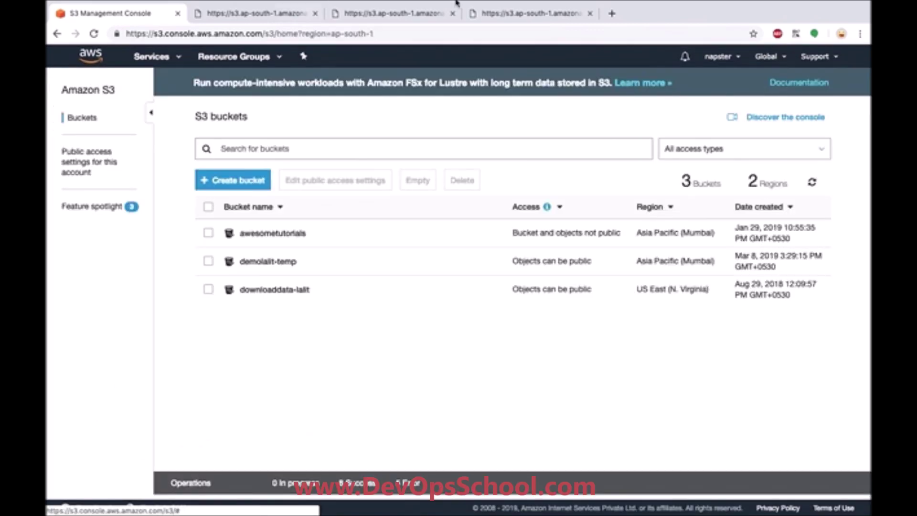
left_click(777, 119)
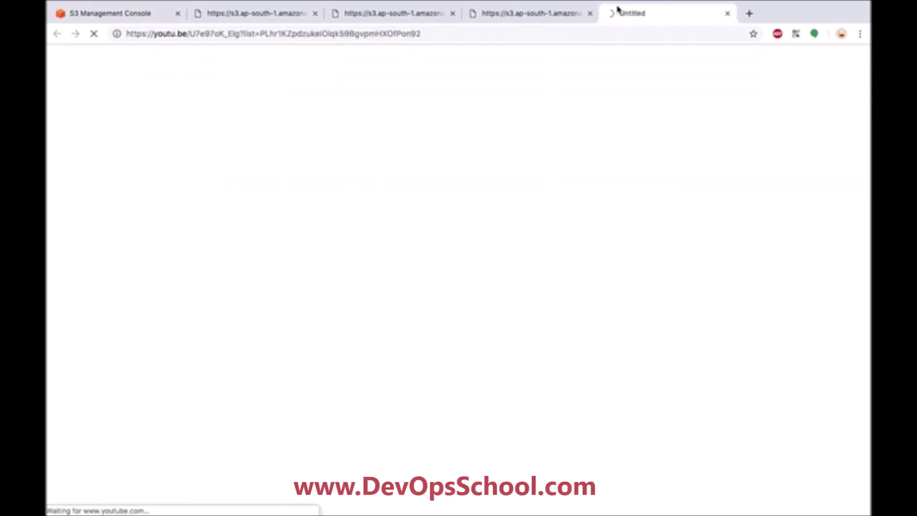
key("super+w")
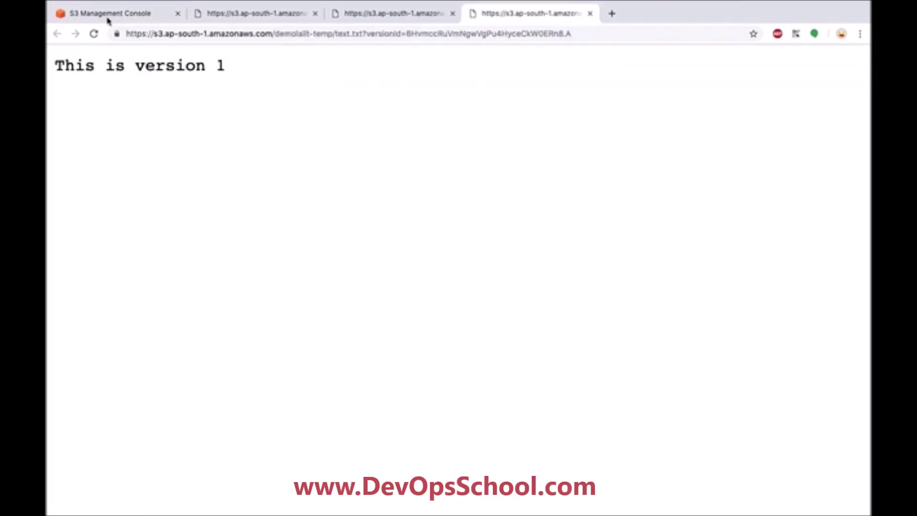
left_click(113, 15)
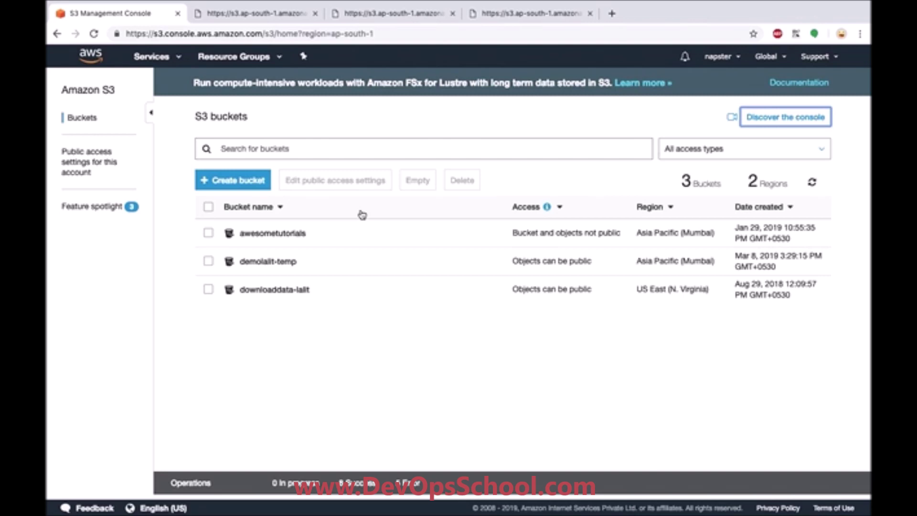
Open text.txt in the demolalit-temp bucket and review its properties, permissions, and S3 Select options
left_click(263, 263)
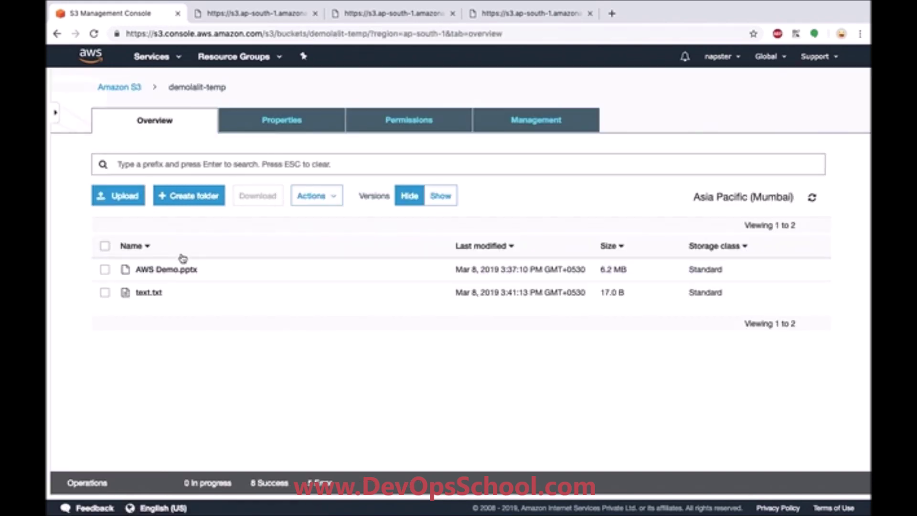
left_click(149, 292)
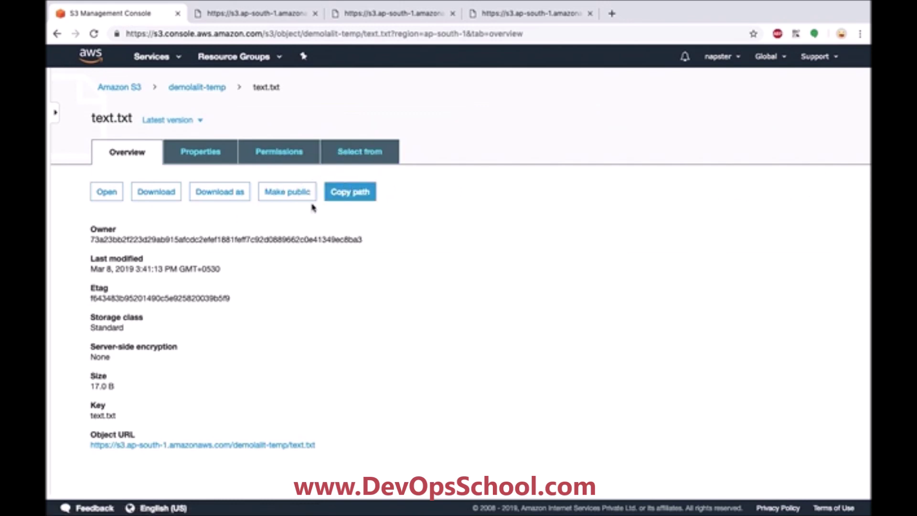
left_click(223, 155)
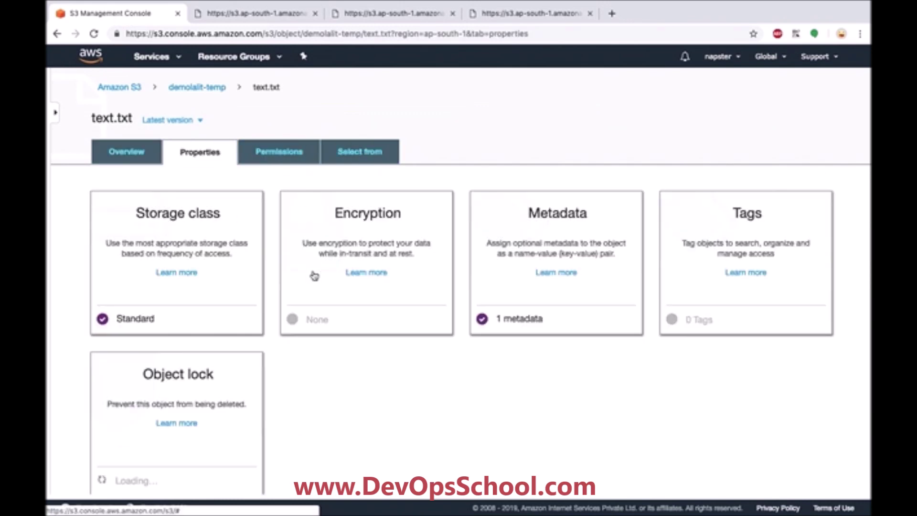
scroll(314, 276, "down", 2)
scroll(313, 273, "up", 3)
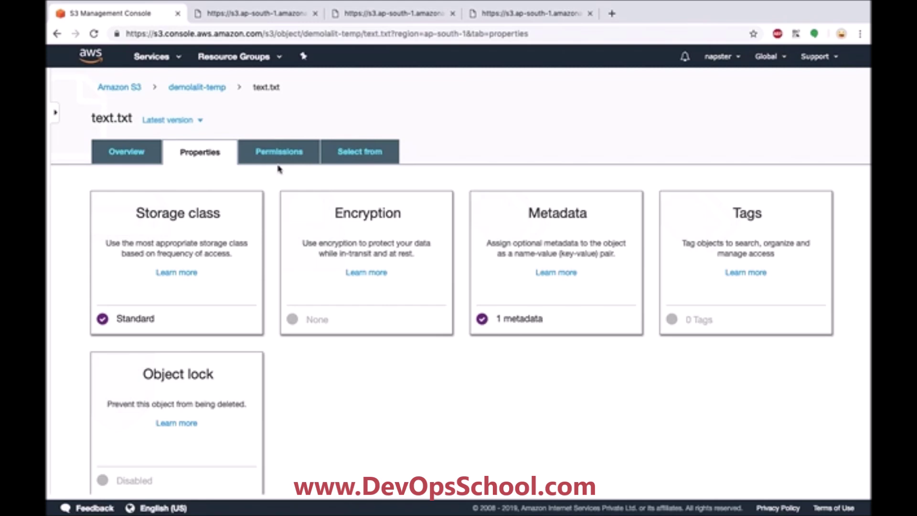
left_click(278, 158)
left_click(348, 151)
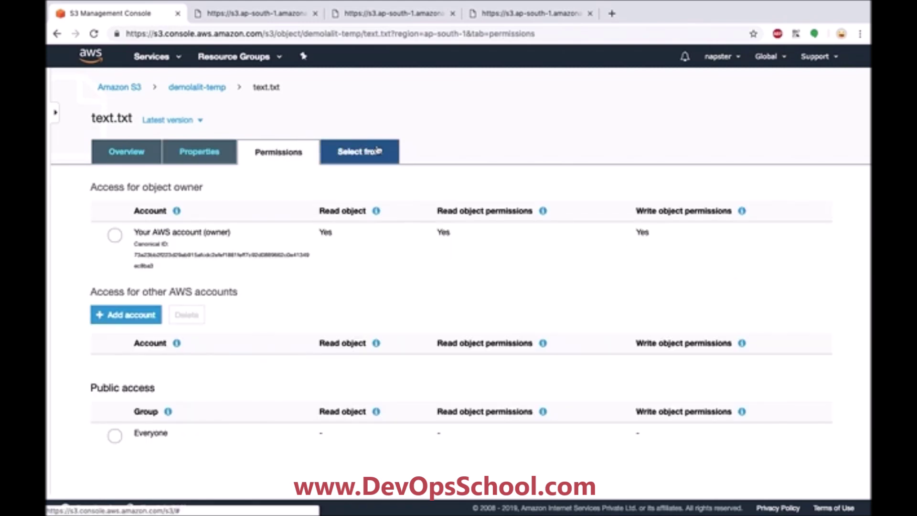
scroll(362, 244, "down", 4)
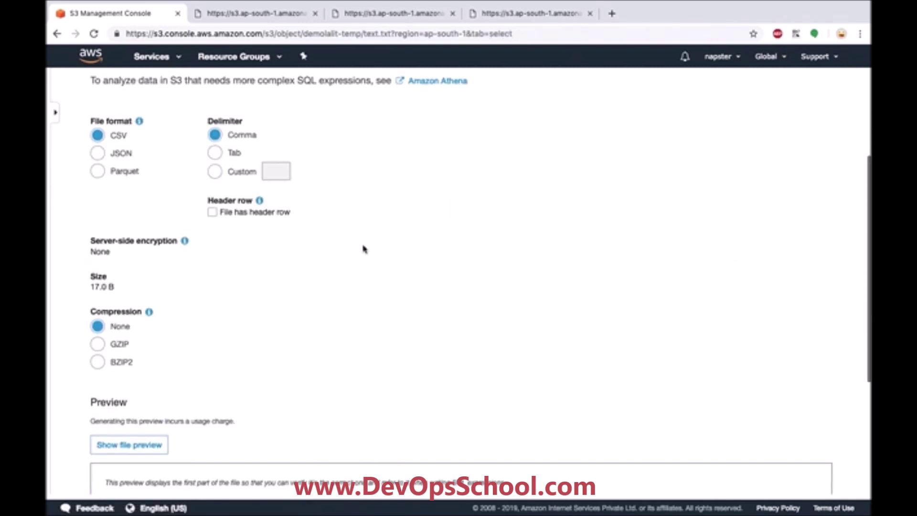
scroll(364, 248, "up", 4)
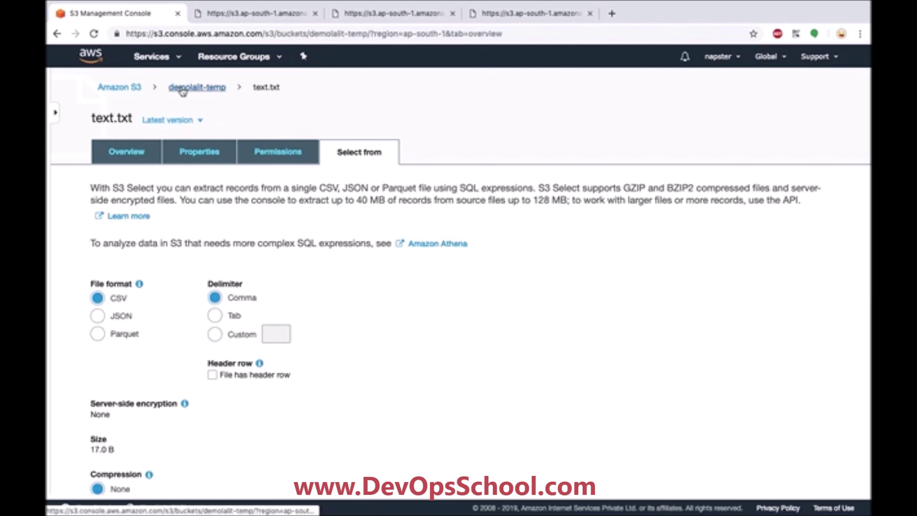
Return to the demolalit-temp bucket and look over its object list and bucket properties
left_click(187, 89)
left_click(296, 129)
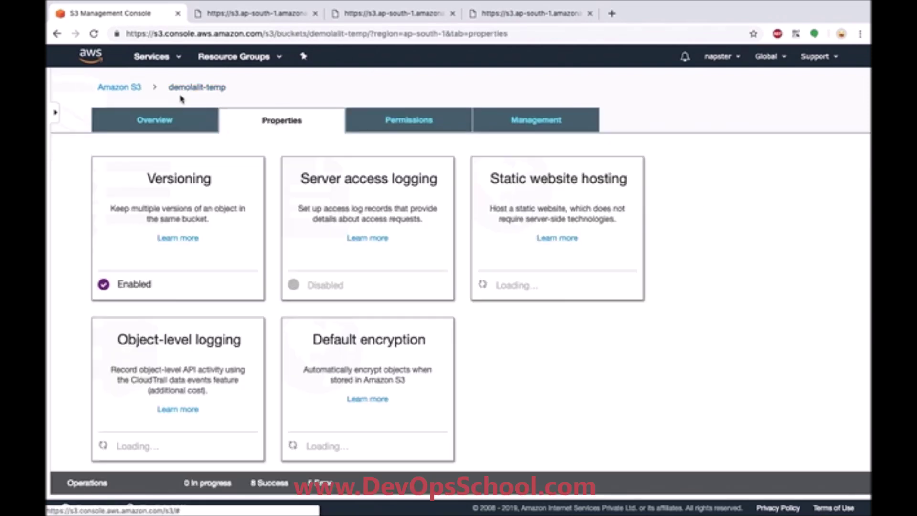
left_click(161, 116)
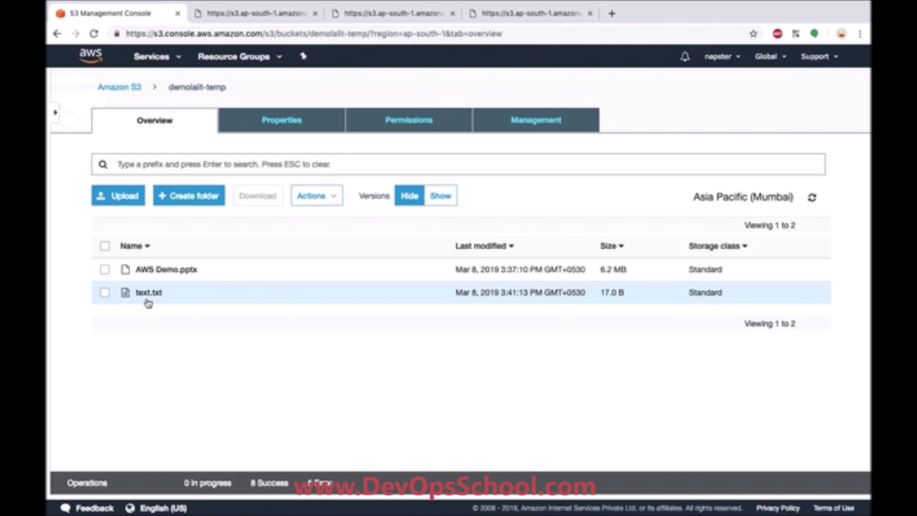
left_click(280, 125)
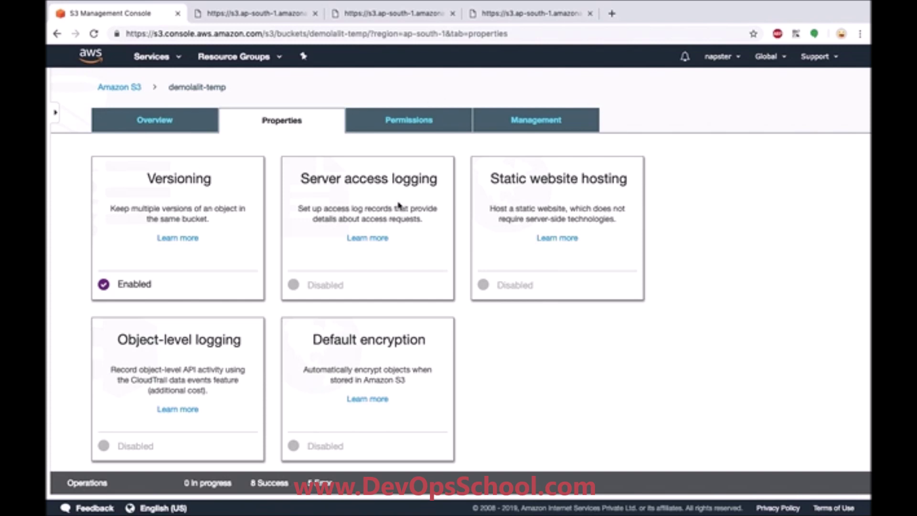
Enable server access logging for the demolalit-temp bucket and choose demolalit-temp itself as the target bucket
left_click(399, 205)
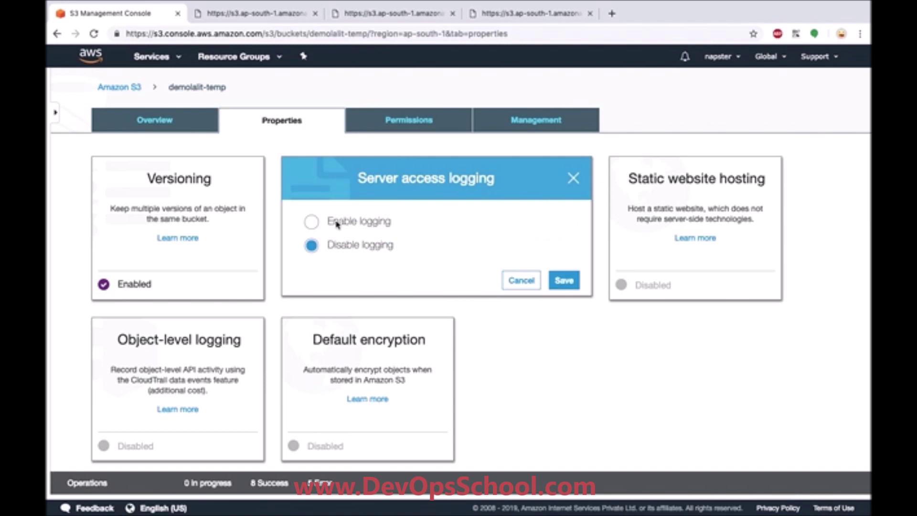
left_click(310, 221)
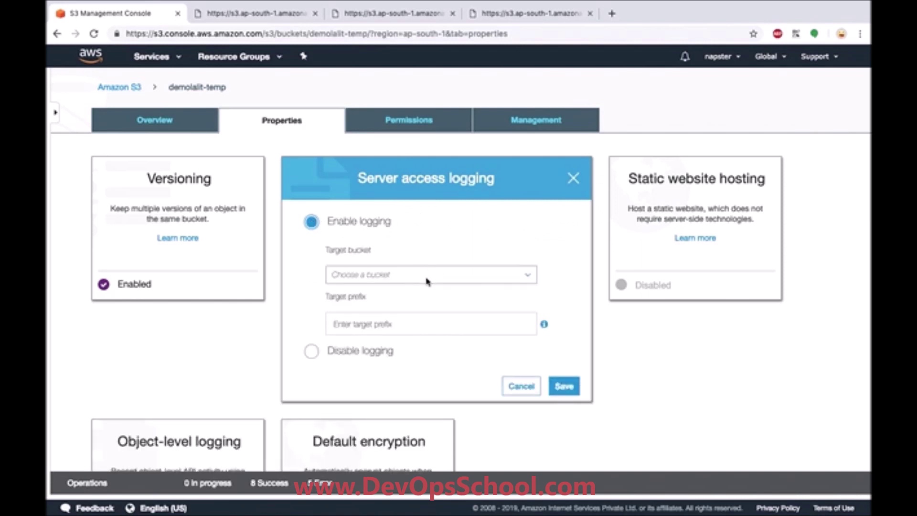
left_click(427, 281)
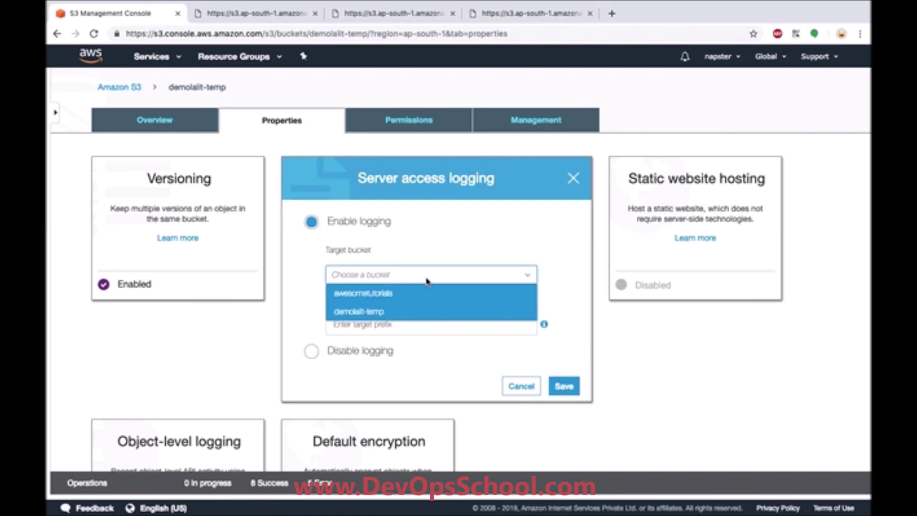
left_click(427, 282)
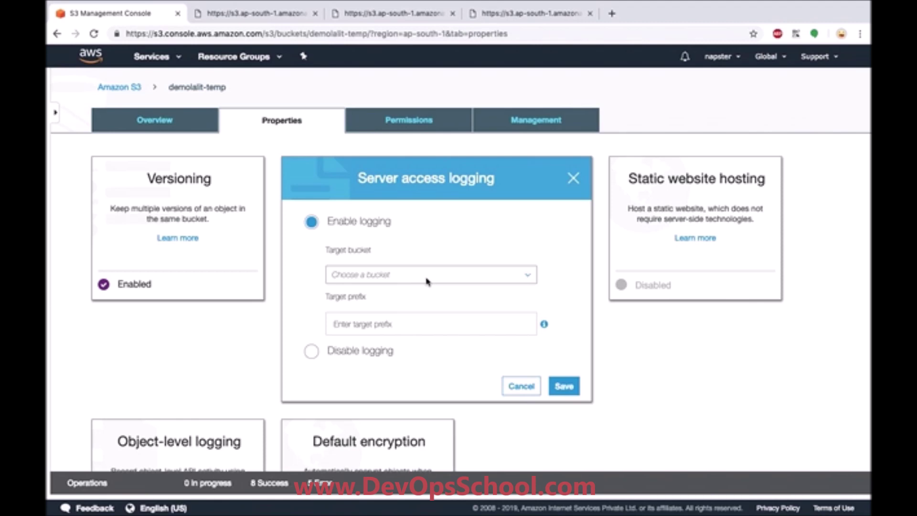
left_click(426, 279)
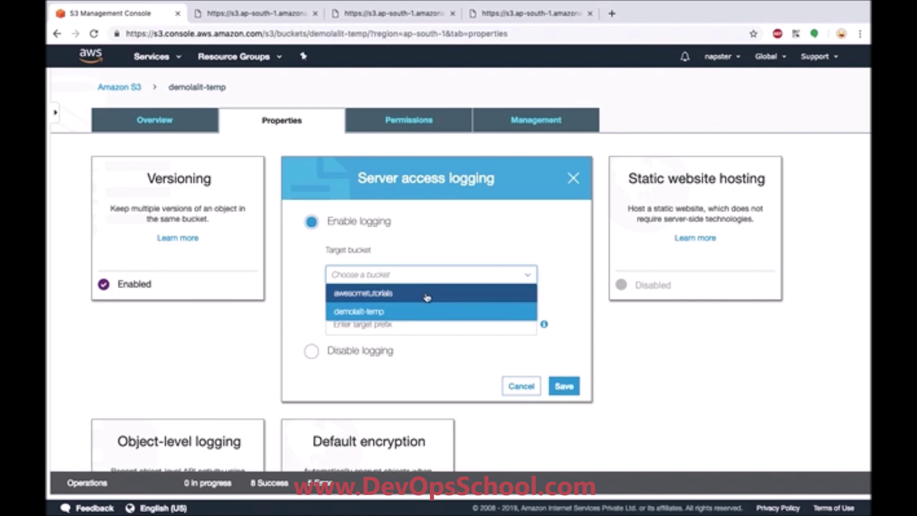
left_click(363, 318)
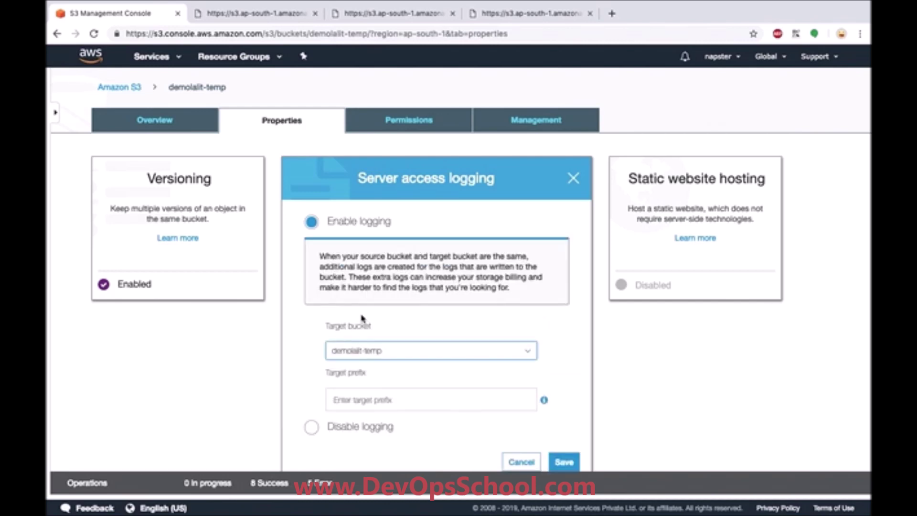
Check the target prefix hint, leave the prefix empty, and save the server access logging settings
scroll(389, 363, "down", 3)
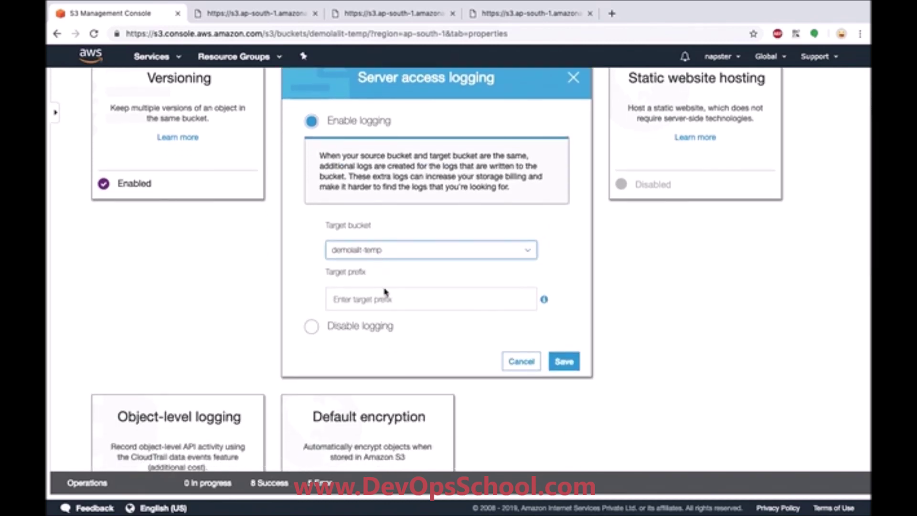
left_click(389, 301)
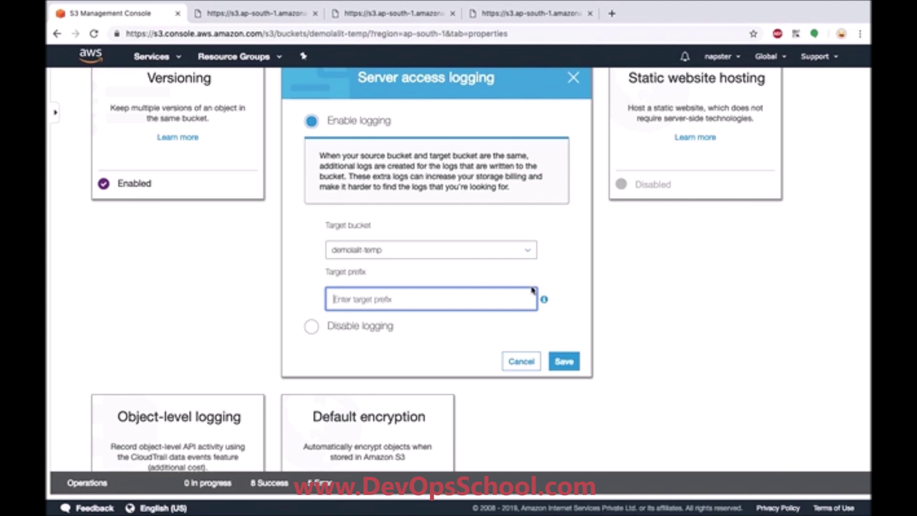
mouse_move(545, 299)
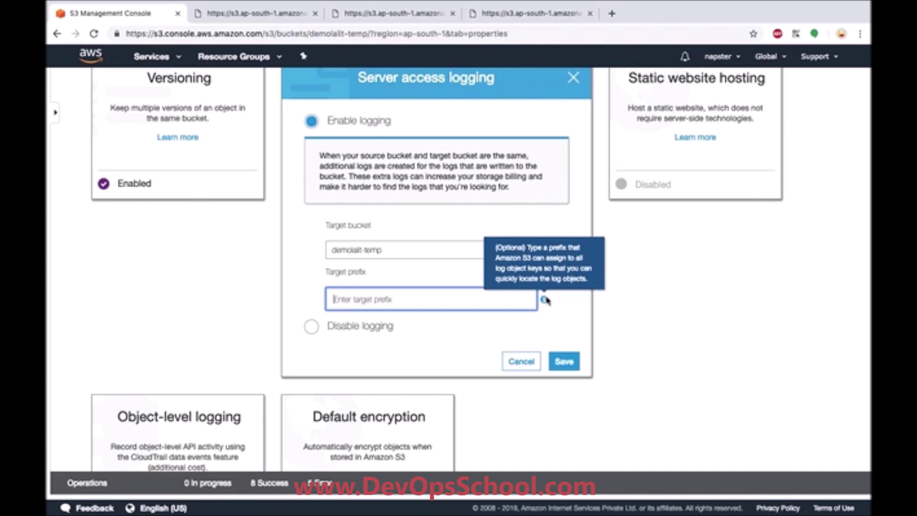
left_click(525, 318)
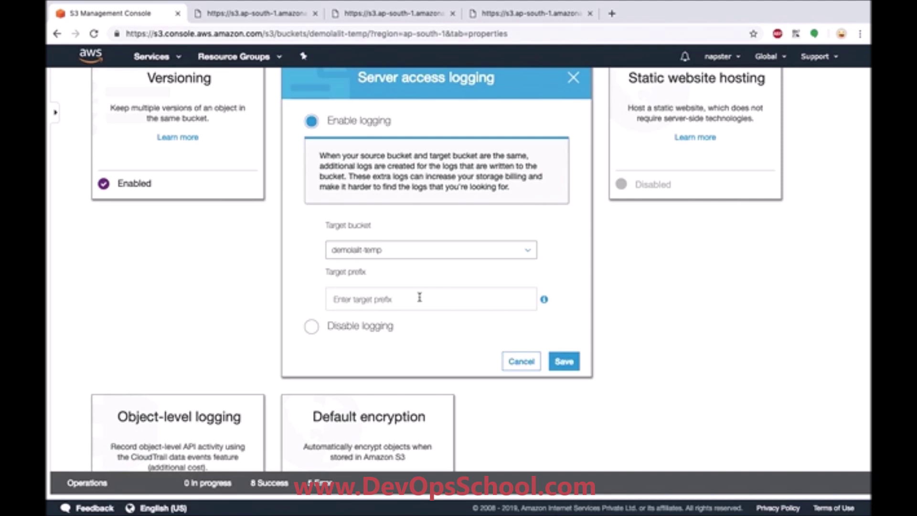
left_click(527, 302)
left_click(560, 333)
left_click(564, 362)
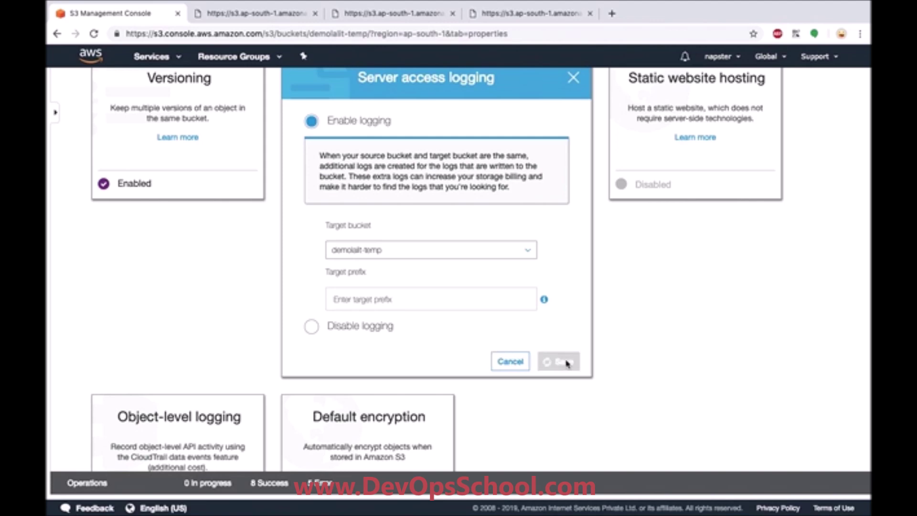
scroll(566, 364, "up", 3)
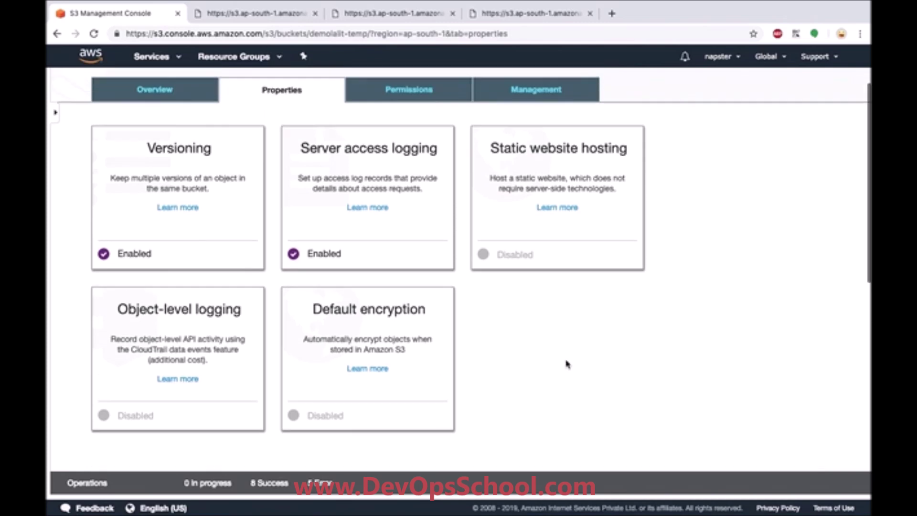
Reopen the bucket's server access logging settings, set the target prefix to /temp, and save
left_click(436, 218)
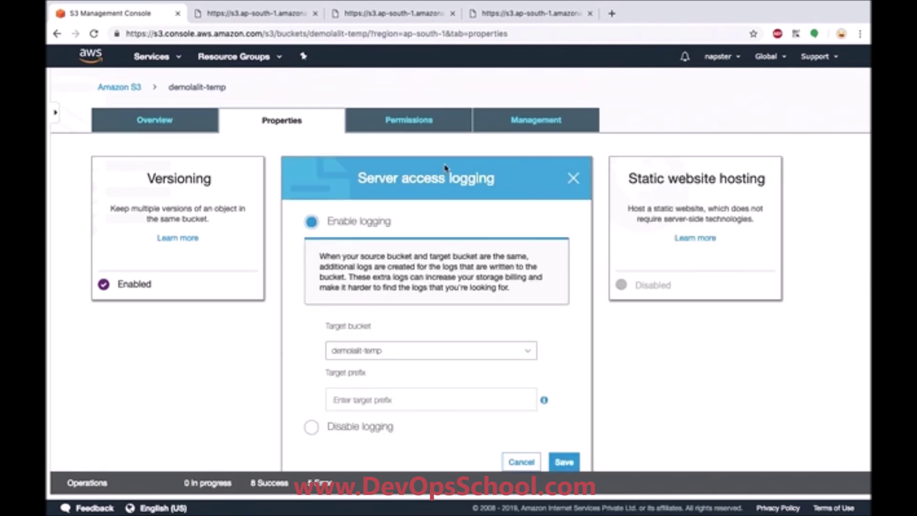
scroll(444, 168, "down", 1)
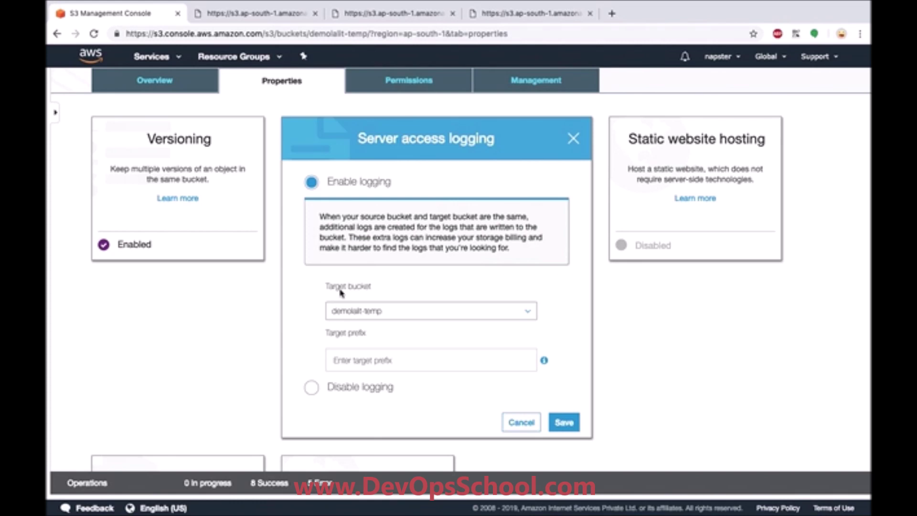
left_click(401, 358)
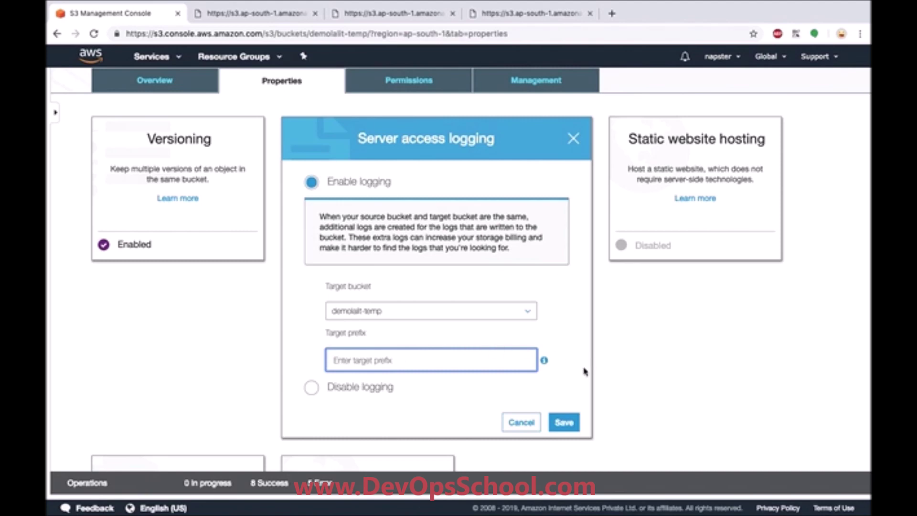
left_click(569, 385)
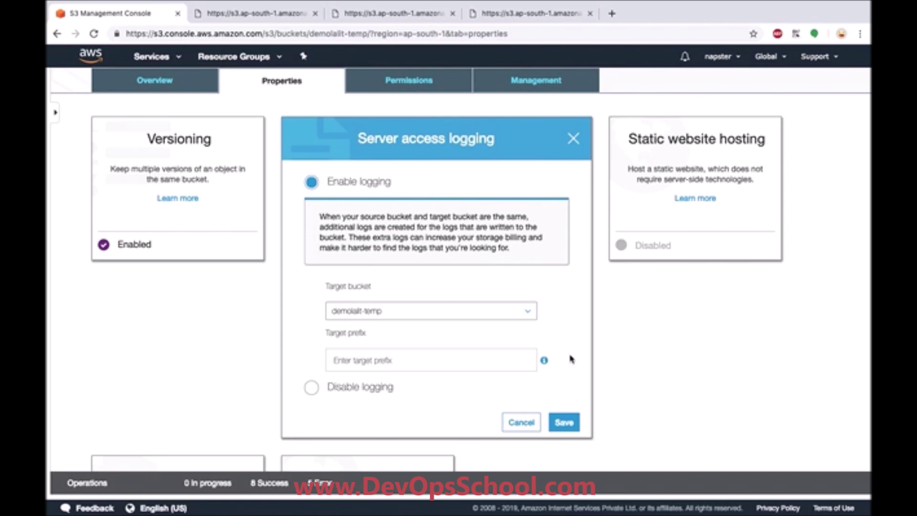
left_click(420, 353)
type("/")
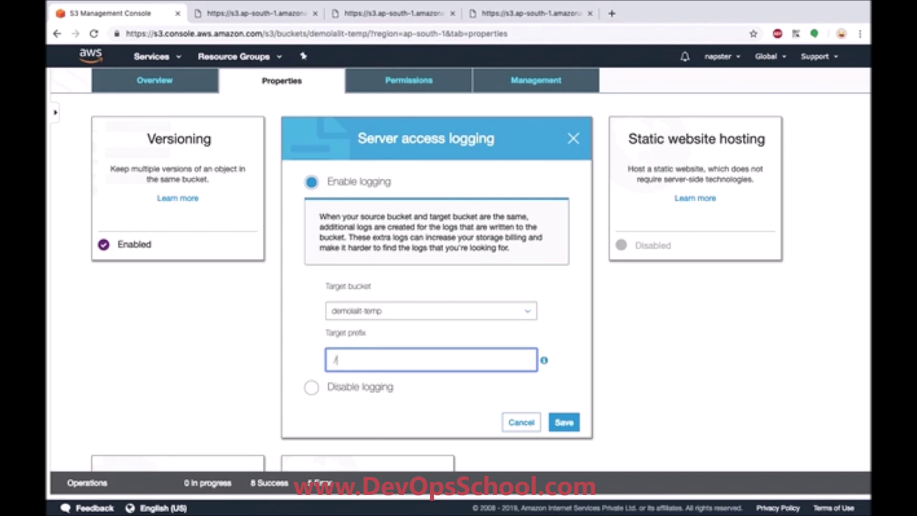
type("temp")
left_click(572, 422)
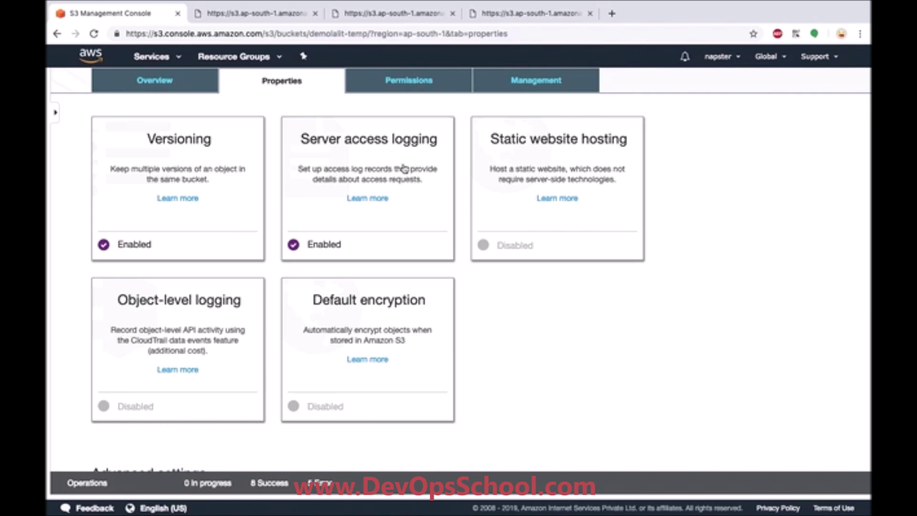
scroll(404, 168, "up", 2)
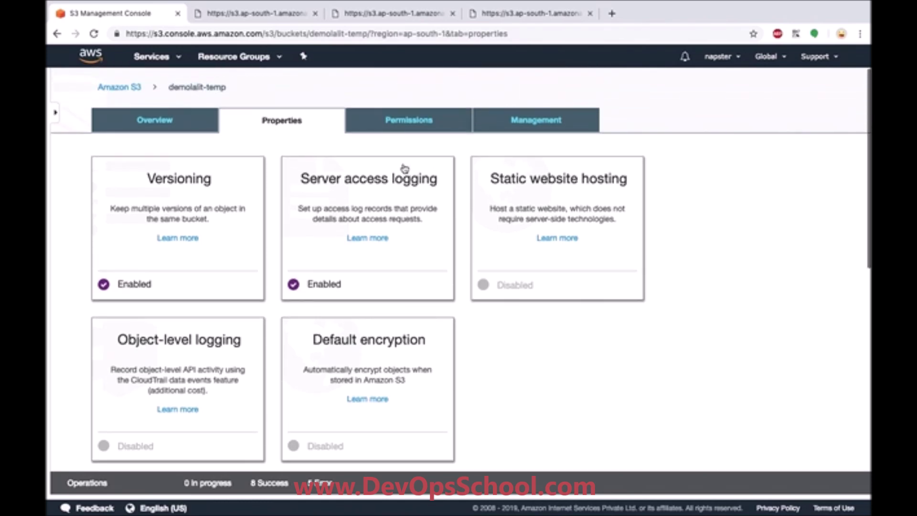
left_click(137, 89)
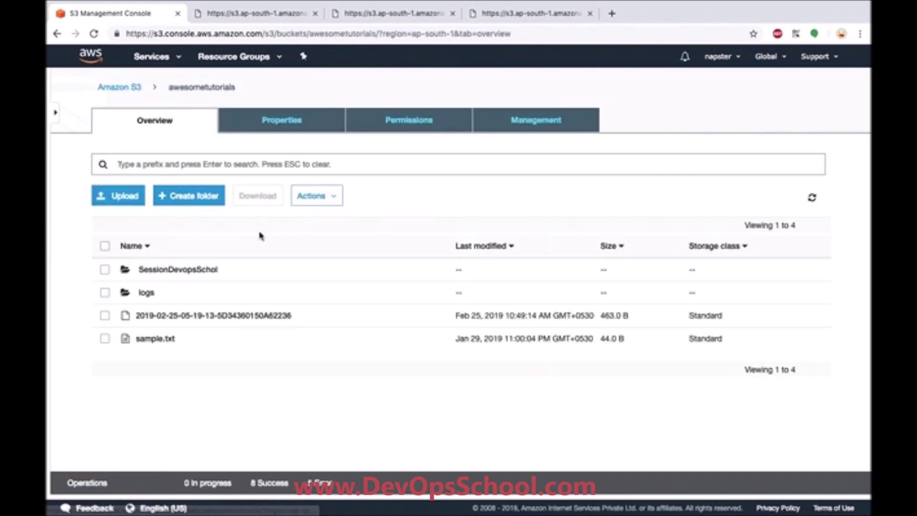
left_click(119, 88)
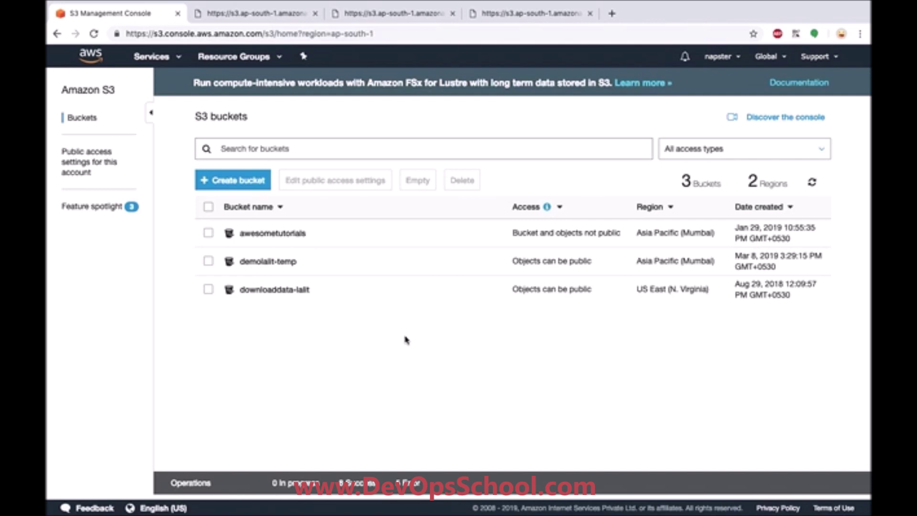
left_click(271, 234)
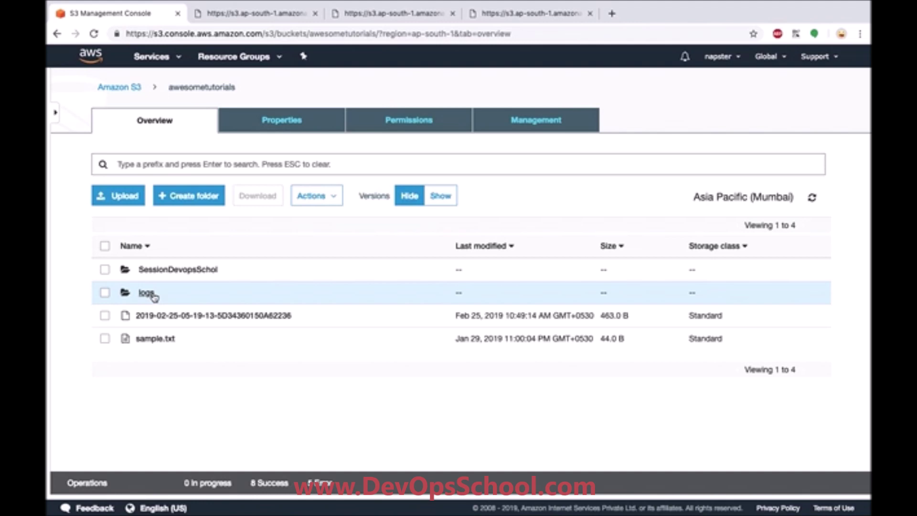
left_click(147, 293)
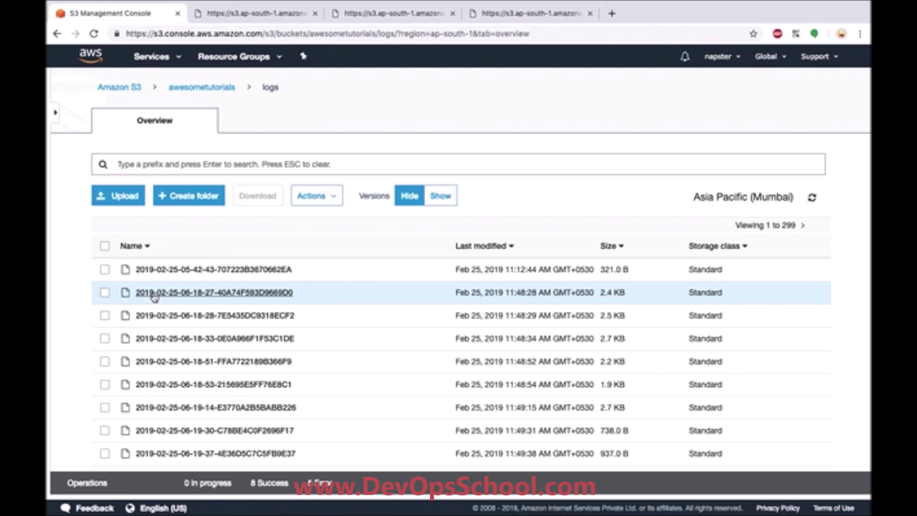
left_click(320, 274)
left_click(266, 271)
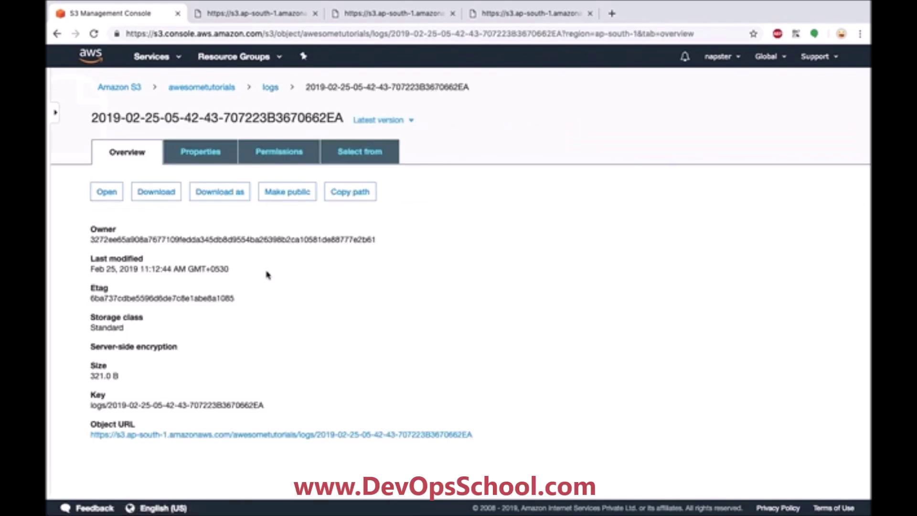
Try to make the log file public and view it through its object URL, then return to the console
left_click(289, 192)
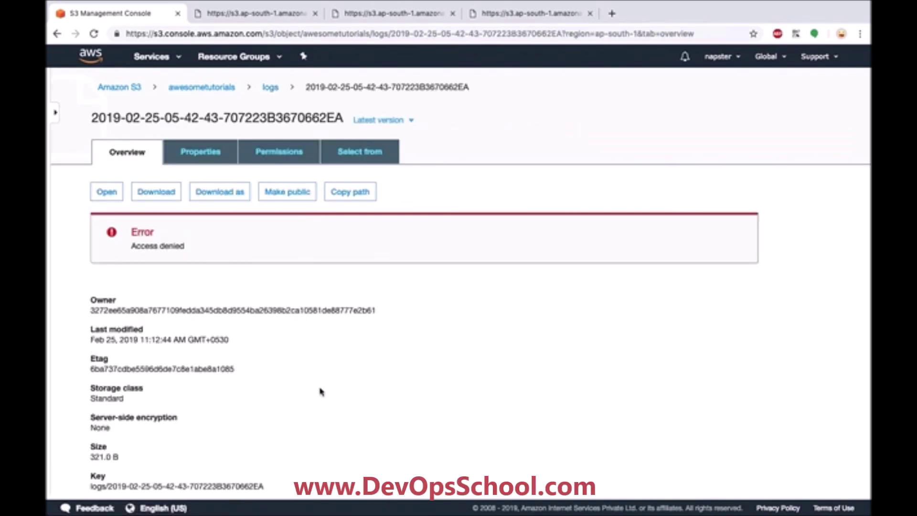
scroll(320, 392, "down", 3)
left_click(313, 411)
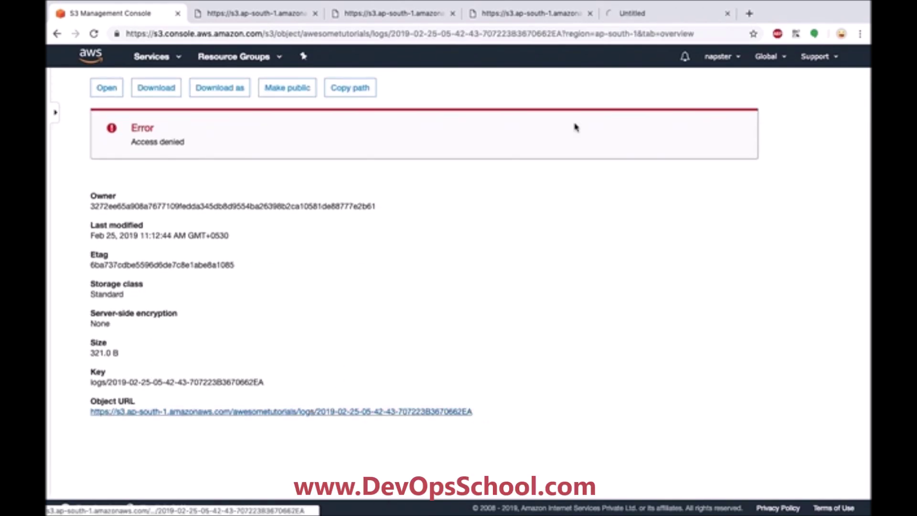
left_click(678, 15)
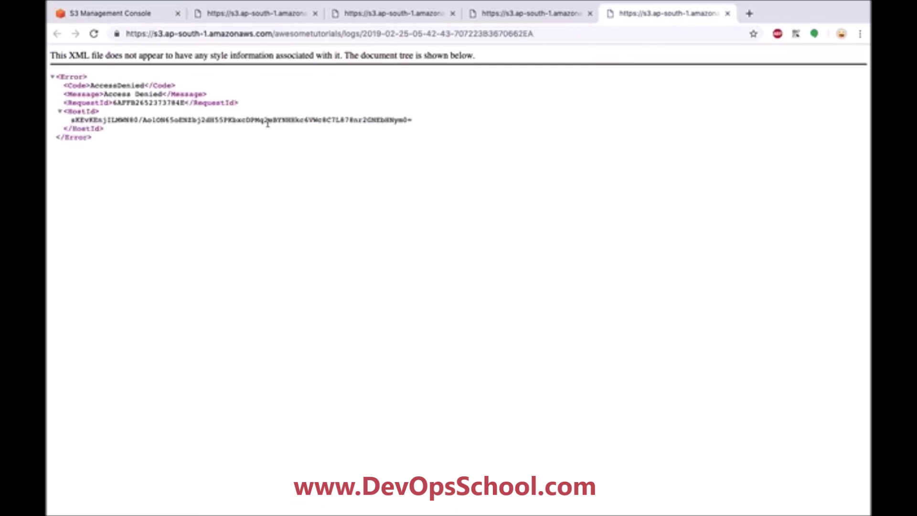
key("super+w")
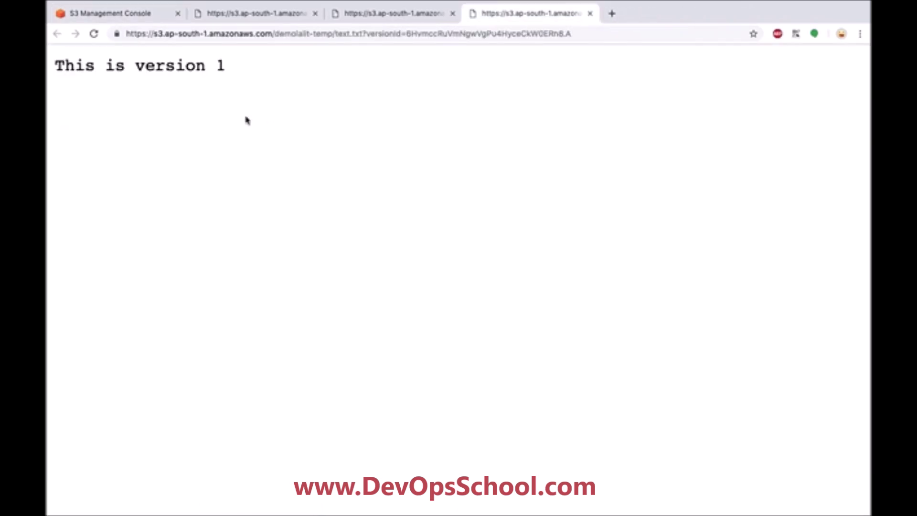
left_click(102, 14)
scroll(275, 139, "up", 3)
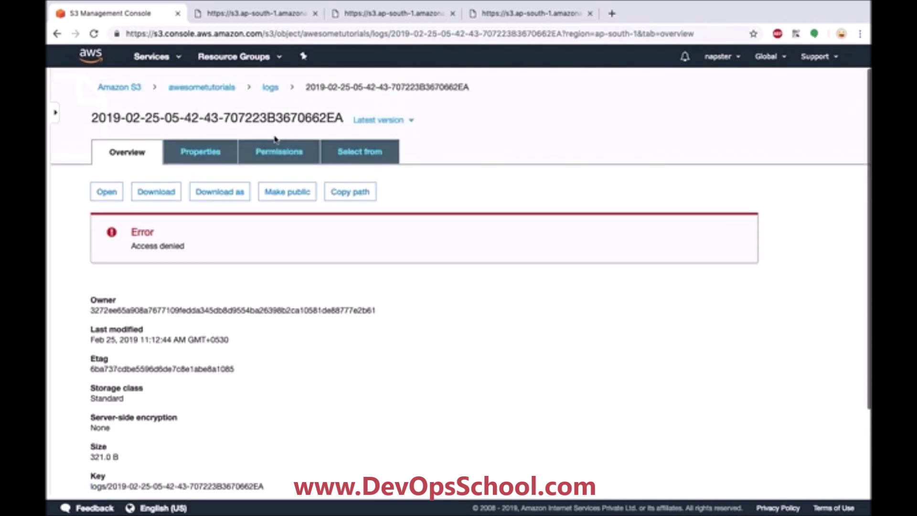
Turn off all four public access block settings for the awesometutorials bucket, then save and confirm the change
left_click(216, 95)
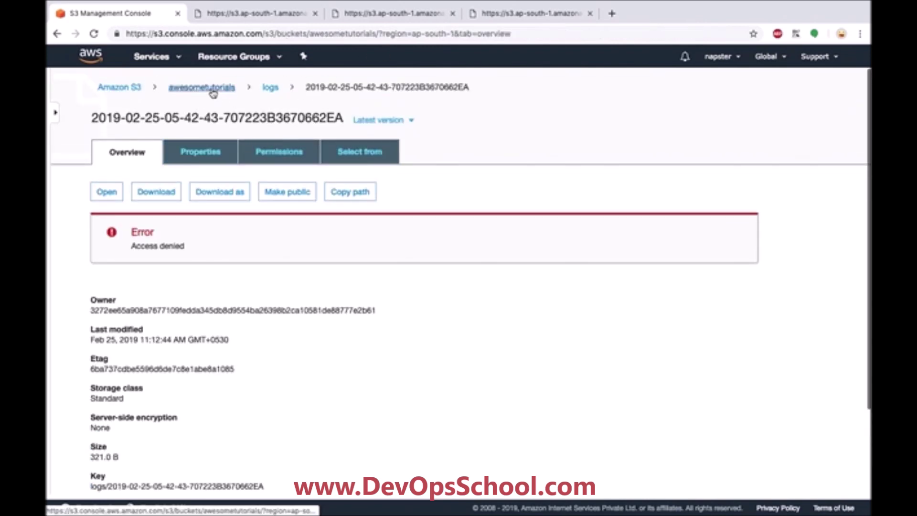
left_click(413, 128)
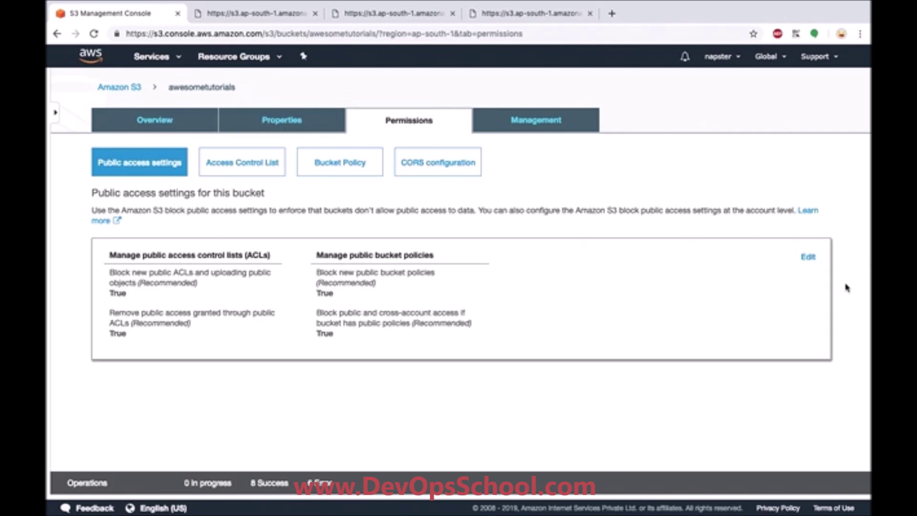
left_click(808, 257)
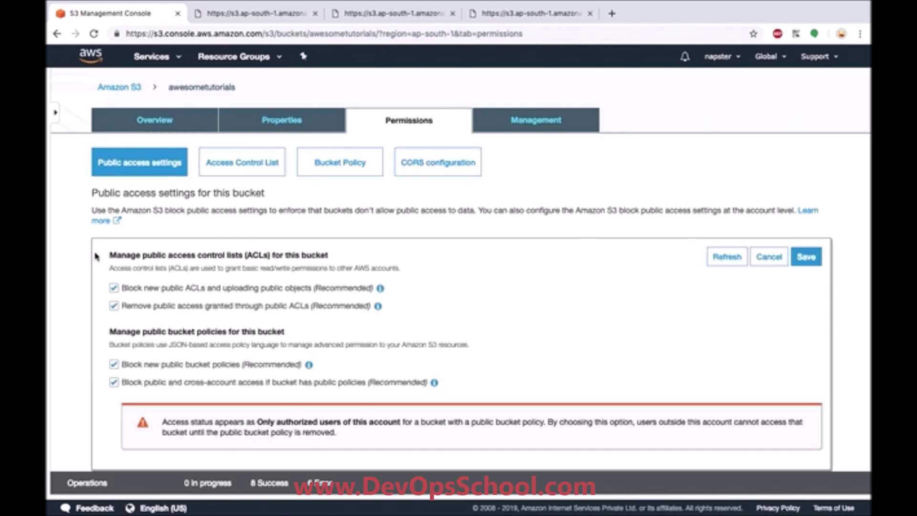
left_click(114, 287)
left_click(114, 306)
left_click(114, 365)
left_click(114, 382)
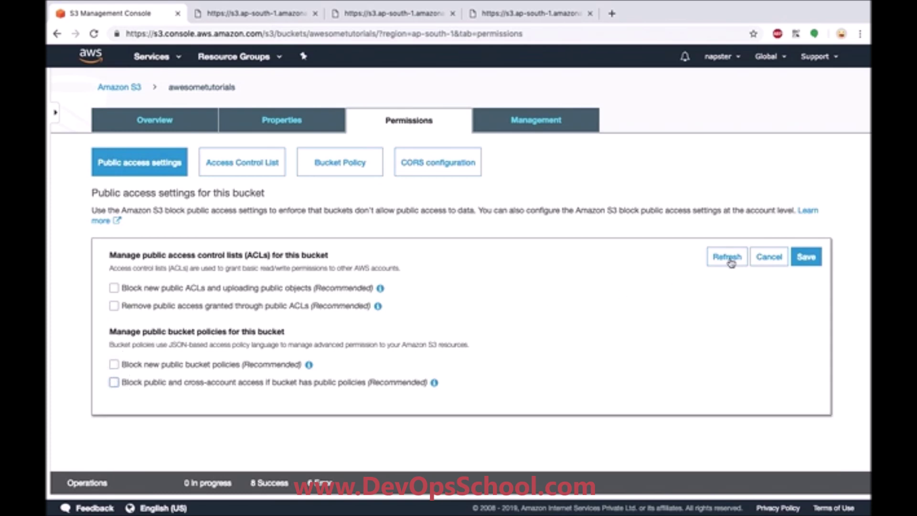
left_click(806, 256)
left_click(474, 336)
type("confirm")
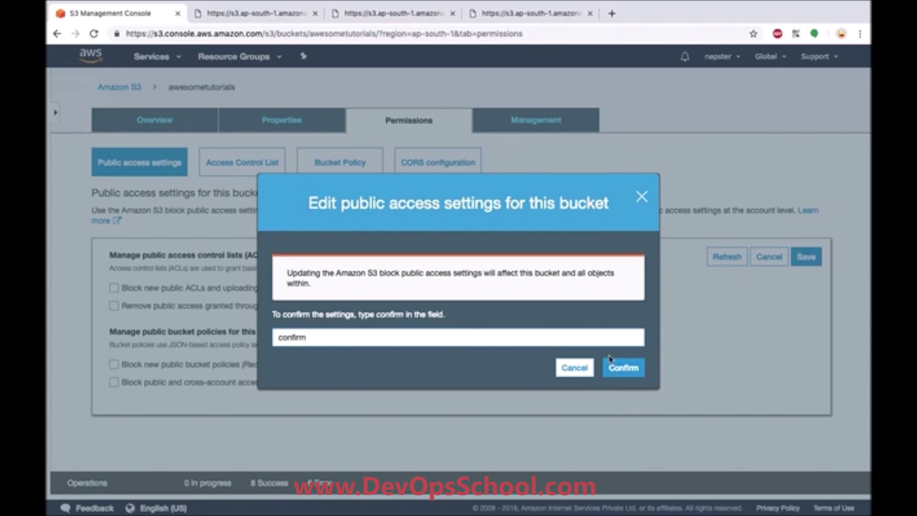
left_click(618, 368)
left_click(148, 119)
left_click(145, 293)
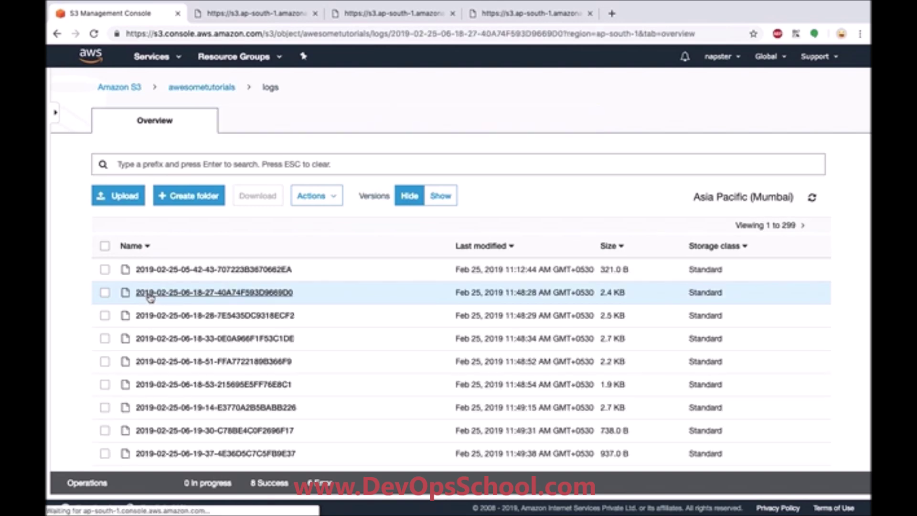
left_click(148, 293)
left_click(285, 191)
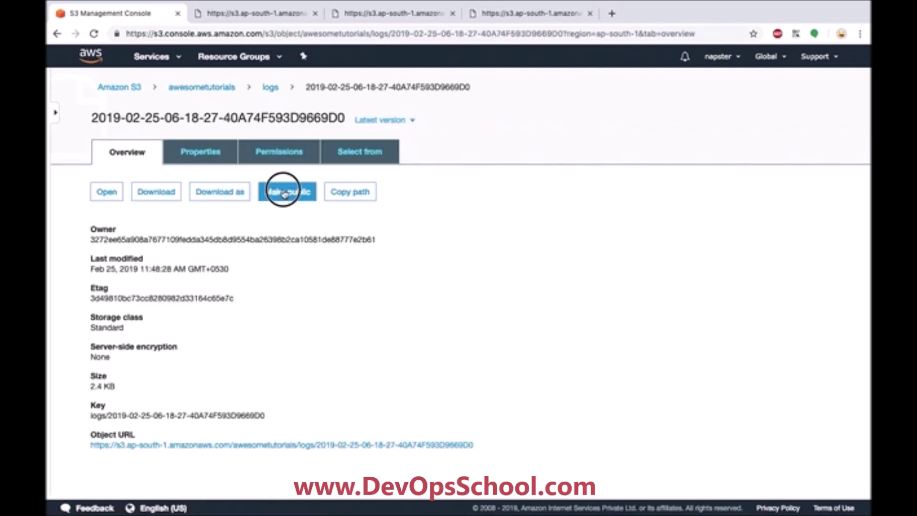
left_click(361, 491, "super")
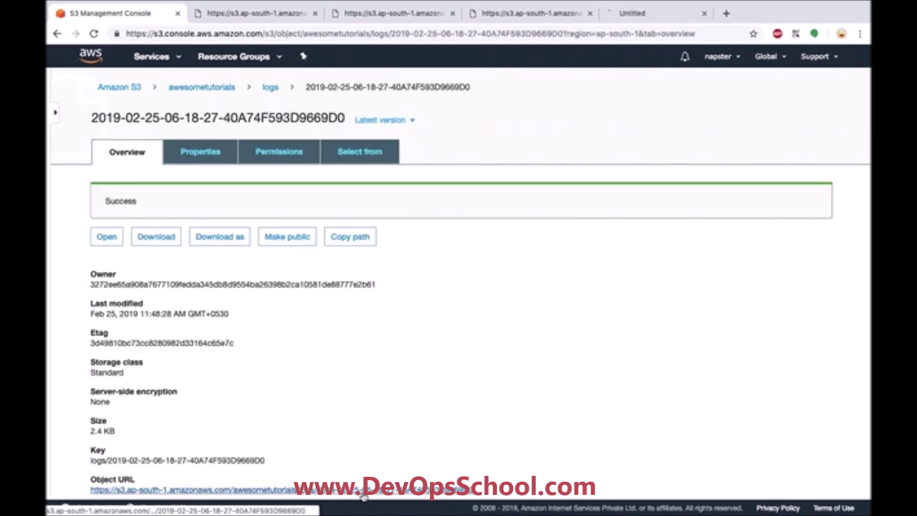
left_click(630, 19)
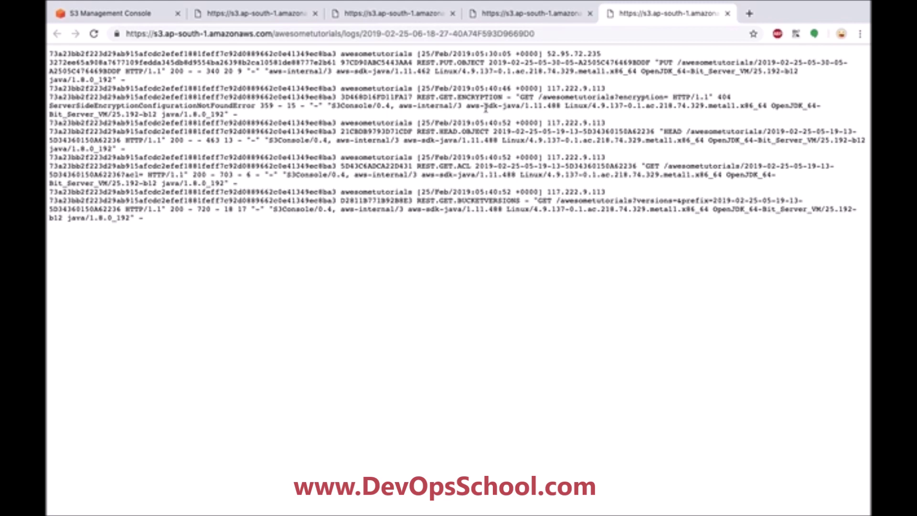
Examine the bucket name, requester IP addresses and request method in the log entries, then close the log
double_click(355, 53)
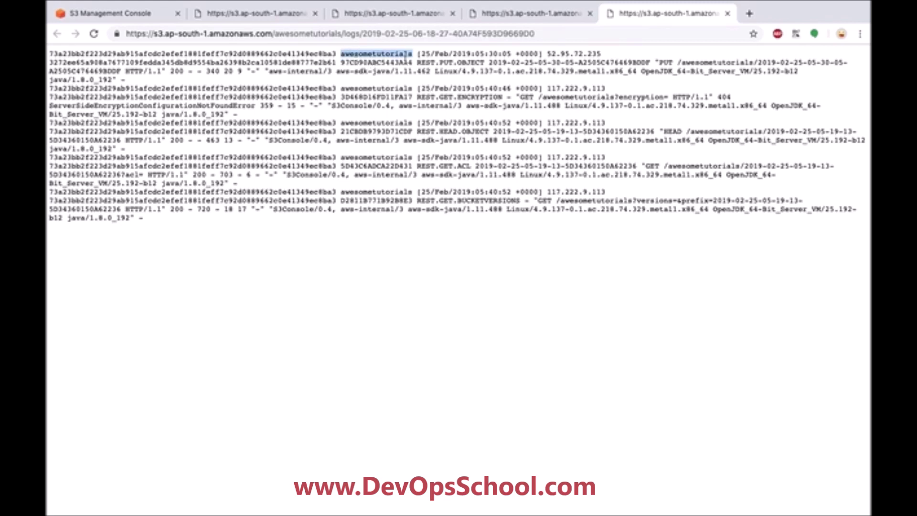
left_click_drag(547, 54, 605, 52)
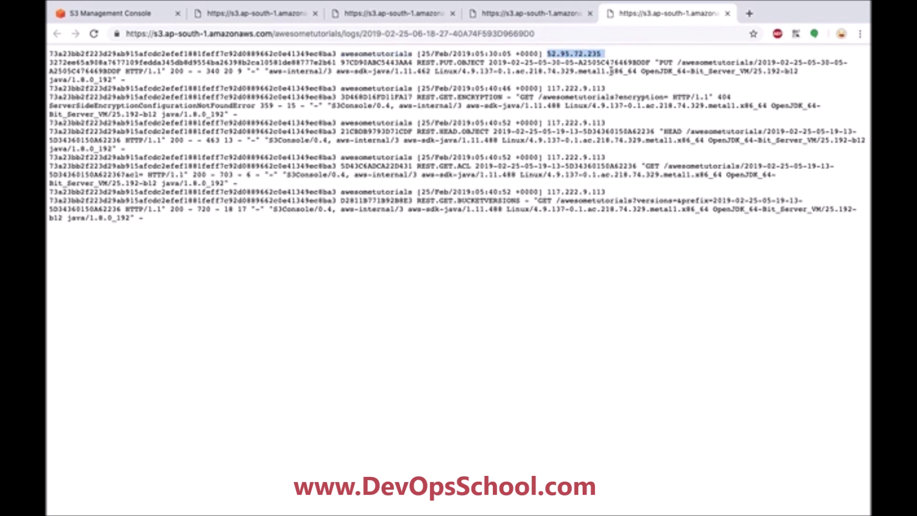
left_click_drag(654, 63, 676, 64)
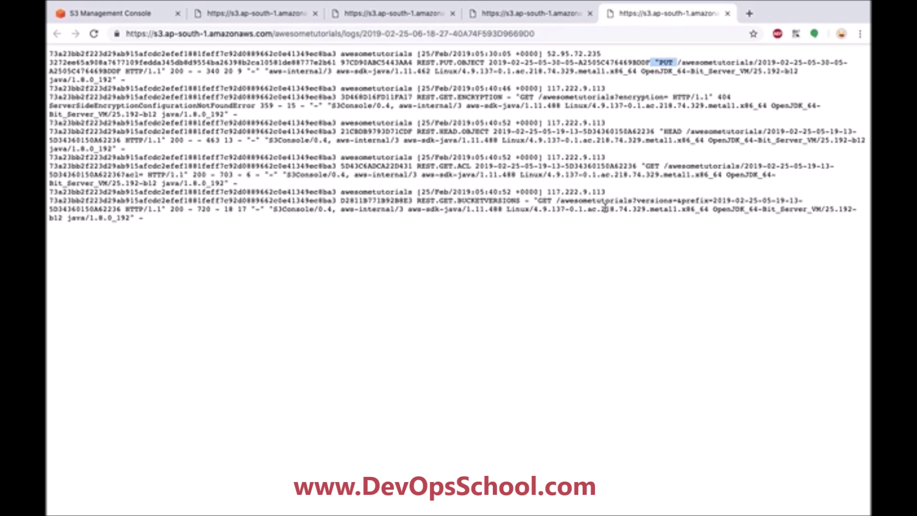
double_click(598, 191)
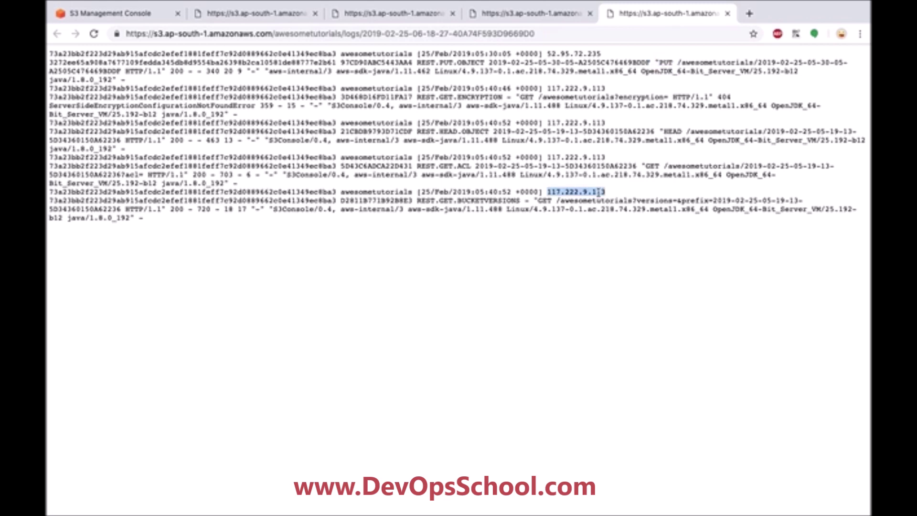
key("super+w")
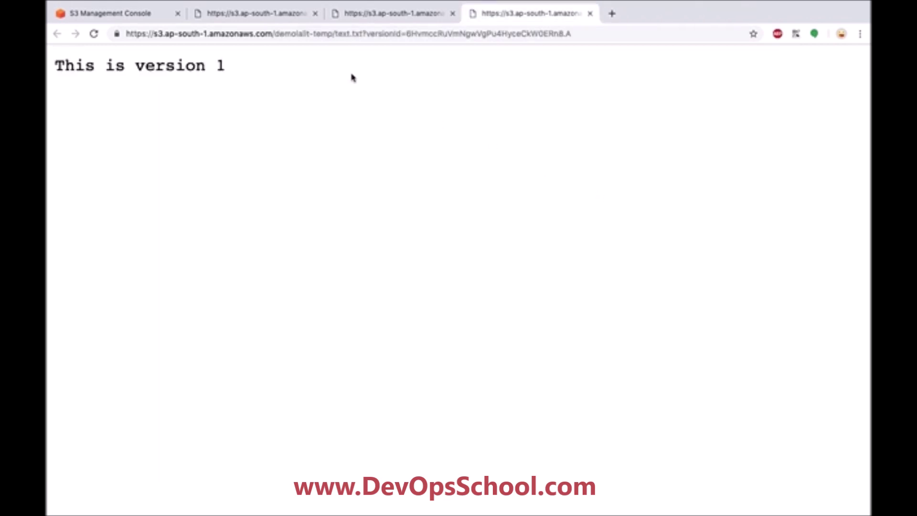
left_click(121, 17)
left_click(269, 88)
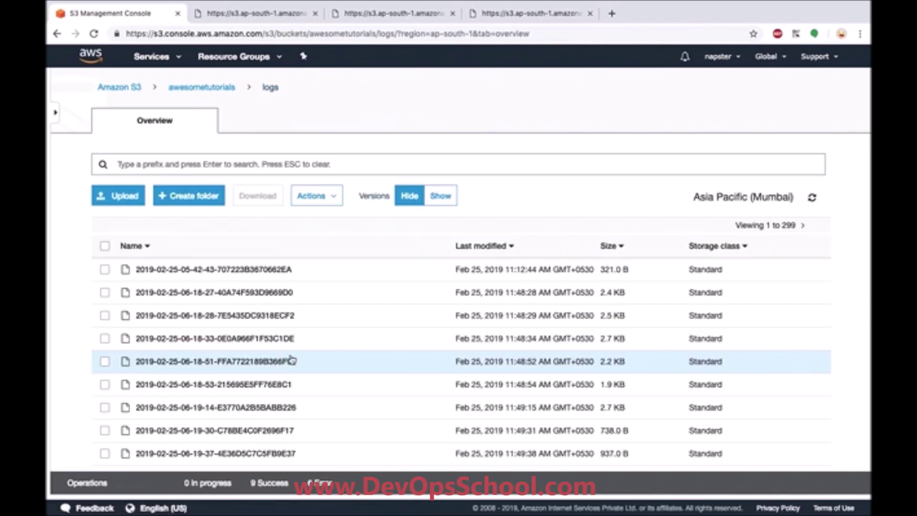
scroll(292, 358, "down", 10)
left_click(257, 346)
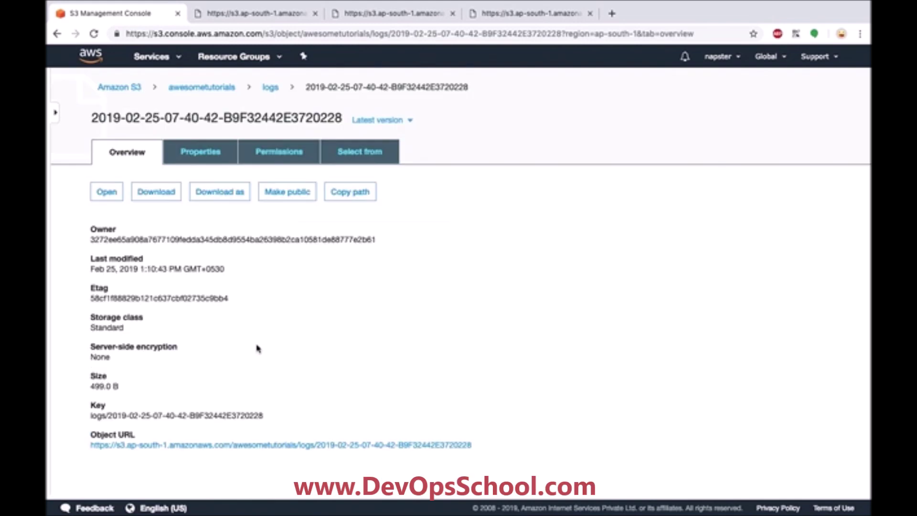
left_click(285, 200)
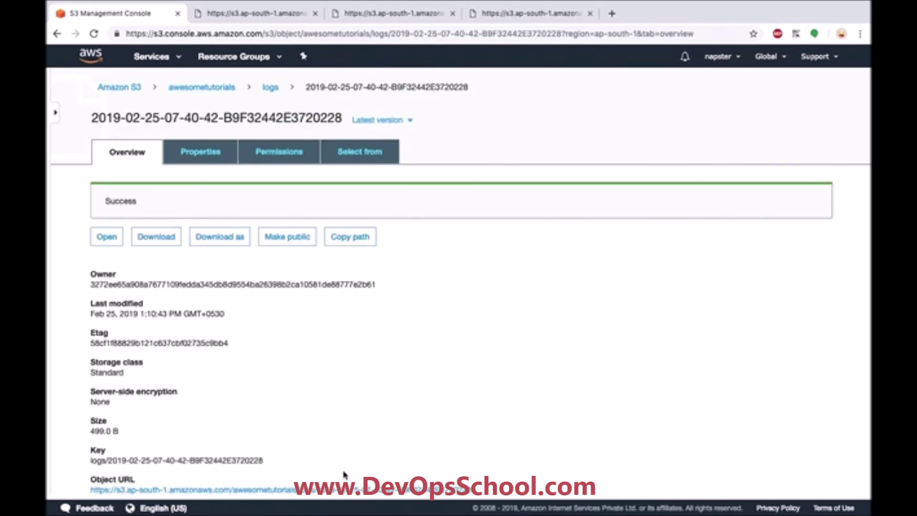
left_click(346, 491)
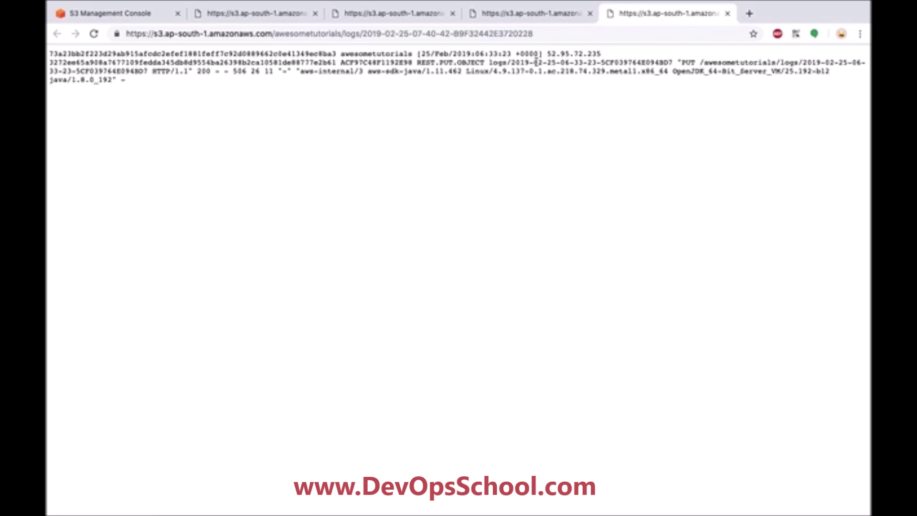
Examine the IP address and object date in this log entry, then close the log and the leftover object pages
double_click(563, 54)
left_click_drag(511, 62, 555, 62)
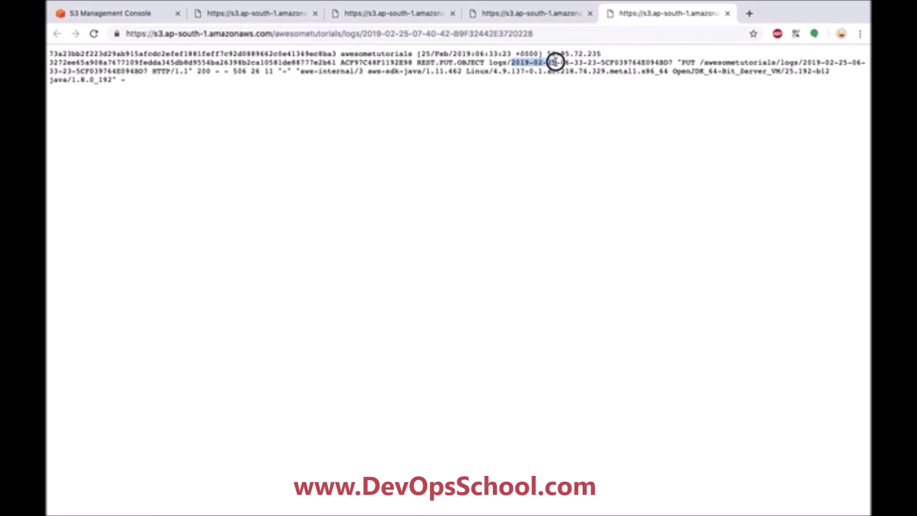
left_click(690, 66)
key("super+w")
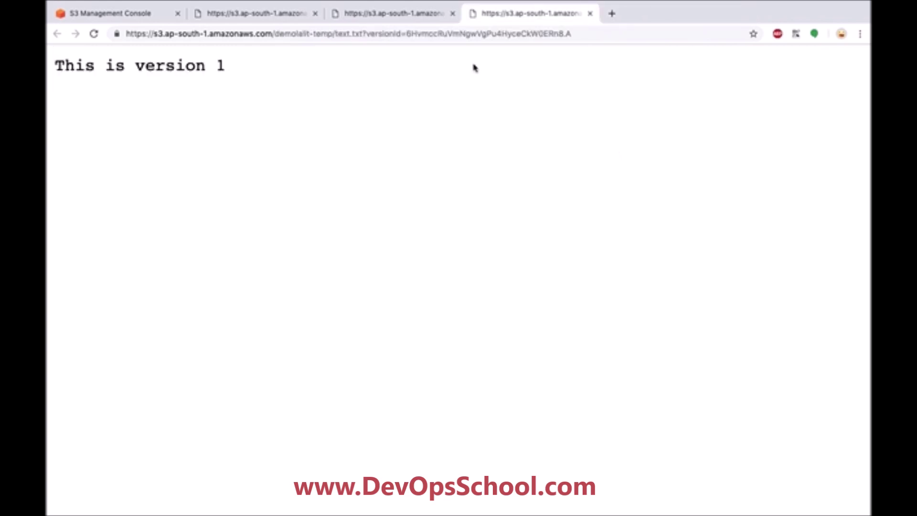
key("super+w")
key("super+w")
key("super+w")
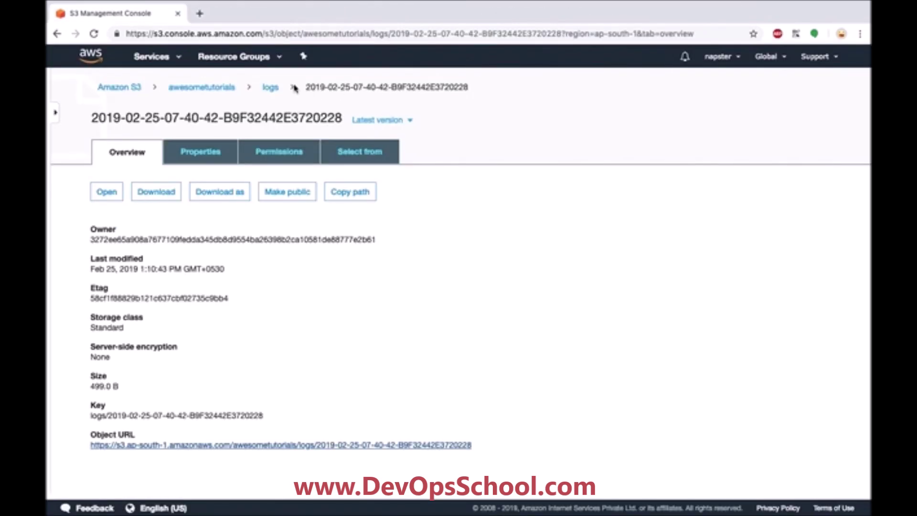
left_click(269, 88)
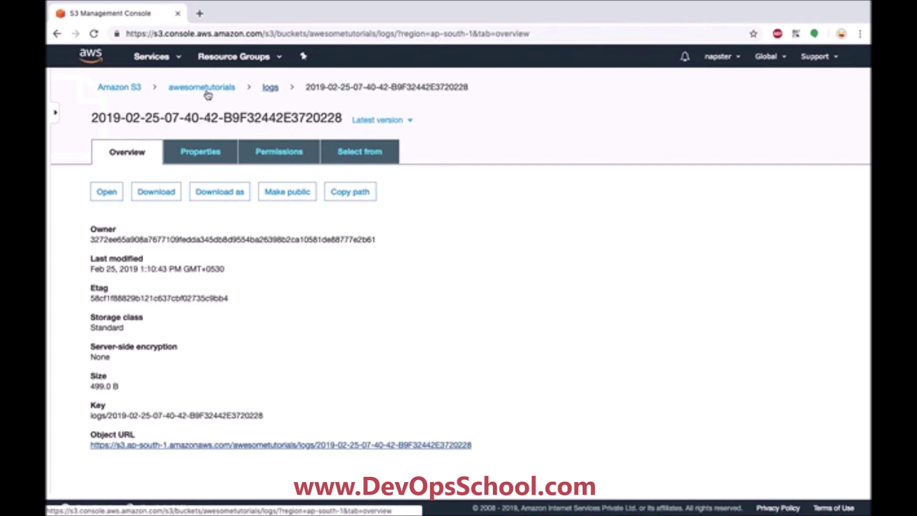
scroll(266, 374, "down", 5)
scroll(267, 372, "down", 20)
scroll(267, 371, "down", 20)
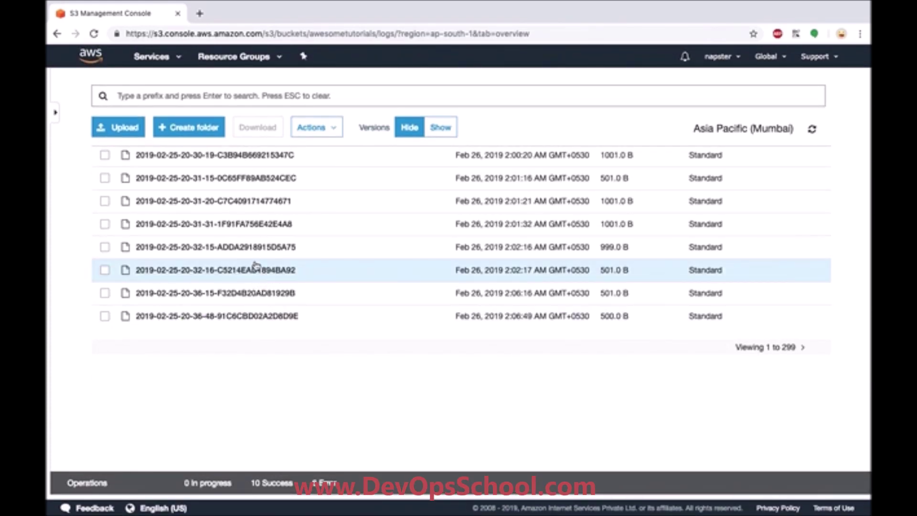
left_click(265, 229)
left_click(287, 195)
scroll(346, 336, "down", 2)
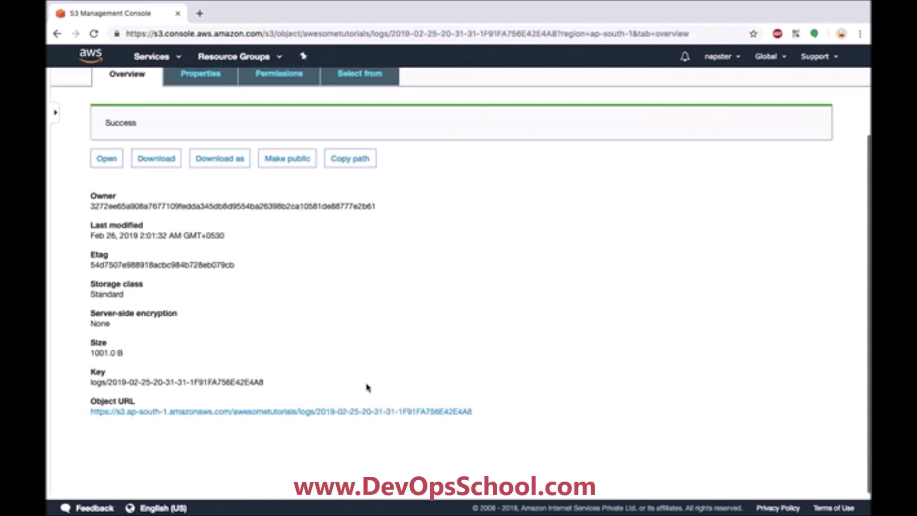
left_click(370, 411)
left_click(267, 13)
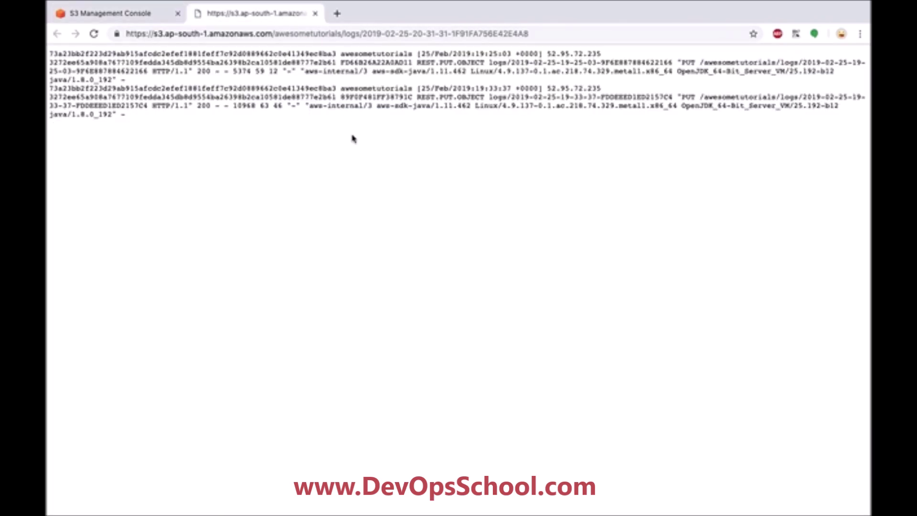
key("super+w")
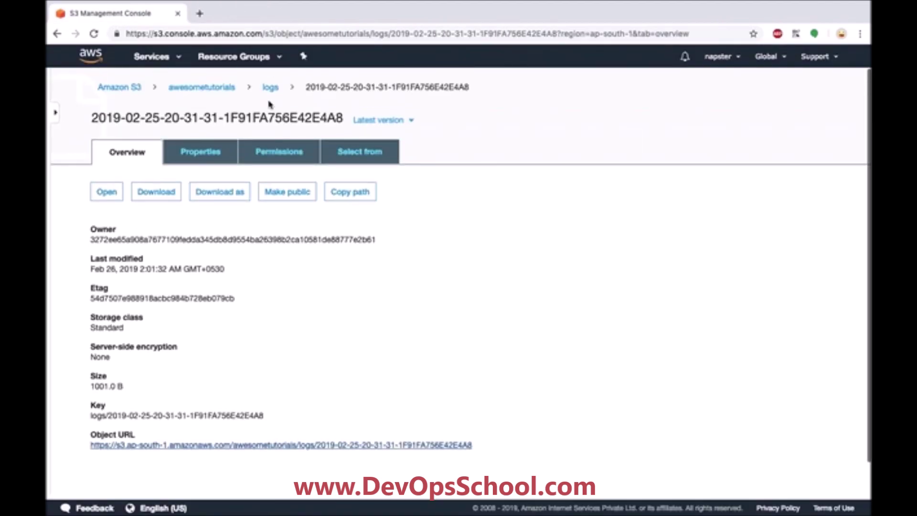
Return to the logs folder and sort the log files by last modified date, newest first
left_click(270, 87)
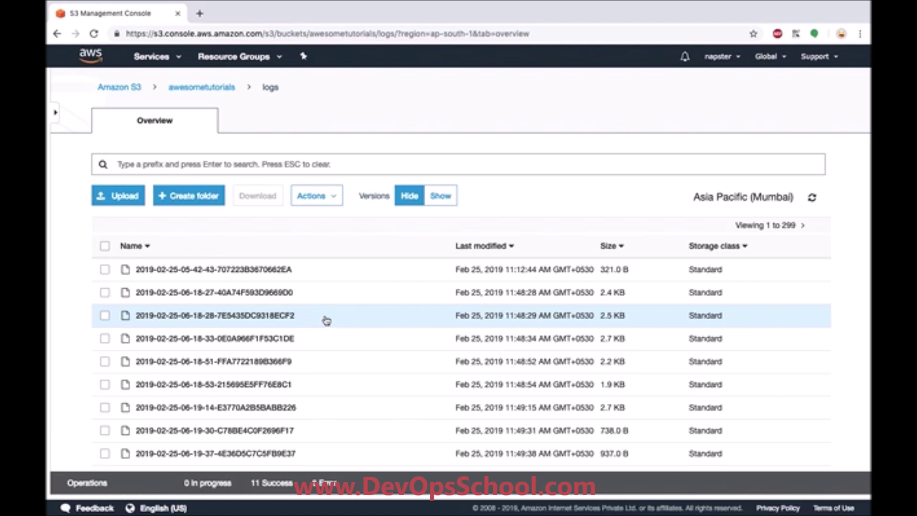
scroll(326, 319, "down", 3)
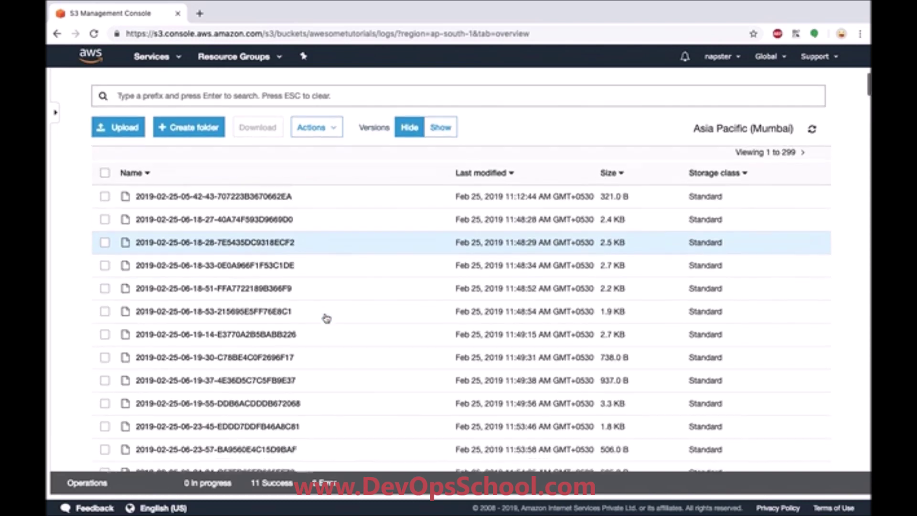
scroll(326, 319, "up", 3)
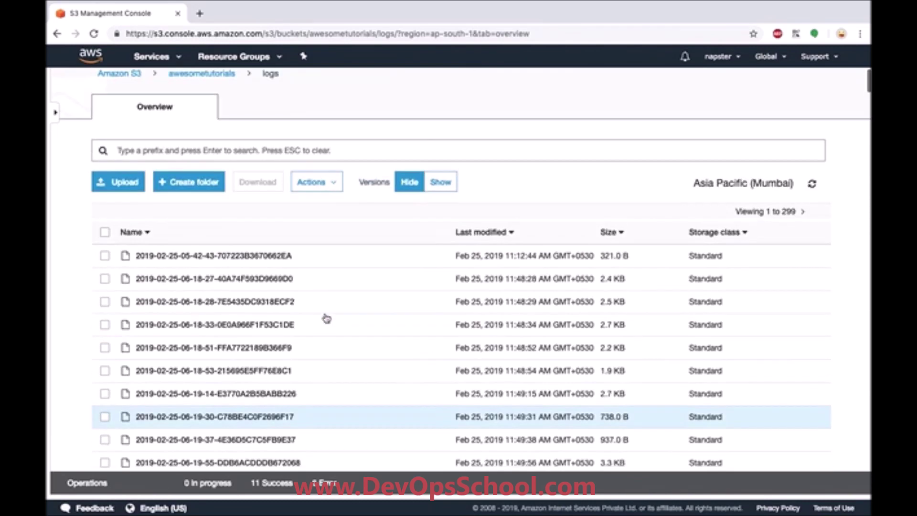
left_click(497, 251)
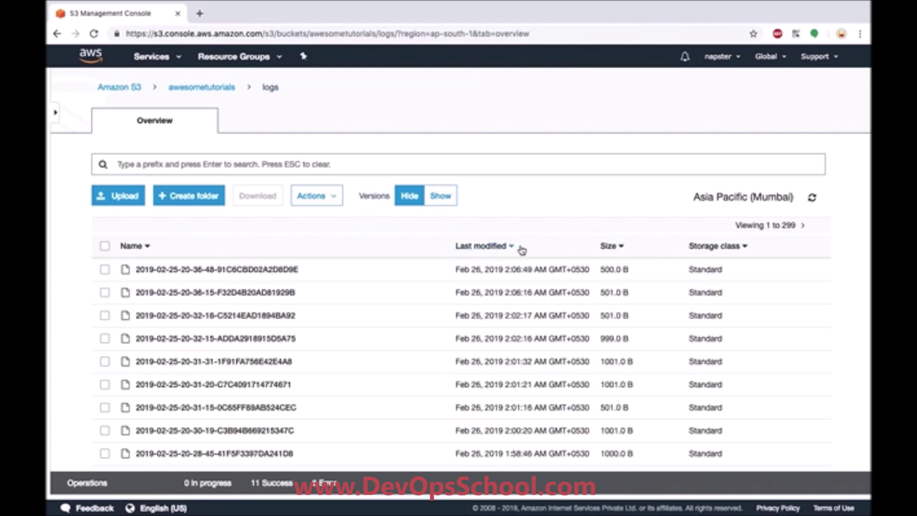
scroll(540, 258, "down", 20)
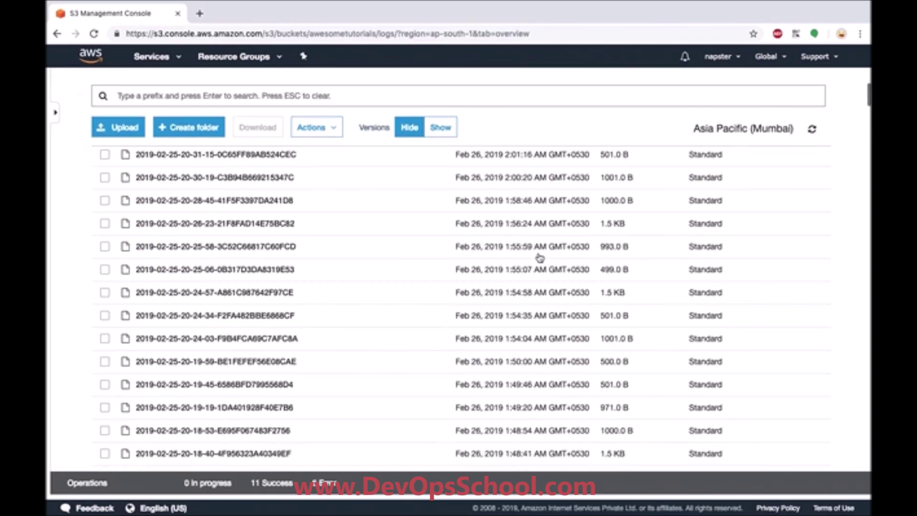
scroll(540, 258, "down", 20)
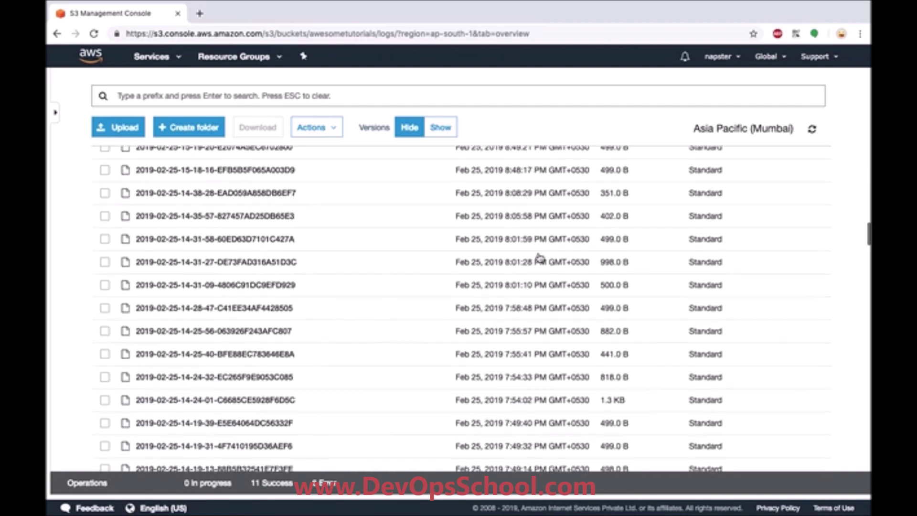
scroll(540, 258, "down", 10)
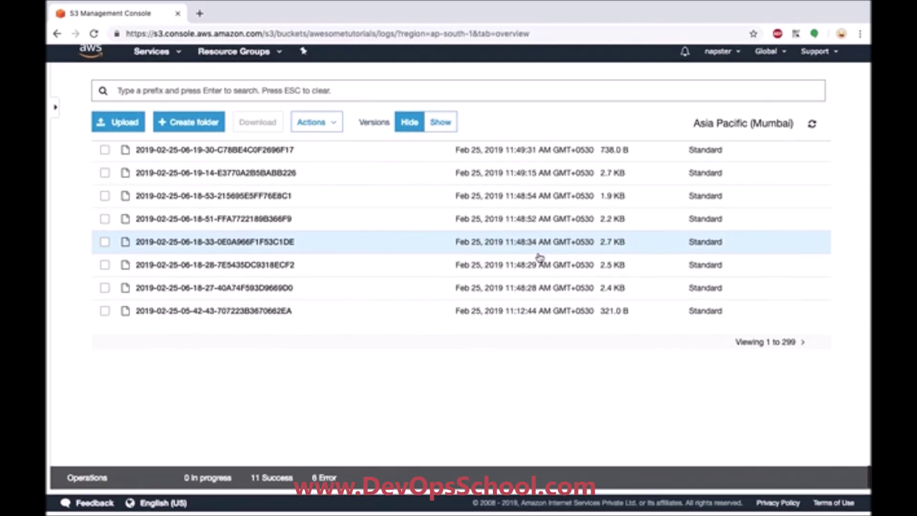
left_click_drag(765, 348, 796, 347)
left_click(516, 337)
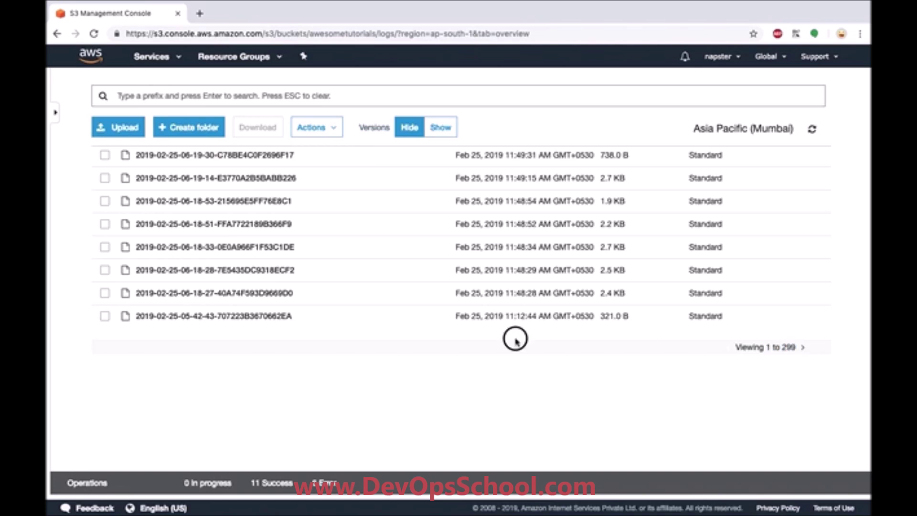
left_click(451, 319)
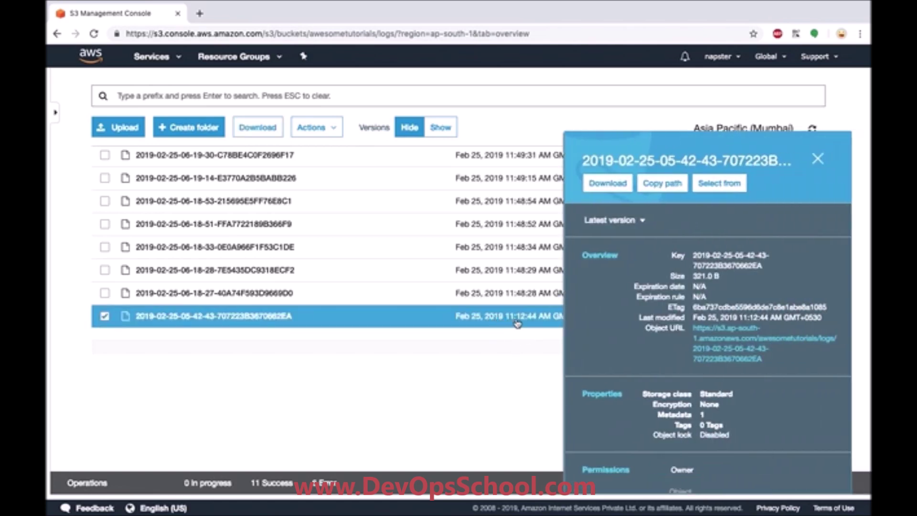
left_click(819, 158)
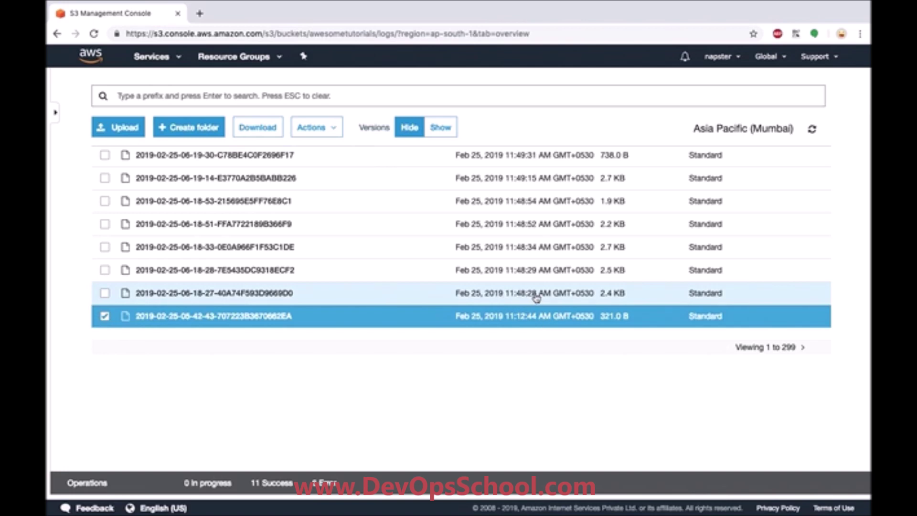
left_click(535, 296)
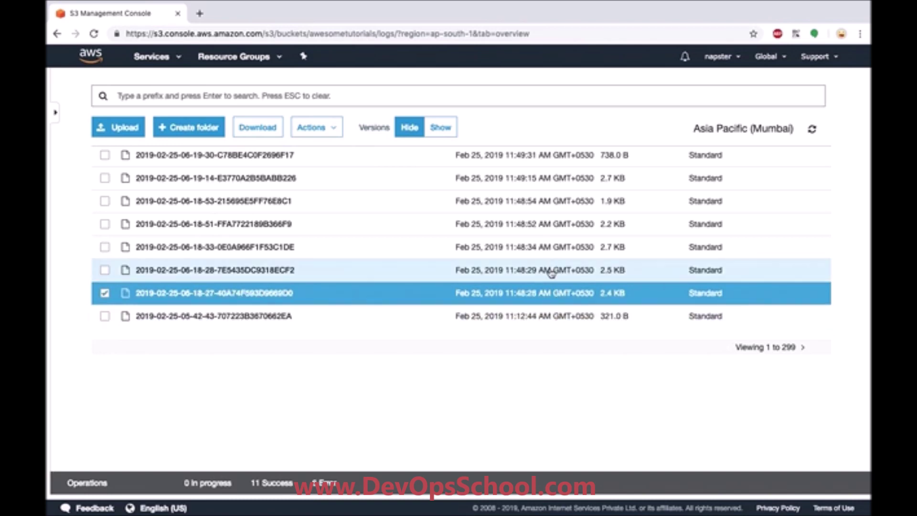
left_click(550, 272)
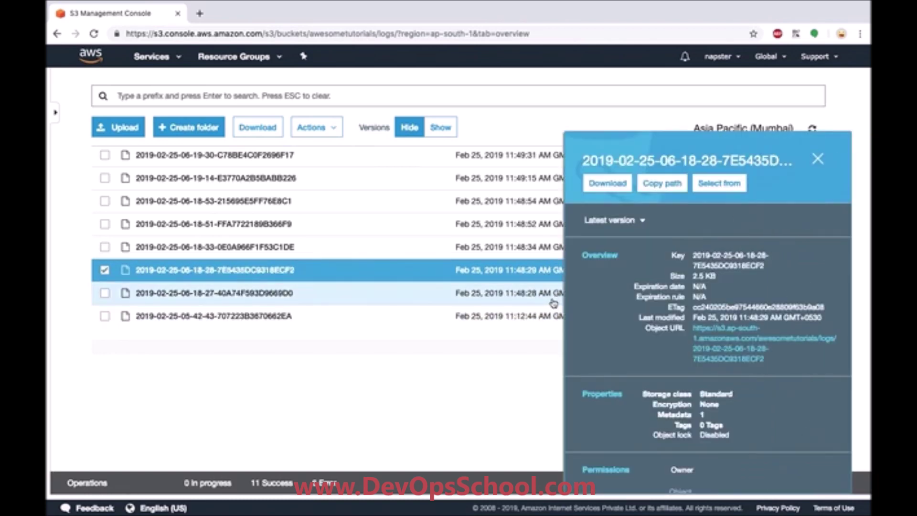
left_click(818, 159)
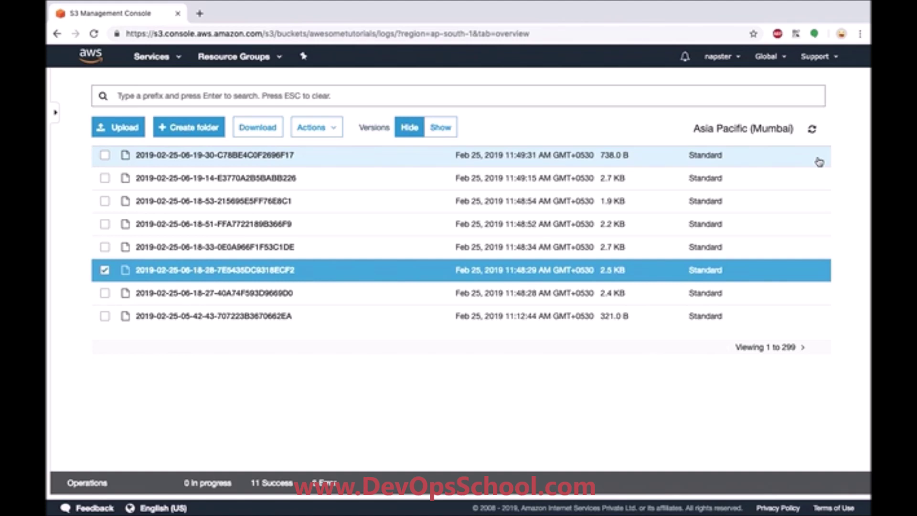
Go to the next page of the logs folder listing and look through its log files to the end
left_click(802, 347)
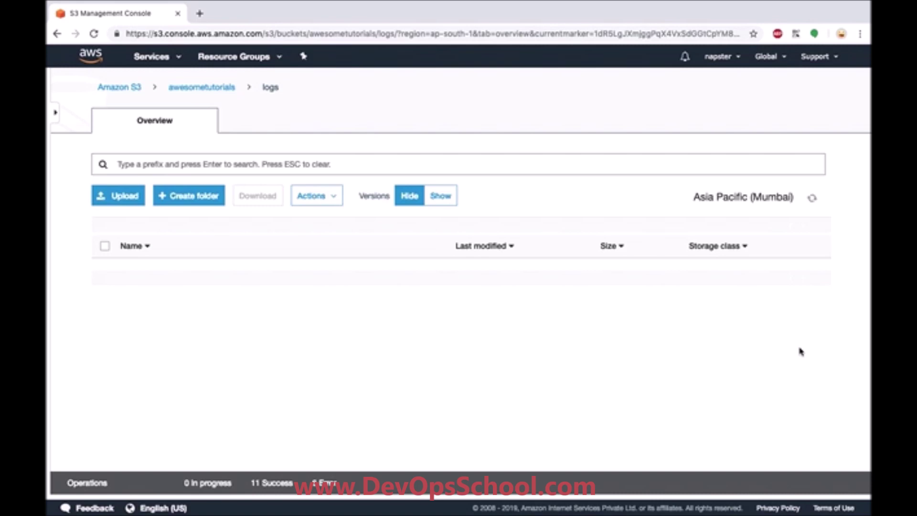
scroll(801, 352, "down", 10)
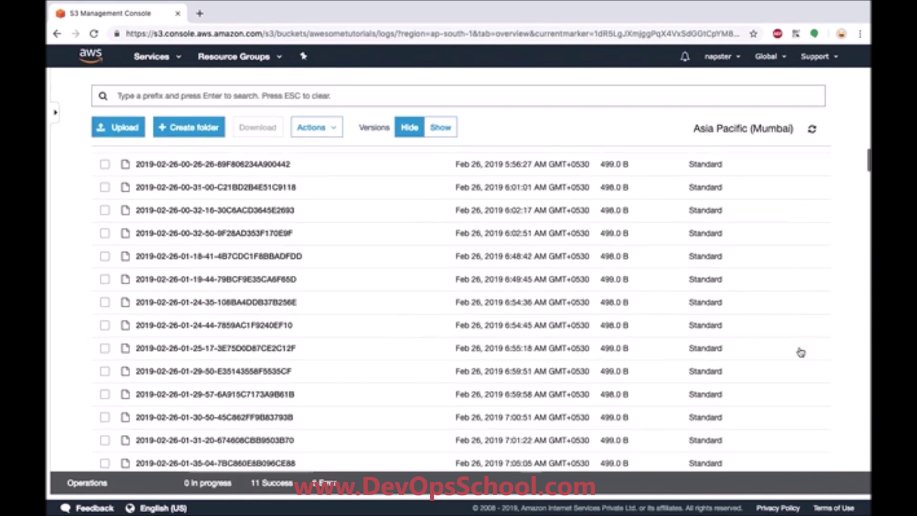
scroll(801, 352, "down", 20)
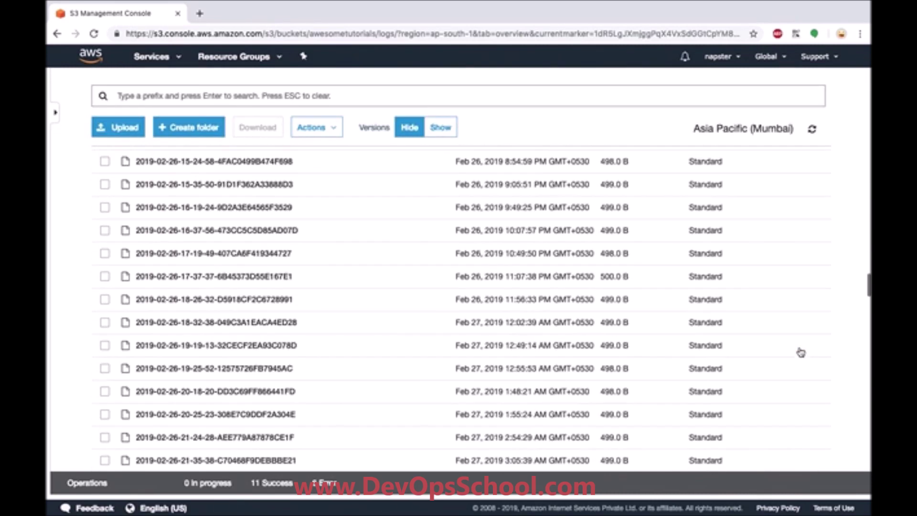
scroll(812, 408, "down", 20)
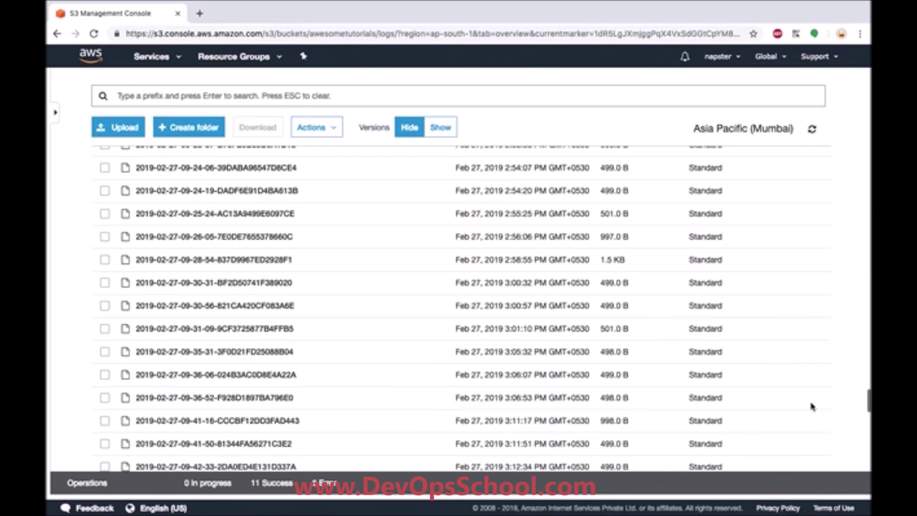
scroll(812, 408, "down", 15)
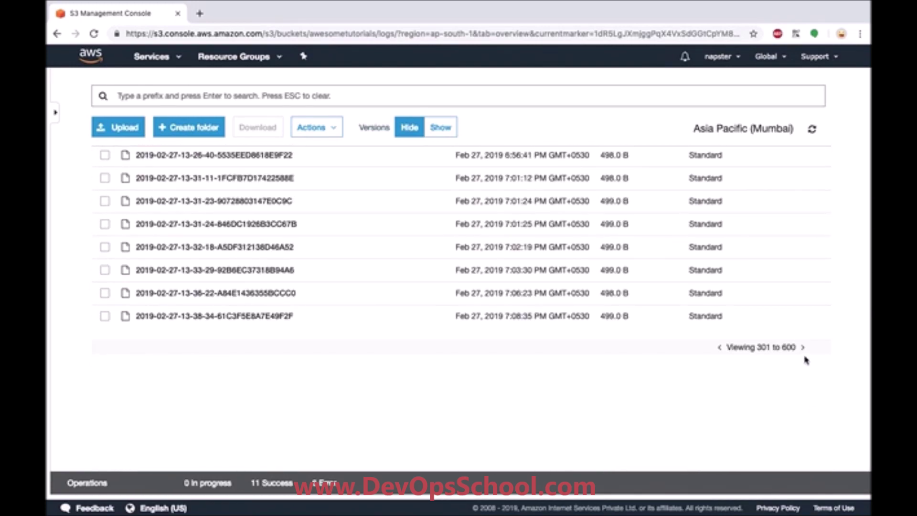
scroll(805, 357, "up", 20)
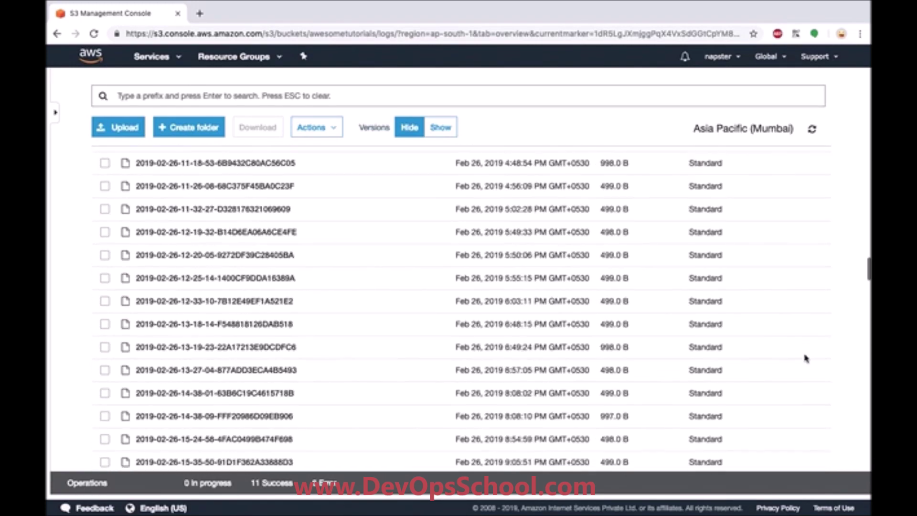
Open the demolalit-temp bucket's static website hosting settings and choose to use this bucket to host a website
scroll(806, 358, "up", 20)
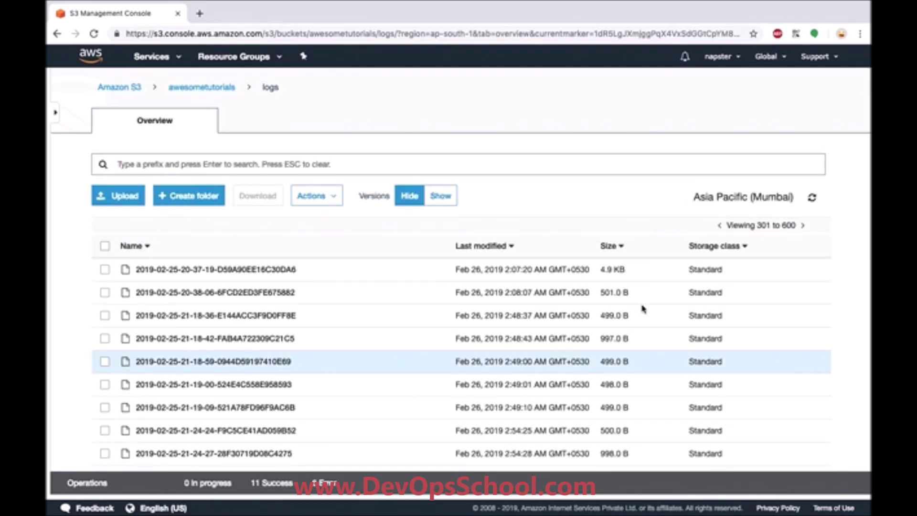
left_click(215, 94)
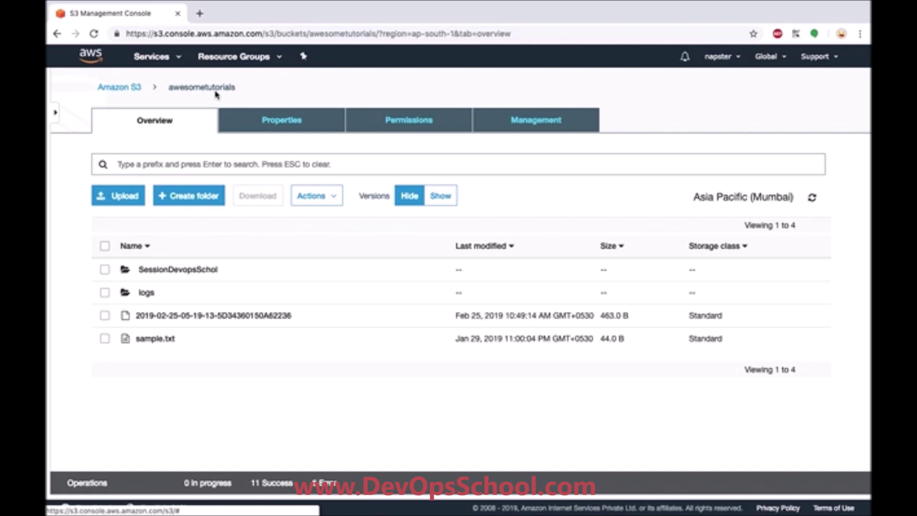
left_click(113, 89)
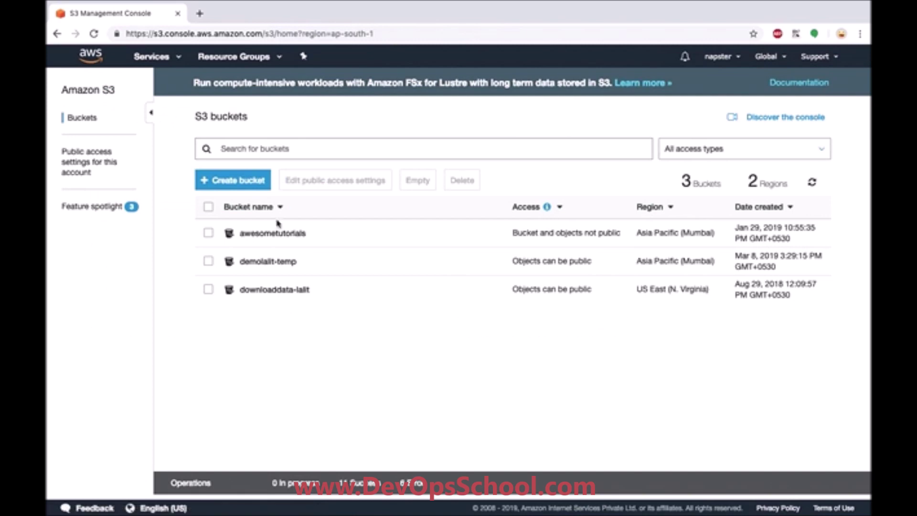
left_click(269, 262)
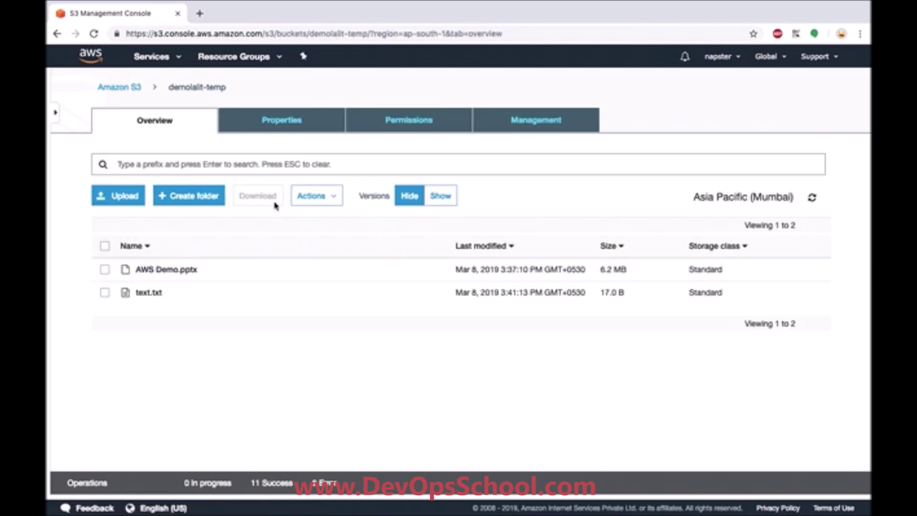
left_click(265, 135)
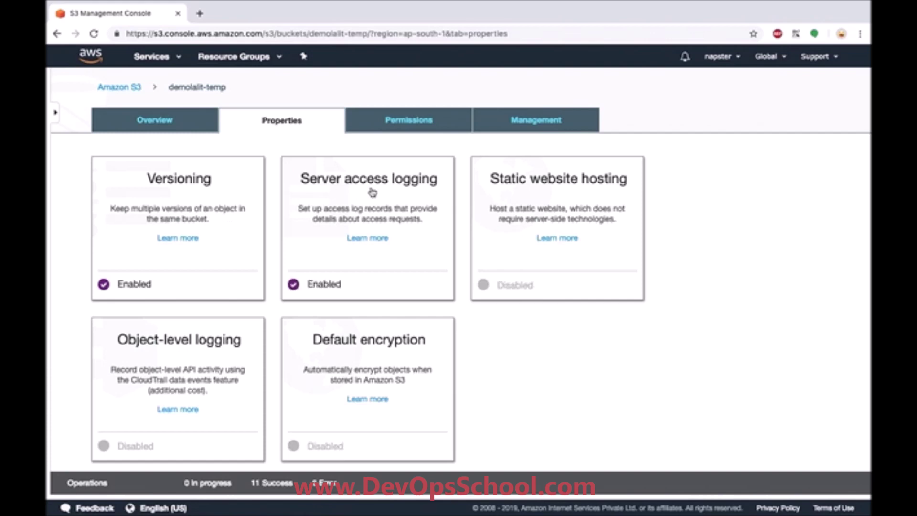
left_click(519, 179)
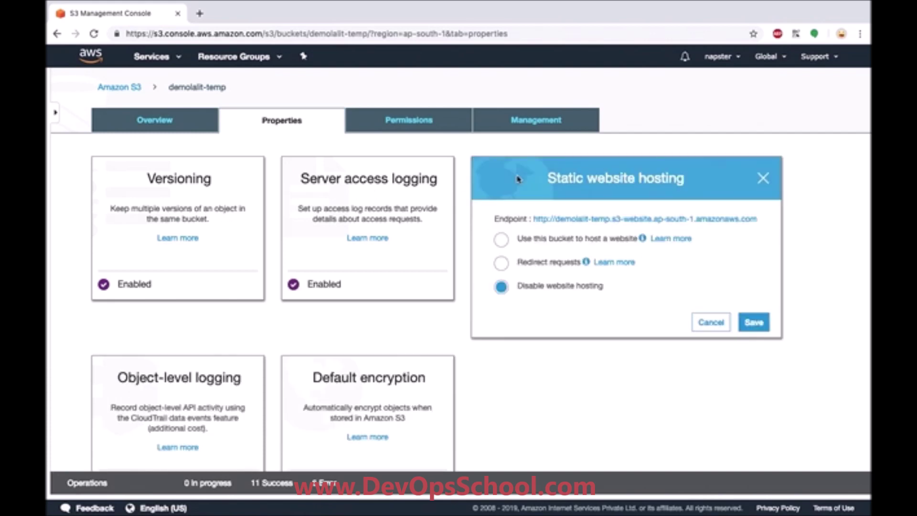
left_click(501, 240)
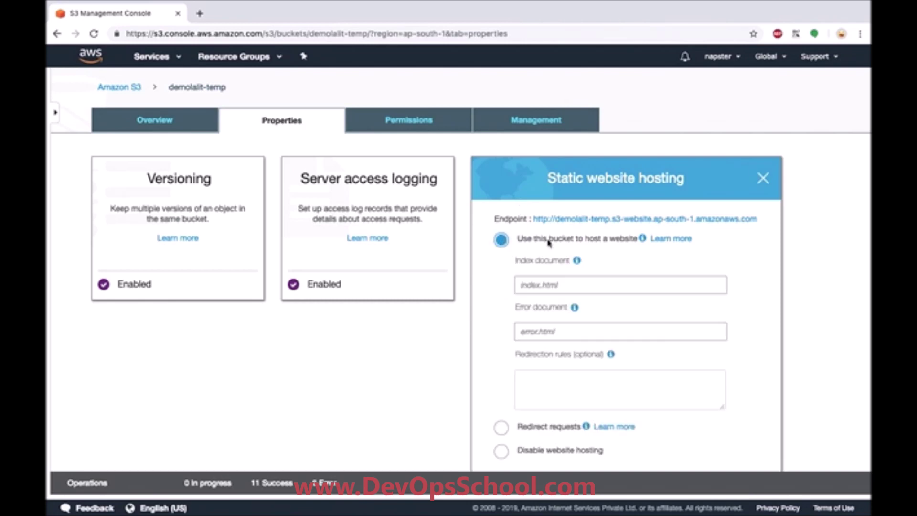
Copy the static website endpoint URL and load it in a new browser tab
right_click(573, 225)
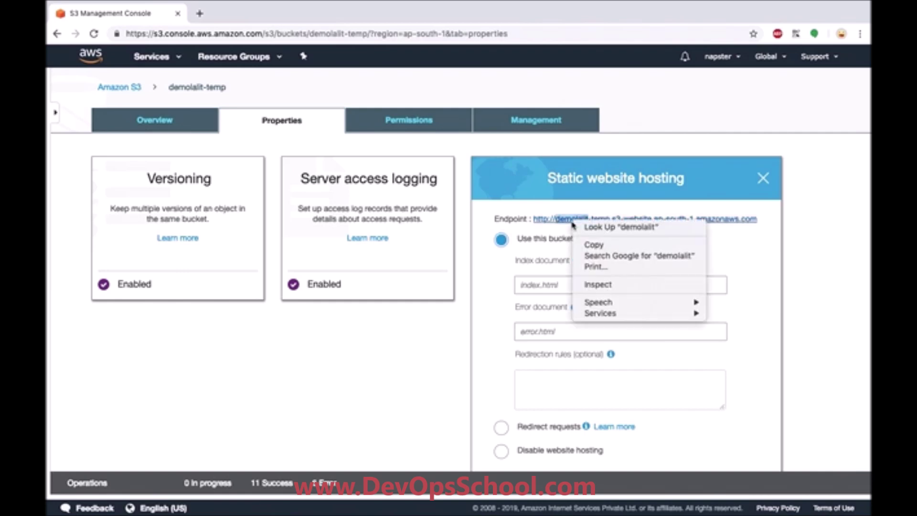
left_click(604, 248)
left_click_drag(766, 223, 533, 224)
key("super+c")
left_click(200, 13)
key("super+v")
key("Return")
Back in the S3 console, set index.html as the index document and save the static website hosting settings
left_click(123, 17)
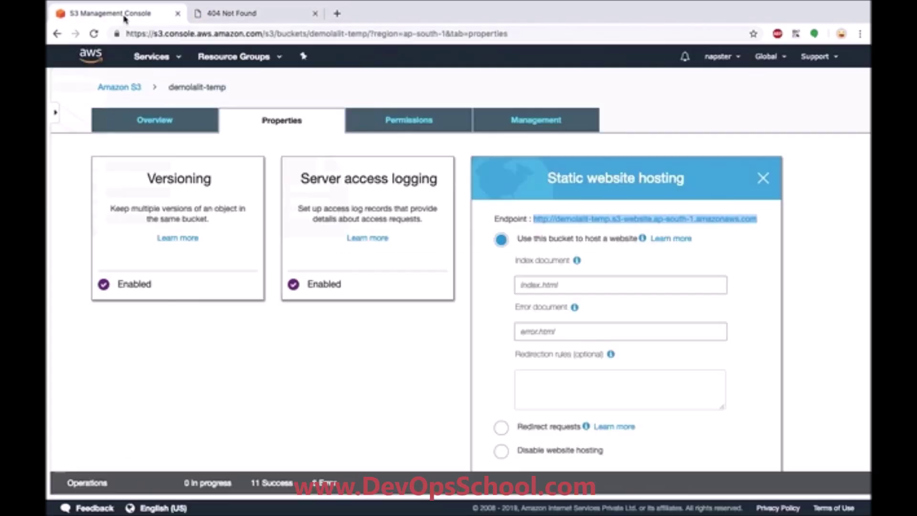
left_click(569, 288)
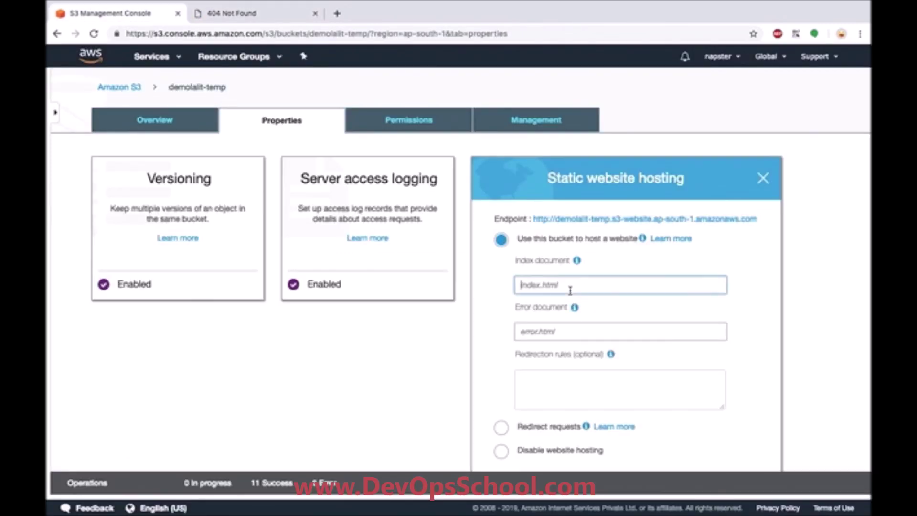
left_click(570, 288)
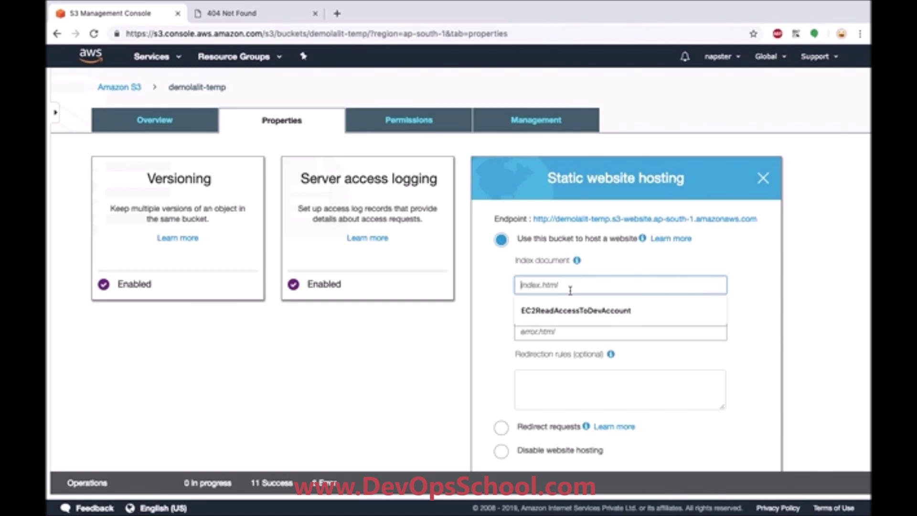
type("index.html")
scroll(650, 274, "down", 3)
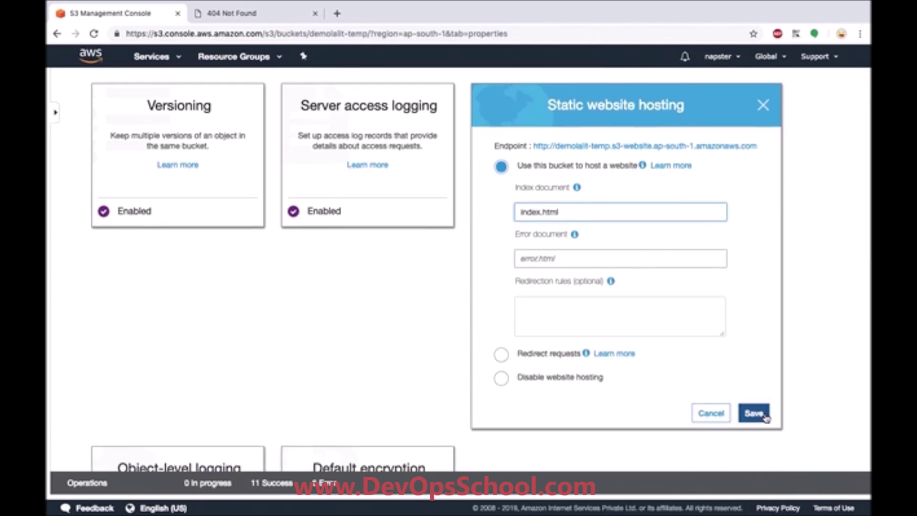
left_click(763, 416)
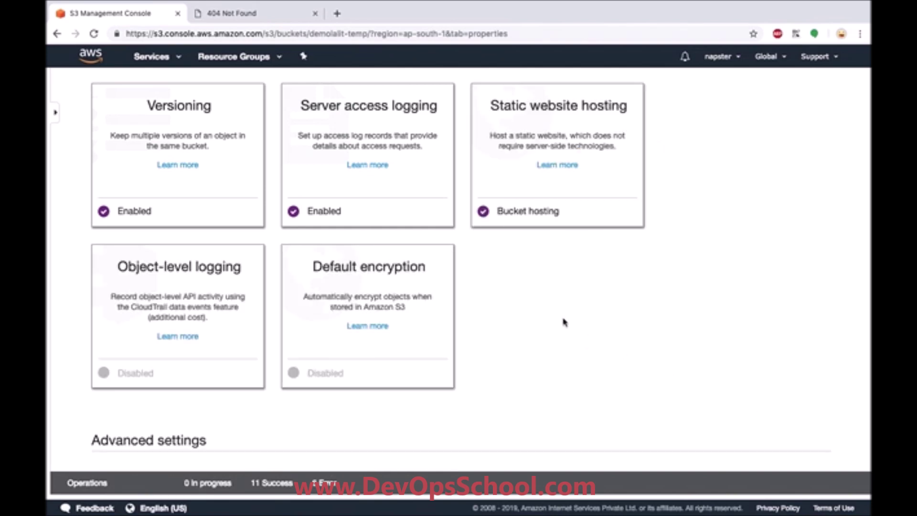
Return to the bucket's object overview, then switch to Sublime Text and replace the contents of text.txt with an opening <html> tag
scroll(563, 320, "up", 3)
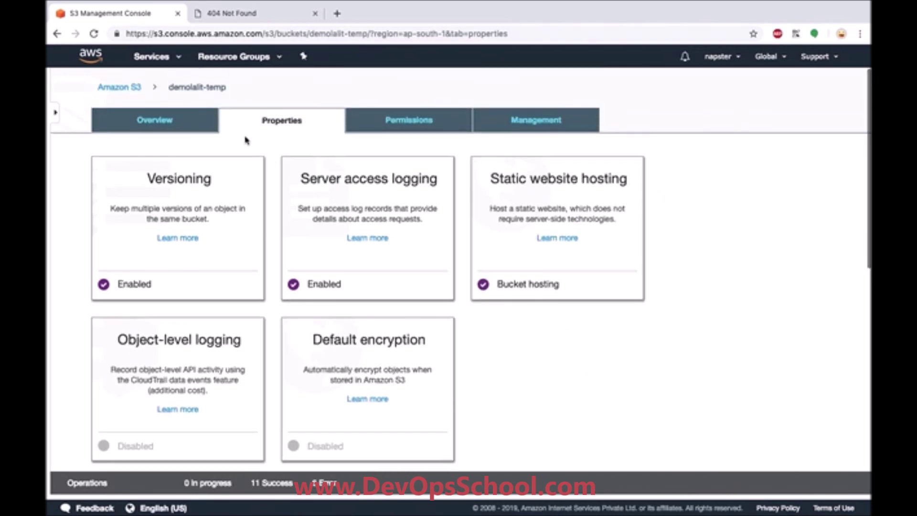
left_click(175, 120)
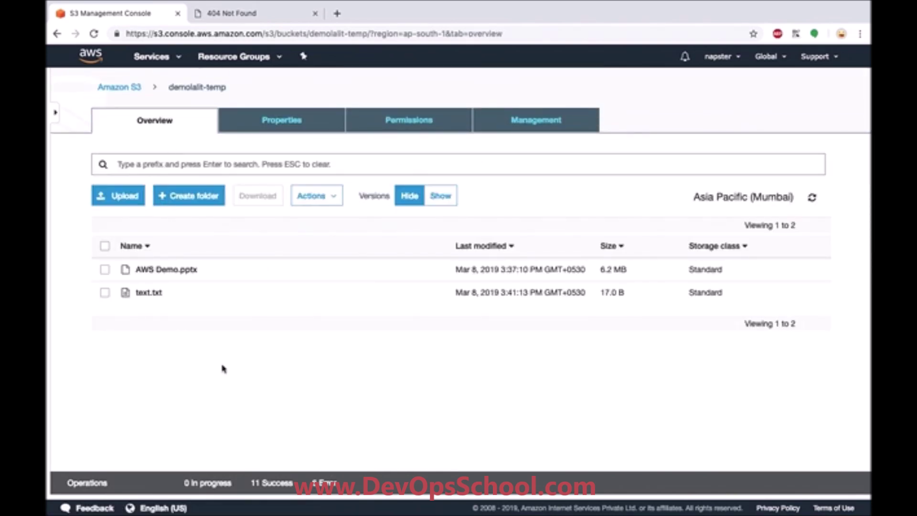
key("ctrl+Left")
key("super+a")
type("<html>")
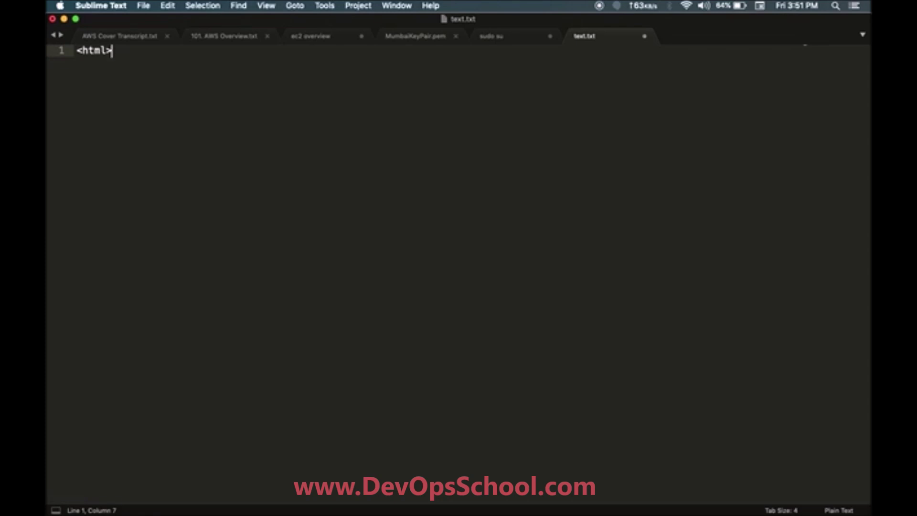
key("super+bracketright")
key("super+bracketright")
key("super+bracketright")
key("super+bracketright")
key("super+bracketright")
key("super+bracketright")
key("super+bracketright")
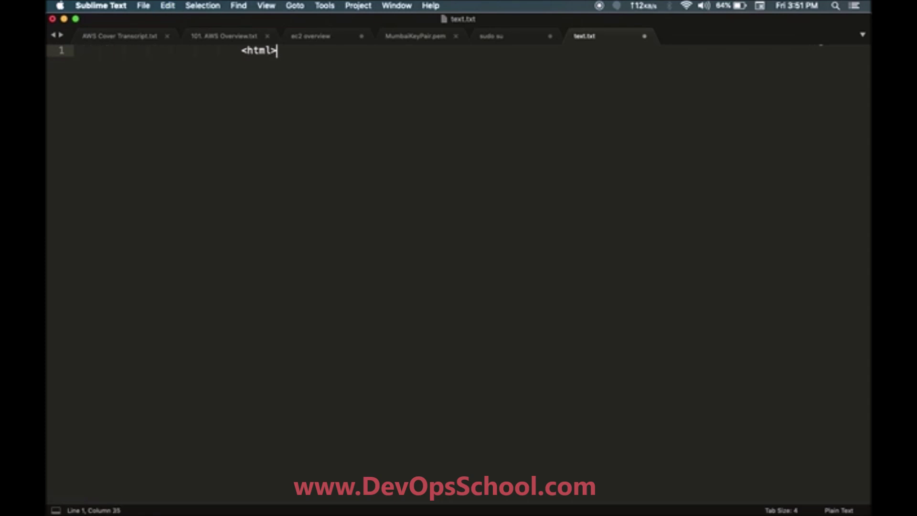
key("super+z")
Enlarge the editor's text size by five steps
key("super+a")
key("super+equal")
key("super+equal")
key("super+equal")
key("super+equal")
key("super+equal")
Add the line "<h1> Hi this is static web hosting</h1>" below the opening tag and close the document with </html>
key("Right")
key("Return")
type("<h")
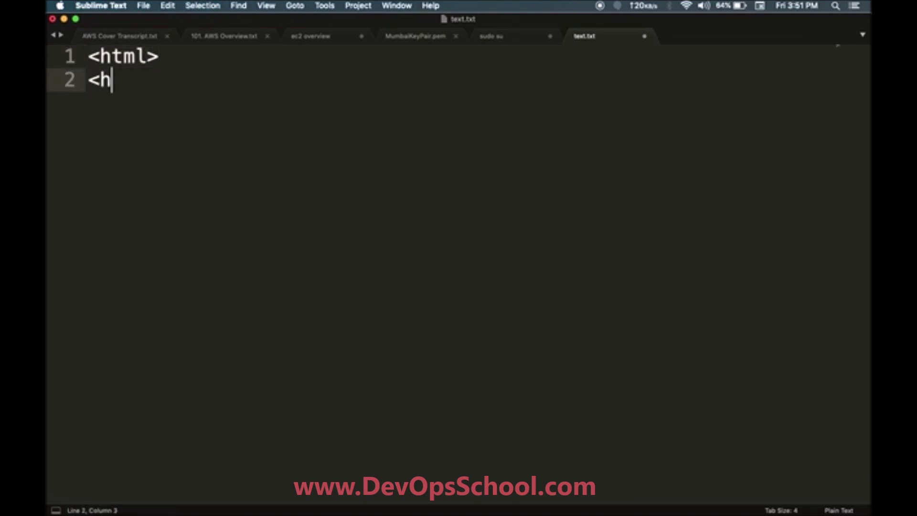
type("1> Hi ")
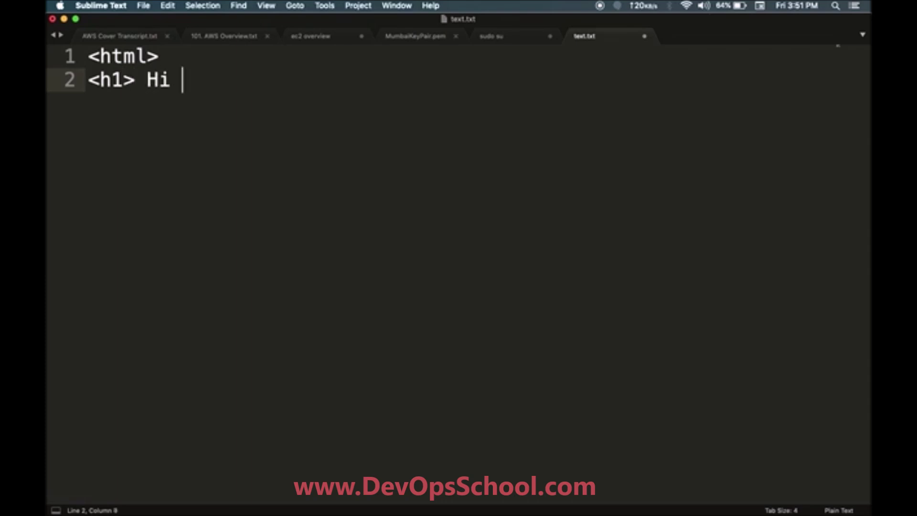
type("this is stat")
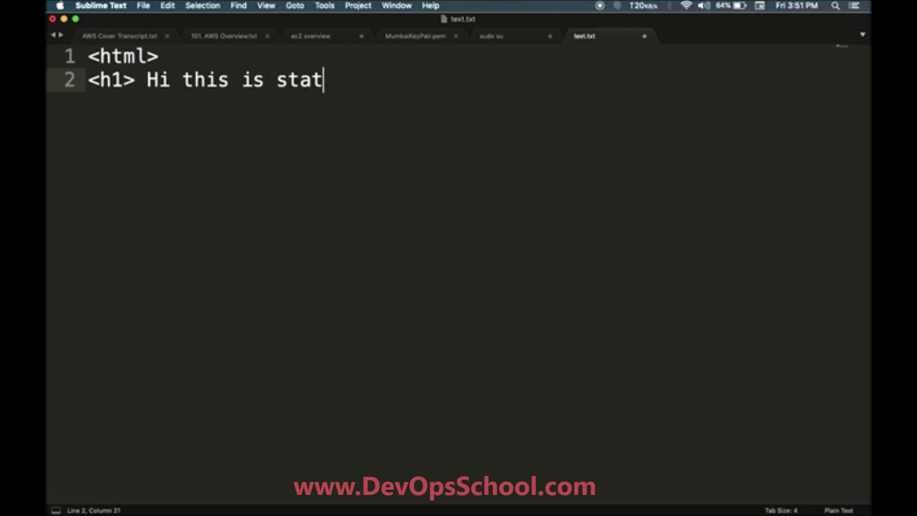
type("ic web hosti")
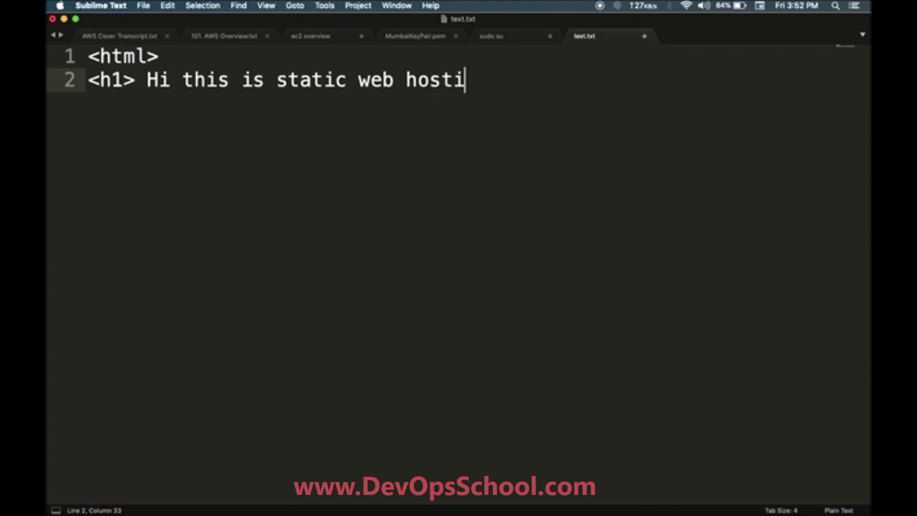
type("ng</h1?")
key("BackSpace")
type(">")
key("Return")
type("</hh")
key("BackSpace")
type("tml>")
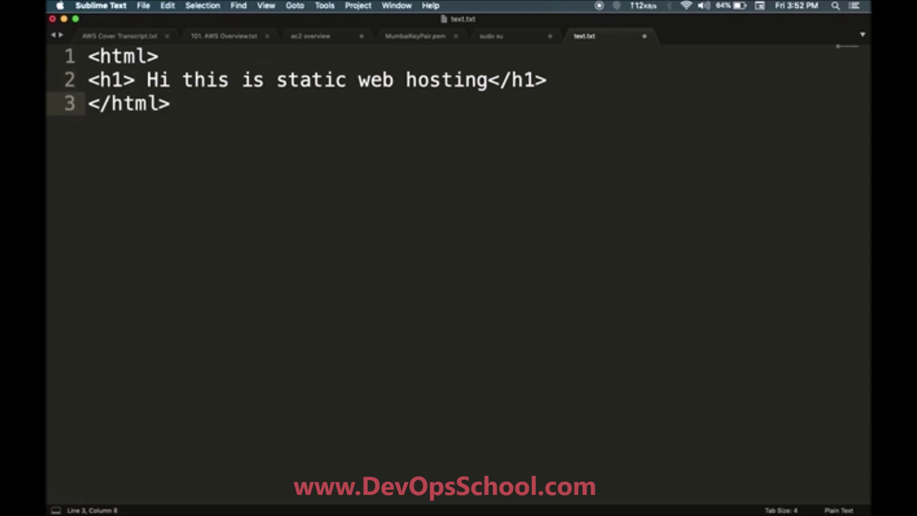
Save the HTML document to the Desktop as index.html
key("super+s")
type("index.html")
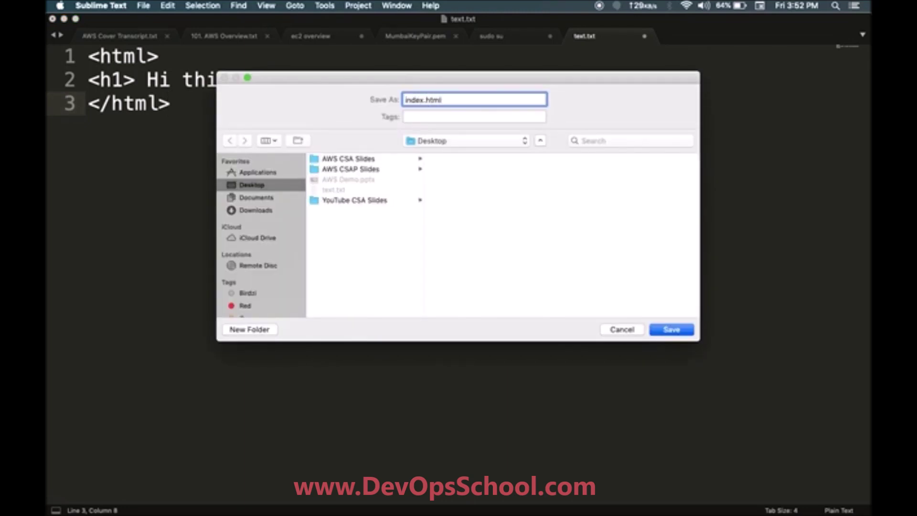
key("Return")
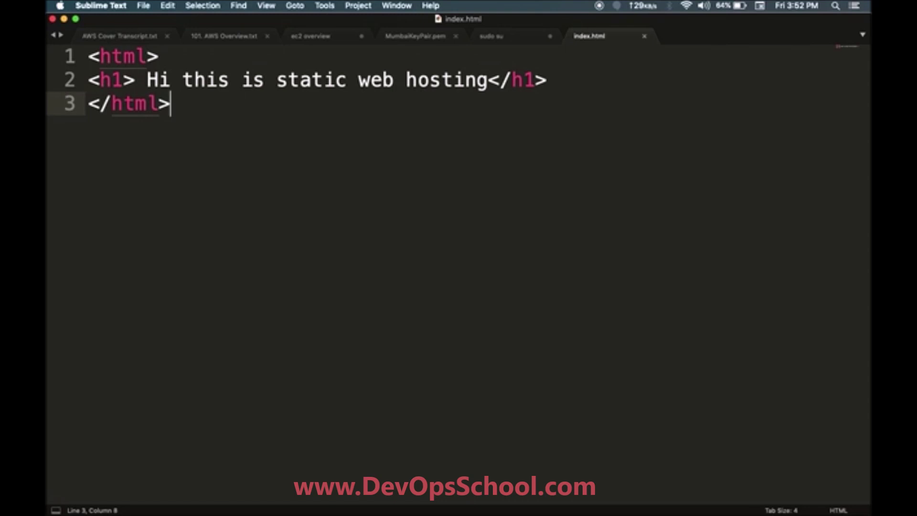
Switch to the S3 console in Chrome and add index.html to a new upload for the demolalit-temp bucket
key("ctrl+Right")
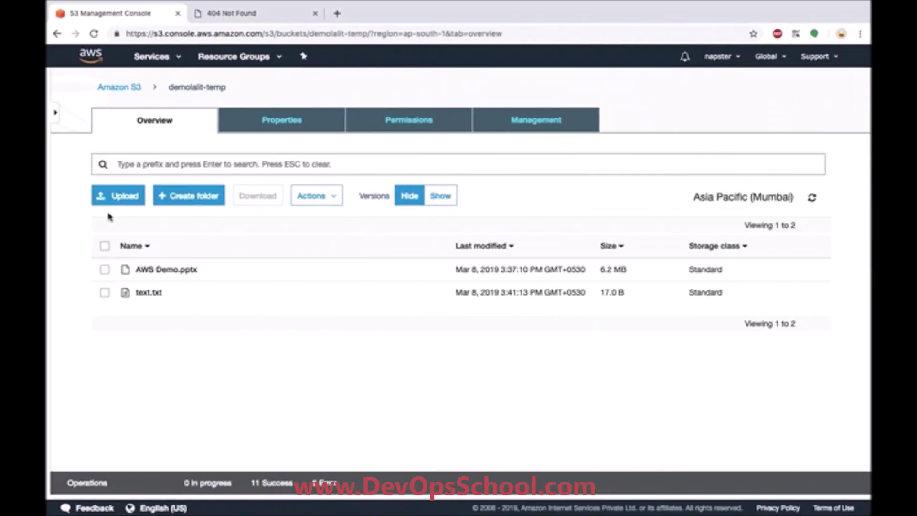
left_click(130, 202)
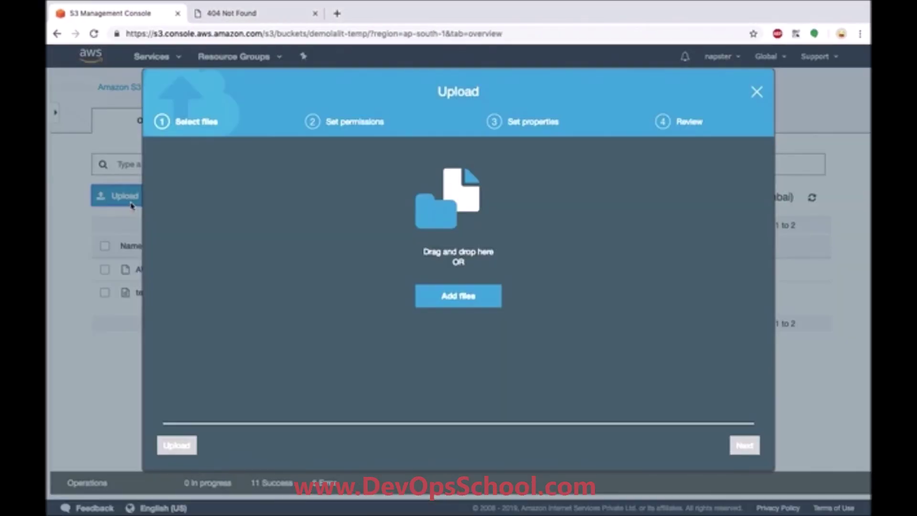
left_click(441, 296)
double_click(358, 61)
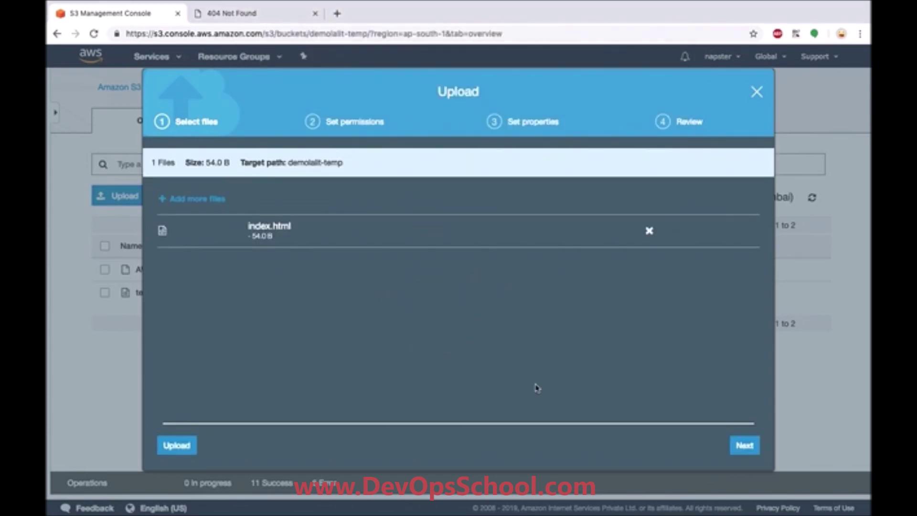
Review the public permission options, keep "Do not grant public read access to this object(s)", and upload index.html
left_click(742, 445)
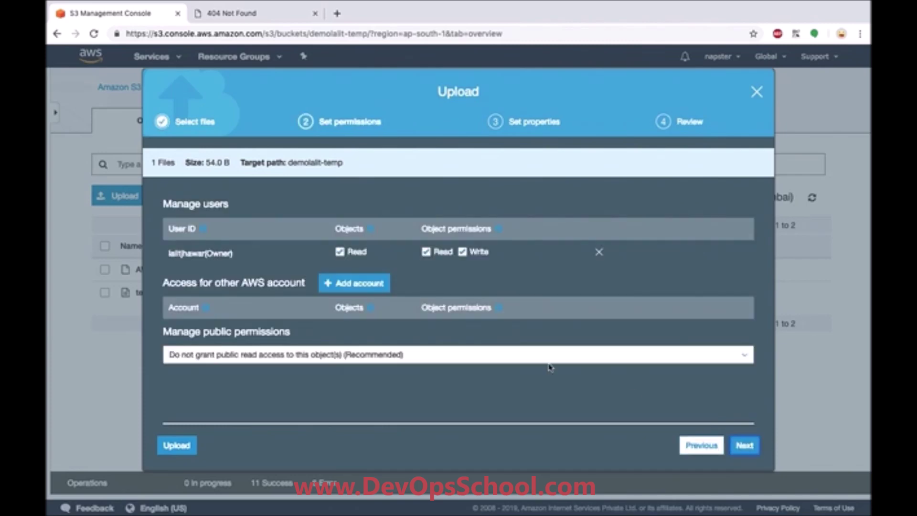
left_click(369, 353)
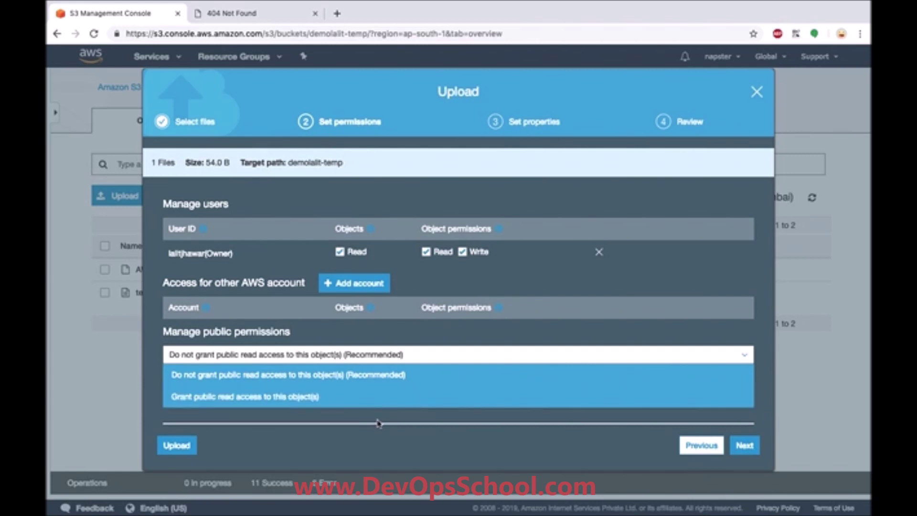
left_click(378, 343)
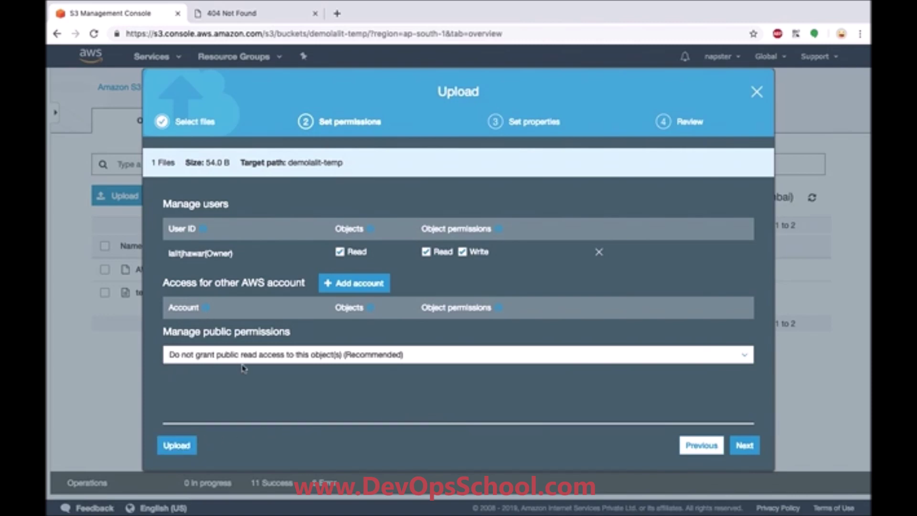
left_click(177, 445)
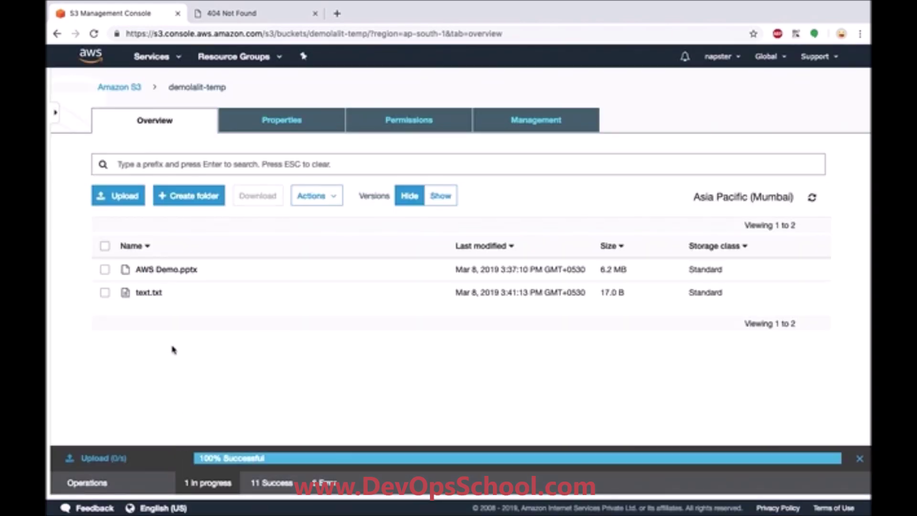
Reload the static website endpoint page to test the hosted index page
left_click(275, 16)
left_click(94, 34)
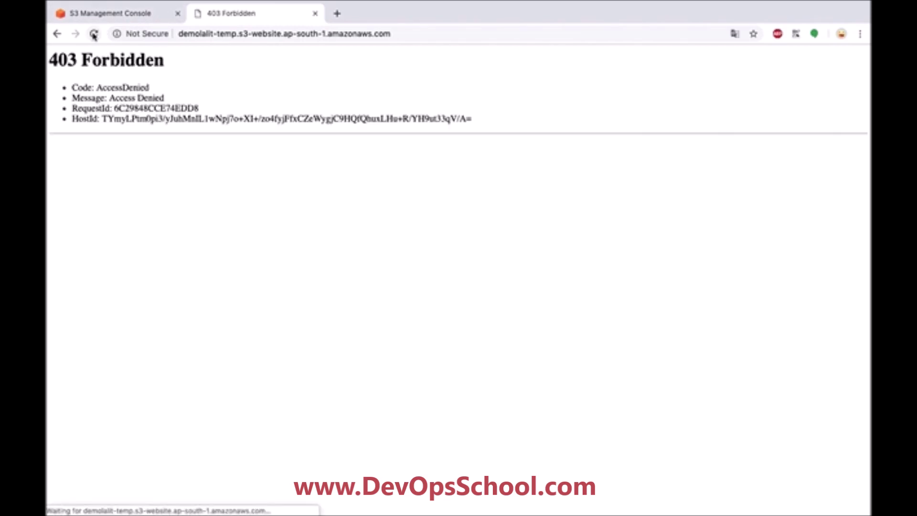
left_click(94, 34)
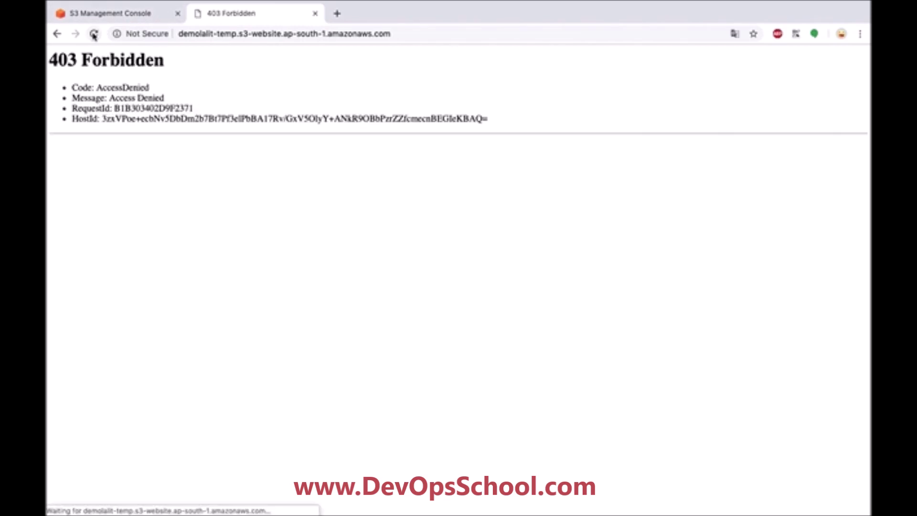
Return to the S3 console and open the bucket policy editor in the demolalit-temp bucket's permissions
left_click(133, 23)
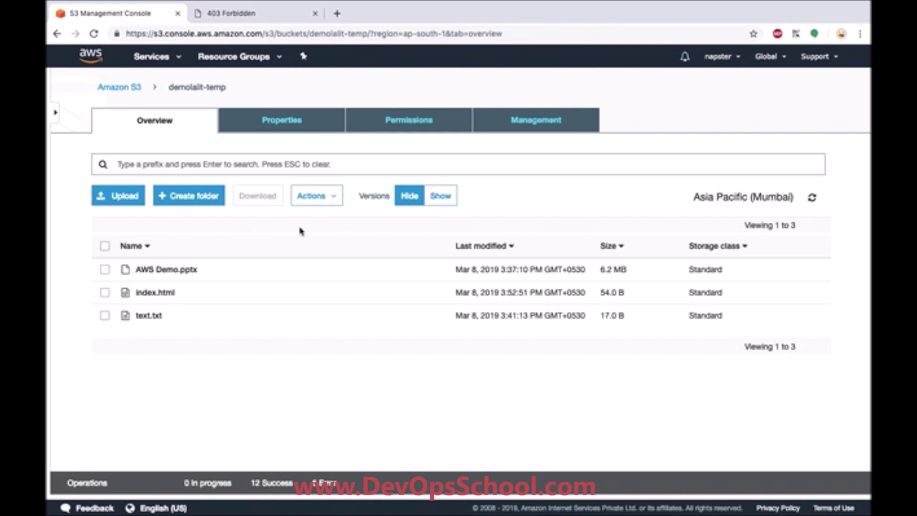
left_click(293, 131)
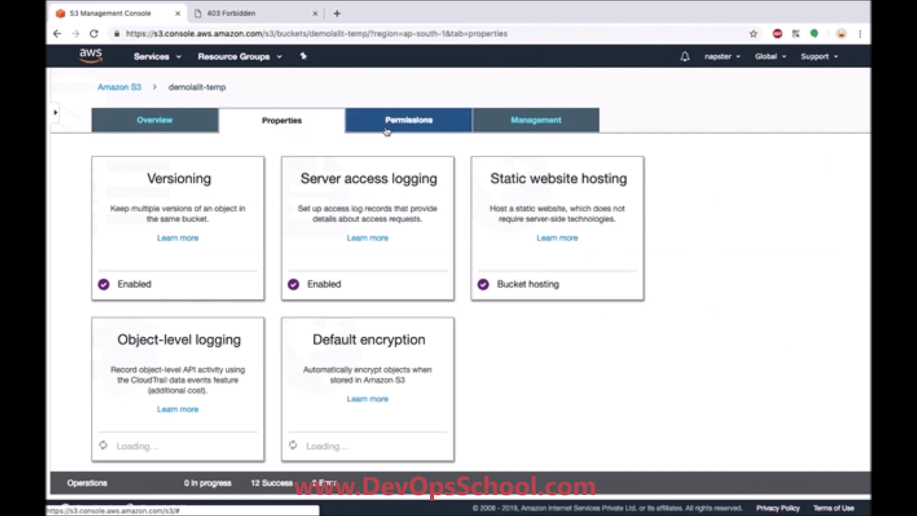
left_click(404, 126)
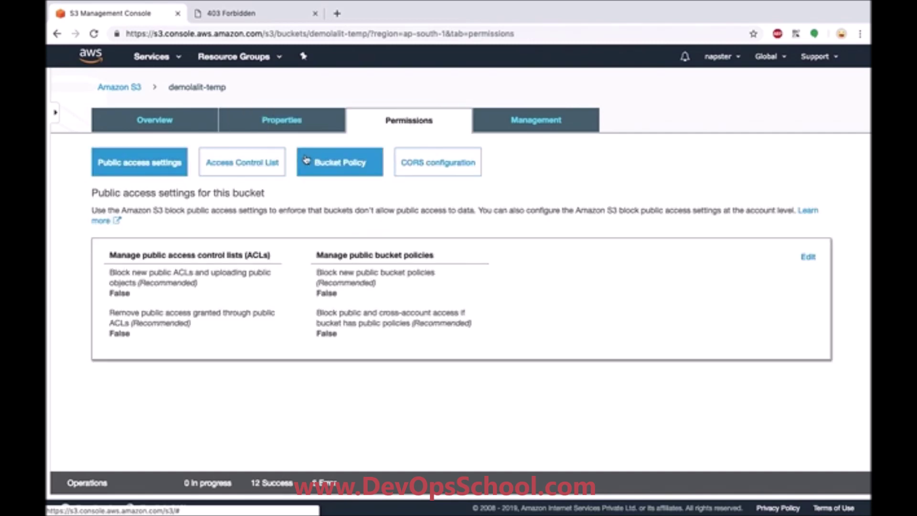
left_click(362, 159)
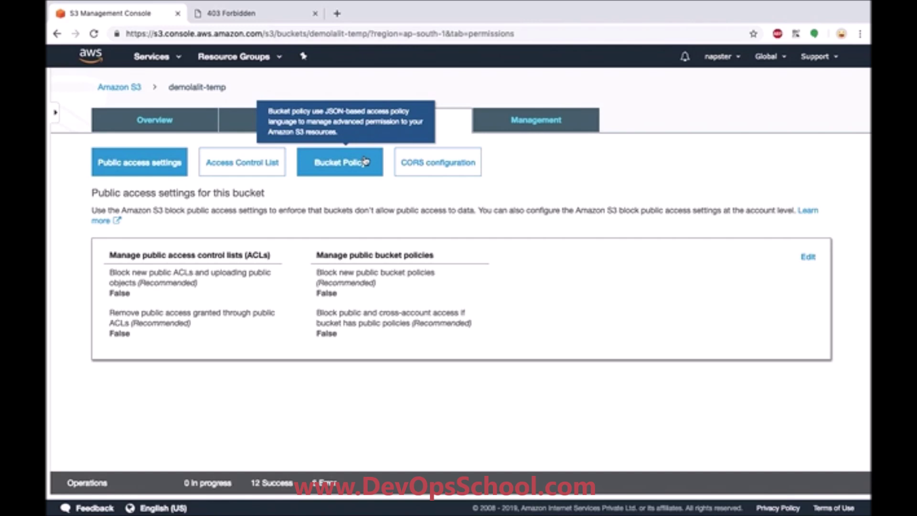
left_click(364, 162)
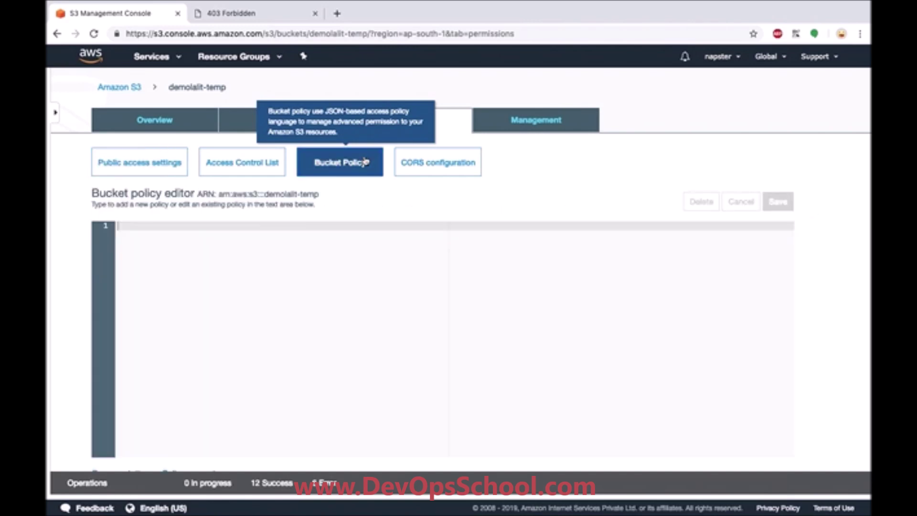
Grant the Everyone group List objects and Read bucket permissions in the bucket's access control list, and reload the website endpoint to test access
left_click(261, 164)
scroll(262, 274, "down", 3)
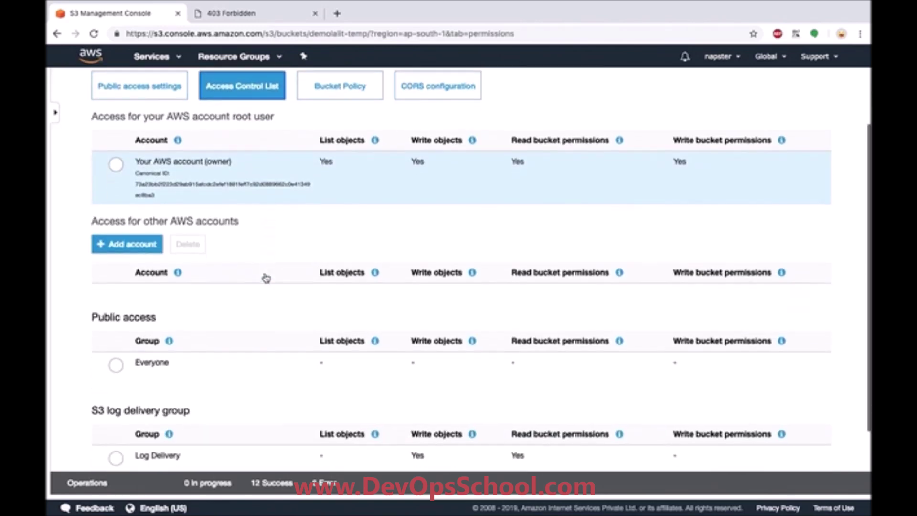
left_click(116, 364)
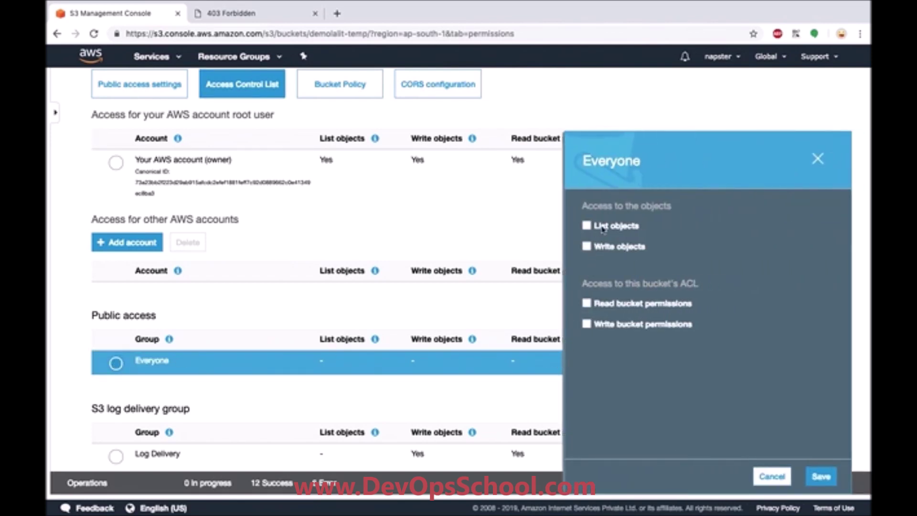
left_click(586, 304)
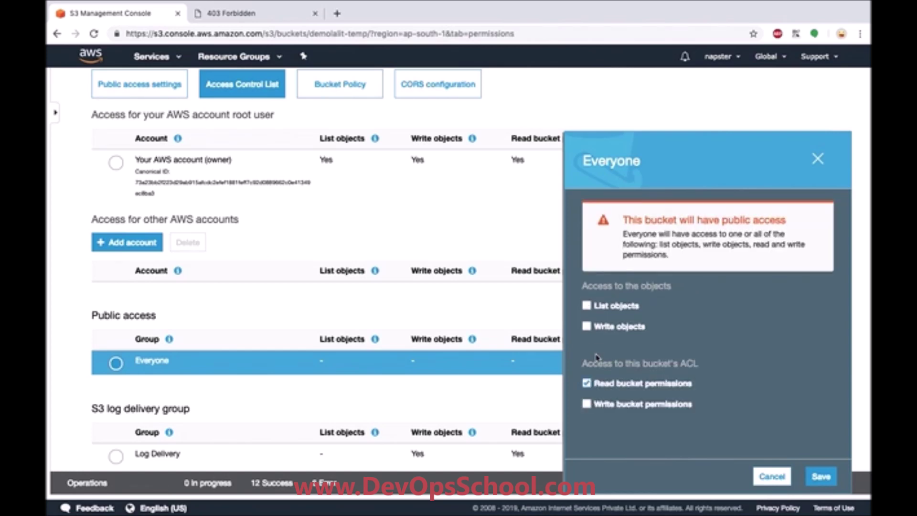
left_click(587, 384)
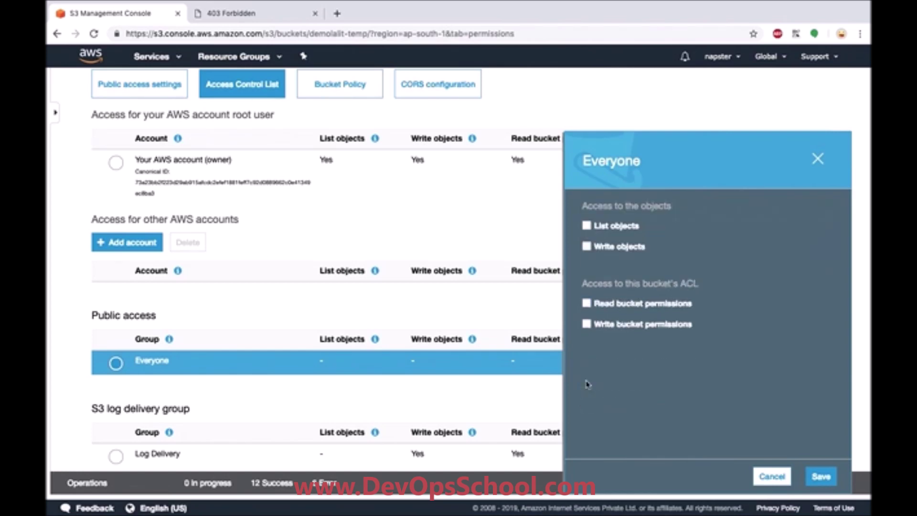
left_click(587, 225)
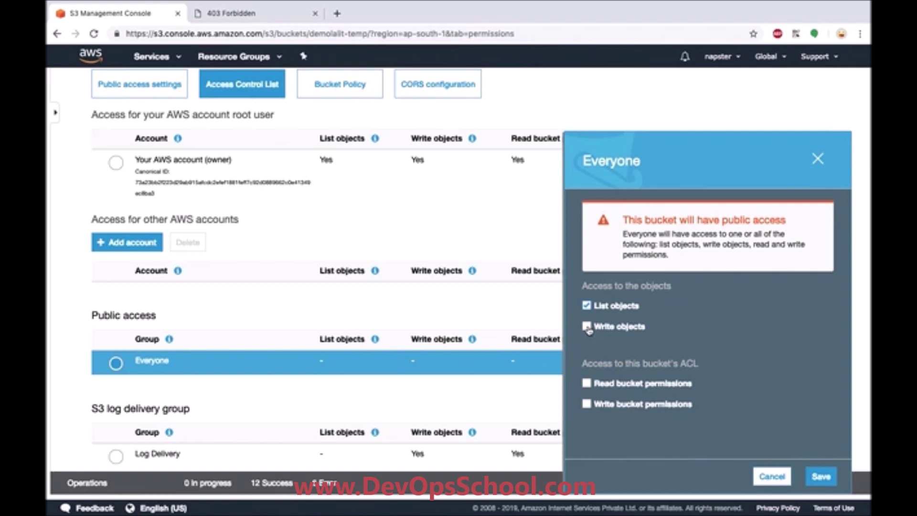
left_click(586, 383)
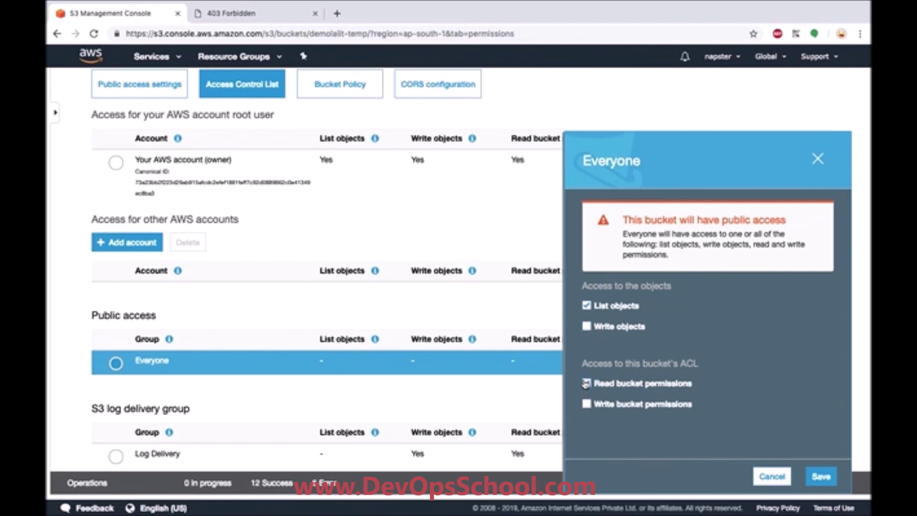
left_click(823, 476)
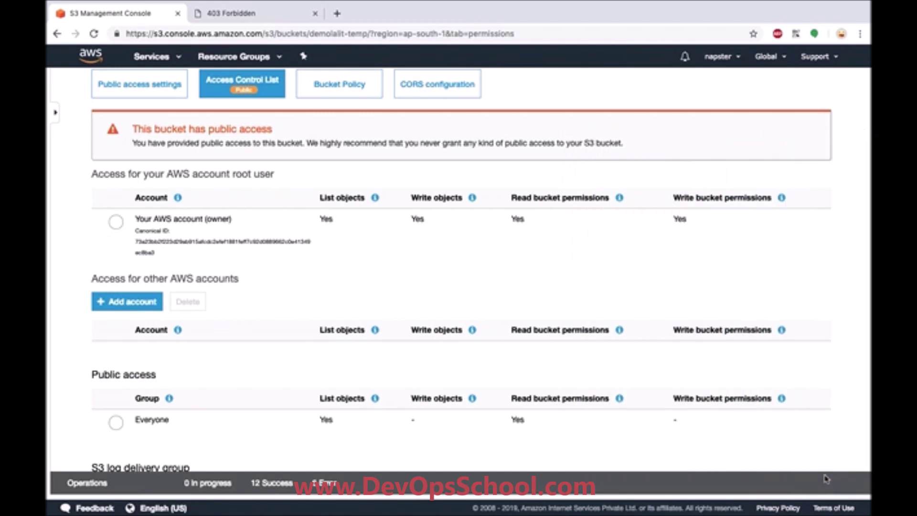
left_click(222, 13)
left_click(94, 34)
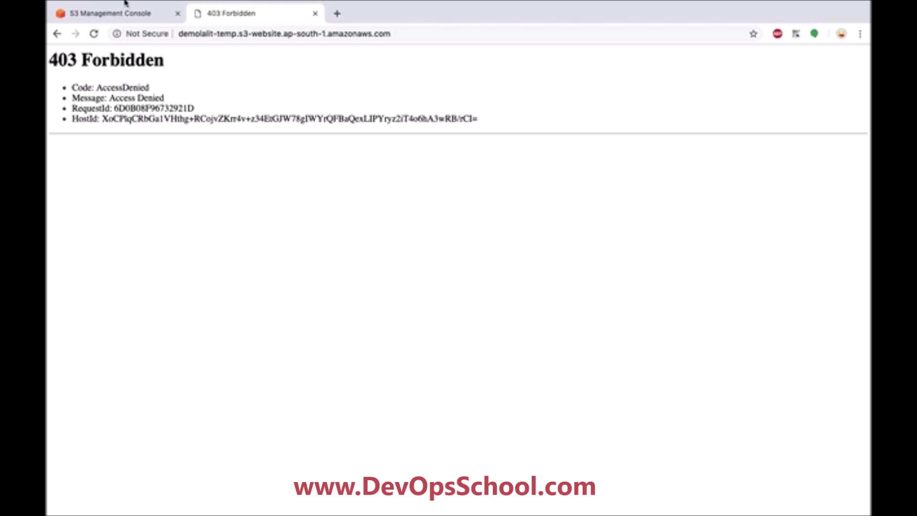
Make the index.html object in demolalit-temp public, and reload the website endpoint to test access
left_click(126, 17)
scroll(169, 165, "up", 3)
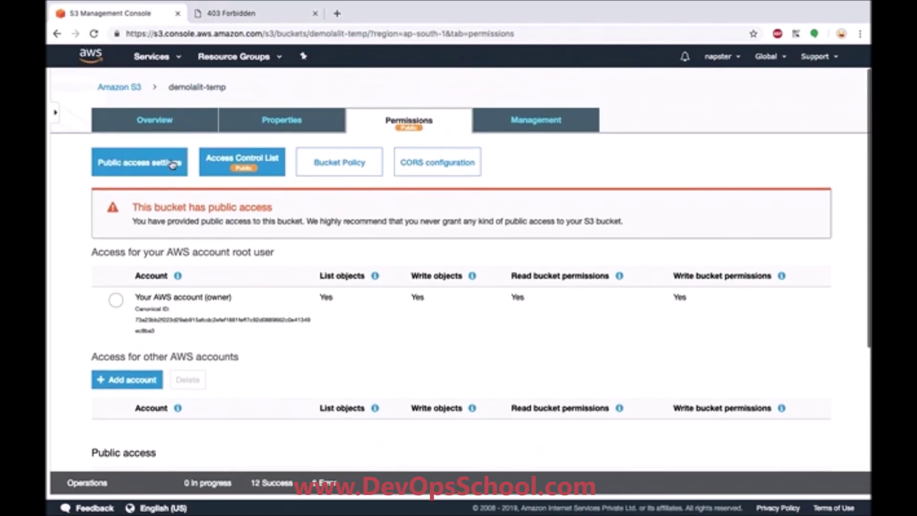
left_click(154, 126)
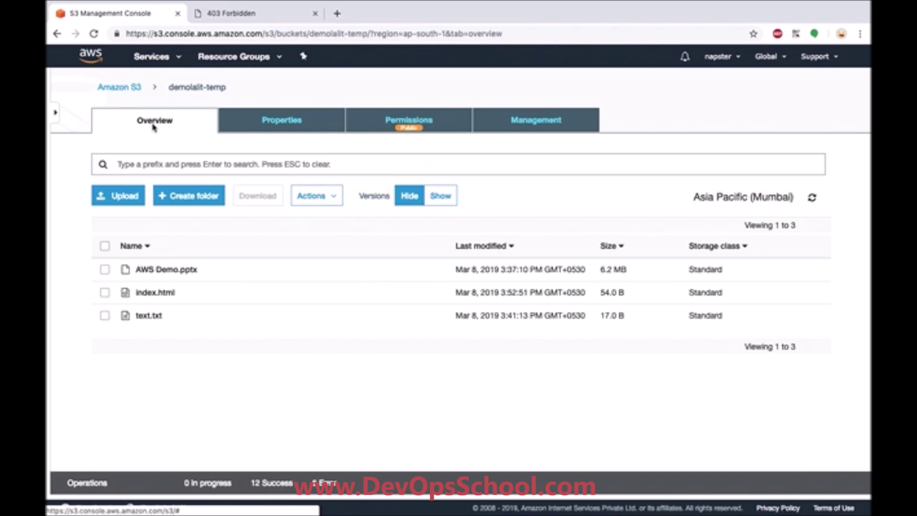
left_click(104, 293)
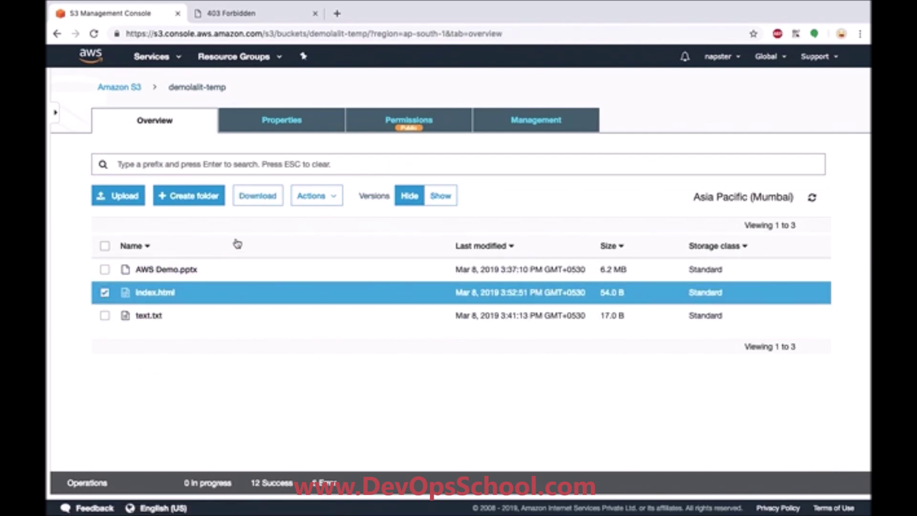
left_click(301, 206)
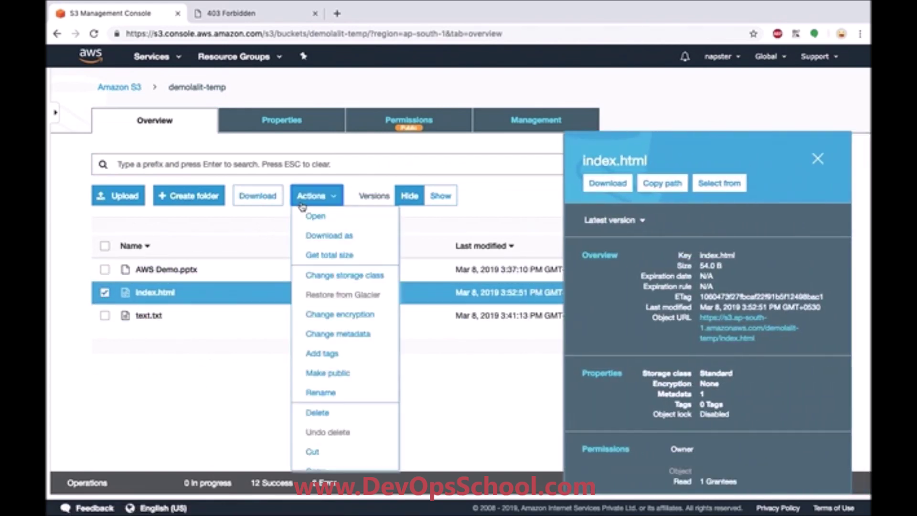
left_click(325, 371)
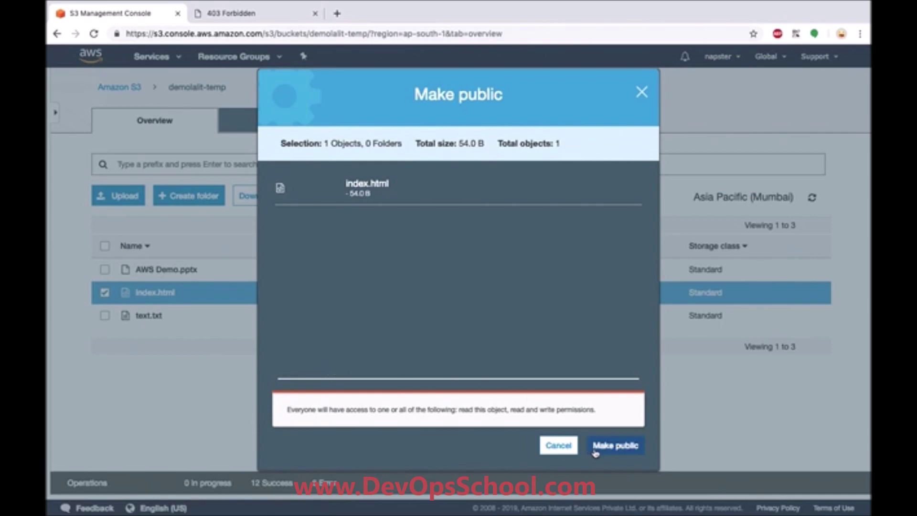
left_click(613, 446)
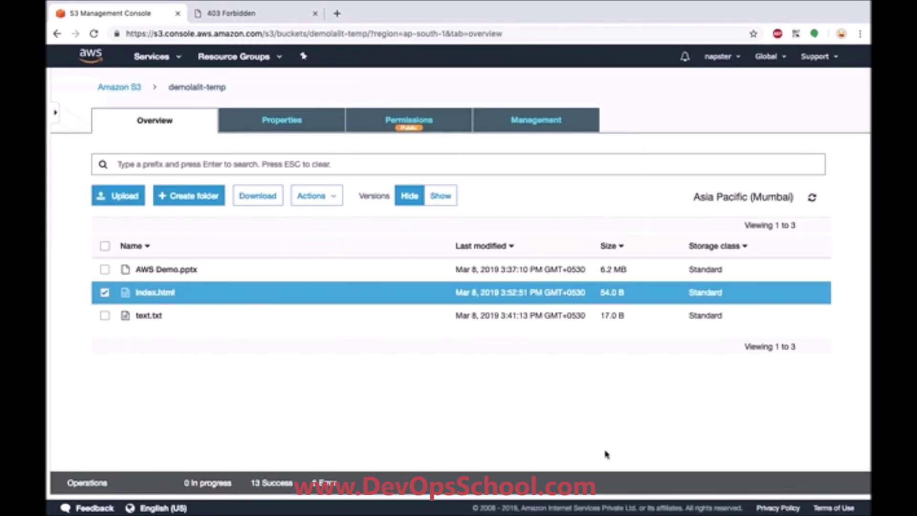
left_click(203, 19)
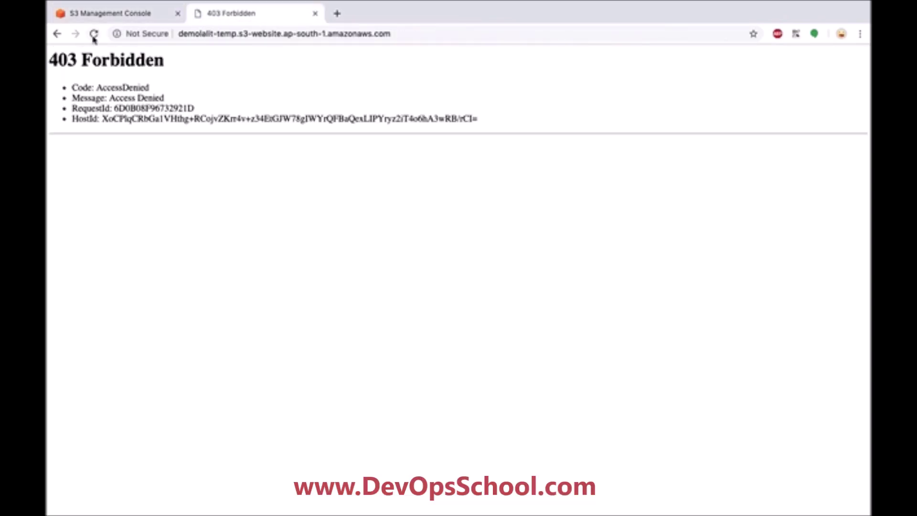
left_click(94, 34)
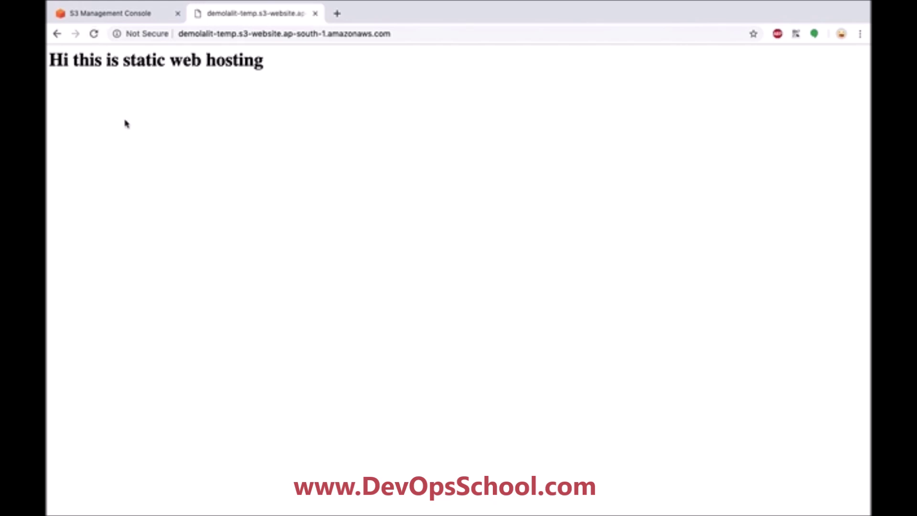
Start creating a bucket named skdsknds in Asia Pacific (Mumbai), keeping the default configuration options up to the permission settings
left_click(123, 14)
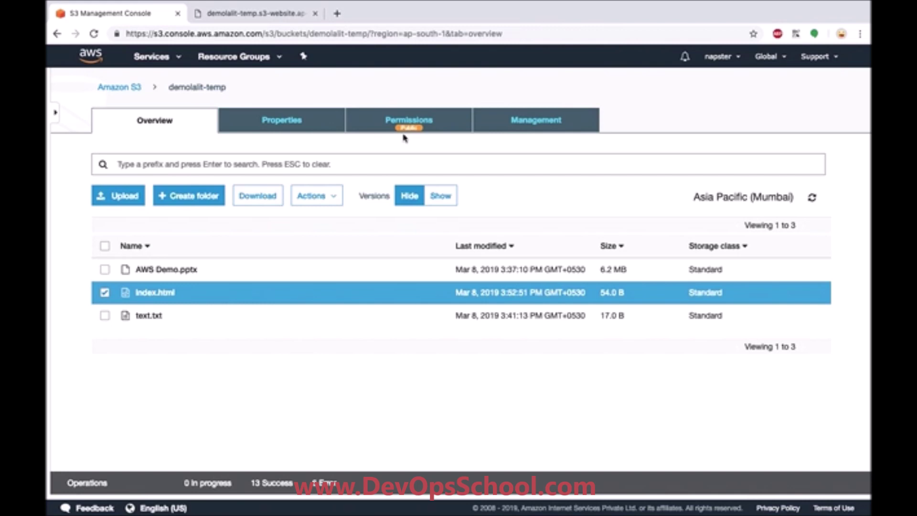
left_click(127, 92)
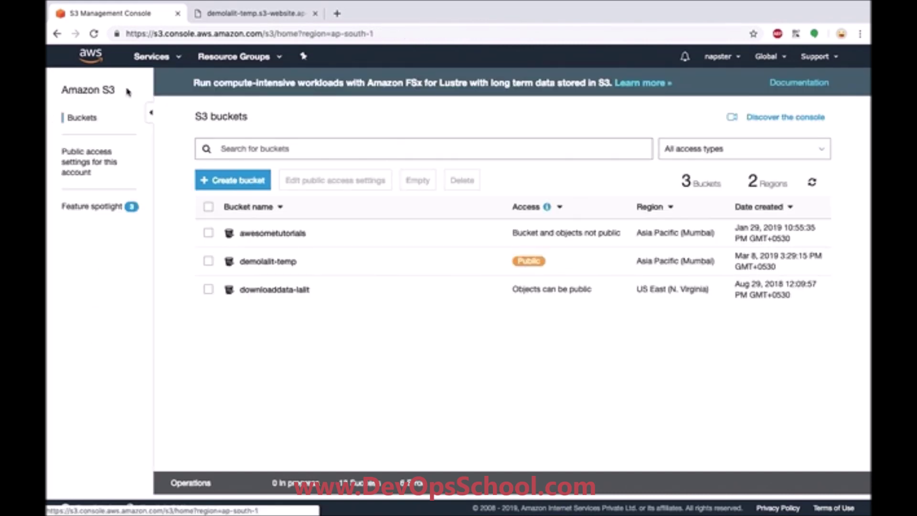
left_click(245, 180)
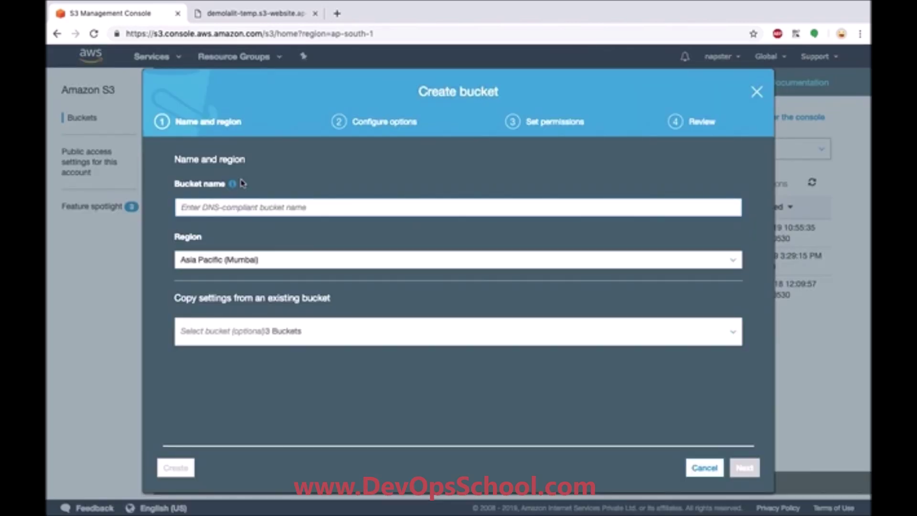
type("skdsknds")
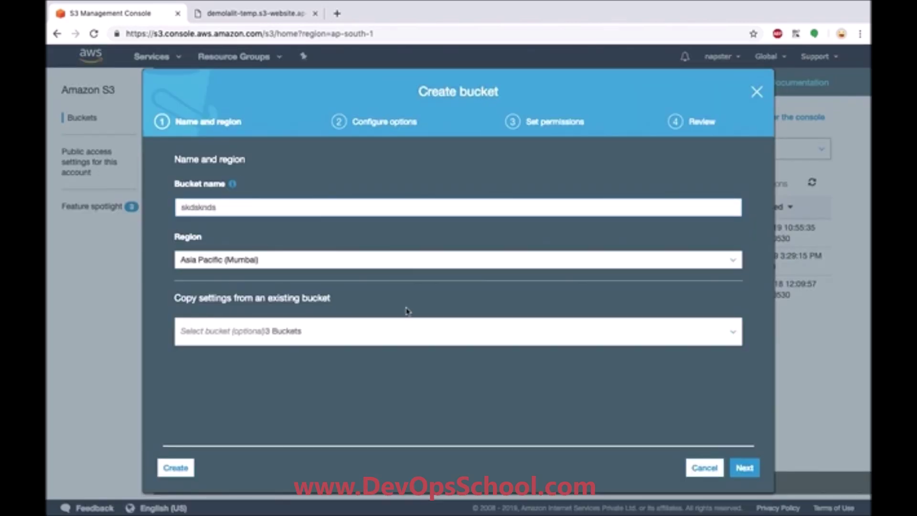
left_click(739, 468)
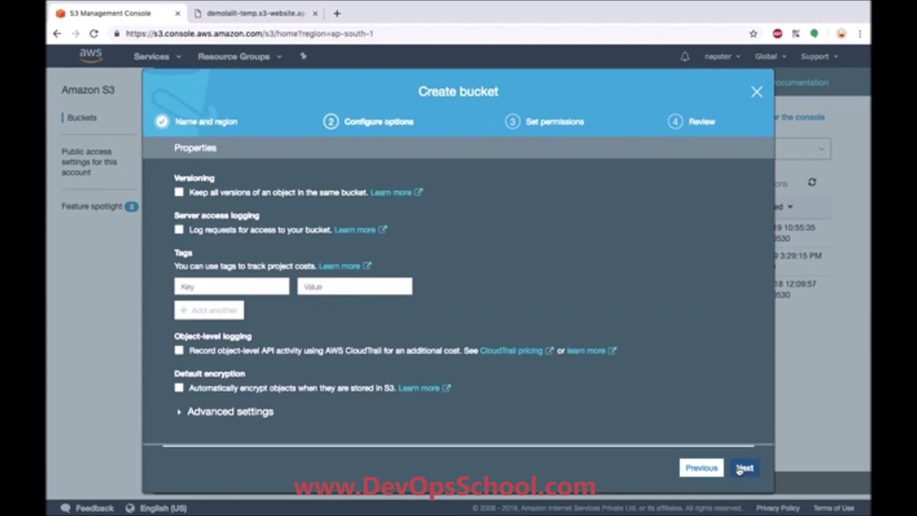
scroll(258, 228, "down", 2)
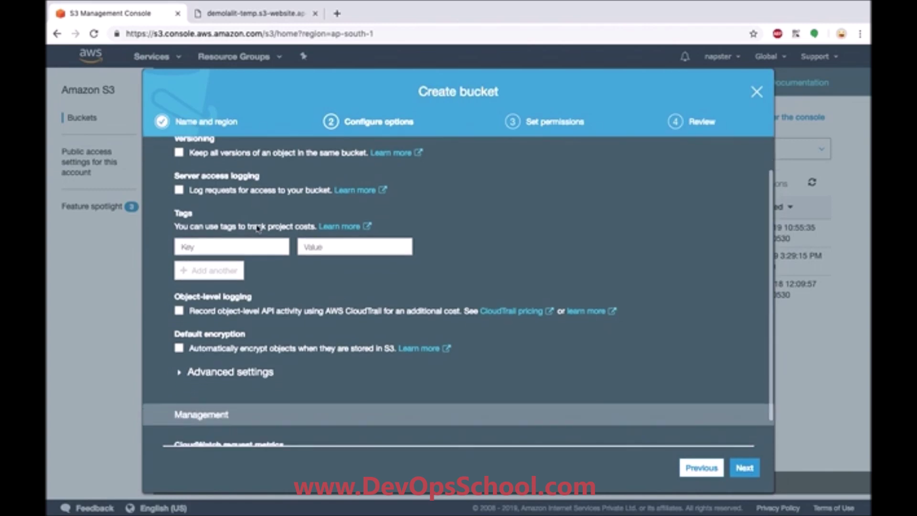
scroll(257, 228, "down", 1)
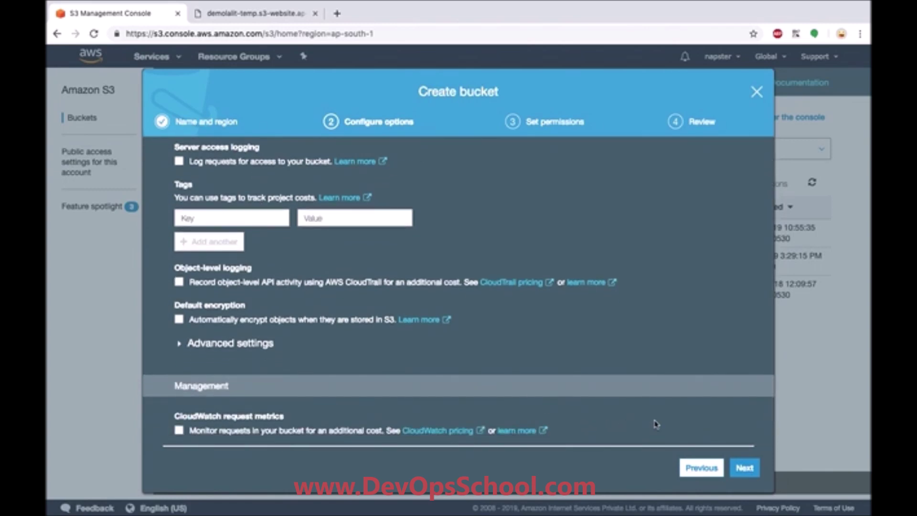
left_click(744, 467)
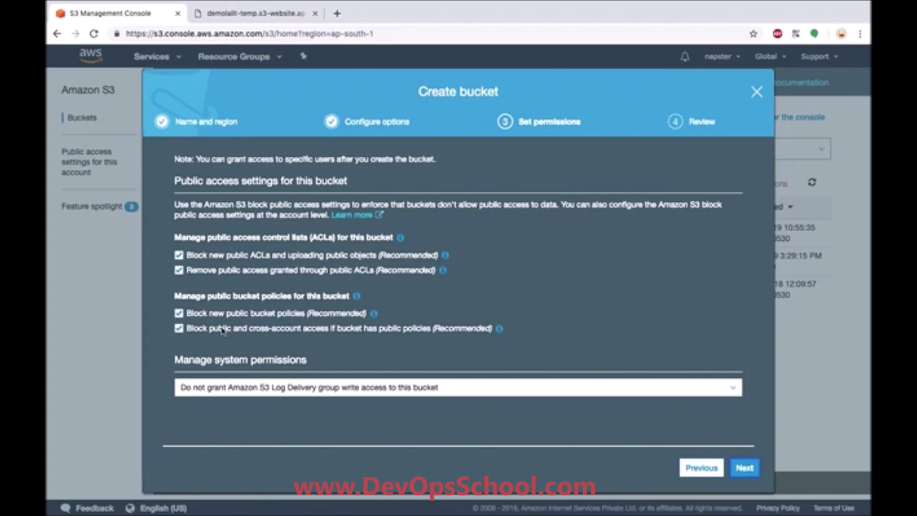
Turn off all four public access blocking options for the new bucket, and abandon its creation
left_click(192, 328)
left_click(191, 313)
left_click(195, 271)
left_click(193, 256)
scroll(285, 313, "down", 1)
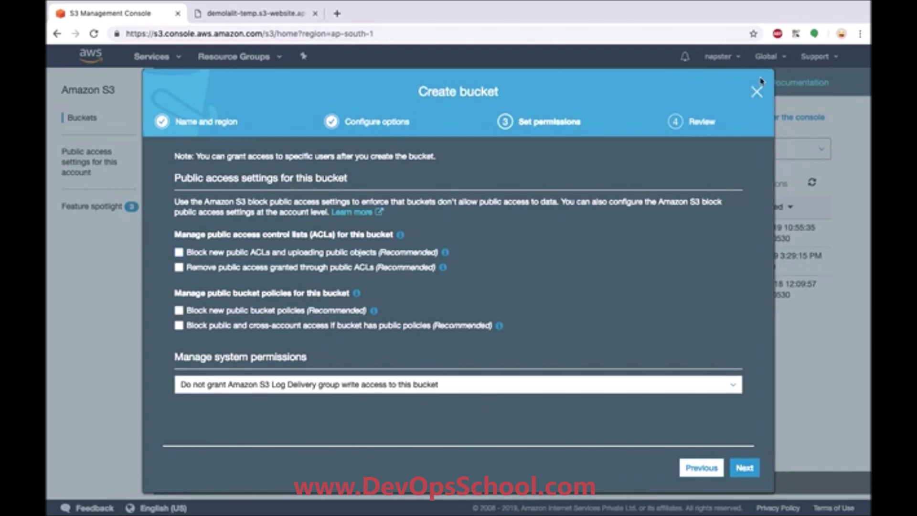
left_click(756, 92)
Review the demolalit-temp bucket's access control list and object list, and return to the hosted website page
left_click(288, 267)
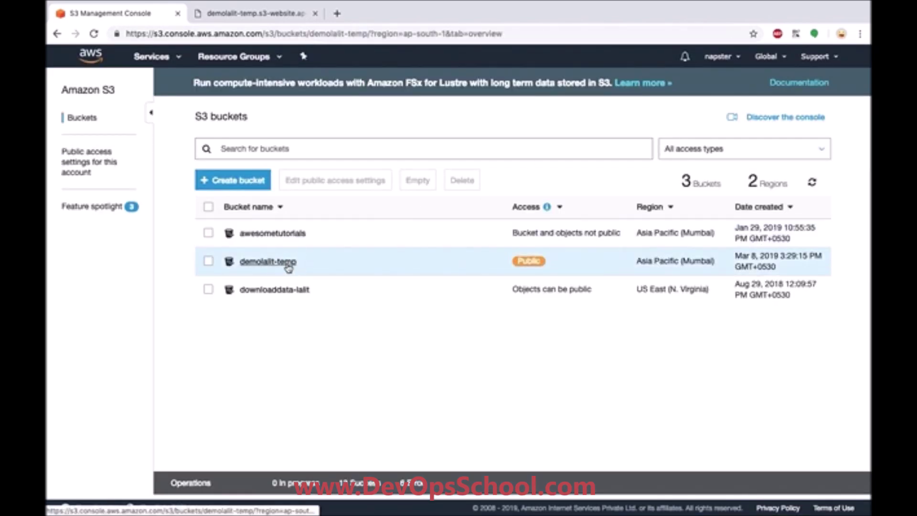
left_click(388, 122)
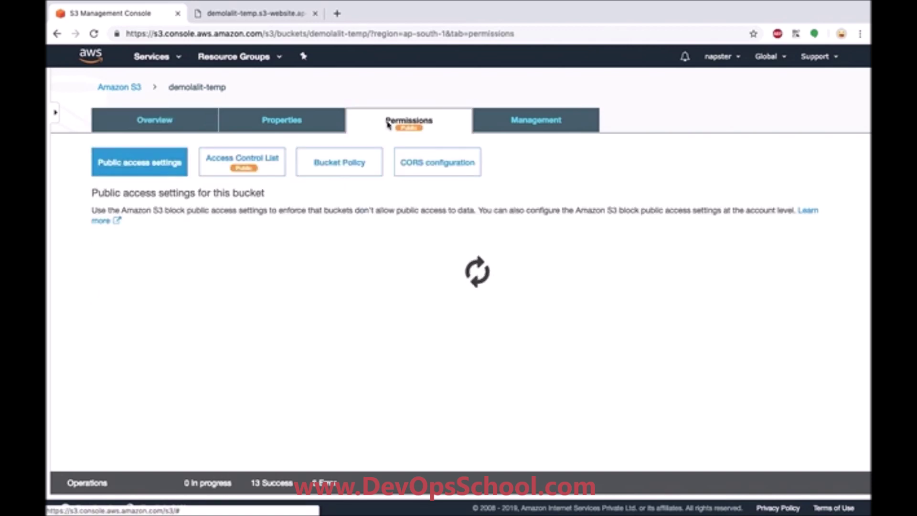
left_click(241, 161)
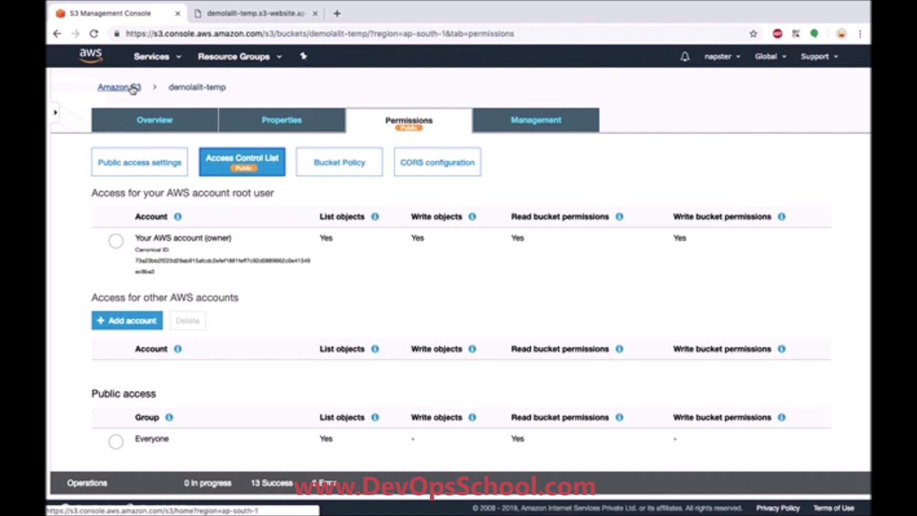
left_click(151, 121)
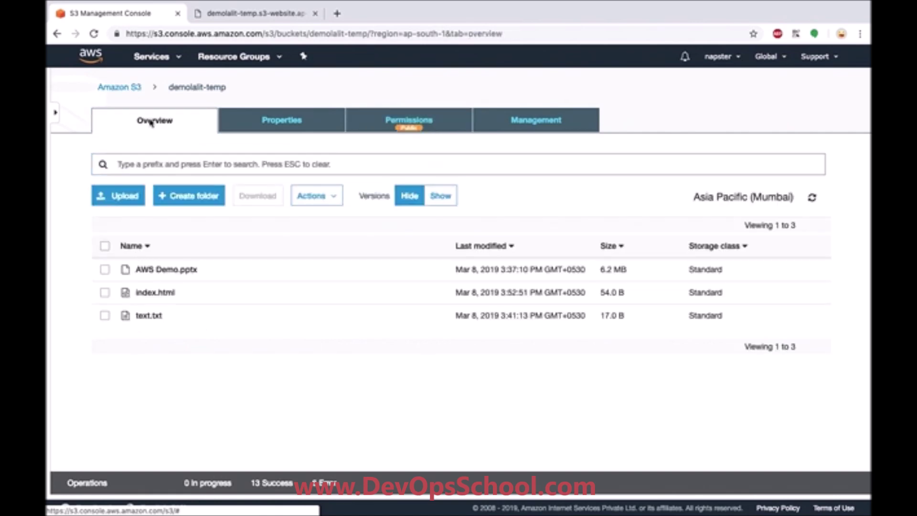
left_click(222, 17)
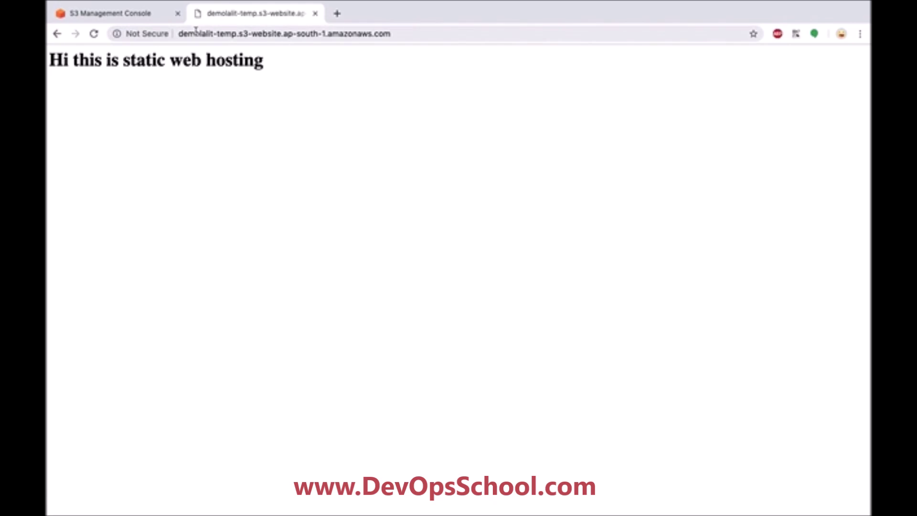
Examine the website endpoint address of the hosted page, and close the page to return to the S3 console
left_click(196, 30)
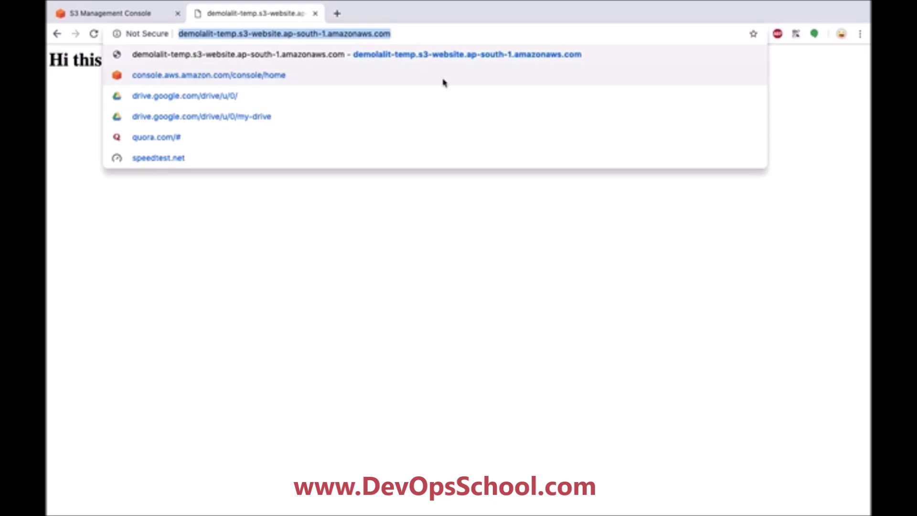
left_click(466, 28)
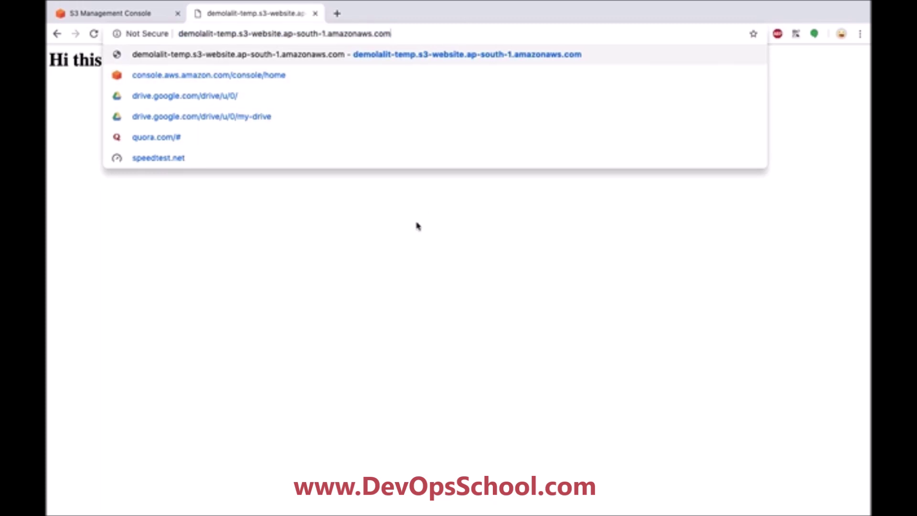
left_click(419, 248)
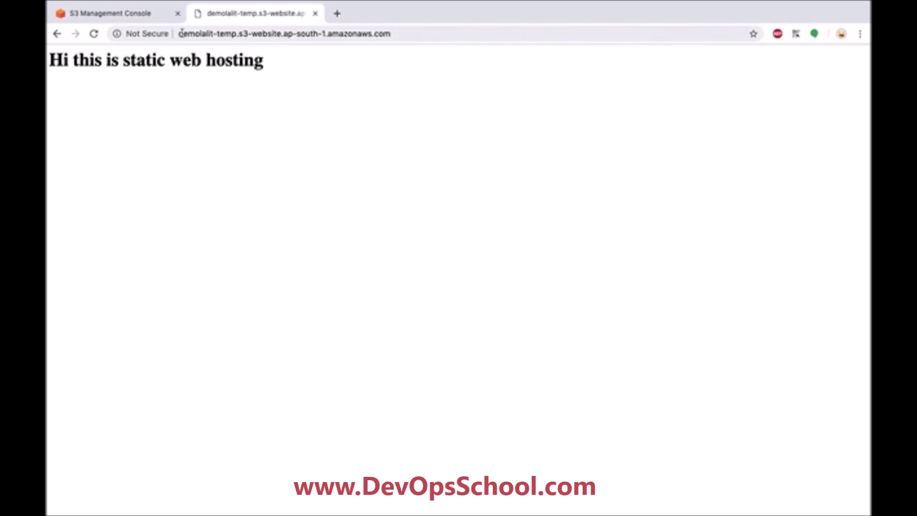
left_click_drag(178, 33, 238, 35)
left_click_drag(260, 34, 392, 40)
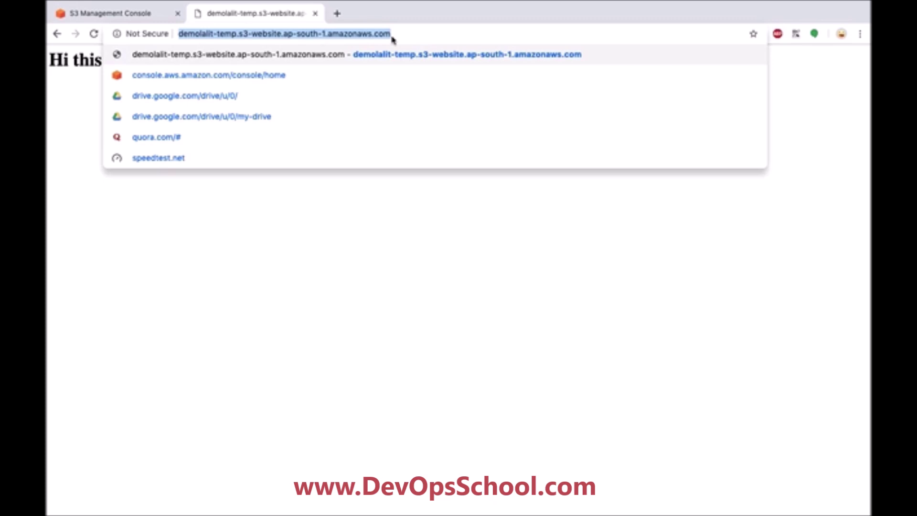
left_click(284, 268)
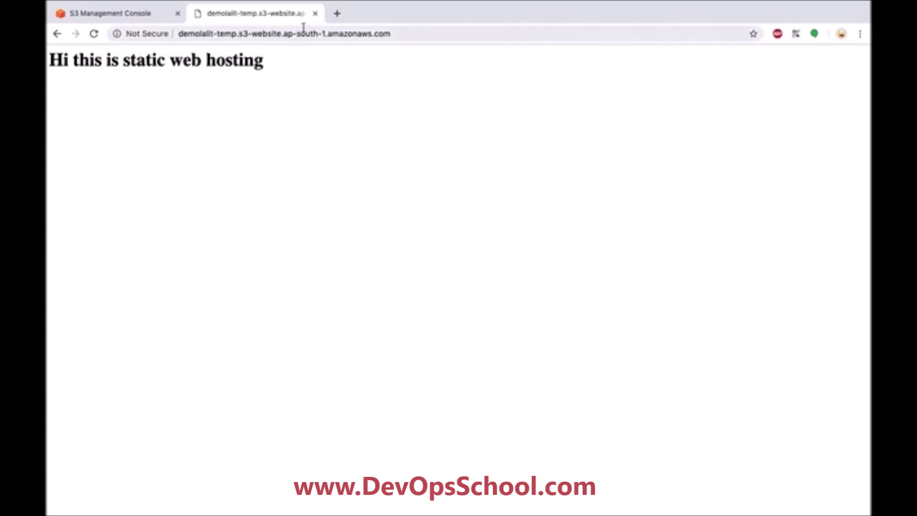
left_click(316, 14)
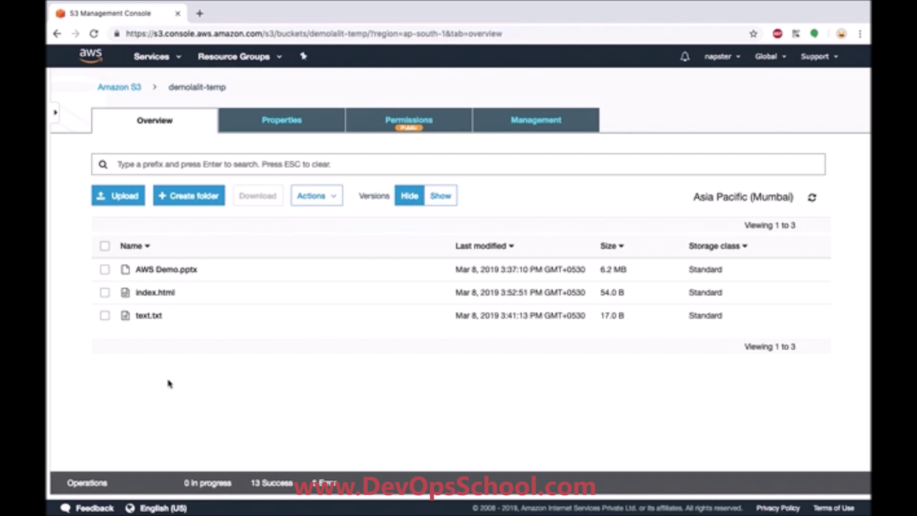
Search the web for "sample website" in a new tab, and open the Webs themes result separately
left_click(199, 13)
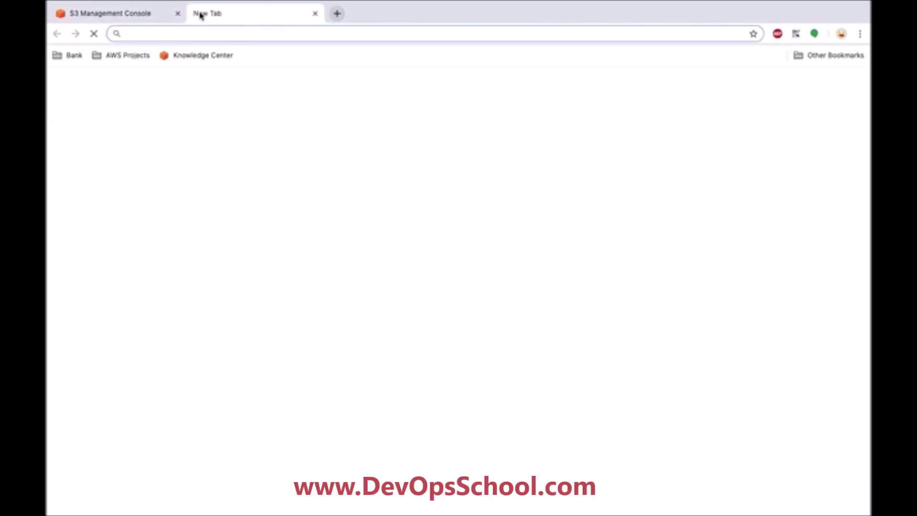
type("saml")
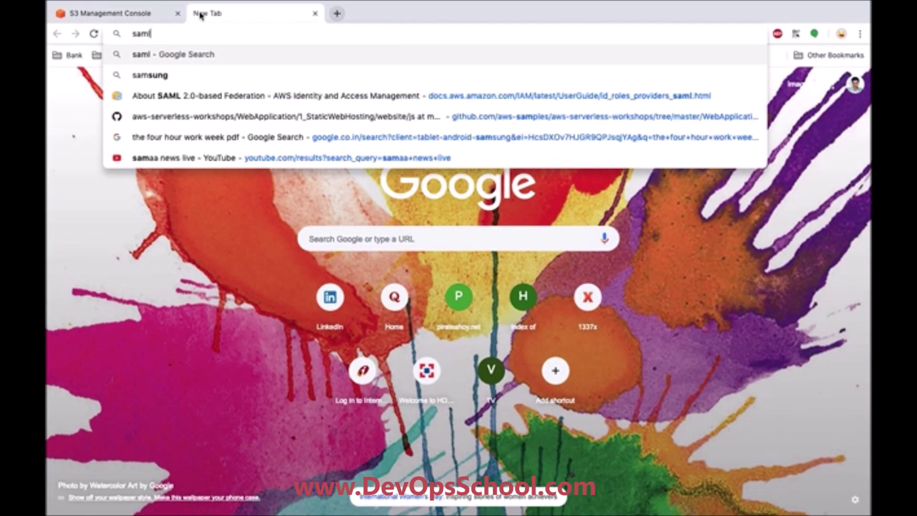
key("BackSpace")
type("ple website")
key("Return")
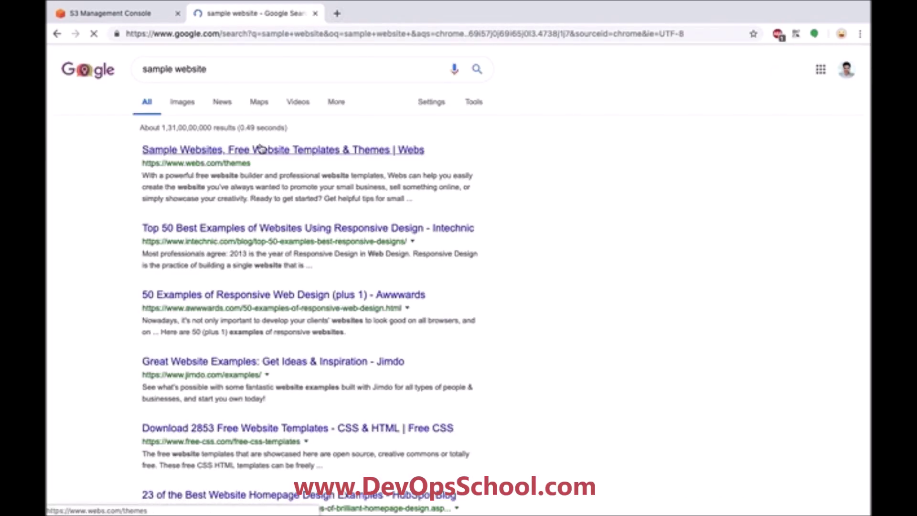
left_click(301, 150, "super")
left_click(394, 13)
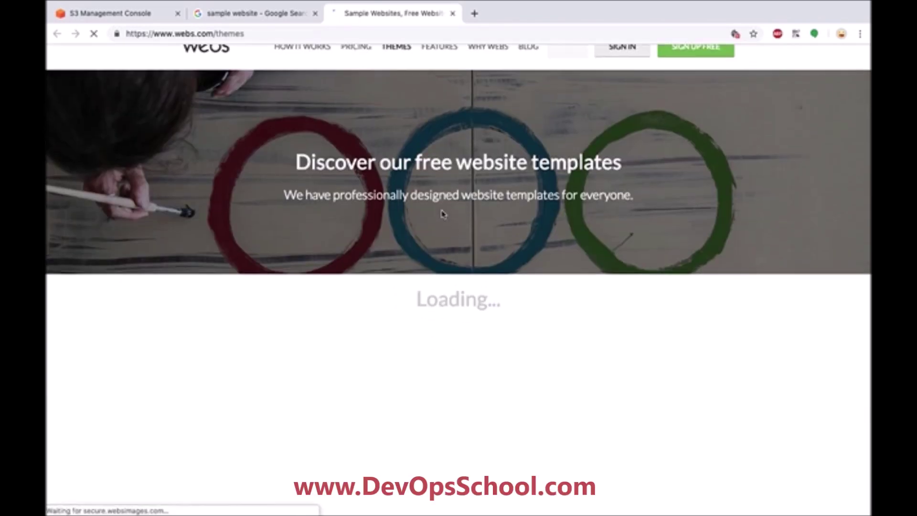
Browse the Webs website templates, preview the Refined theme, and close the page
scroll(443, 214, "down", 3)
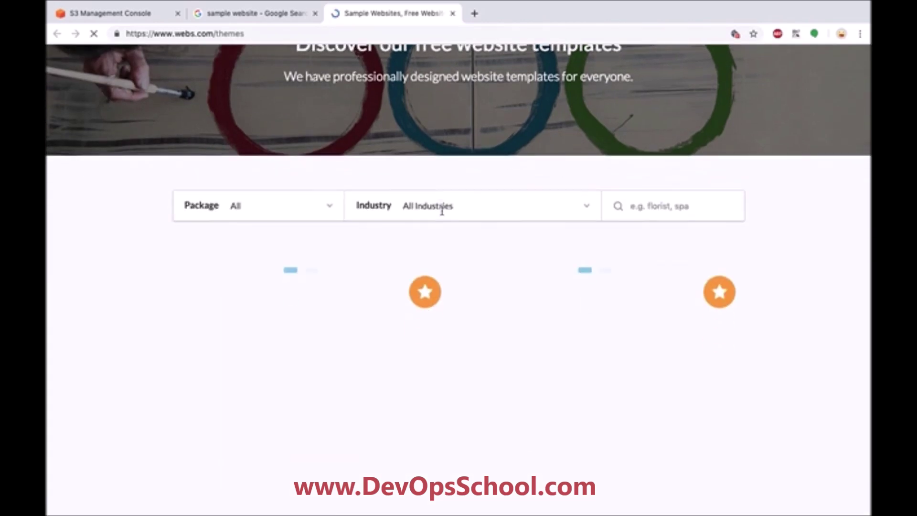
scroll(86, 311, "down", 4)
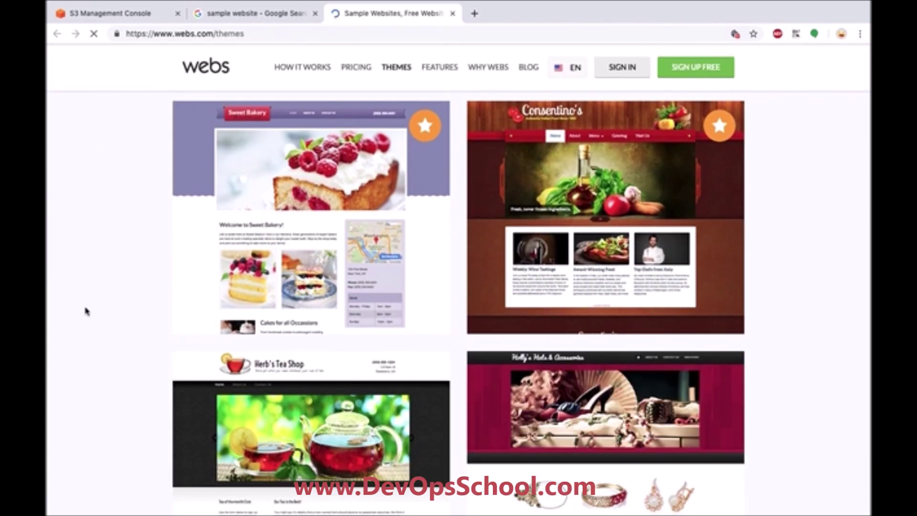
mouse_move(615, 227)
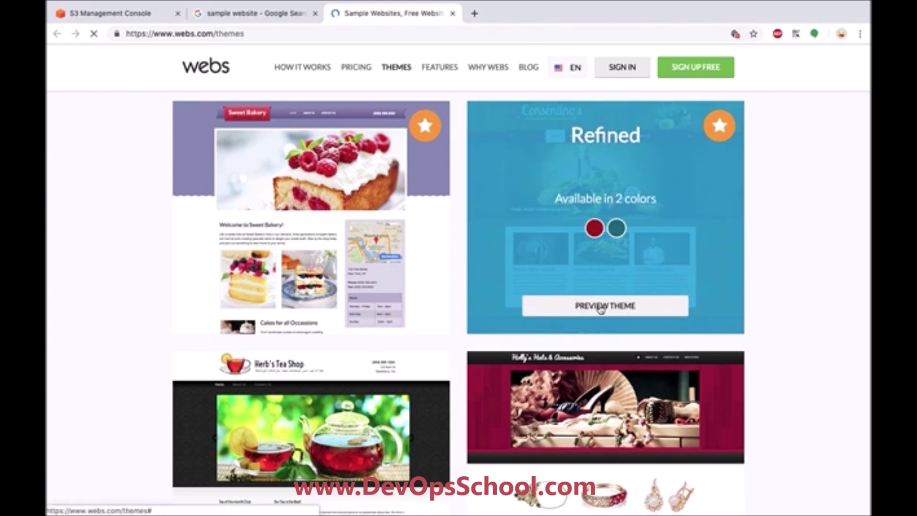
left_click(601, 306)
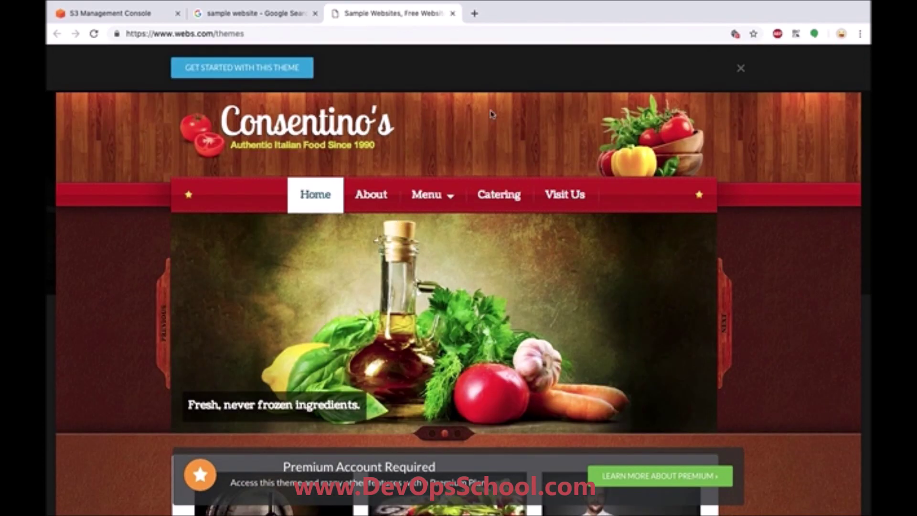
scroll(719, 176, "down", 6)
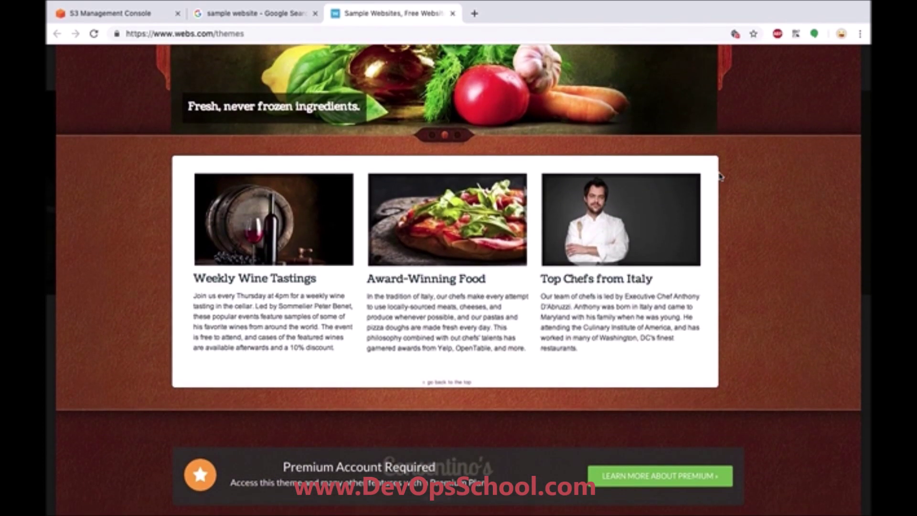
key("super+w")
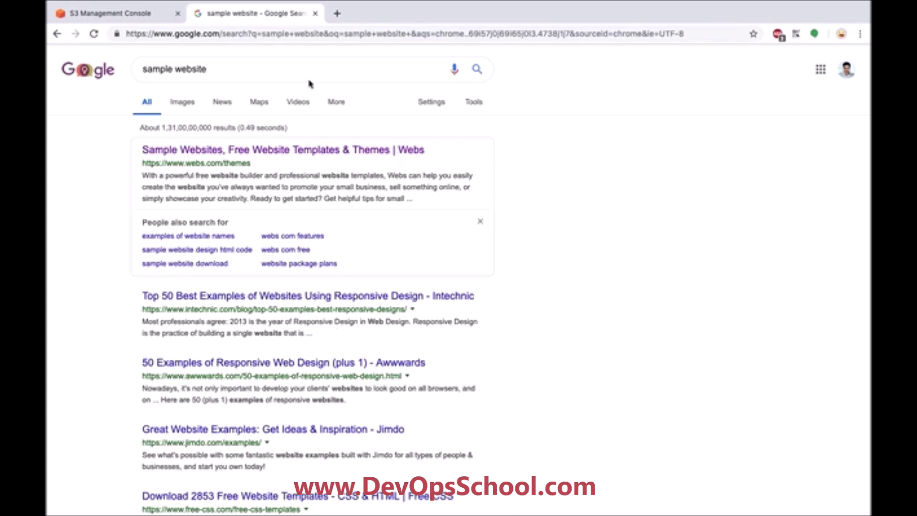
Search for "sample website free download" and open the Free CSS website templates result in its own tab
left_click(344, 63)
type("f")
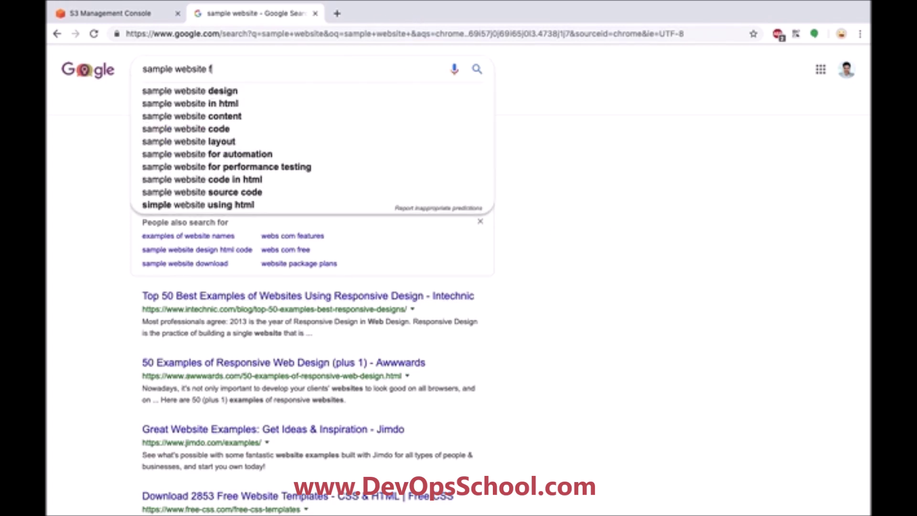
type("ree")
left_click(231, 91)
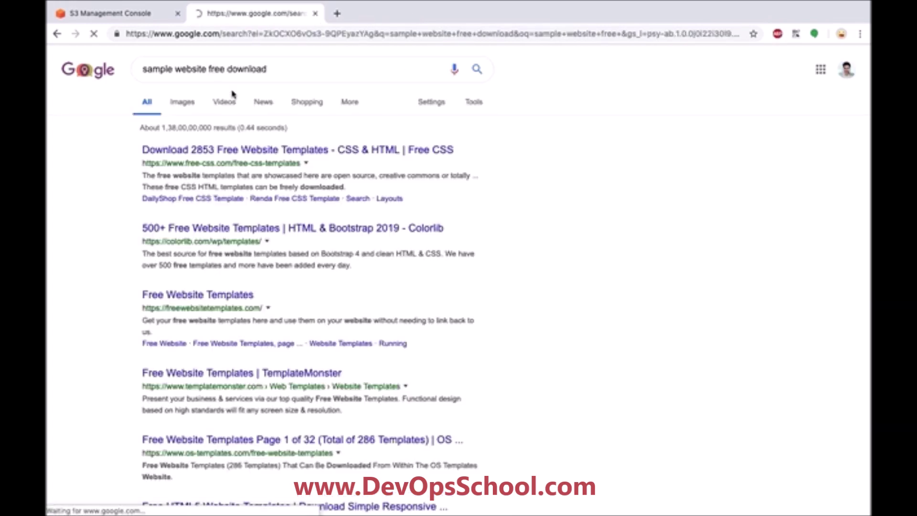
left_click(231, 151, "super")
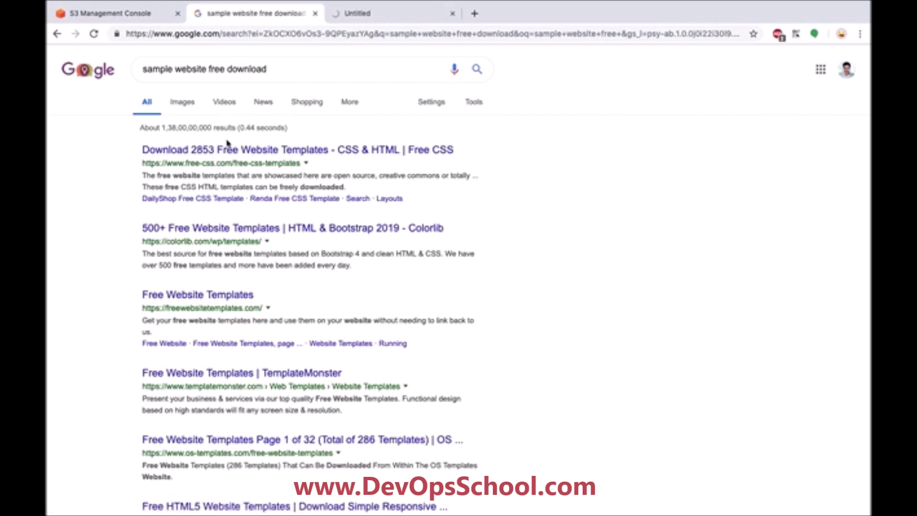
left_click(412, 14)
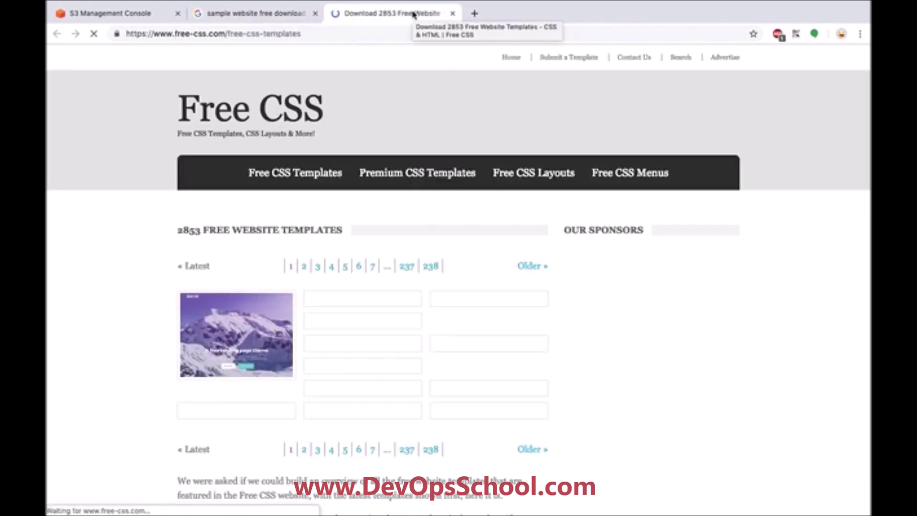
Download the Snow template from the Free CSS website and unpack its zip archive in Downloads
scroll(589, 265, "down", 2)
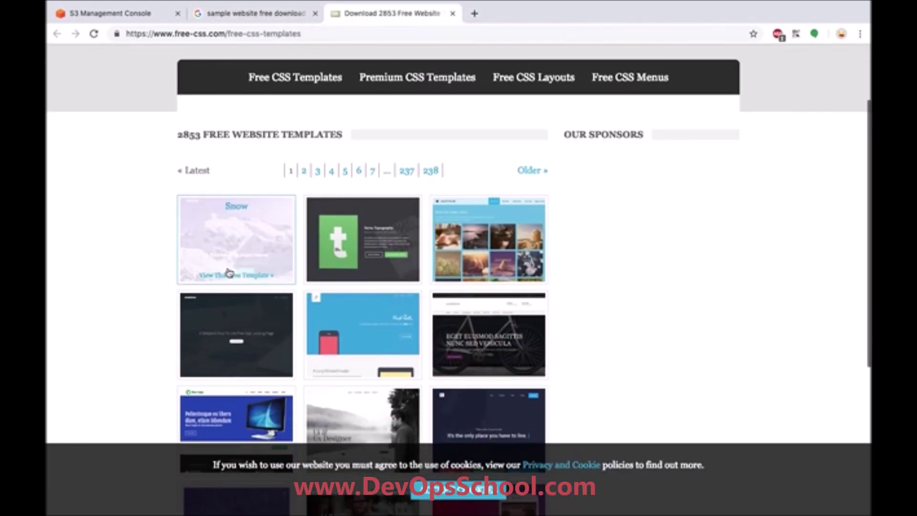
left_click(228, 273)
scroll(565, 287, "down", 3)
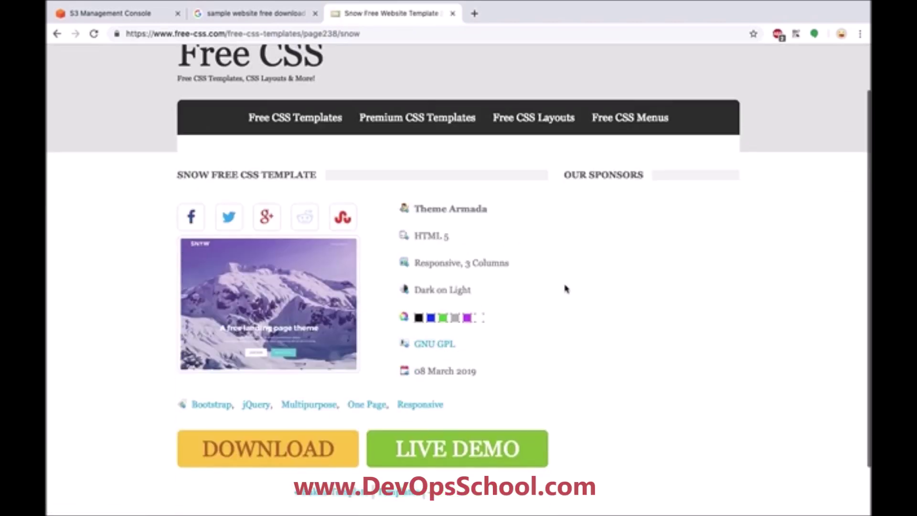
left_click(271, 391)
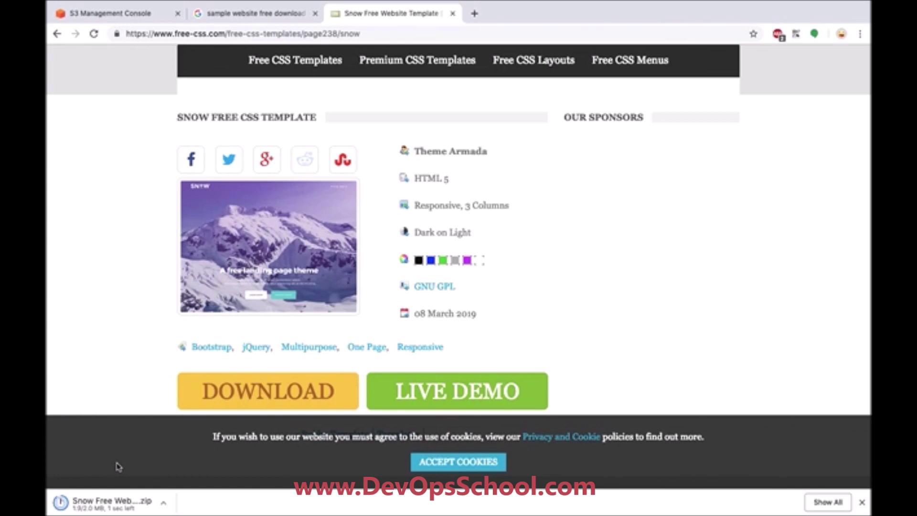
left_click(124, 504)
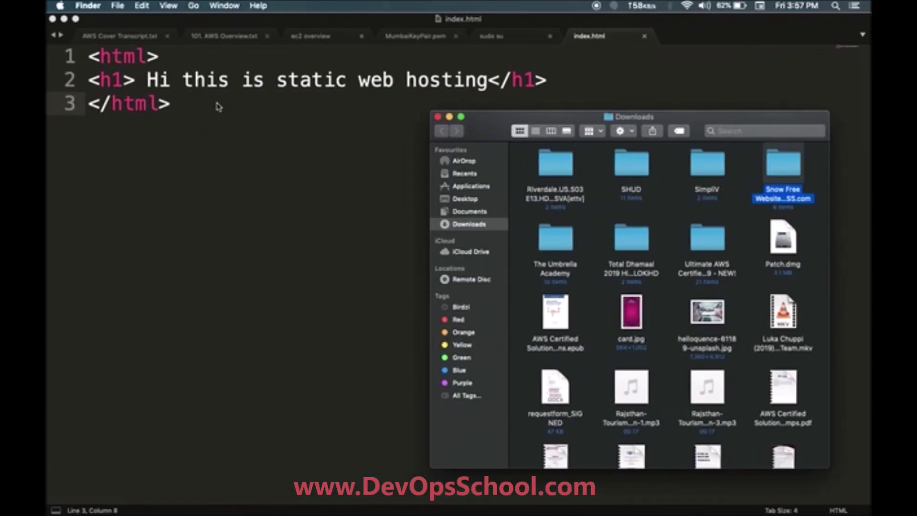
Start an upload to the demolalit-temp bucket and add all files and folders from the unpacked Snow template folder
key("ctrl+Right")
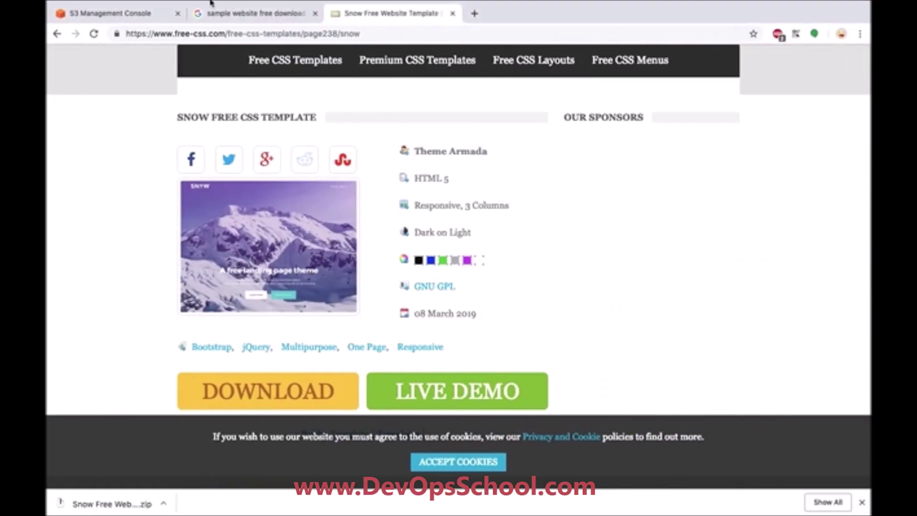
left_click(143, 9)
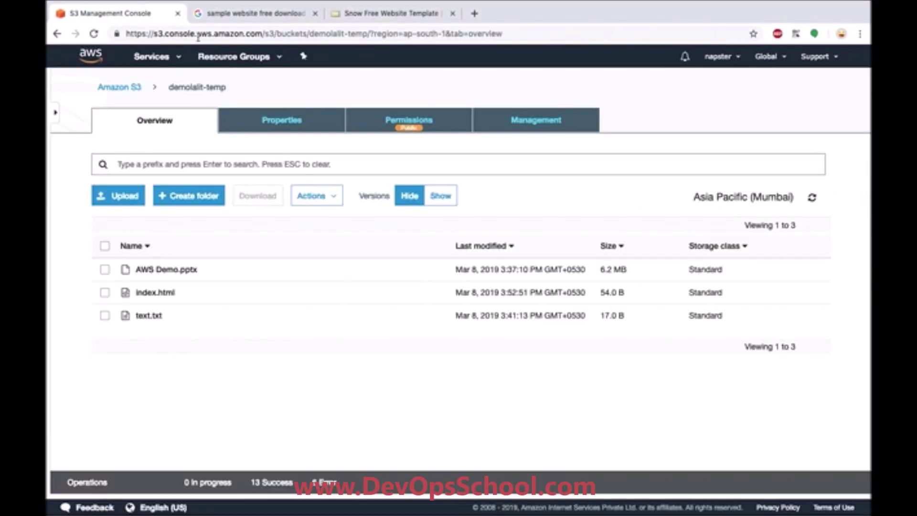
left_click(127, 199)
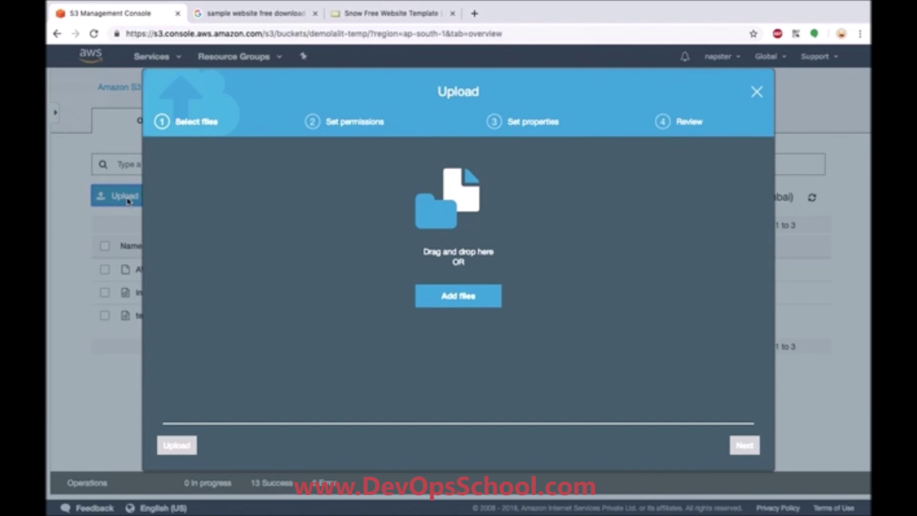
key("ctrl+Left")
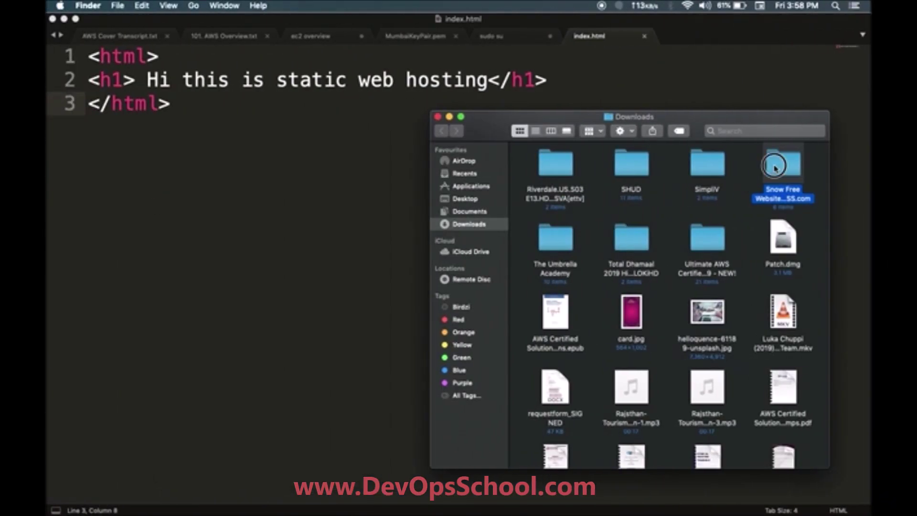
double_click(775, 168)
key("super+a")
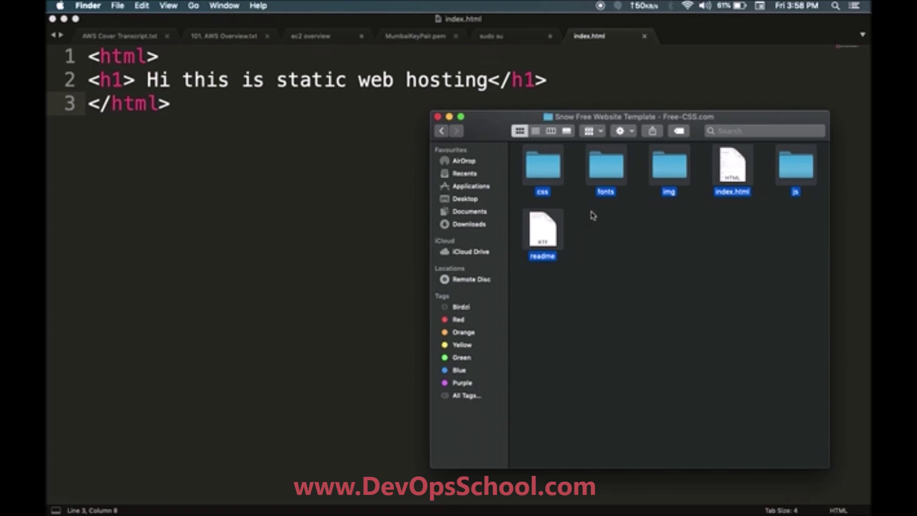
left_click_drag(551, 177, 351, 249)
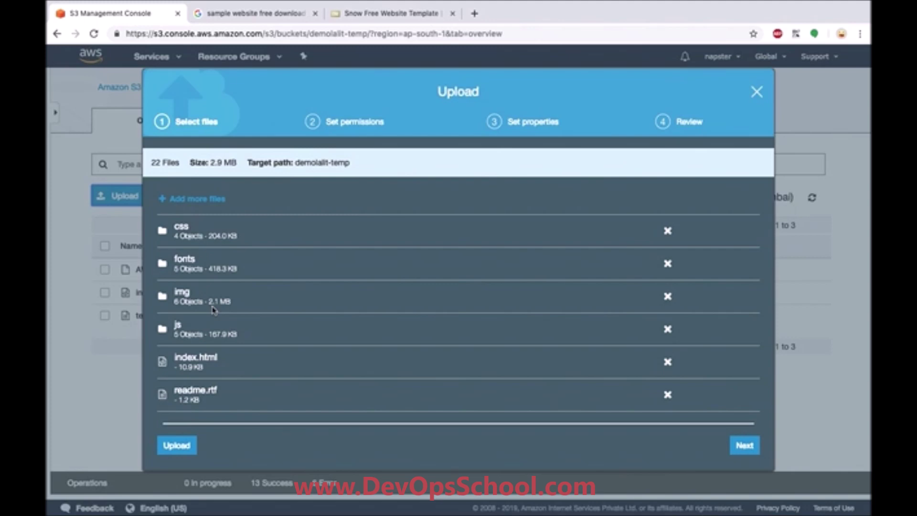
Grant public read access to the upload's objects, keep the Standard storage class, and proceed to the upload review
left_click(749, 445)
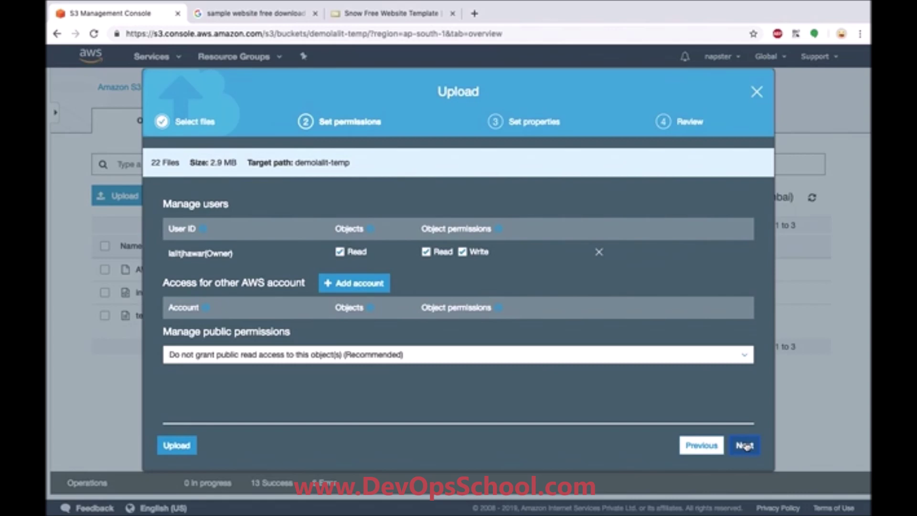
left_click(351, 354)
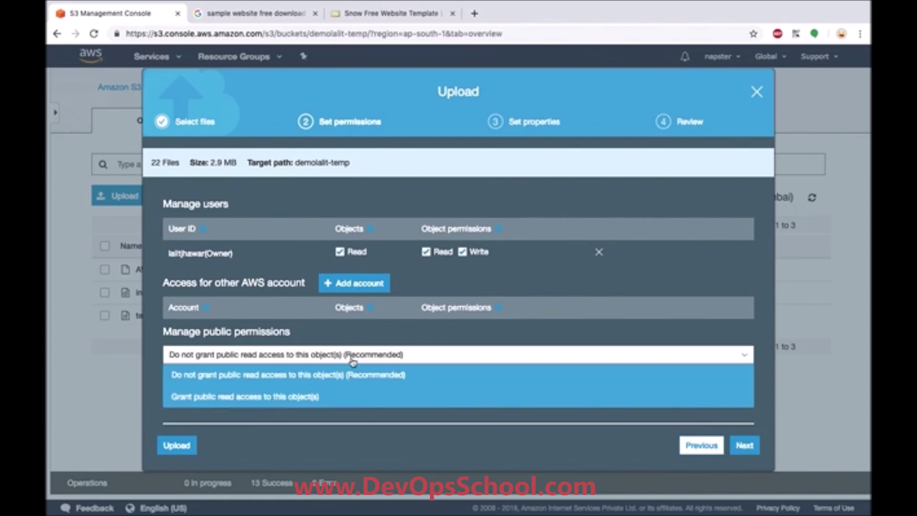
left_click(352, 398)
scroll(396, 401, "down", 1)
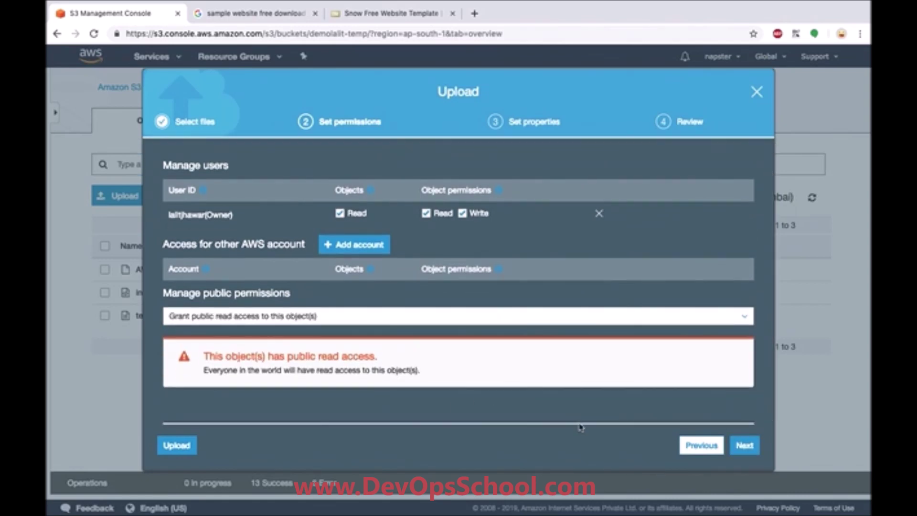
left_click(743, 451)
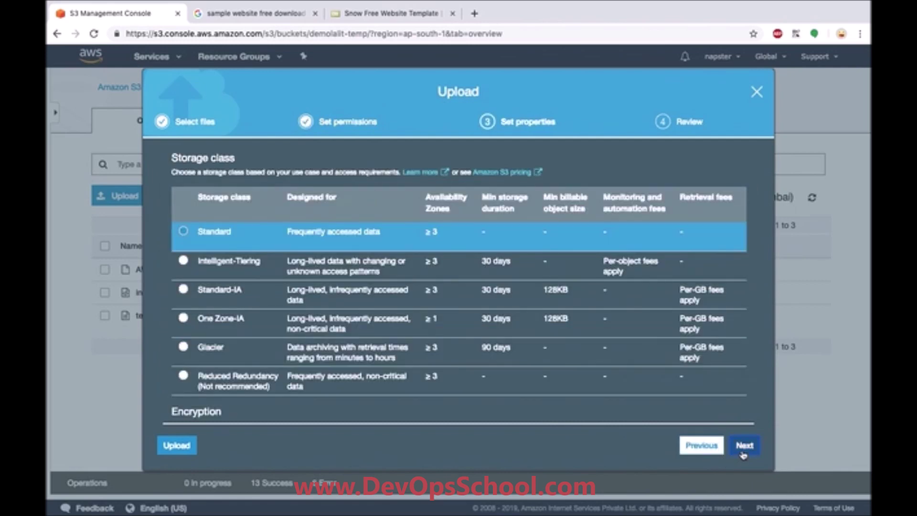
left_click(743, 446)
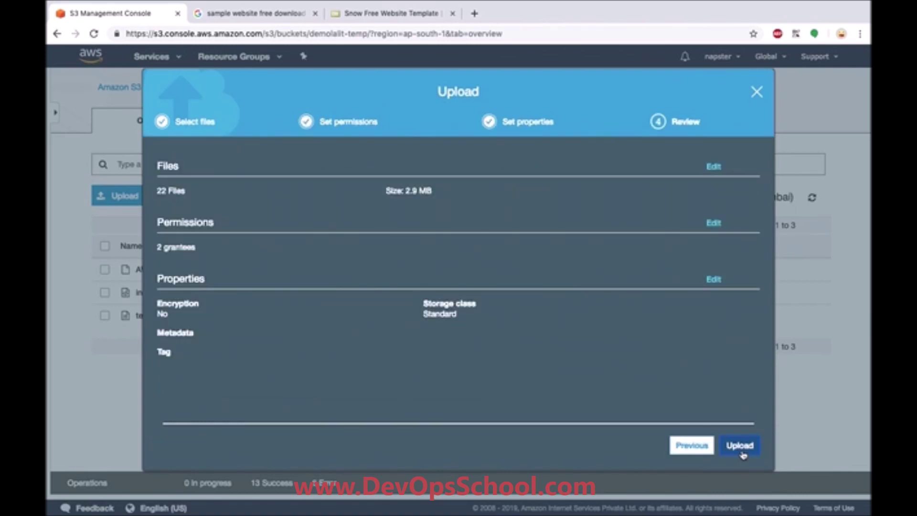
Upload the reviewed template files to the demolalit-temp bucket and view the stored versions of index.html
left_click(739, 445)
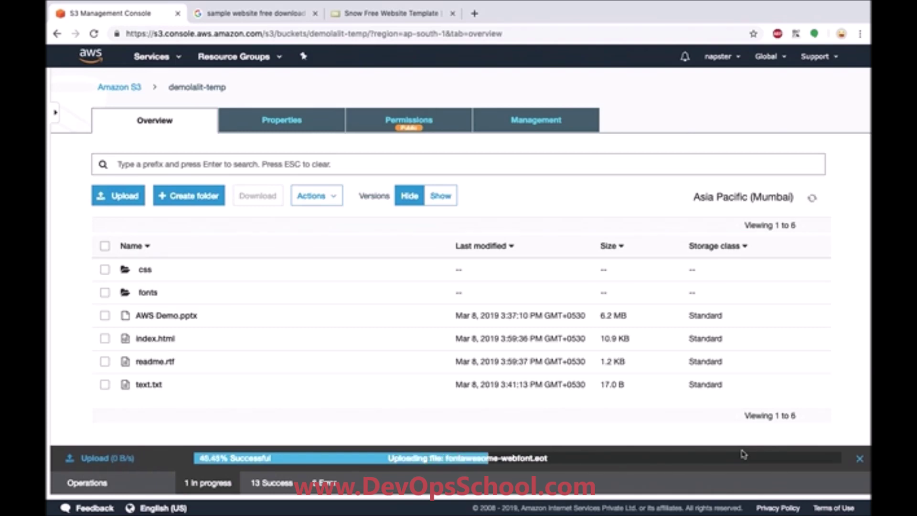
left_click(156, 339)
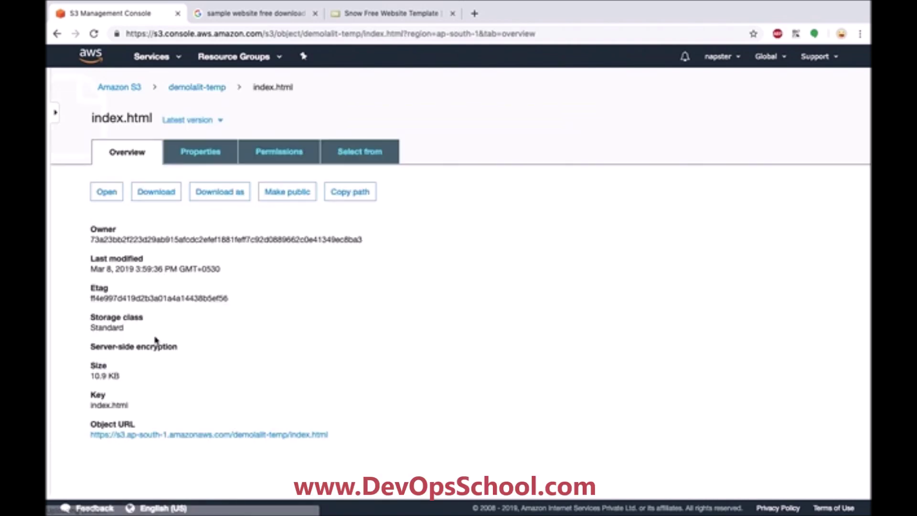
left_click(222, 122)
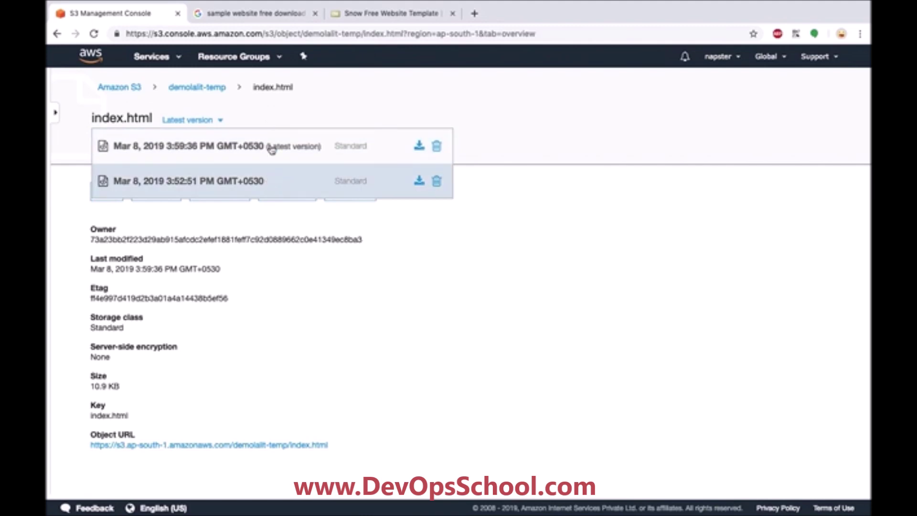
left_click(219, 95)
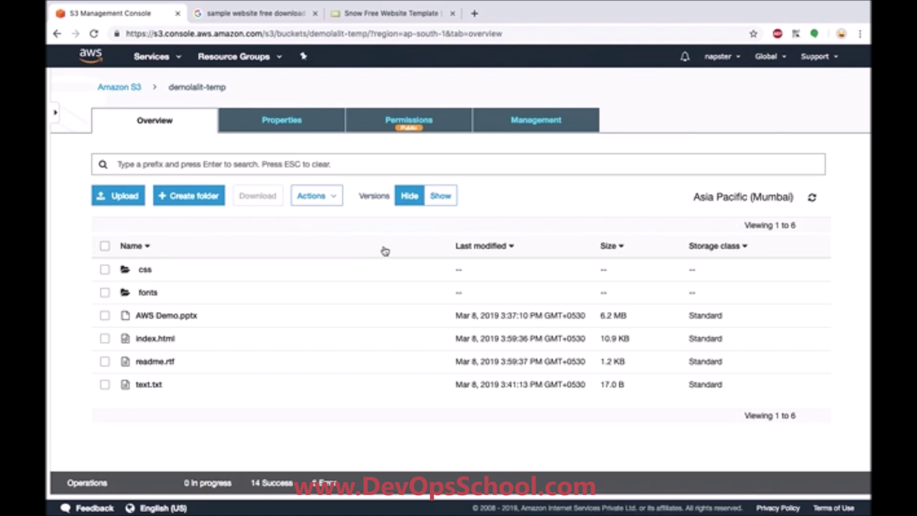
Refresh the bucket's object list and open the bucket's website endpoint from its static website hosting settings
left_click(811, 198)
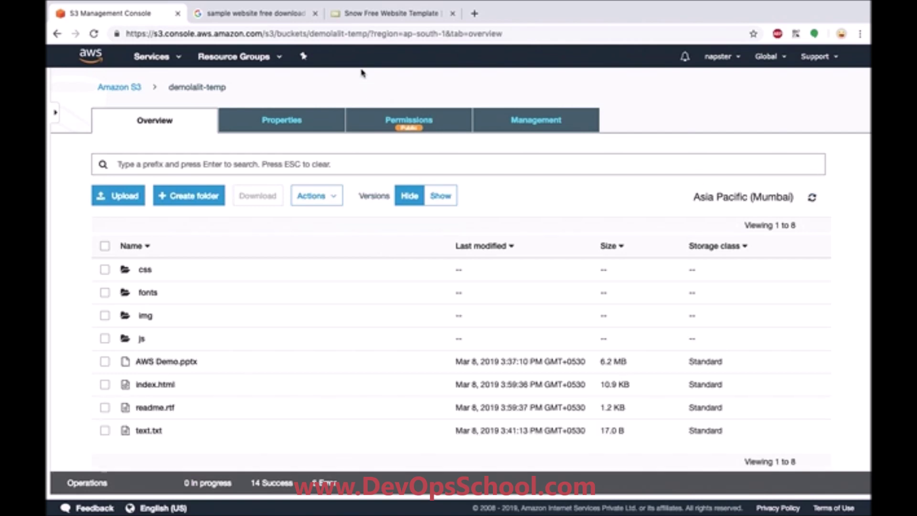
left_click(245, 131)
left_click(590, 194)
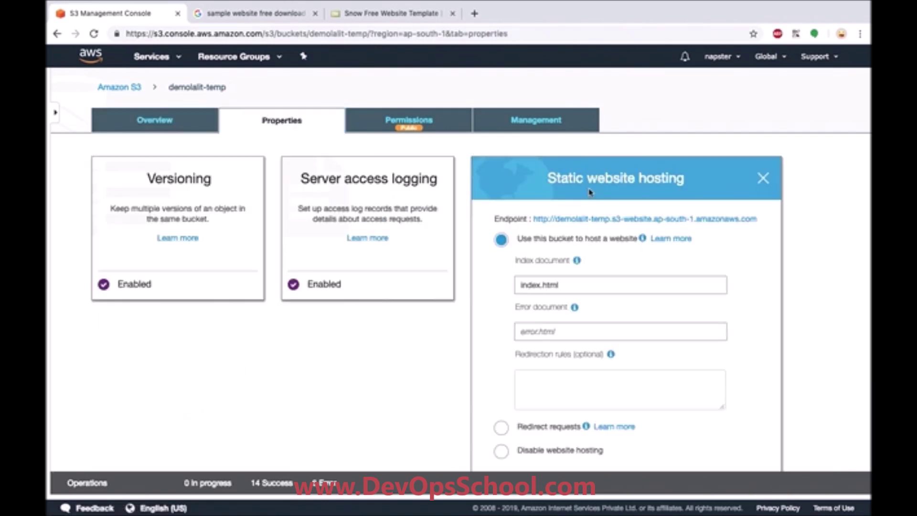
left_click(591, 220)
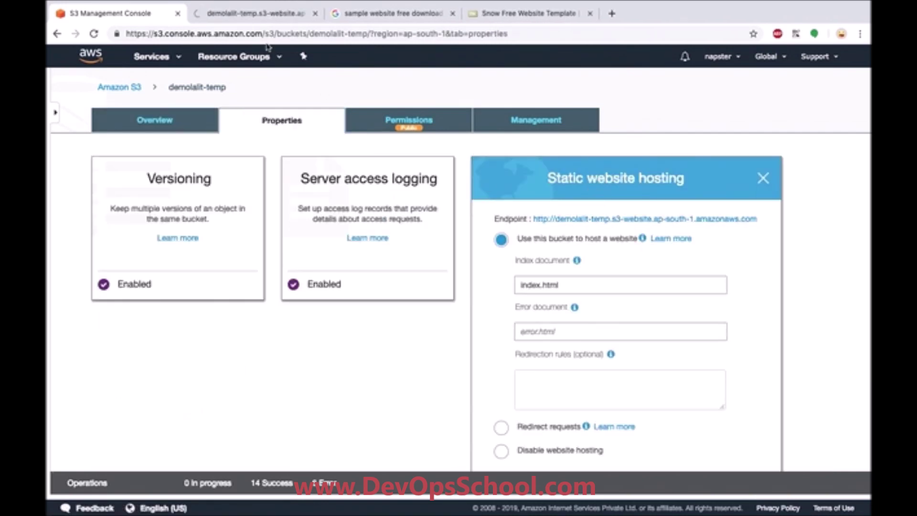
left_click(253, 14)
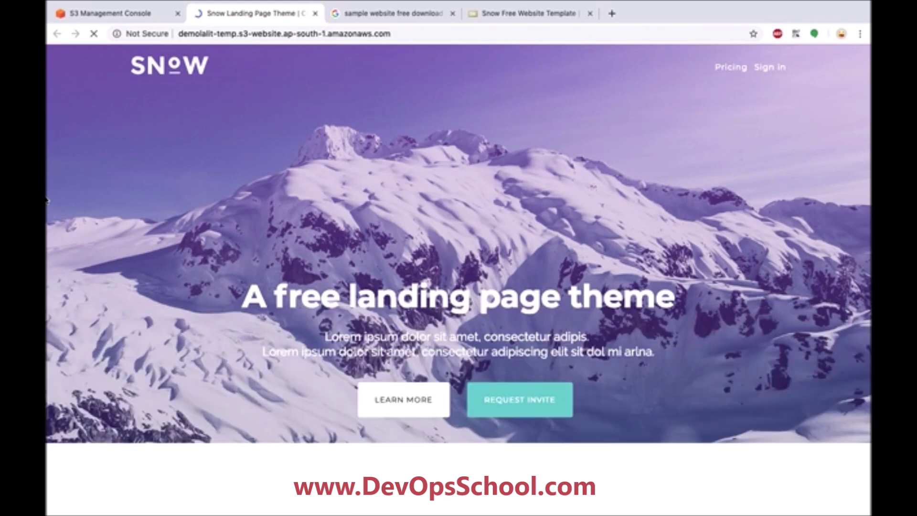
Examine the hosted Snow page from its landing banner through the pricing and invite sections to the footer, plus its web address
scroll(46, 201, "down", 3)
scroll(46, 201, "down", 7)
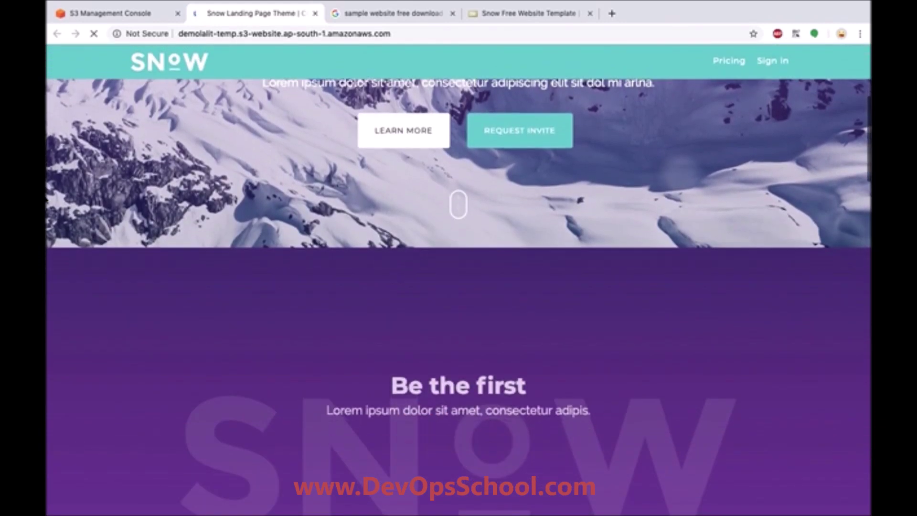
scroll(46, 201, "down", 5)
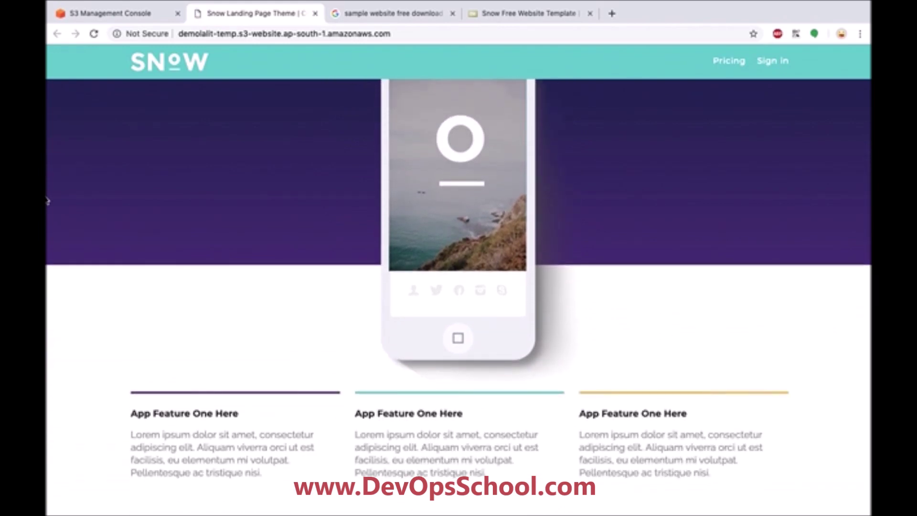
scroll(47, 201, "down", 5)
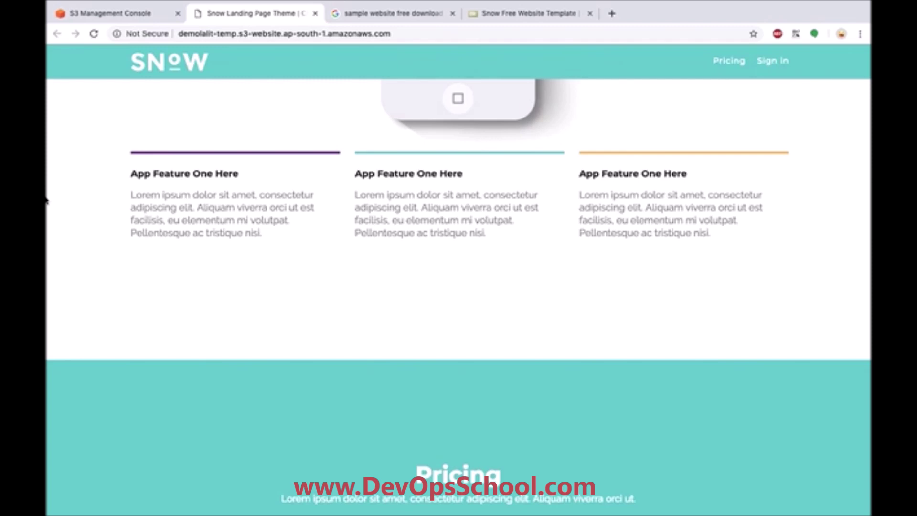
scroll(46, 200, "down", 8)
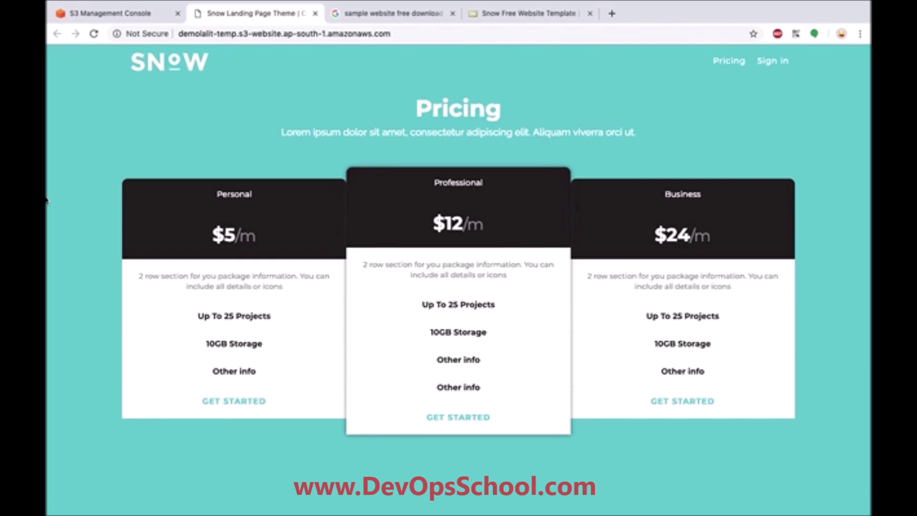
scroll(46, 201, "down", 15)
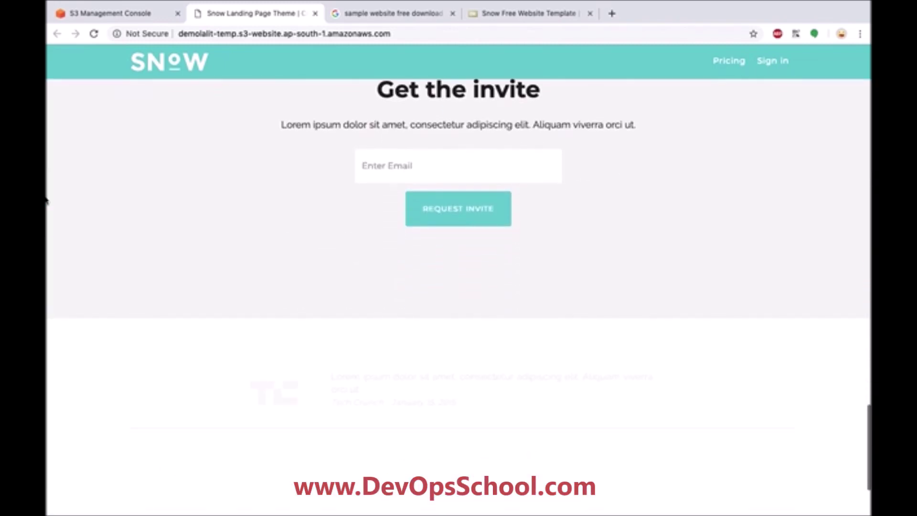
scroll(47, 200, "down", 3)
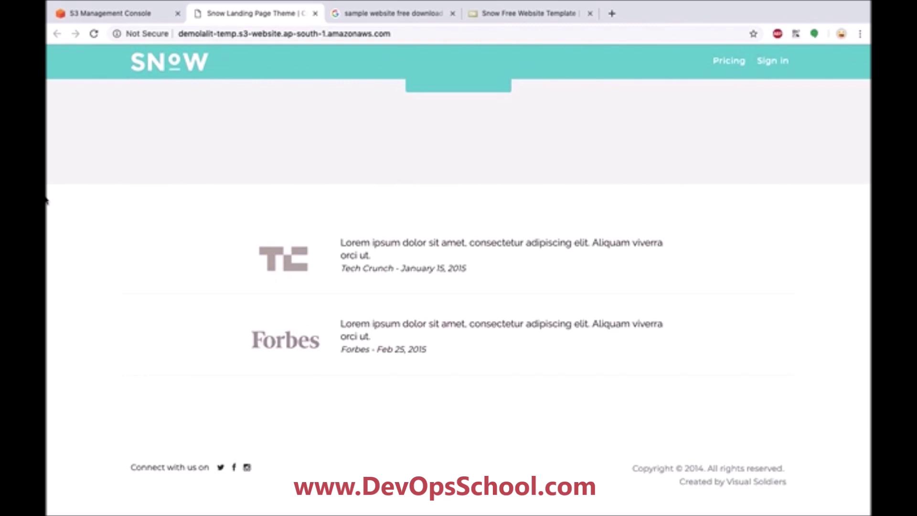
scroll(46, 200, "up", 15)
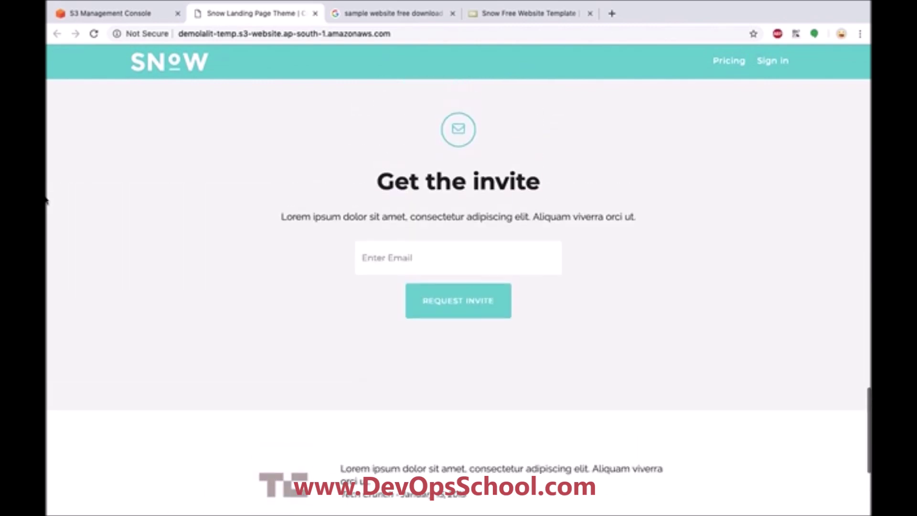
scroll(47, 200, "up", 10)
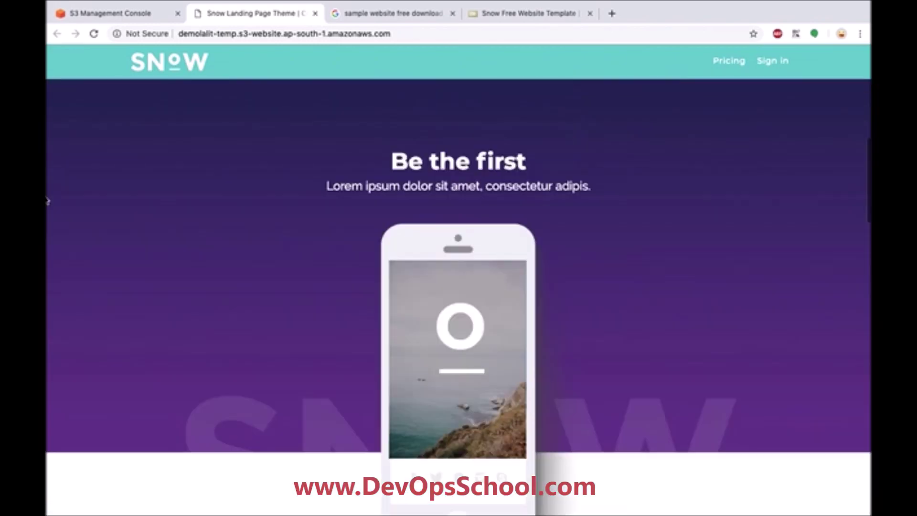
scroll(46, 201, "down", 5)
scroll(46, 201, "down", 2)
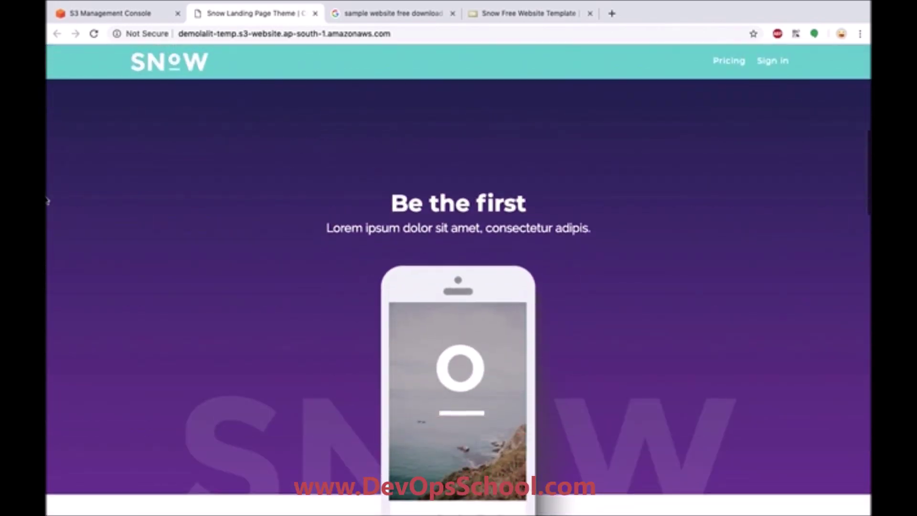
scroll(46, 201, "down", 8)
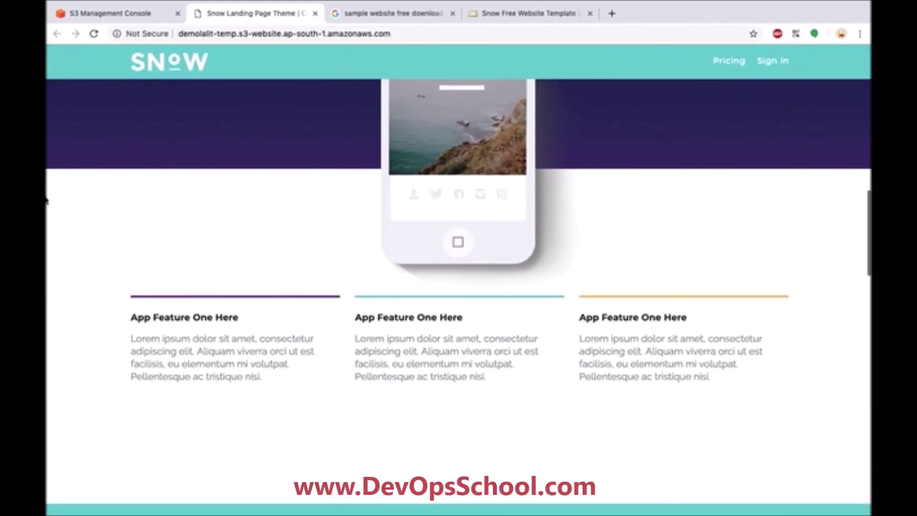
scroll(47, 201, "down", 10)
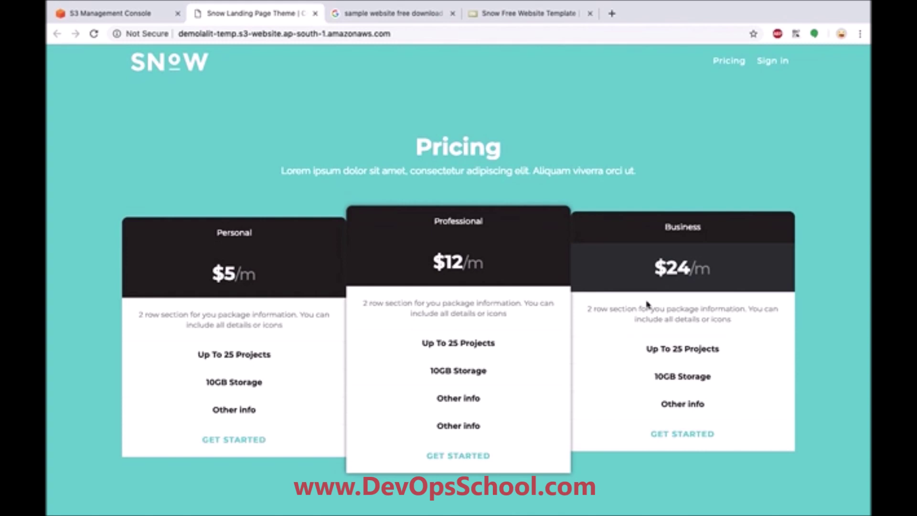
scroll(647, 304, "down", 15)
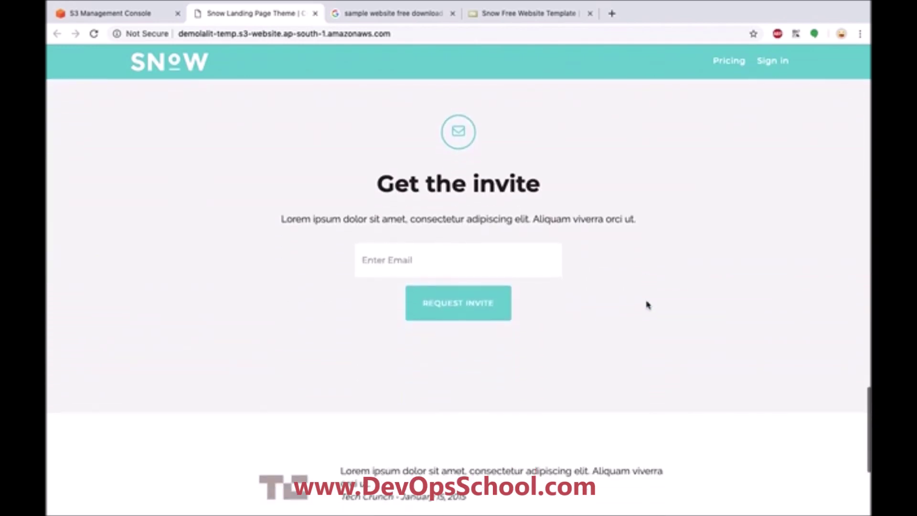
scroll(646, 305, "up", 15)
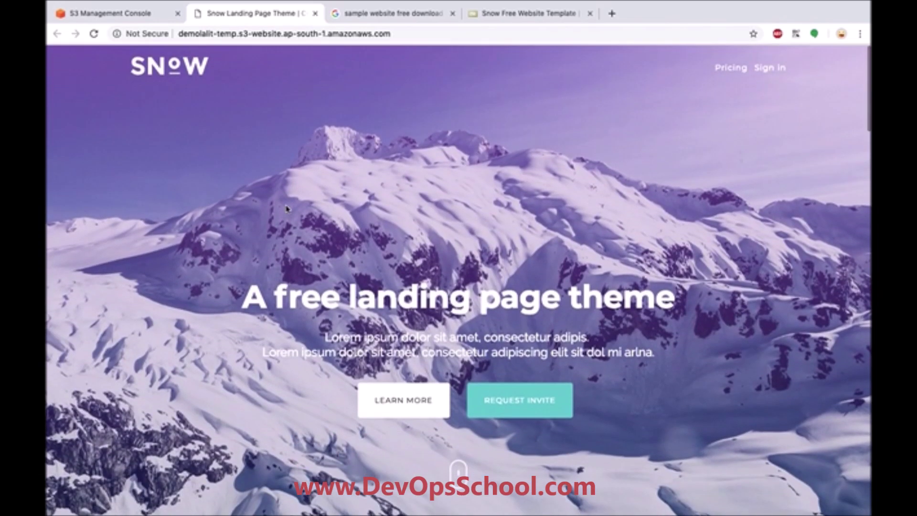
left_click(250, 34)
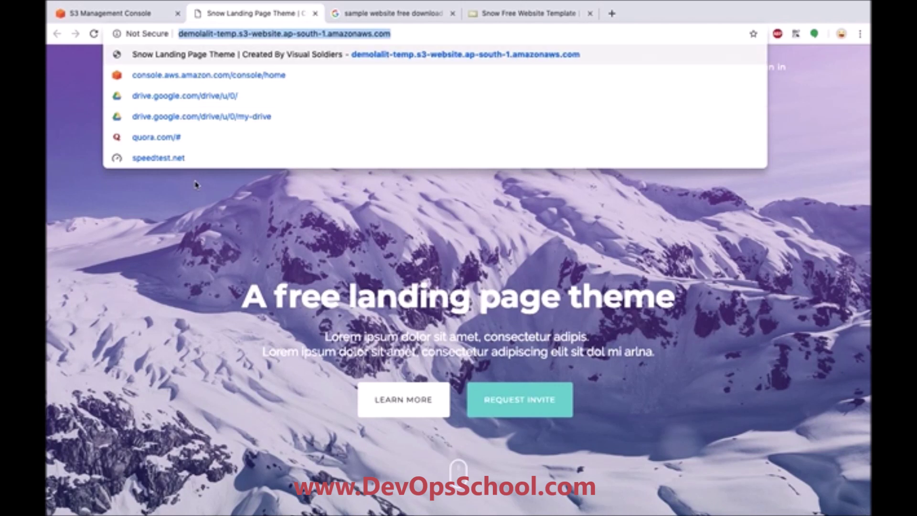
left_click(238, 266)
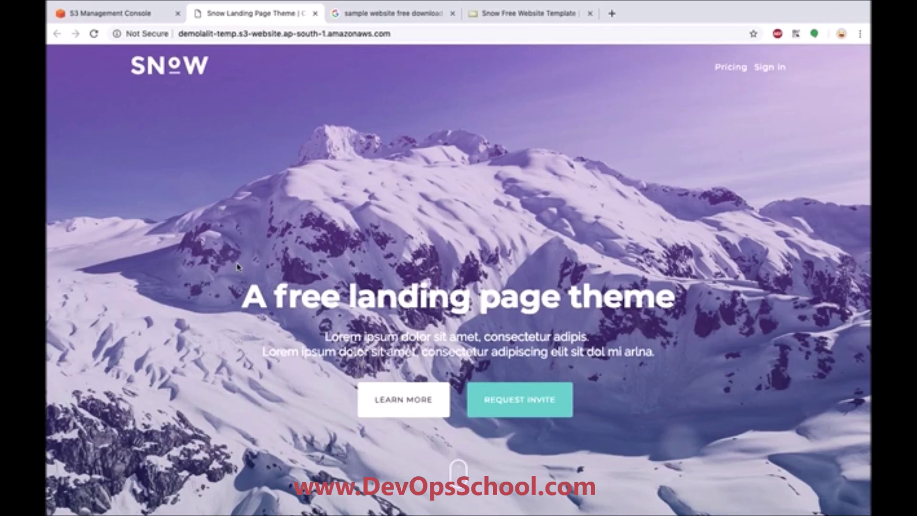
Close the bucket's static website hosting settings and look over its remaining property options
left_click(91, 13)
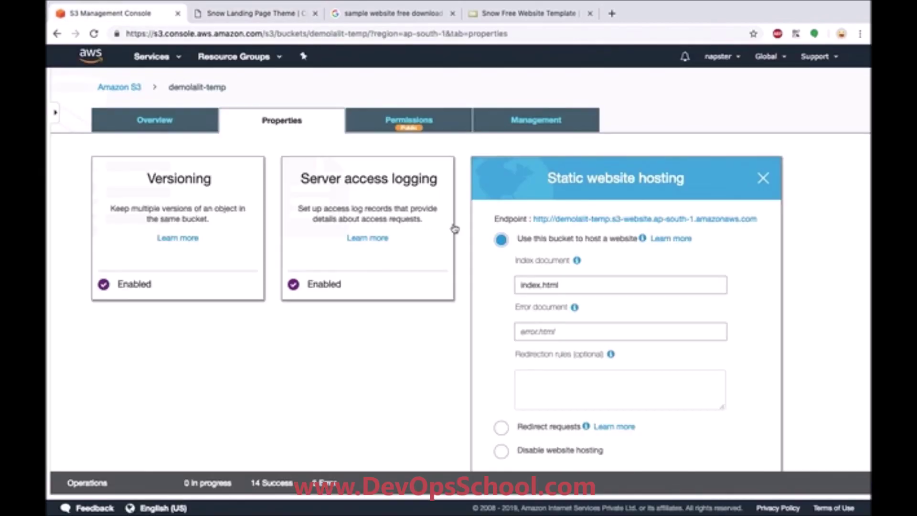
left_click(763, 178)
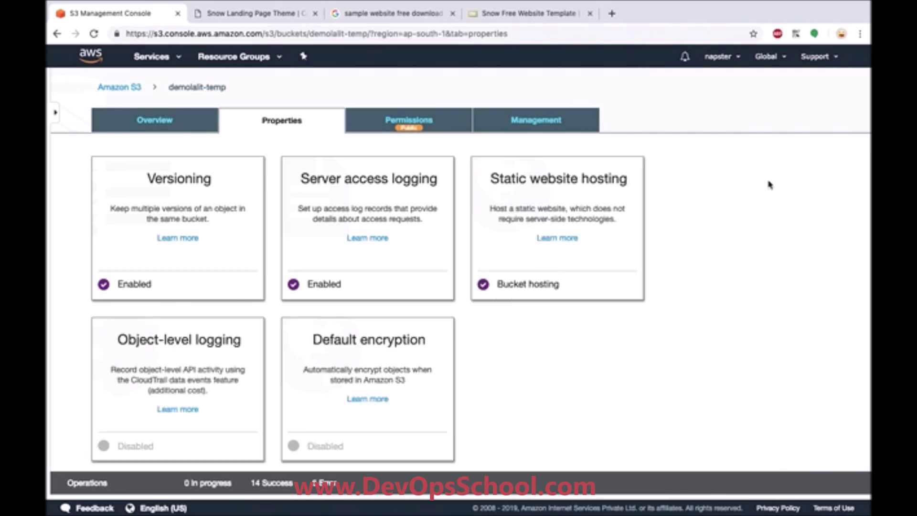
scroll(768, 185, "down", 3)
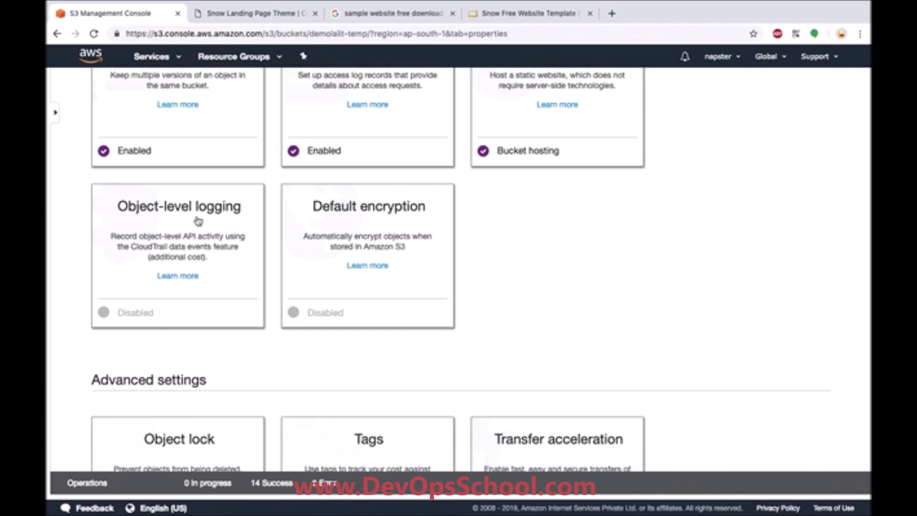
left_click(269, 23)
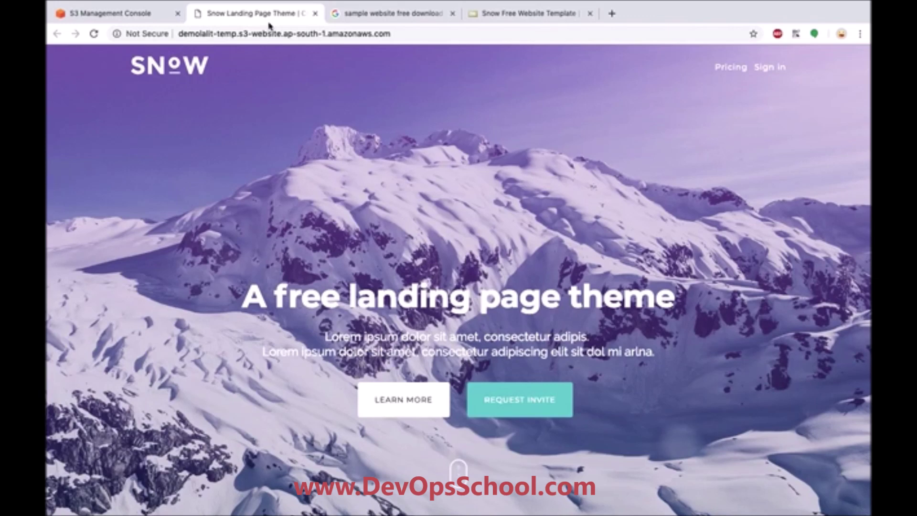
Return to the demolalit-temp bucket's overview and examine the uploaded folders and files, including index.html
left_click(113, 13)
scroll(199, 174, "up", 3)
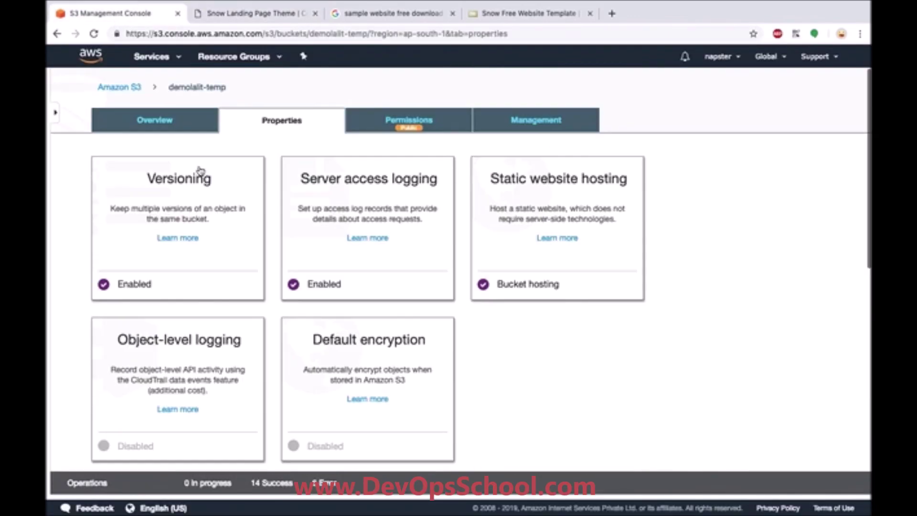
left_click(159, 131)
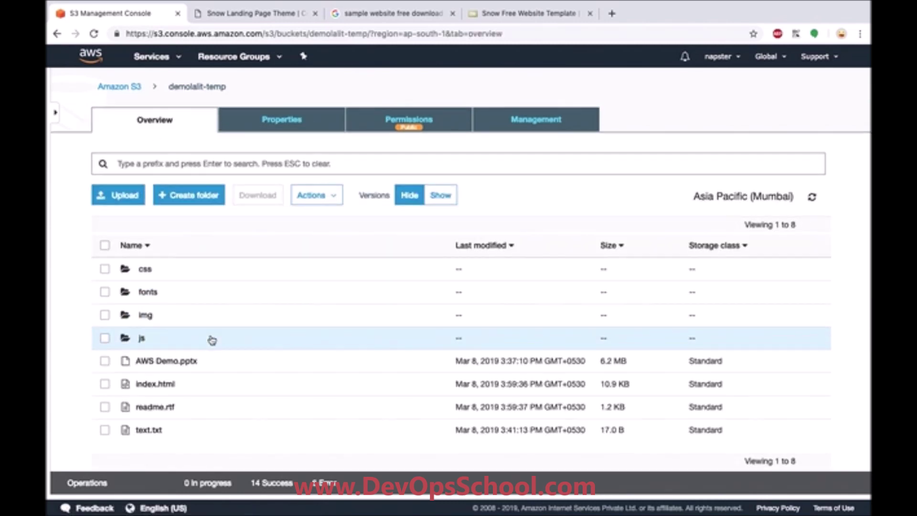
scroll(191, 335, "down", 2)
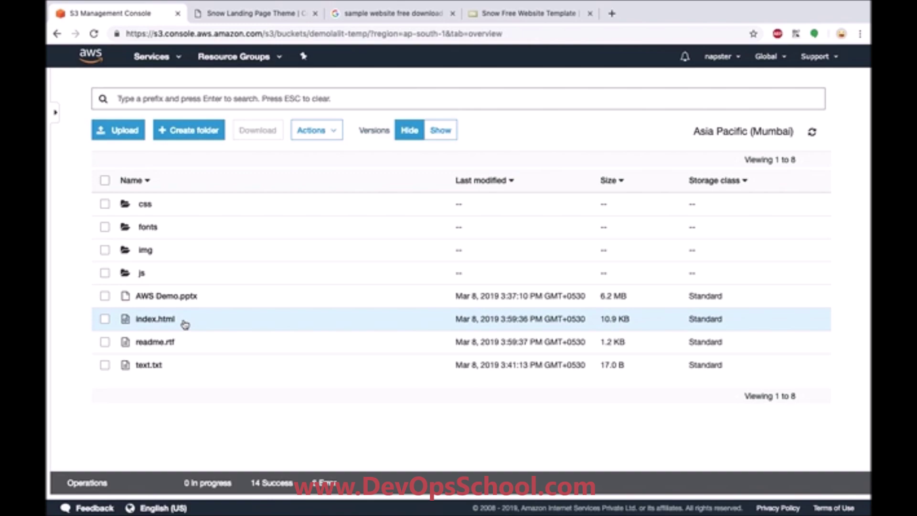
Switch to the hosted Snow site, follow its Pricing link, and return to the start of the page
left_click(249, 20)
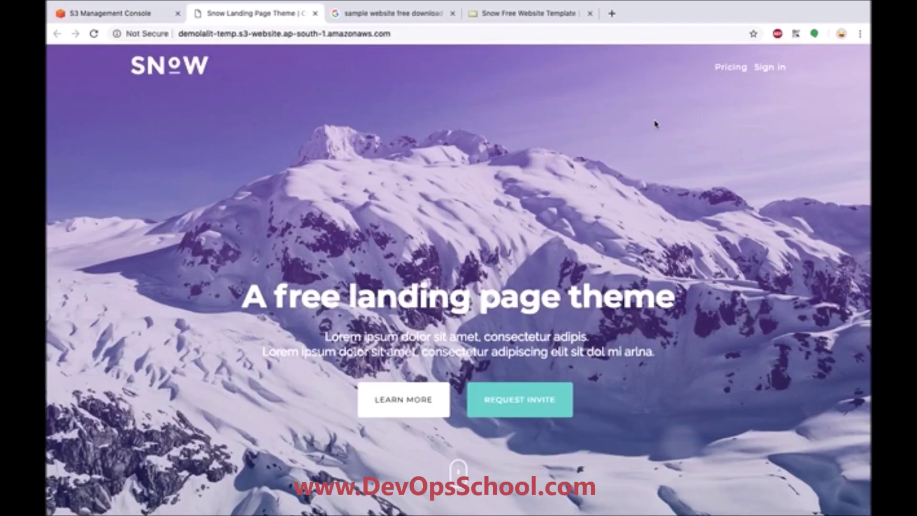
left_click(728, 69)
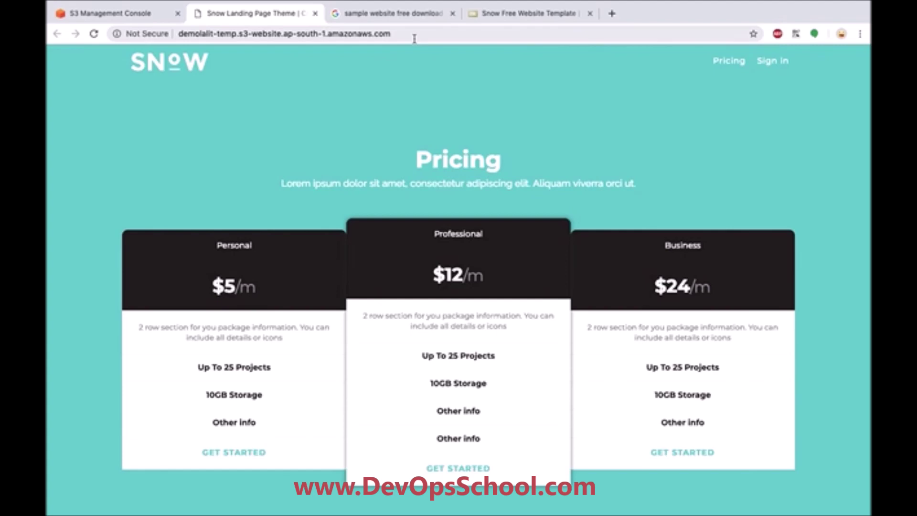
scroll(416, 122, "up", 10)
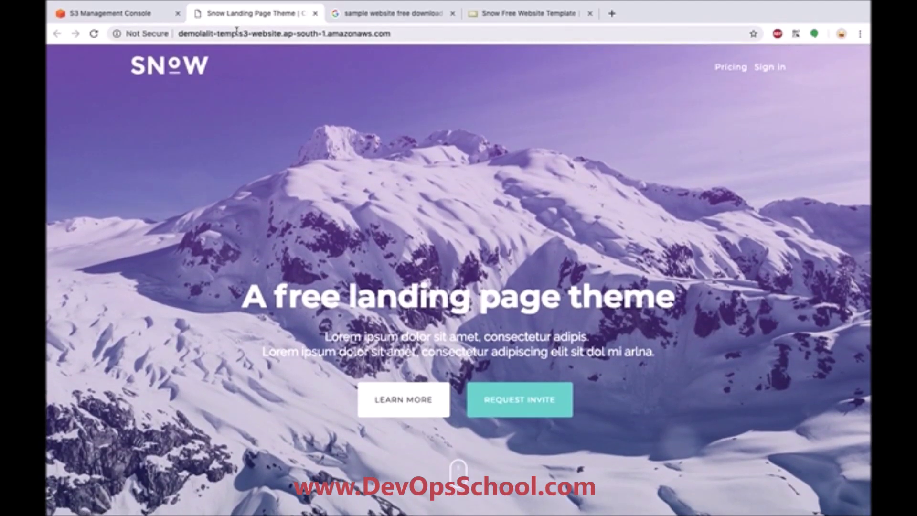
Check the hosted site's connection security information and highlight the bucket name demolalit-temp in its address
left_click_drag(237, 34, 140, 37)
left_click(141, 35)
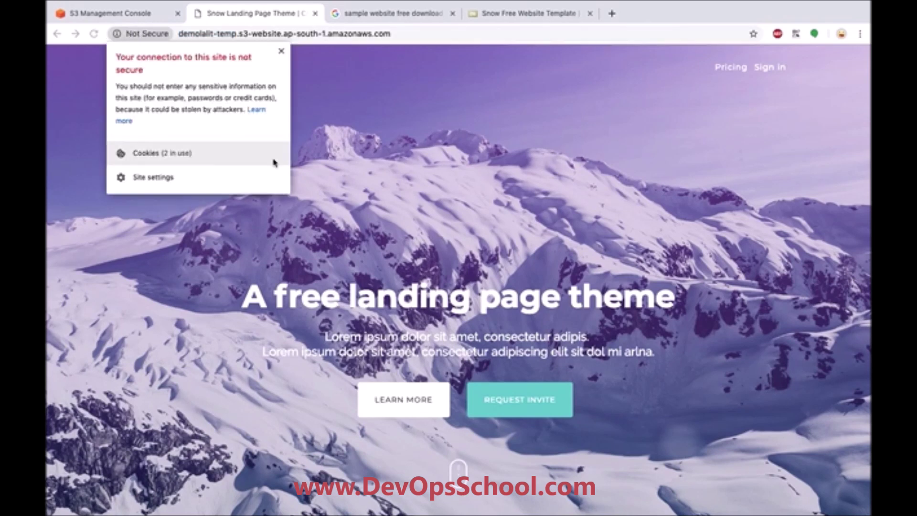
left_click(281, 52)
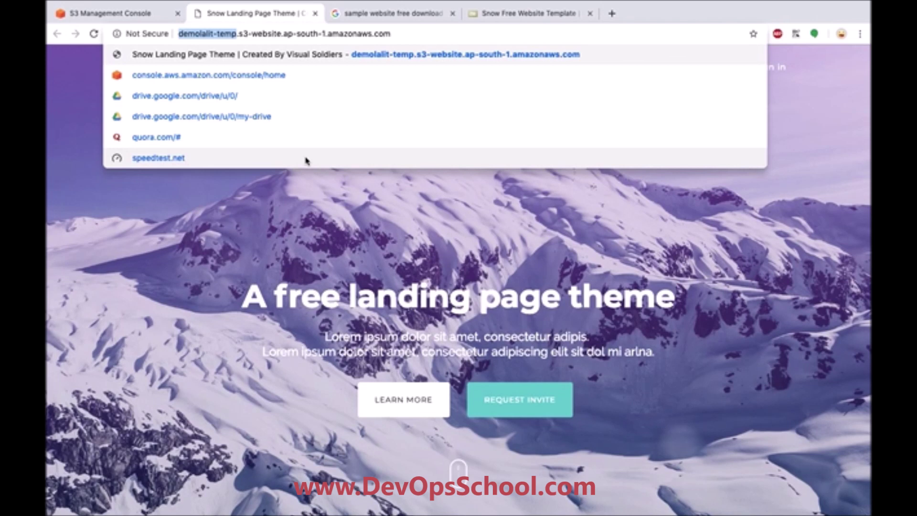
Return to the S3 console, view the demolalit-temp bucket's default encryption property, and close it
left_click(304, 226)
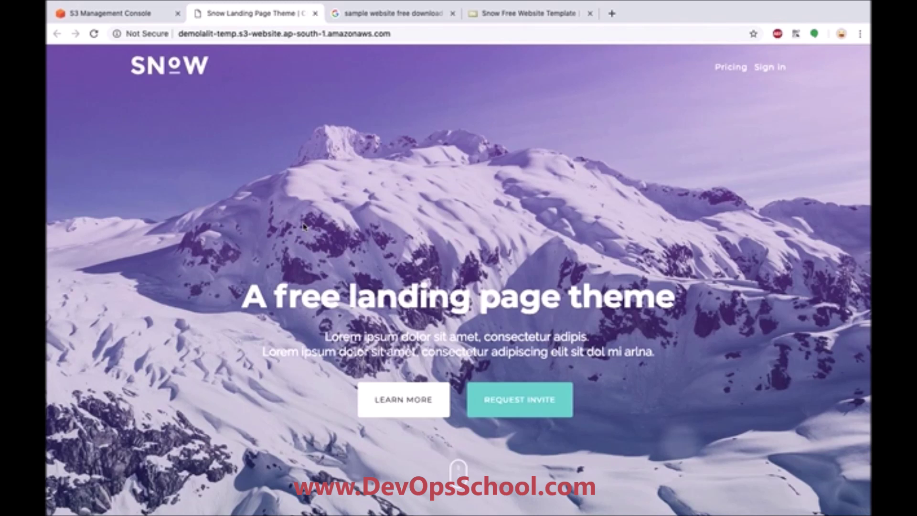
left_click(152, 19)
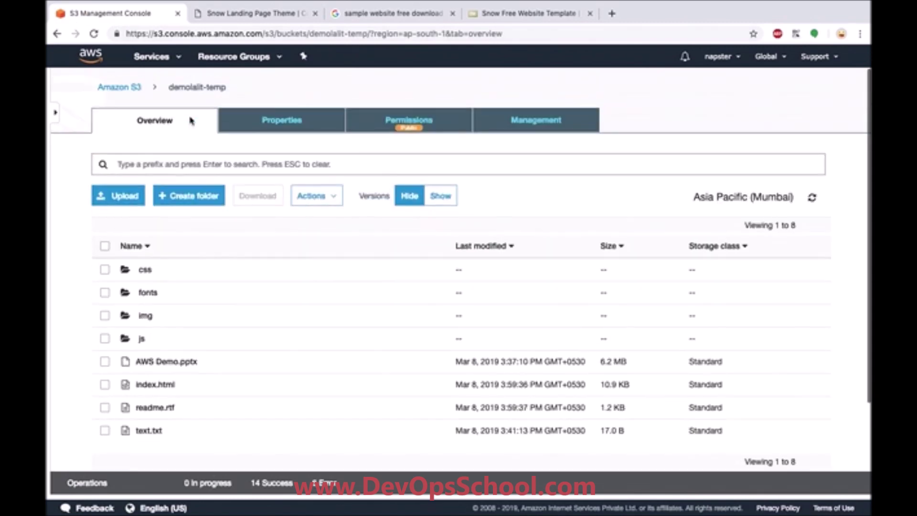
left_click(242, 132)
scroll(288, 249, "down", 5)
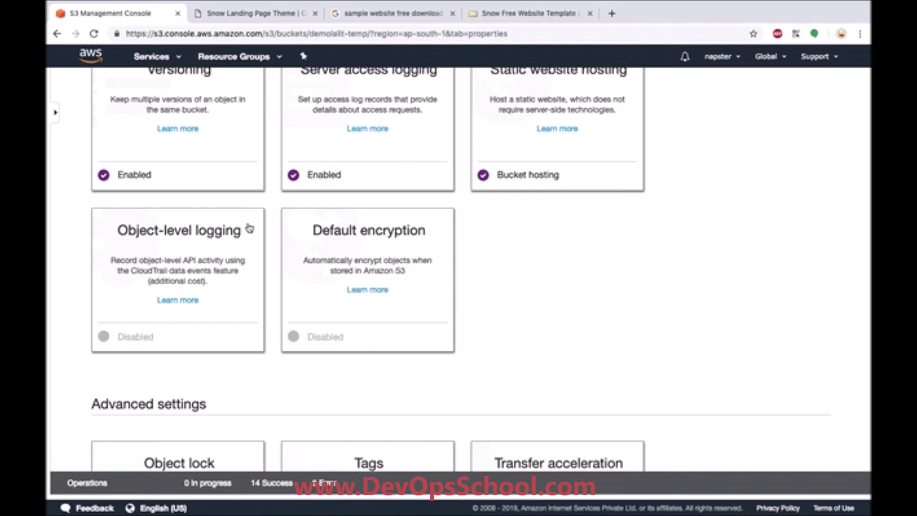
left_click(362, 248)
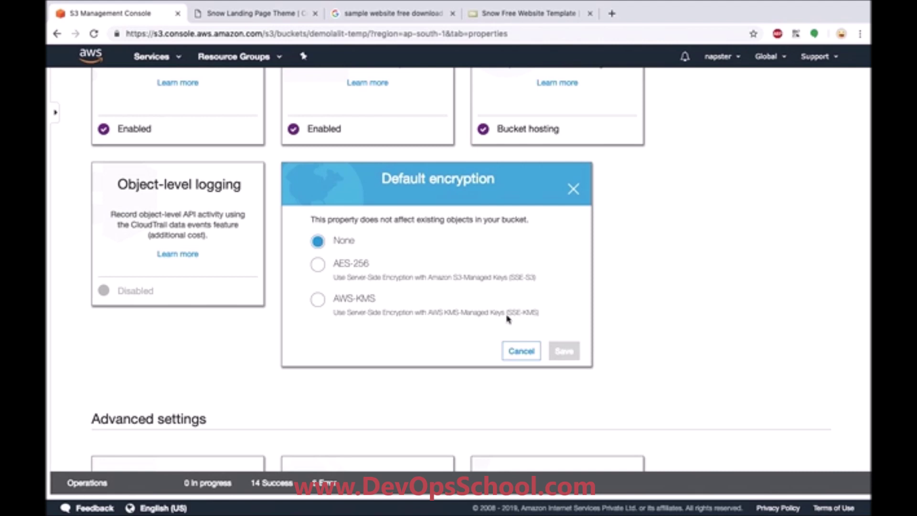
left_click(577, 198)
Look over the advanced settings, examine the None, AES-256 and AWS-KMS choices under default encryption, and cancel
scroll(576, 197, "down", 5)
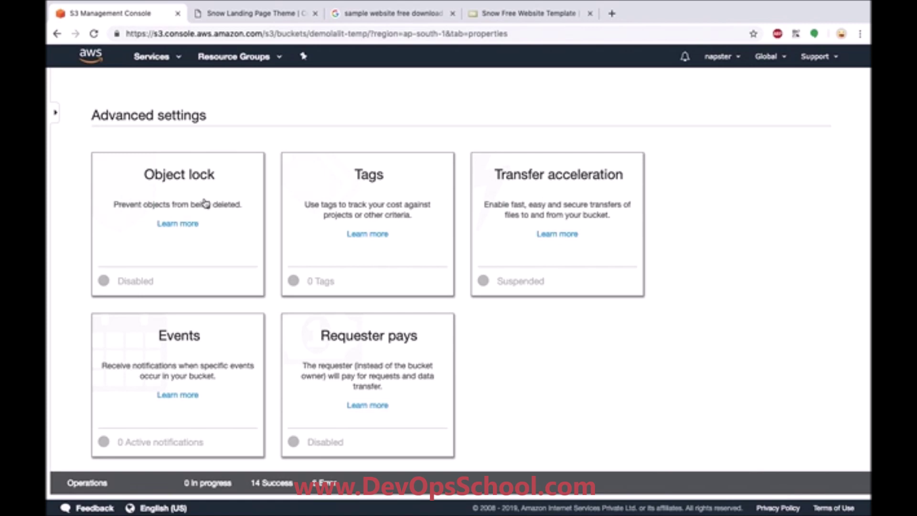
scroll(204, 203, "up", 2)
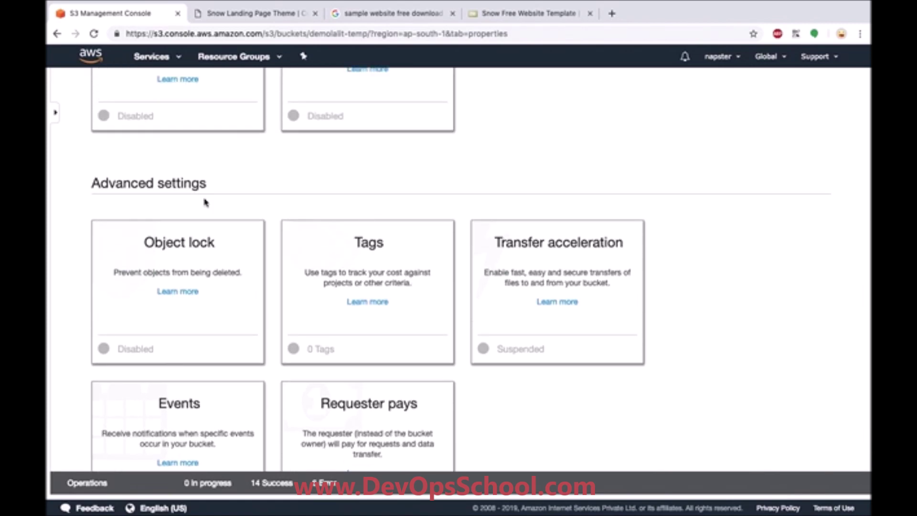
scroll(204, 203, "up", 3)
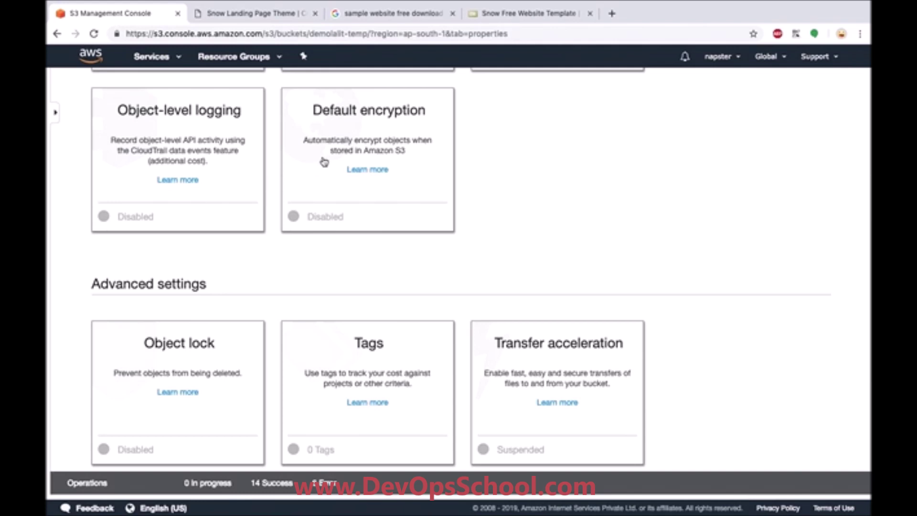
left_click(324, 162)
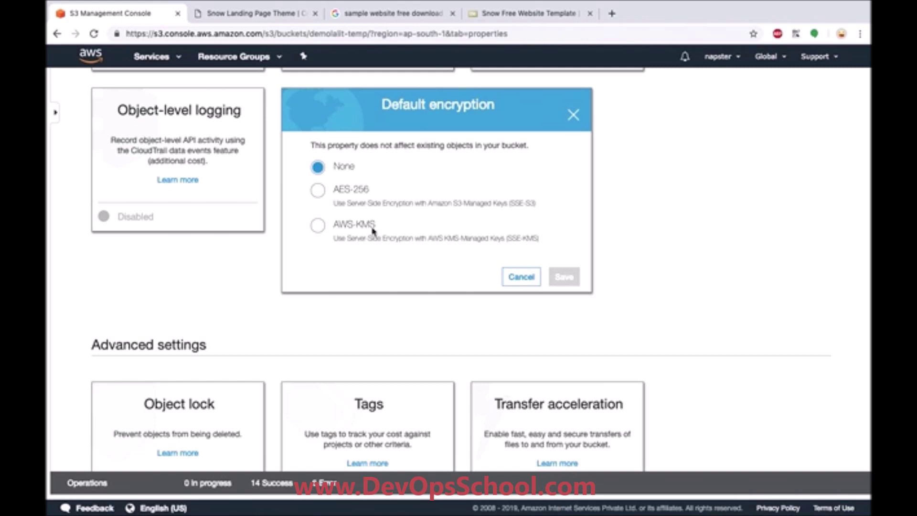
scroll(372, 231, "down", 4)
scroll(373, 232, "up", 2)
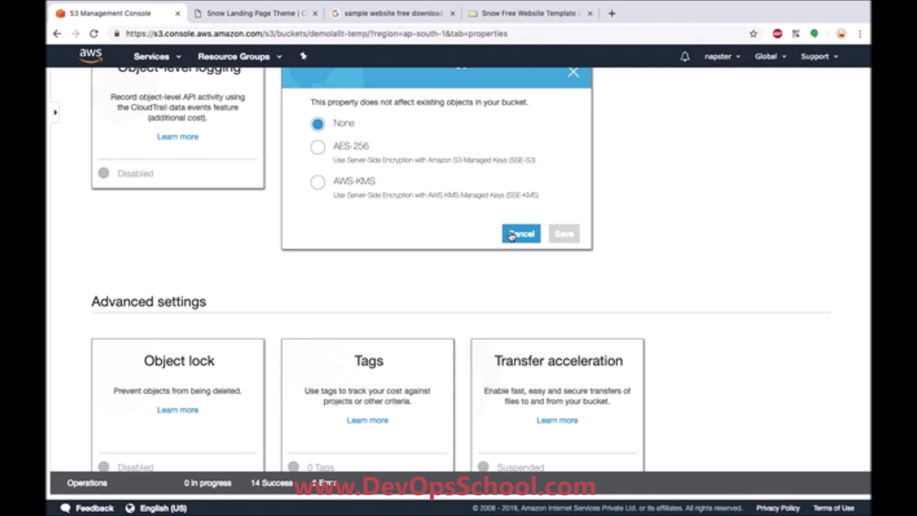
left_click(511, 234)
Open the bucket's object lock property, read its enabling conditions, and close it
scroll(510, 235, "down", 5)
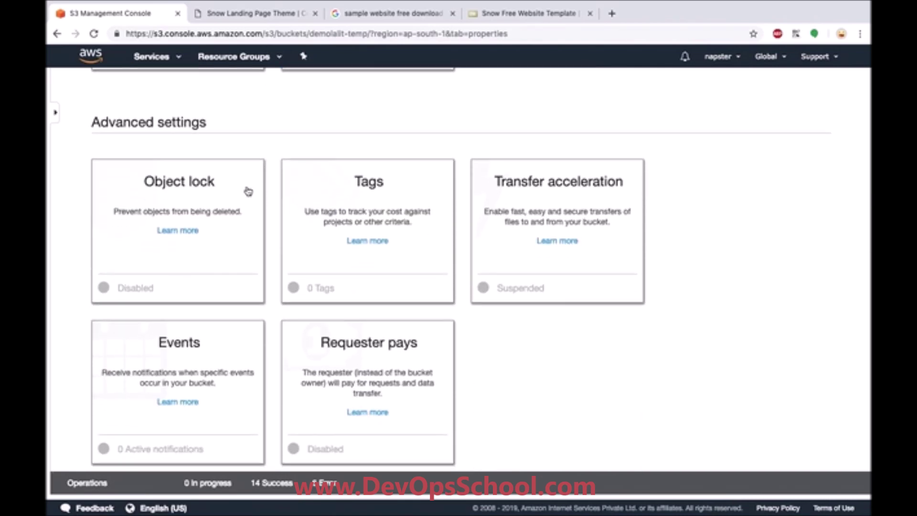
left_click(241, 214)
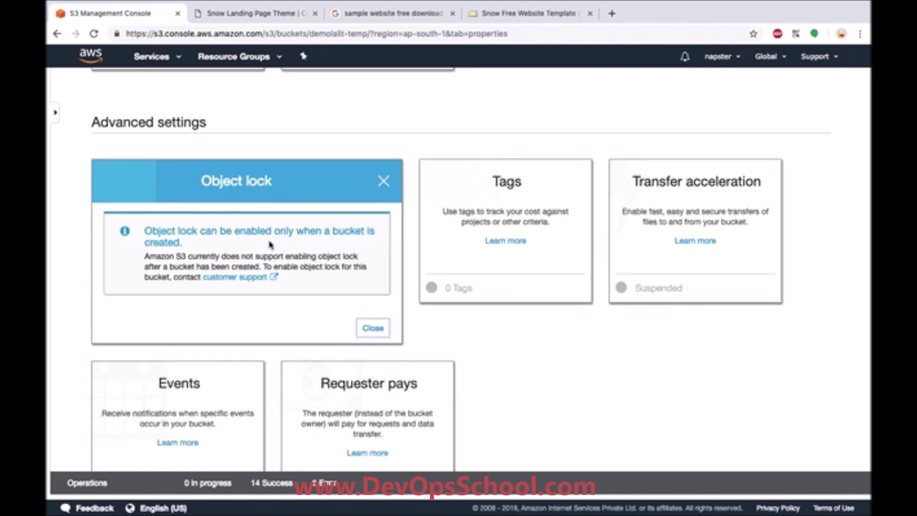
left_click(383, 182)
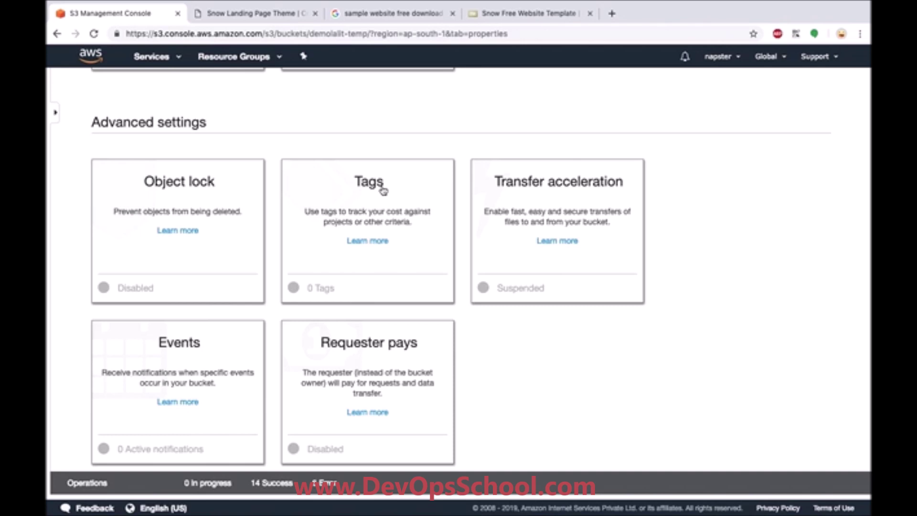
Start creating a bucket named sddnskndk in Asia Pacific (Mumbai) and enable versioning in its configuration options
scroll(383, 191, "up", 10)
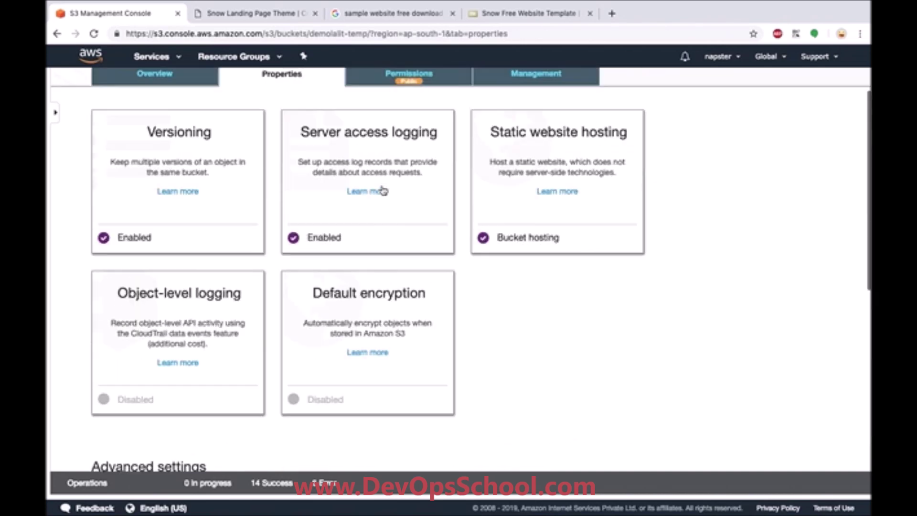
left_click(128, 90)
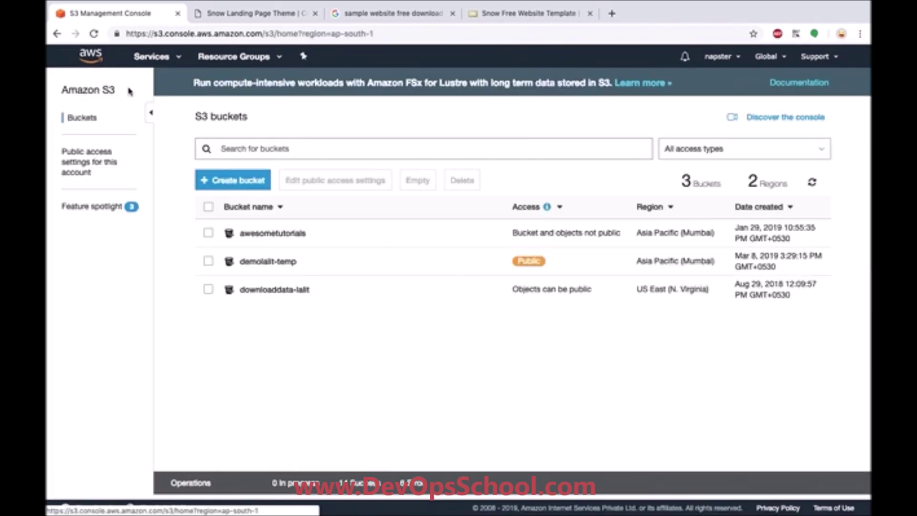
left_click(221, 179)
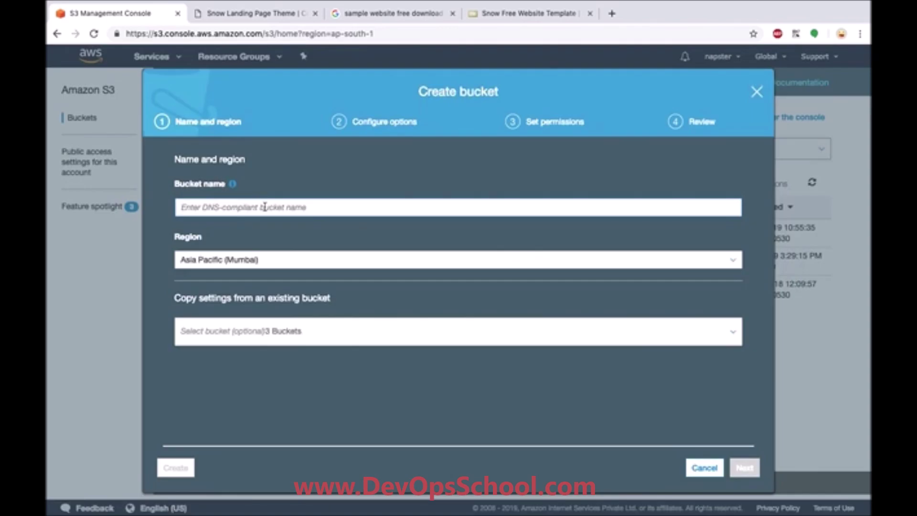
type("sddnskndk")
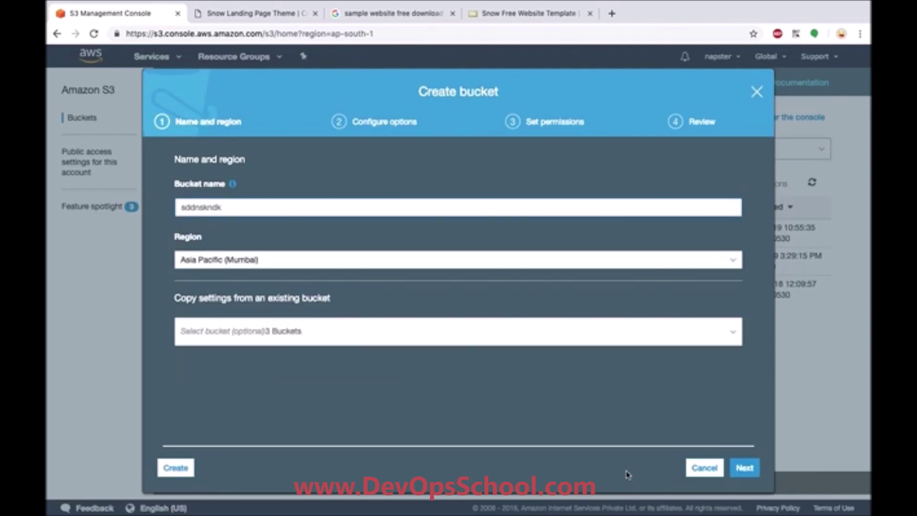
left_click(741, 467)
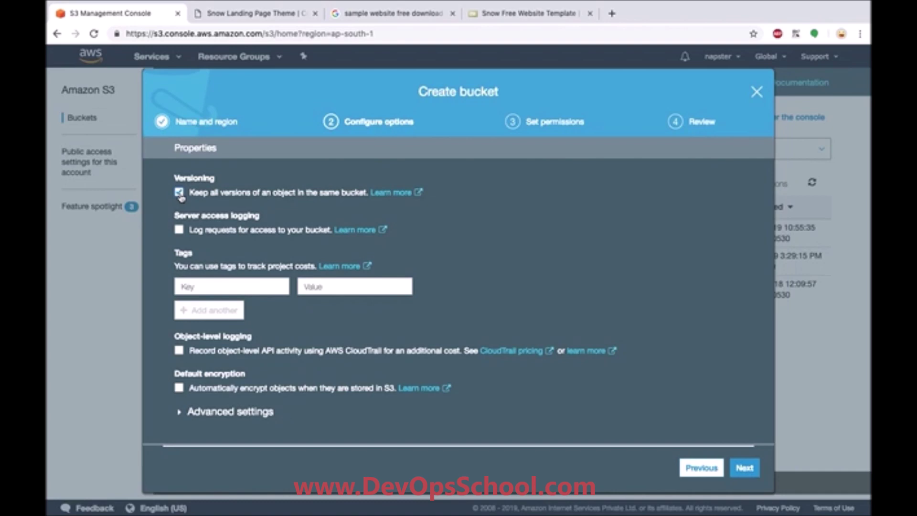
Permanently allow object locking in the new bucket's advanced settings, read the related notices, and abandon the bucket creation
scroll(181, 196, "down", 2)
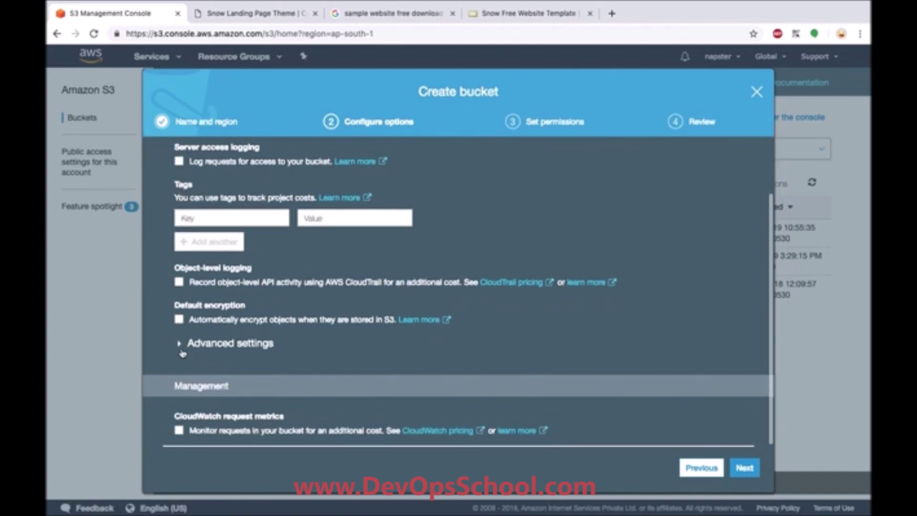
left_click(180, 344)
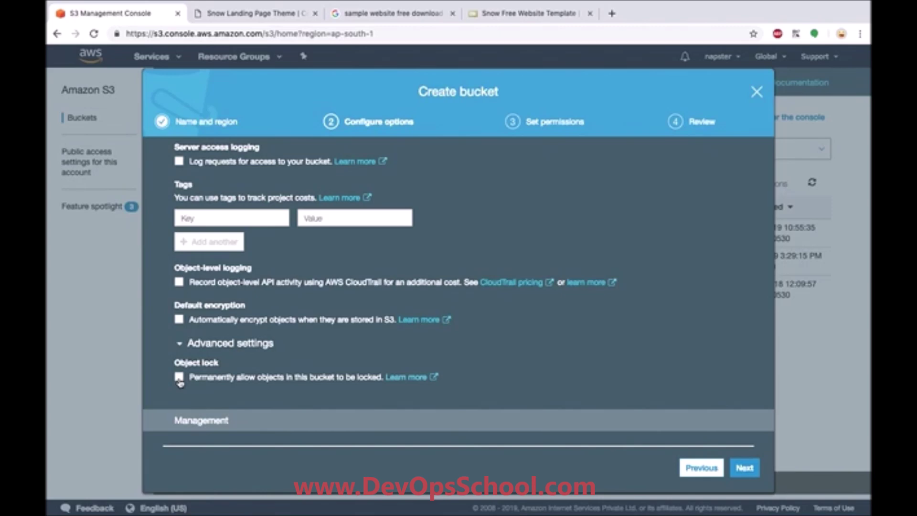
left_click(179, 377)
scroll(179, 379, "down", 3)
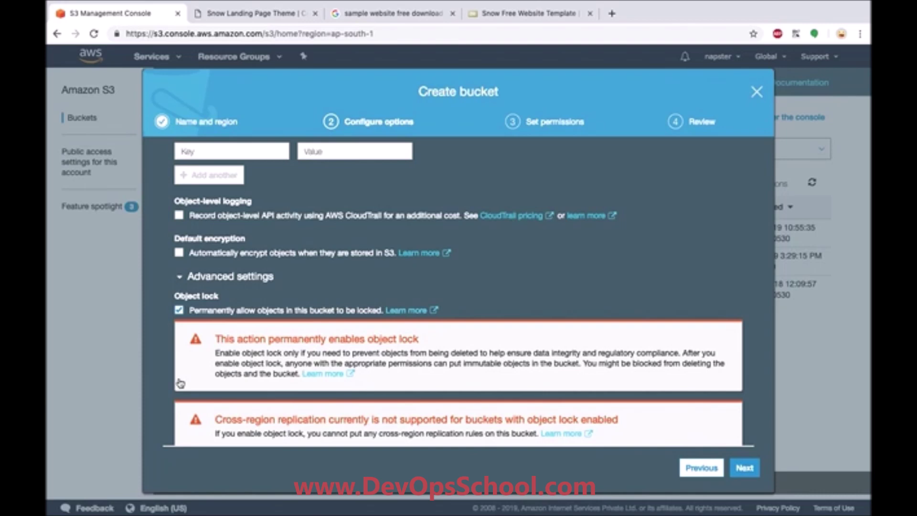
left_click(757, 92)
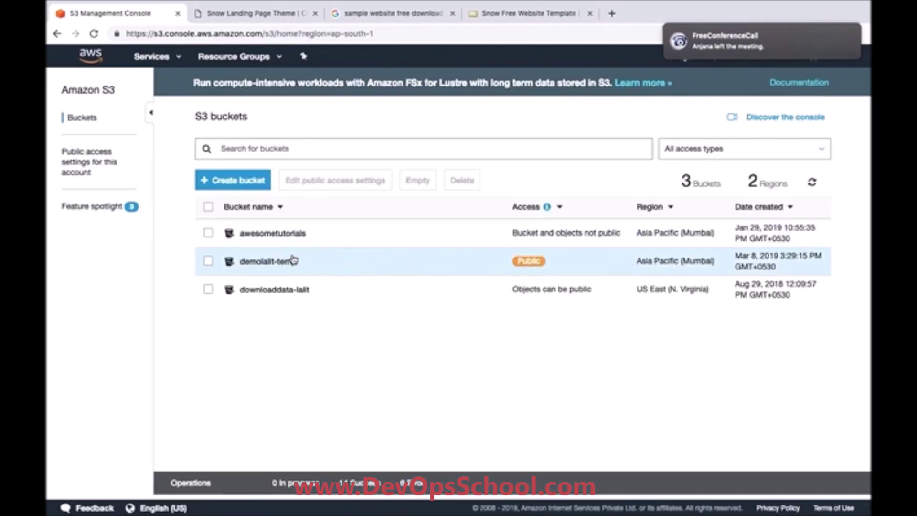
Open the demolalit-temp bucket, then switch to the FreeConferenceCall app
left_click(267, 261)
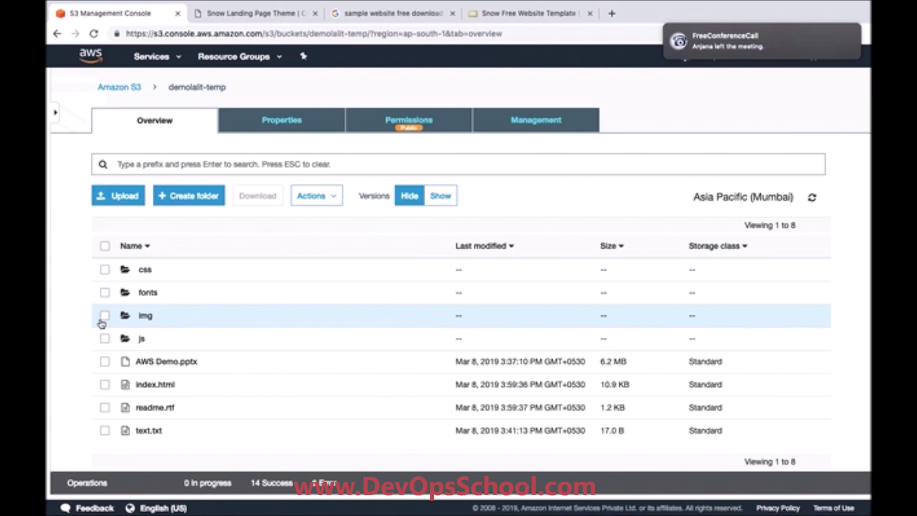
key("ctrl+Left")
key("ctrl+Left")
key("ctrl+Right")
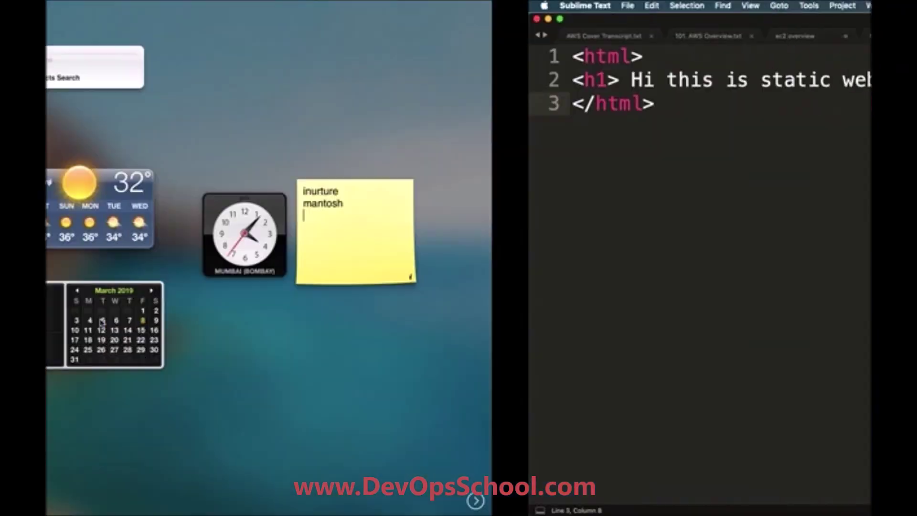
key("ctrl+Up")
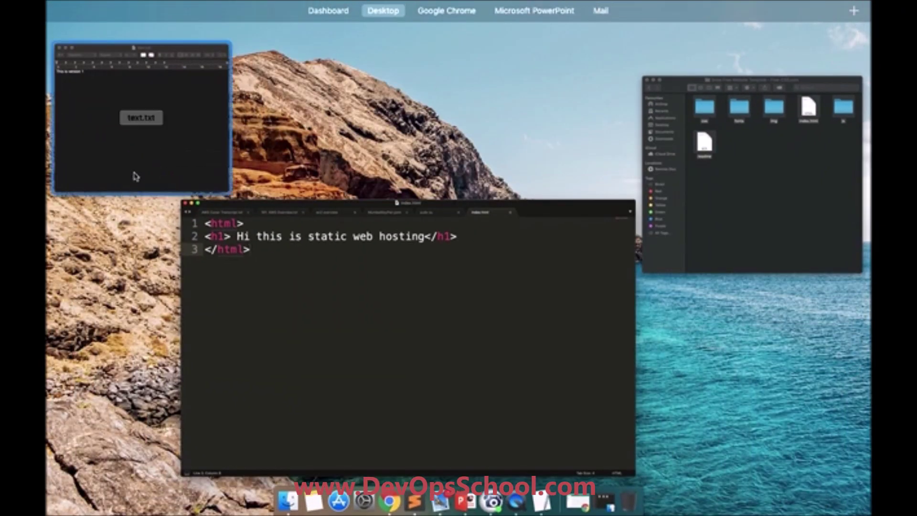
left_click(292, 311)
left_click(485, 506)
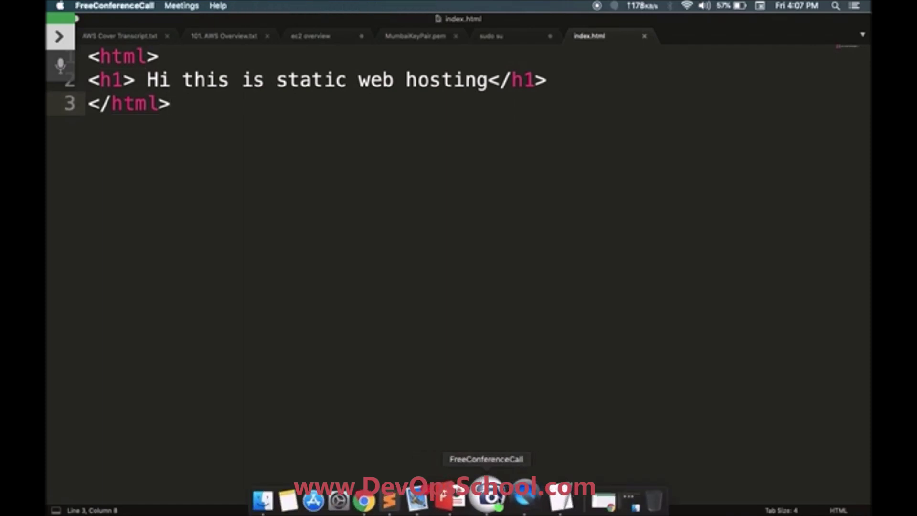
Check the meeting's attendee list, collapse the meeting controls, and return to the S3 console in Chrome
left_click(66, 44)
left_click(286, 76)
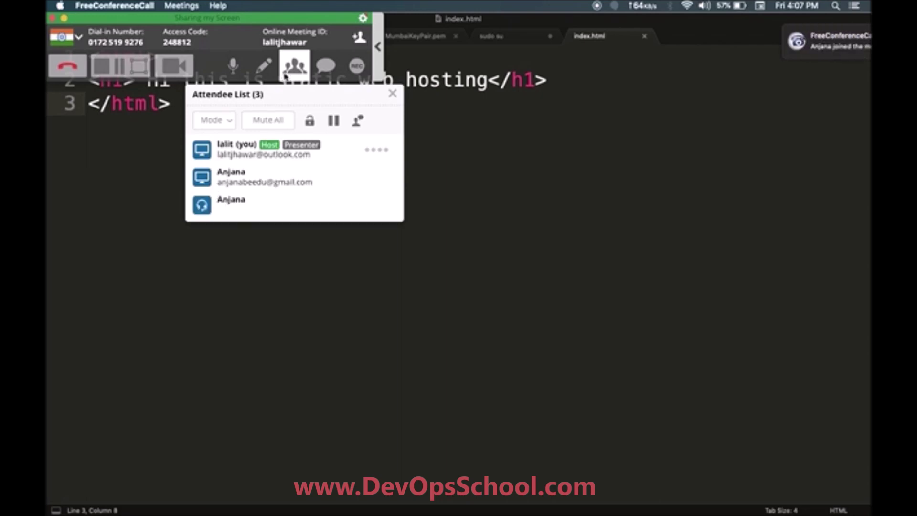
left_click(285, 76)
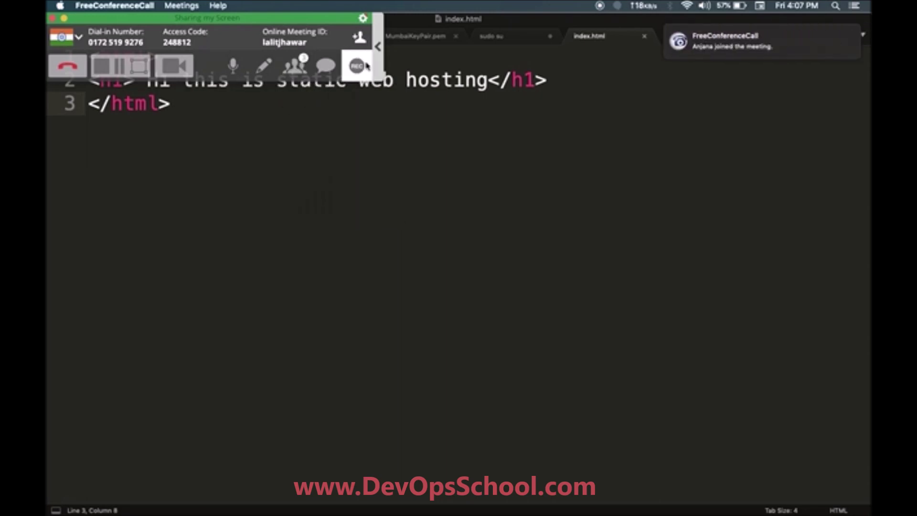
left_click(380, 67)
key("ctrl+Right")
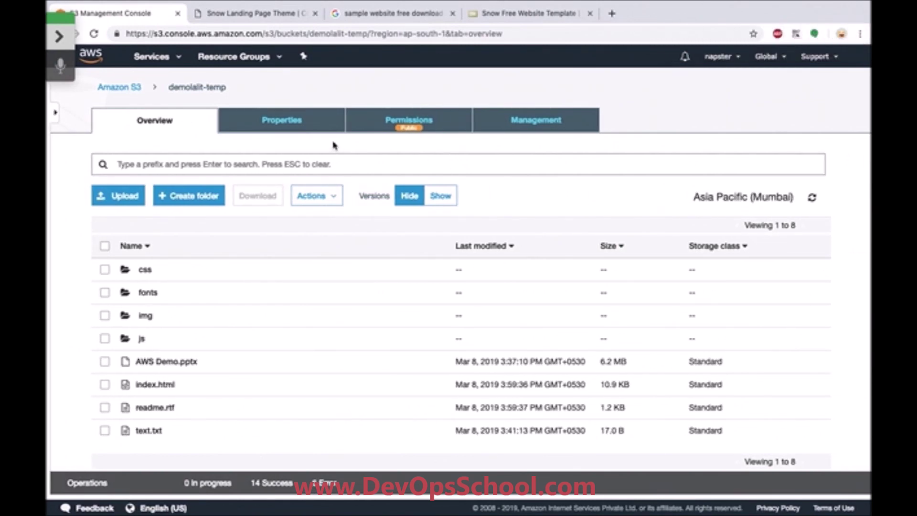
Review the demolalit-temp bucket's basic and advanced properties and open its transfer acceleration settings
left_click(288, 123)
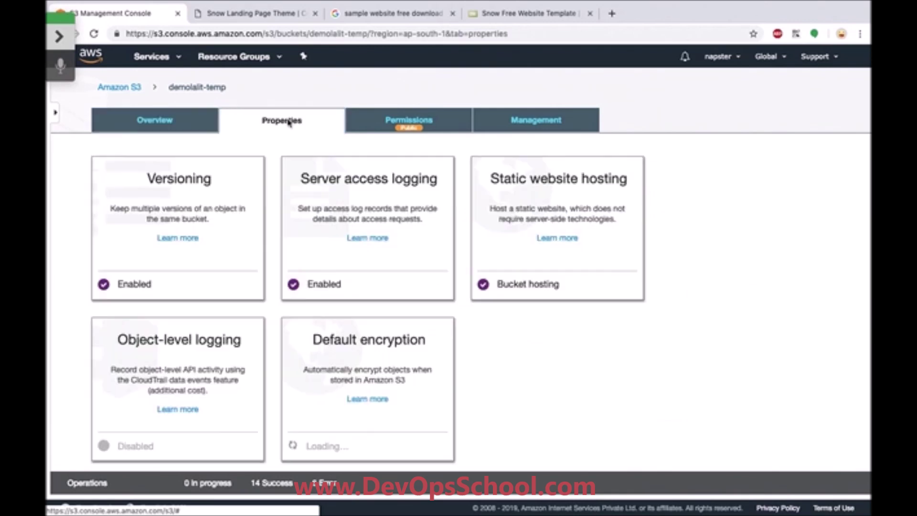
scroll(299, 329, "down", 6)
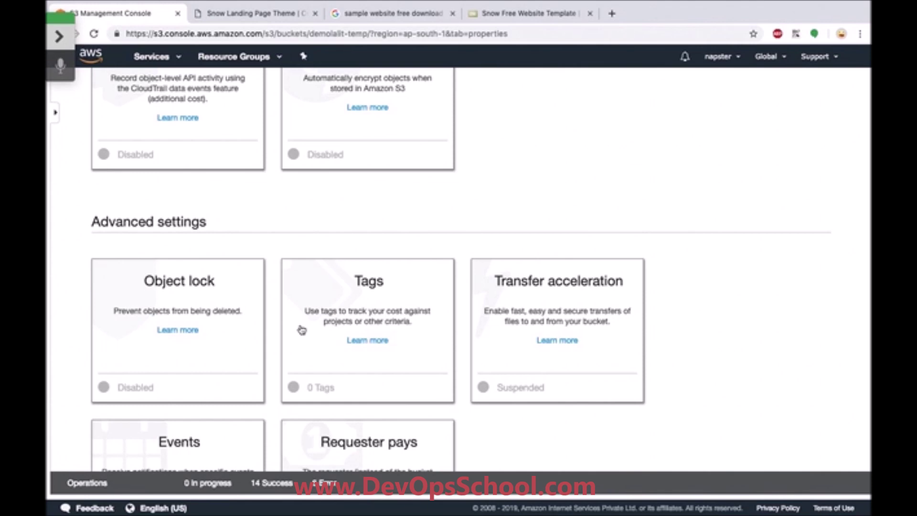
scroll(301, 329, "down", 3)
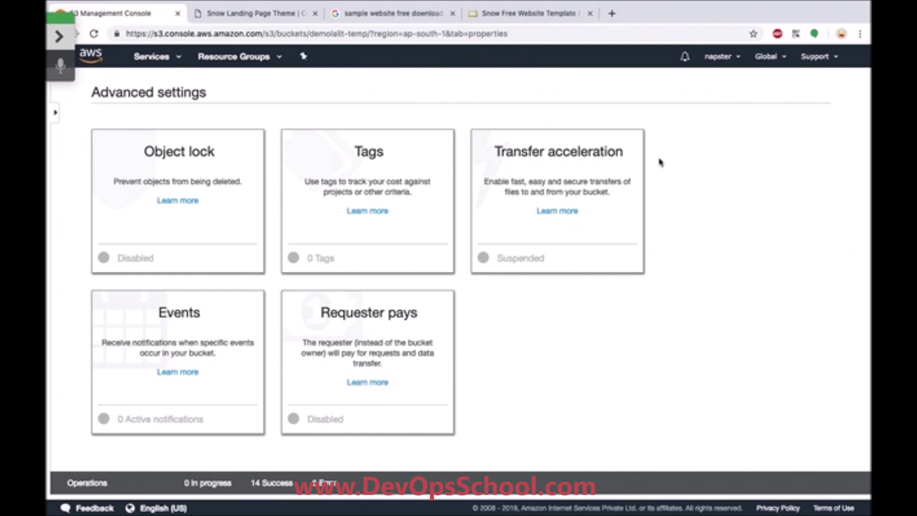
left_click(602, 180)
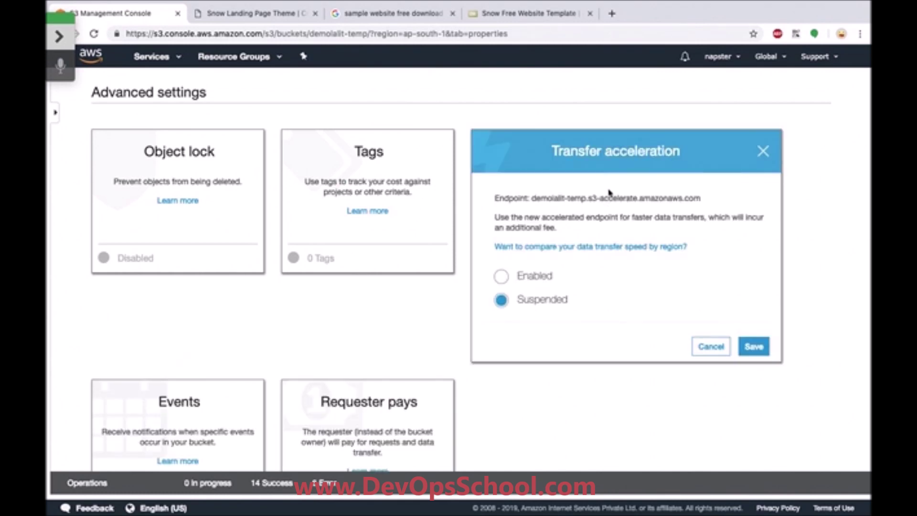
Open the data transfer speed comparison by region, close the hosted Snow site, and examine the comparison for Mumbai
left_click(542, 248)
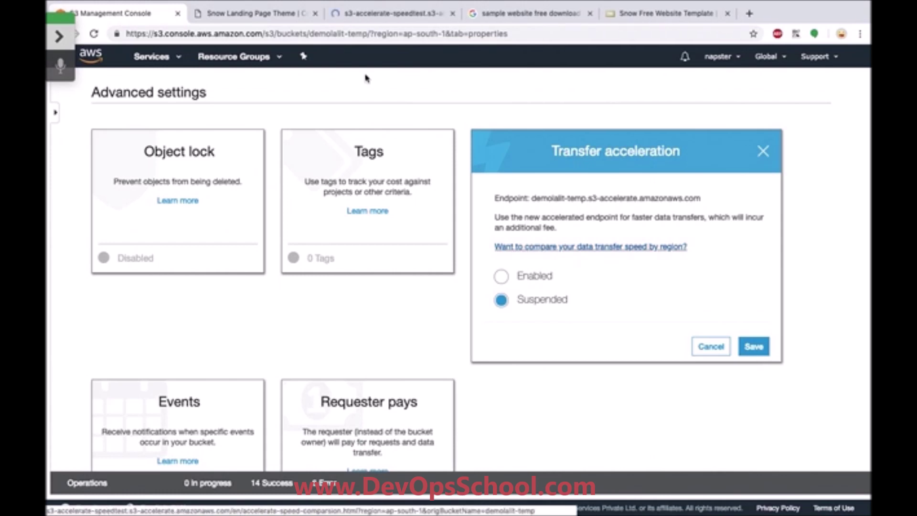
left_click(315, 14)
left_click(264, 18)
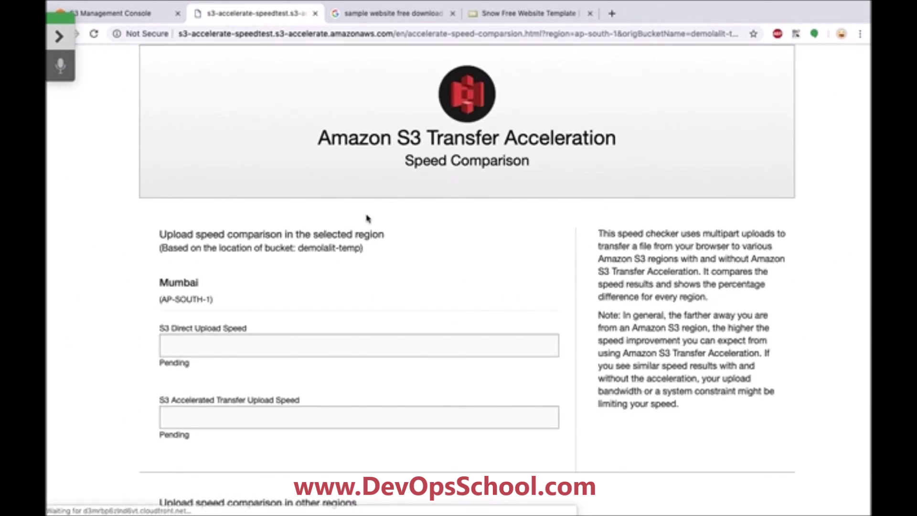
scroll(367, 218, "down", 3)
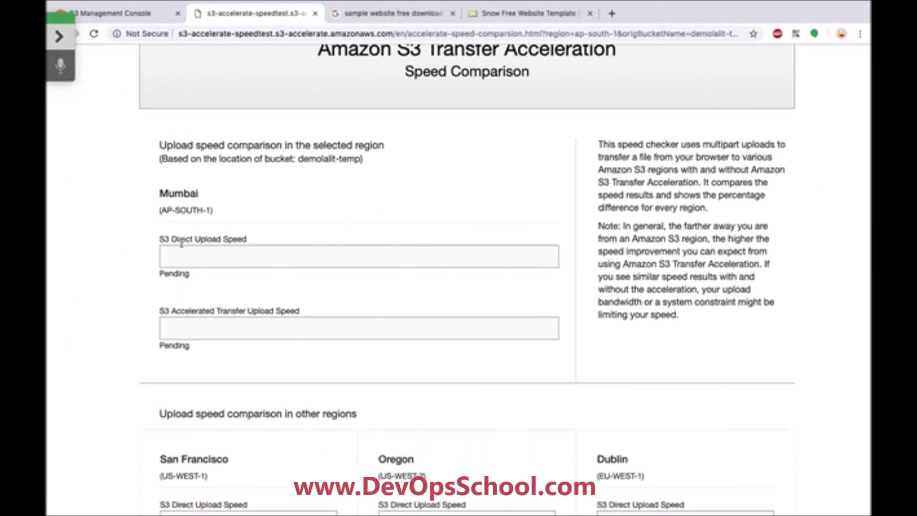
Follow the running S3 upload speed test for Mumbai and review which other regions the comparison covers
scroll(209, 261, "down", 4)
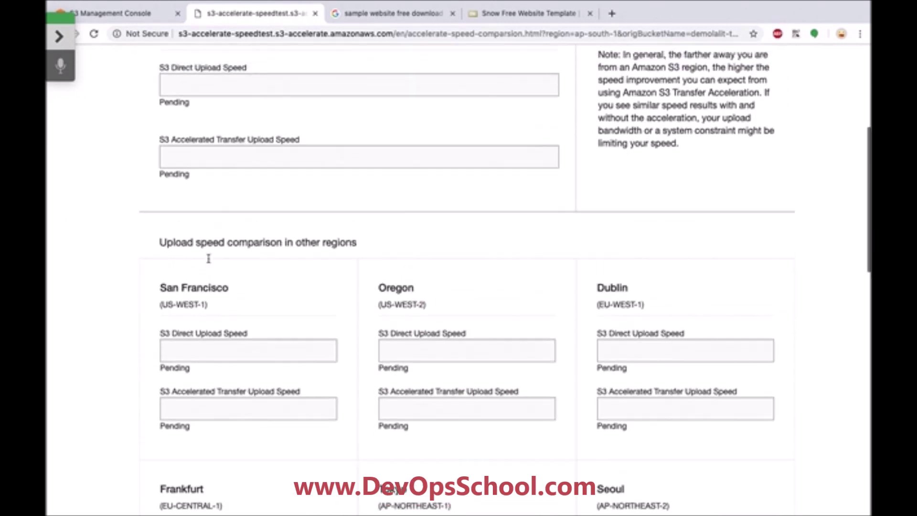
scroll(209, 261, "up", 5)
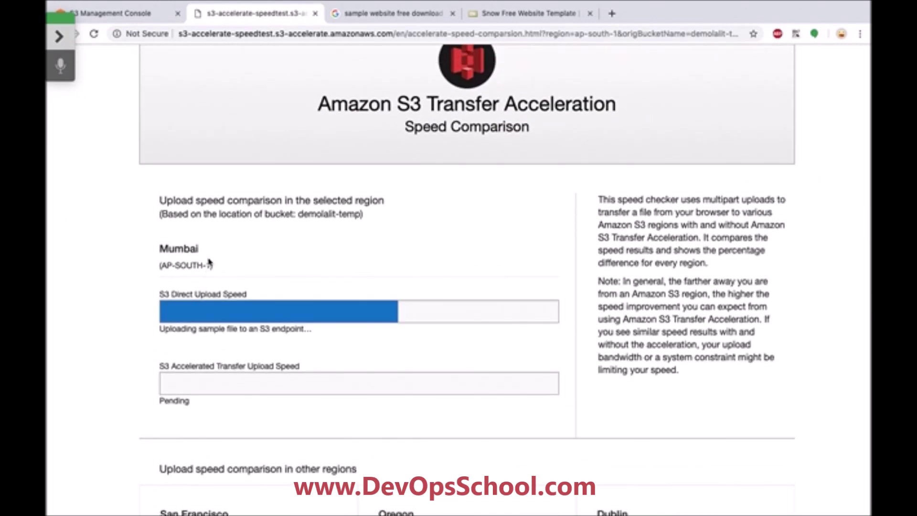
scroll(209, 260, "down", 2)
scroll(208, 261, "down", 1)
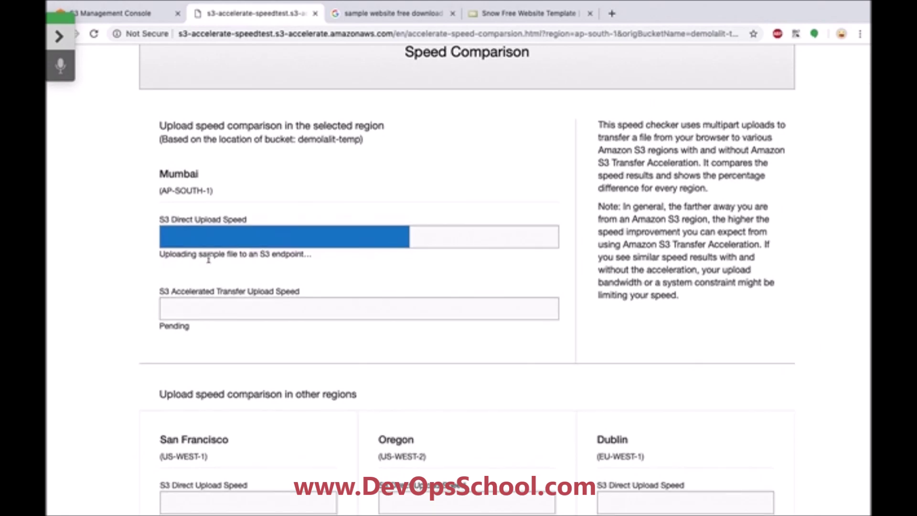
scroll(208, 260, "down", 2)
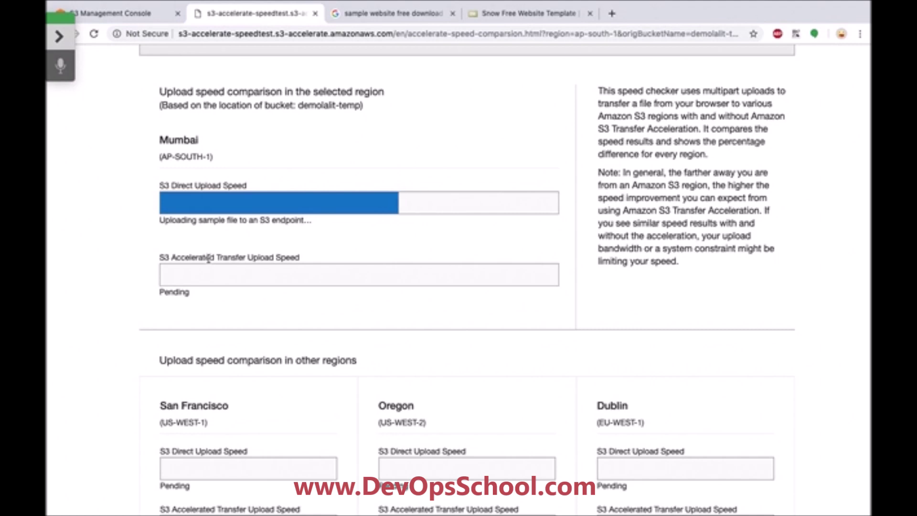
scroll(208, 258, "down", 10)
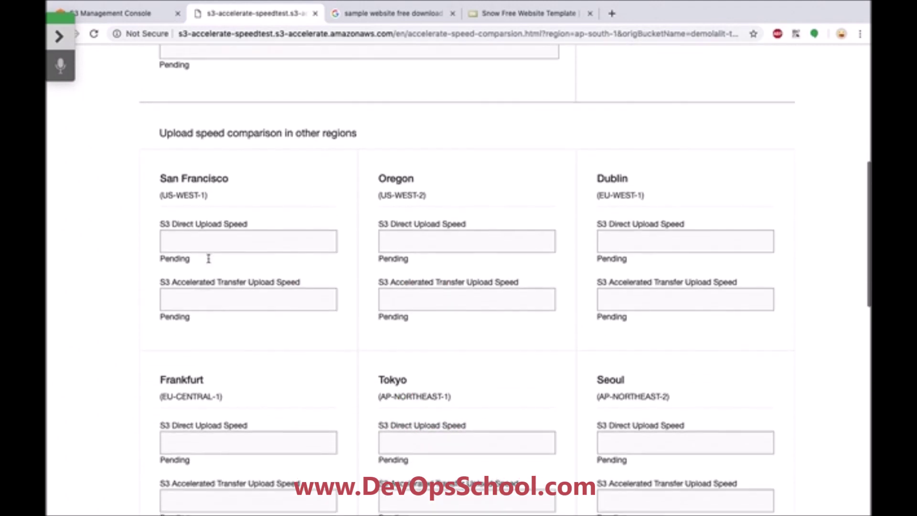
scroll(208, 258, "down", 9)
scroll(208, 259, "up", 9)
scroll(208, 272, "up", 12)
scroll(208, 269, "down", 5)
scroll(208, 269, "up", 2)
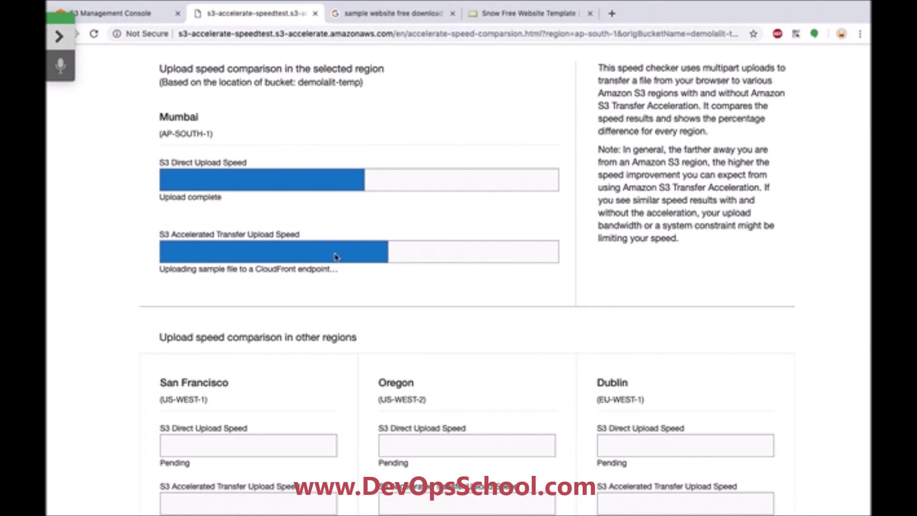
Check Mumbai's direct versus accelerated upload result and the test status of the other regions
scroll(340, 312, "down", 5)
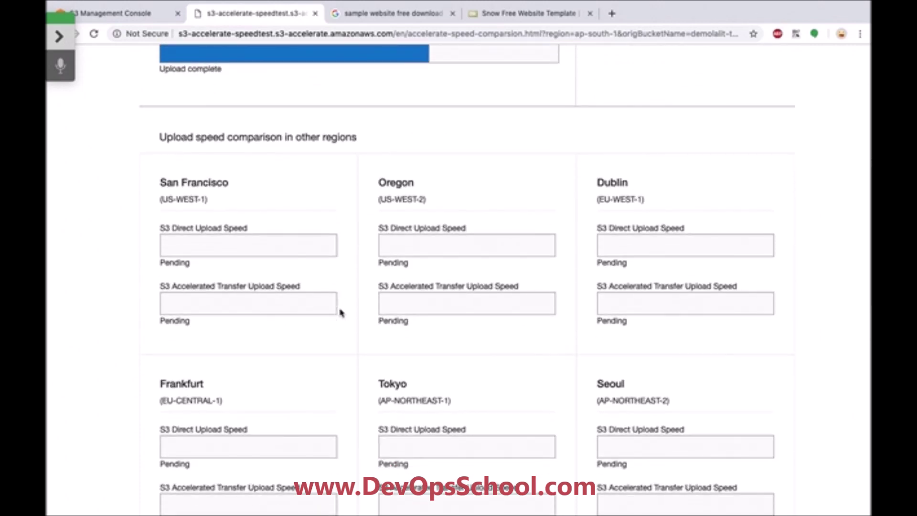
scroll(341, 311, "down", 4)
scroll(341, 311, "up", 8)
scroll(341, 313, "up", 1)
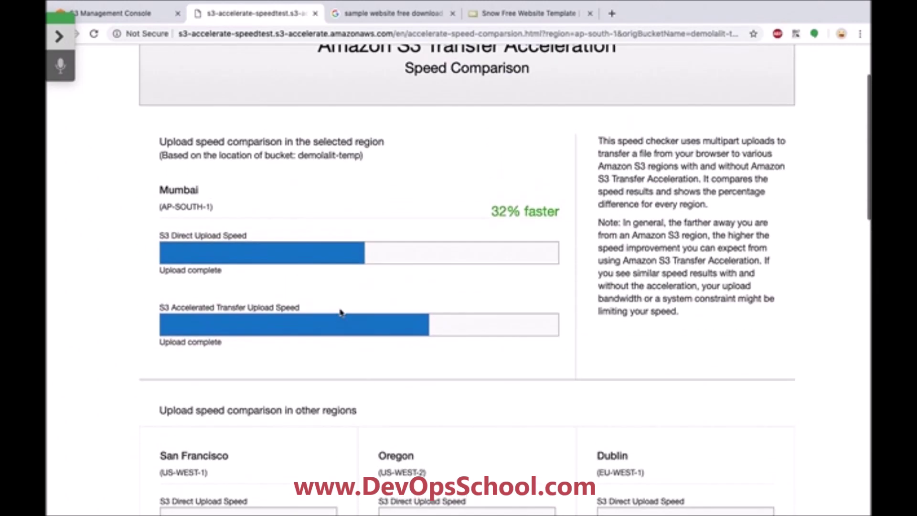
scroll(333, 193, "down", 3)
scroll(333, 193, "down", 2)
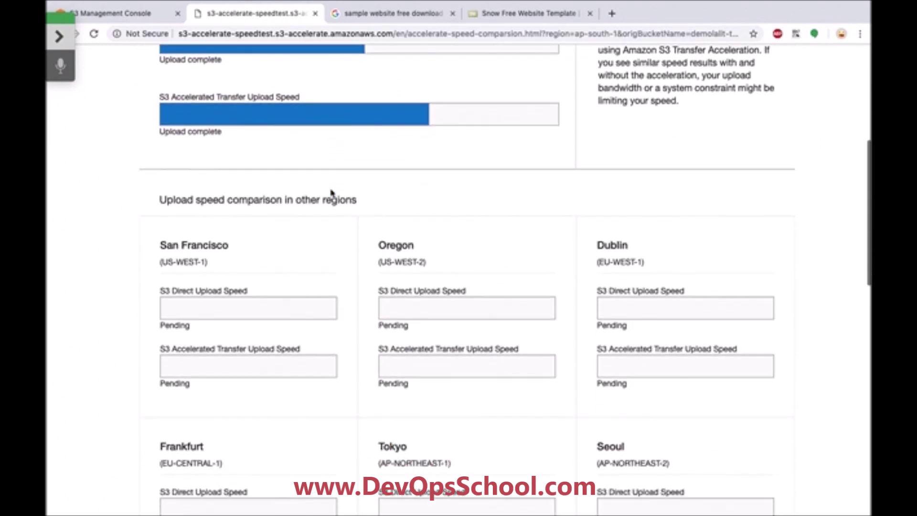
Return to the S3 console, close the transfer acceleration settings and start a new event notification for the bucket
left_click(127, 14)
left_click(698, 346)
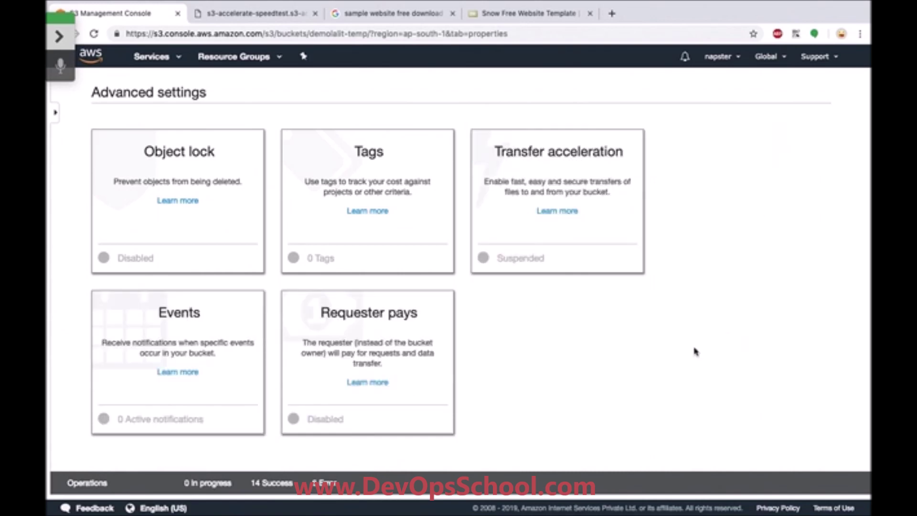
scroll(589, 358, "down", 1)
left_click(212, 292)
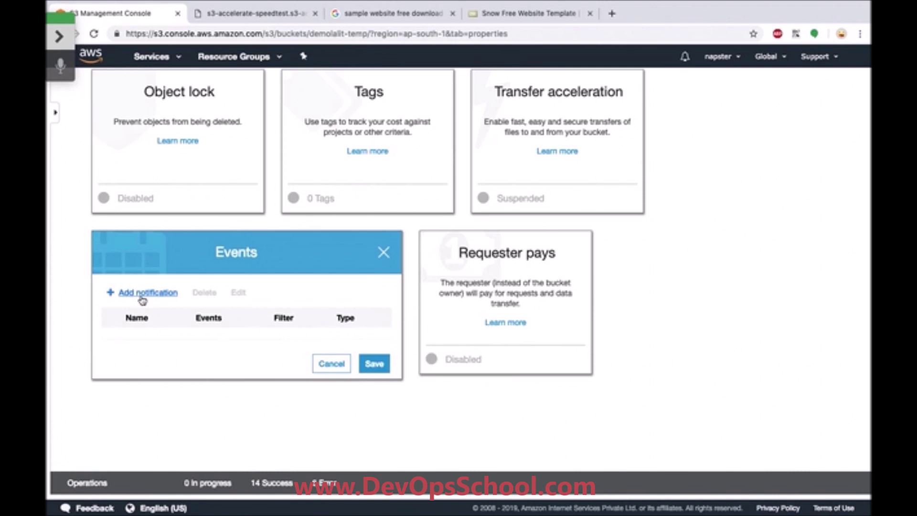
left_click(143, 294)
scroll(141, 299, "down", 5)
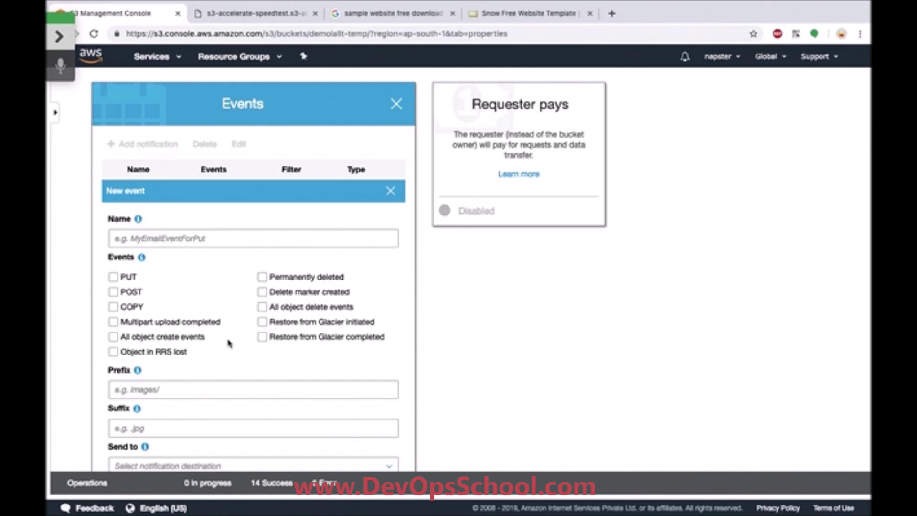
scroll(228, 343, "down", 3)
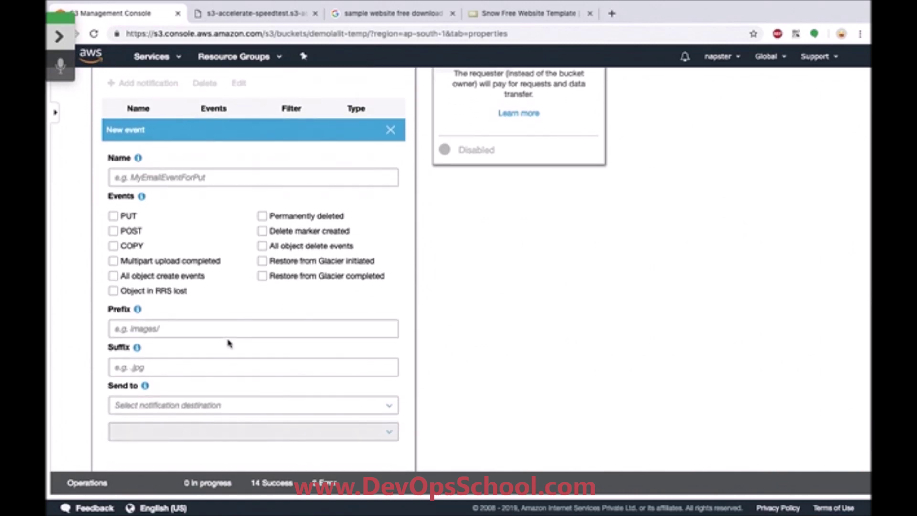
Review the new event's prefix and suffix filters and its available notification destinations
left_click(182, 328)
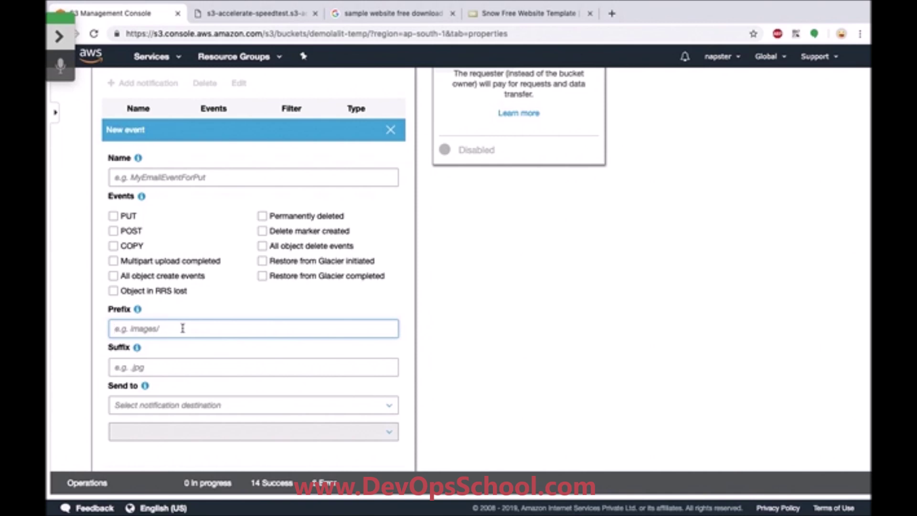
left_click(151, 368)
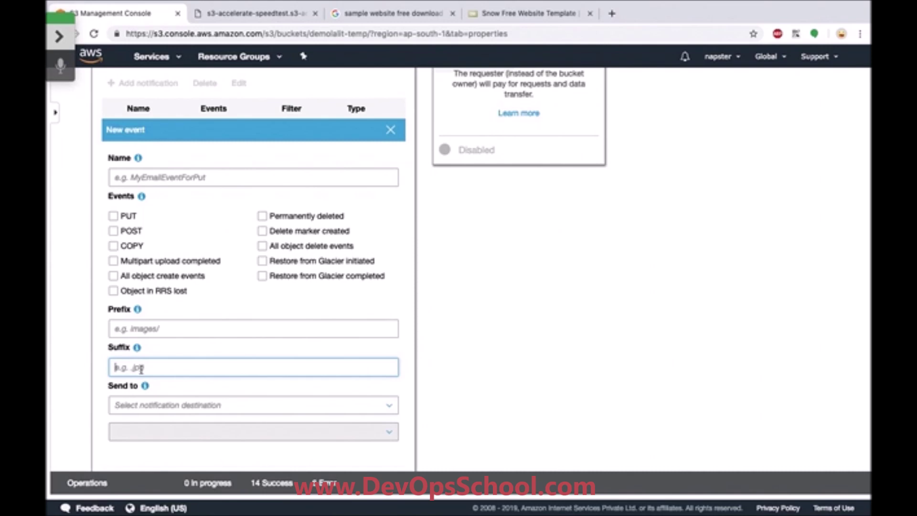
scroll(142, 369, "down", 5)
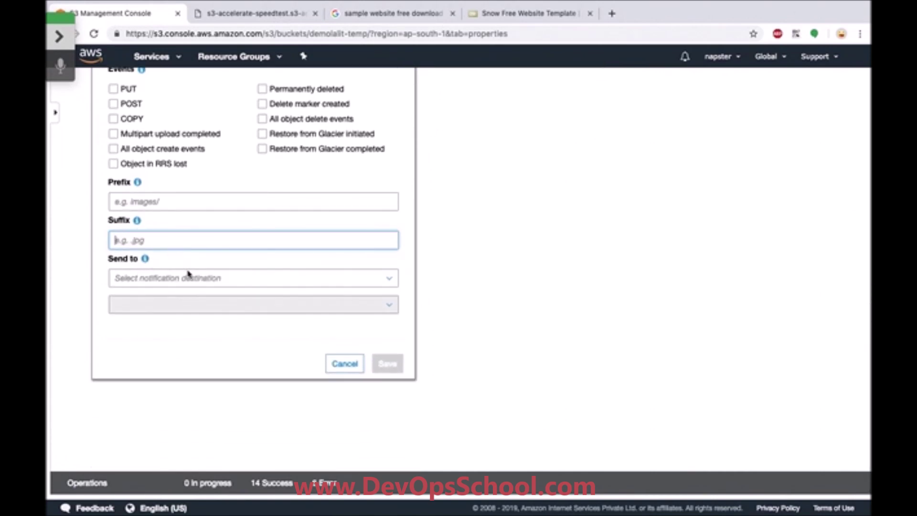
left_click(190, 279)
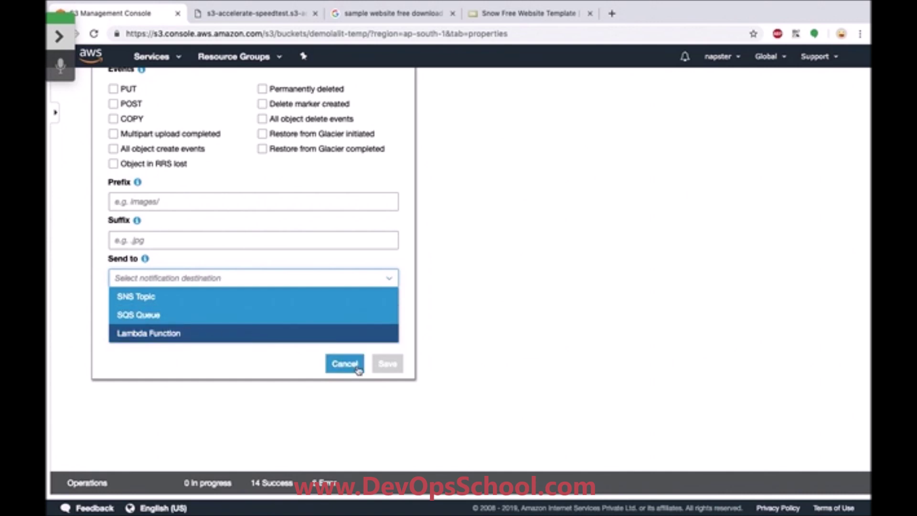
Open the bucket's Requester pays settings and select Enable requester pays
scroll(359, 371, "up", 3)
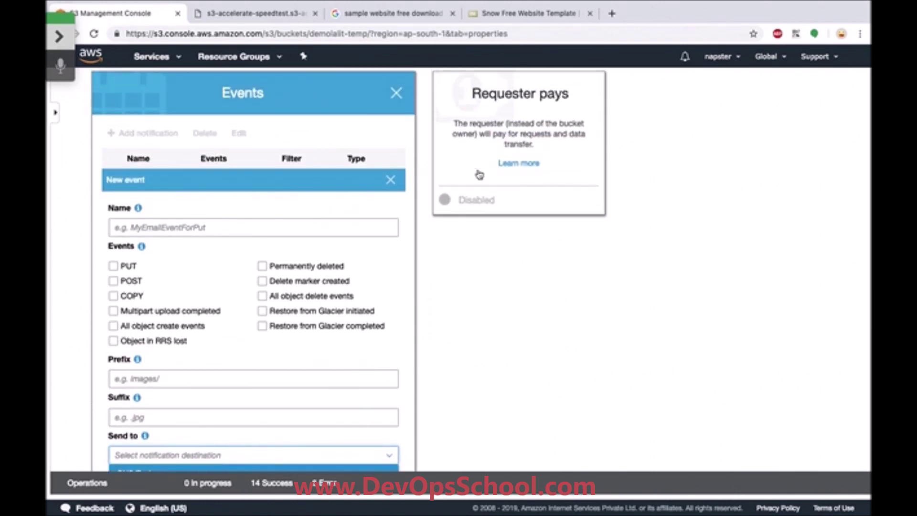
left_click(539, 133)
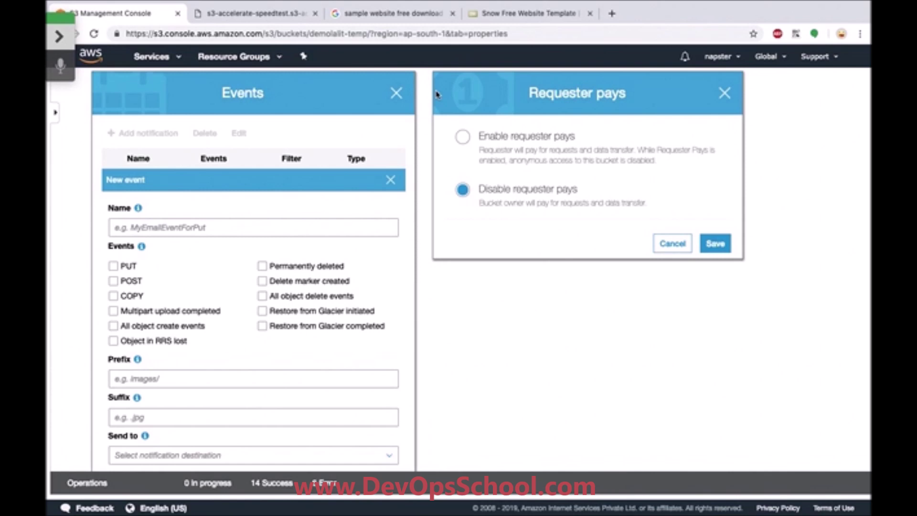
left_click(462, 138)
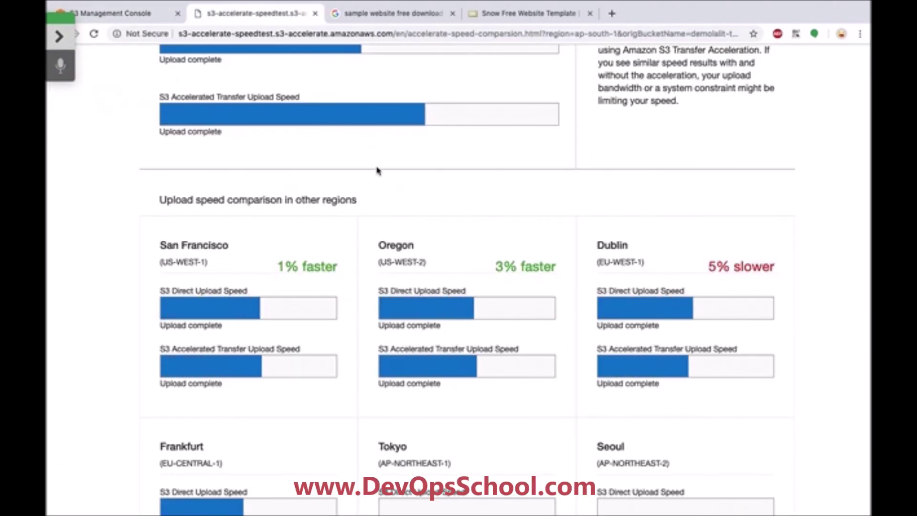
Examine the transfer acceleration speed comparison results for Mumbai, San Francisco, Oregon, Dublin and Frankfurt
scroll(377, 173, "up", 3)
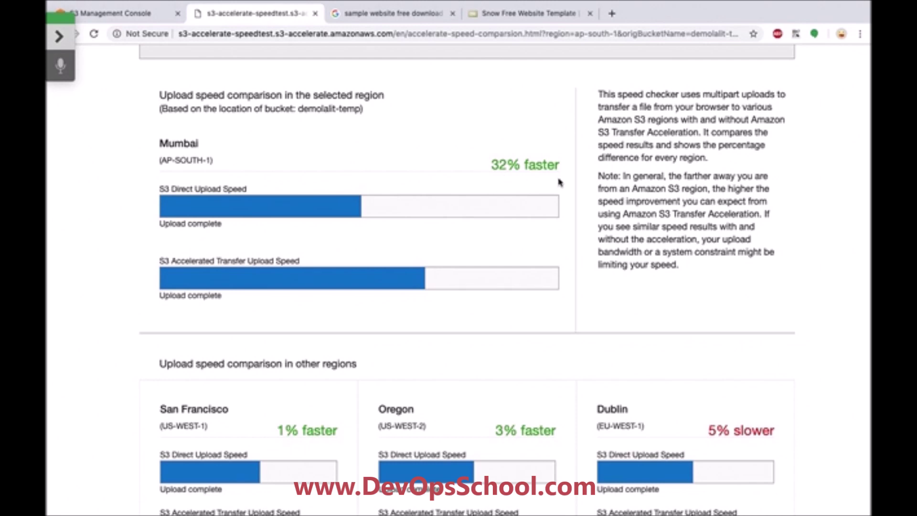
scroll(559, 182, "down", 3)
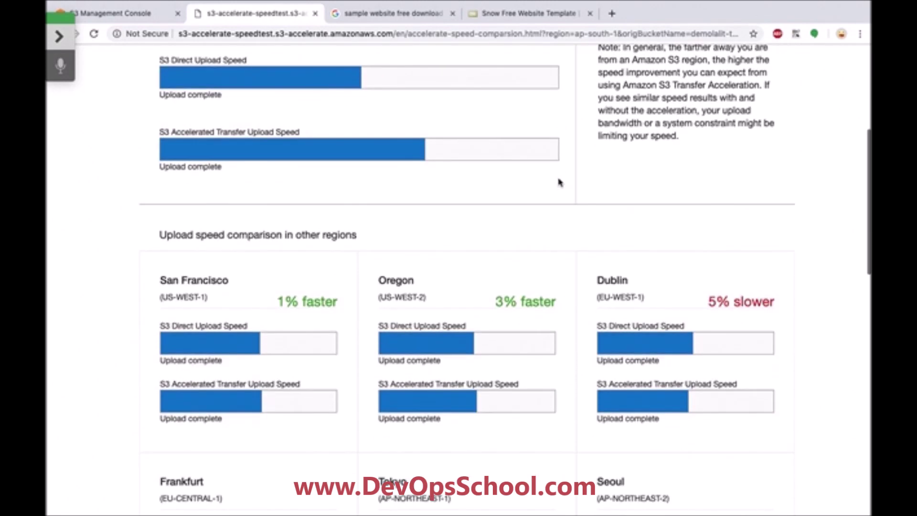
scroll(560, 182, "down", 3)
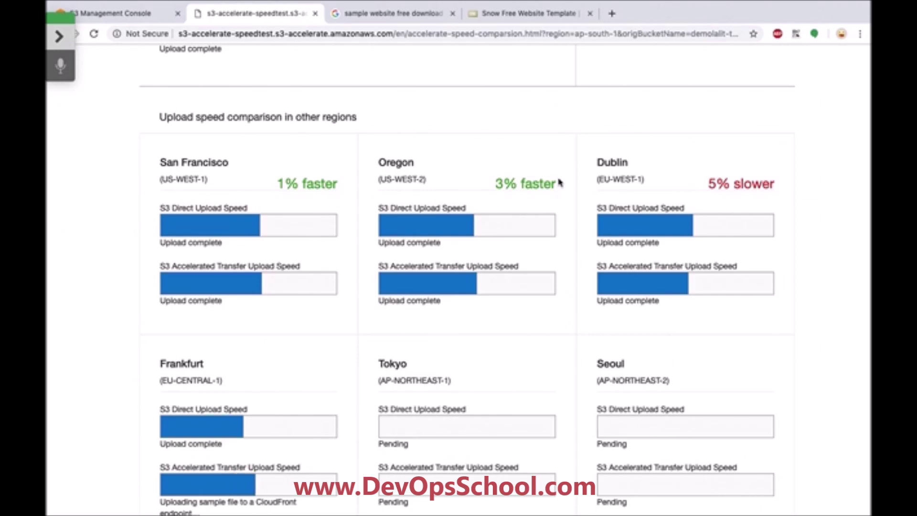
scroll(560, 182, "down", 1)
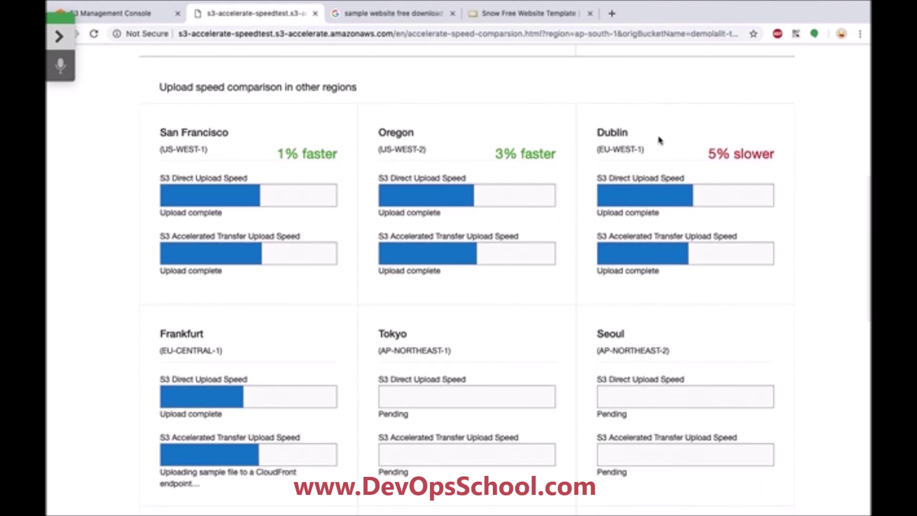
scroll(749, 151, "down", 12)
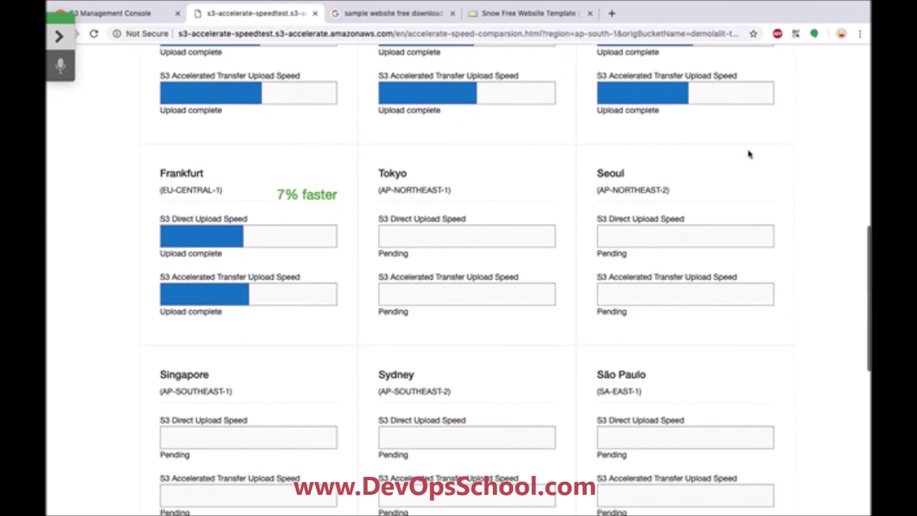
scroll(748, 154, "up", 10)
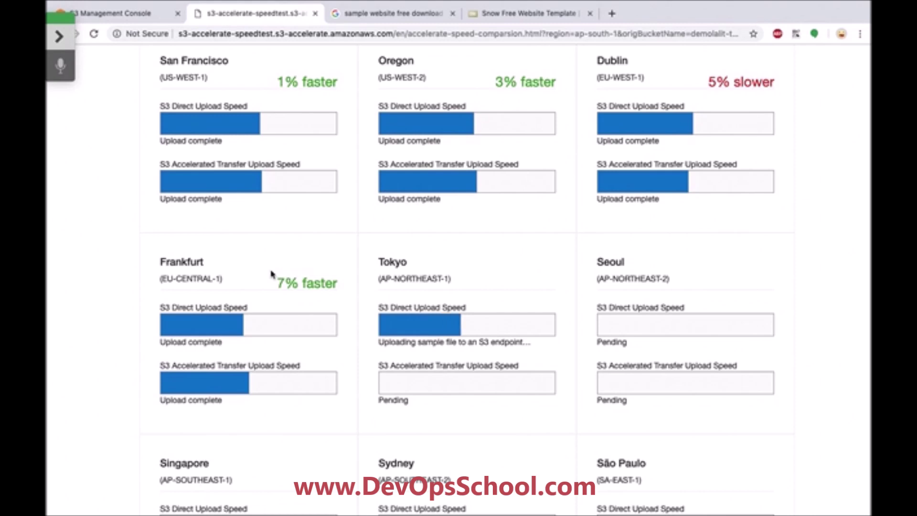
Select Enabled in the bucket's transfer acceleration settings in the S3 console and highlight the accelerated endpoint address
left_click(119, 13)
scroll(381, 160, "up", 4)
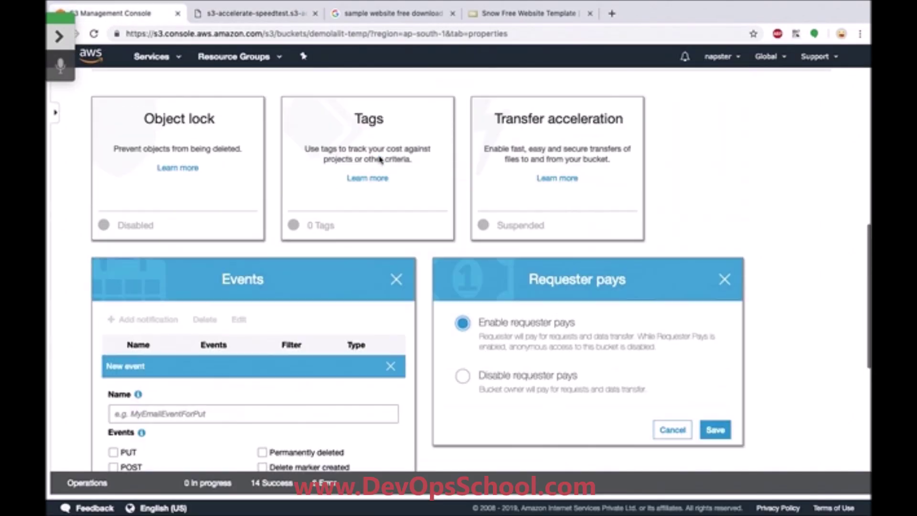
scroll(379, 159, "up", 4)
left_click(547, 297)
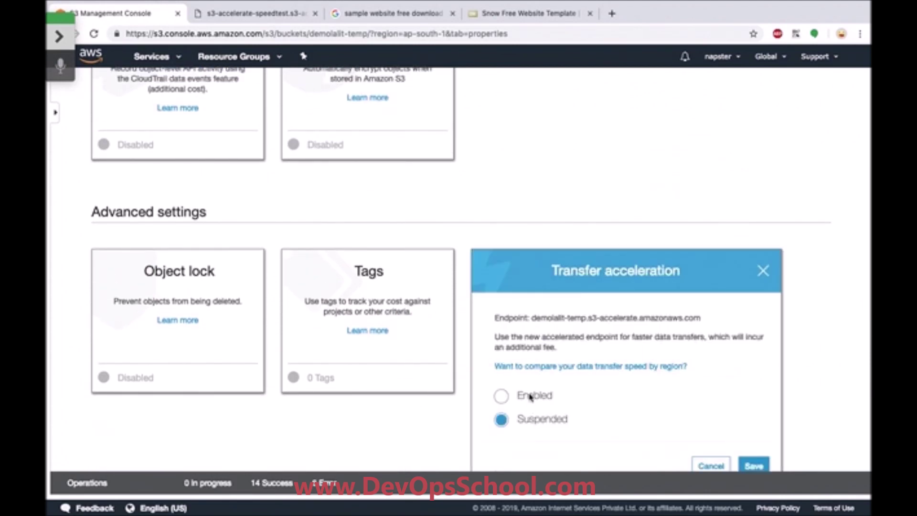
left_click(501, 396)
scroll(501, 398, "down", 3)
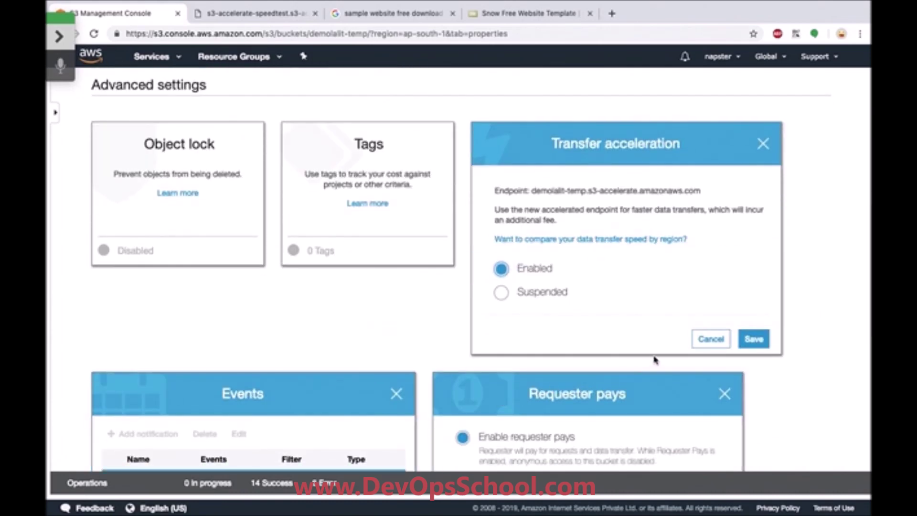
triple_click(534, 191)
left_click_drag(532, 191, 702, 191)
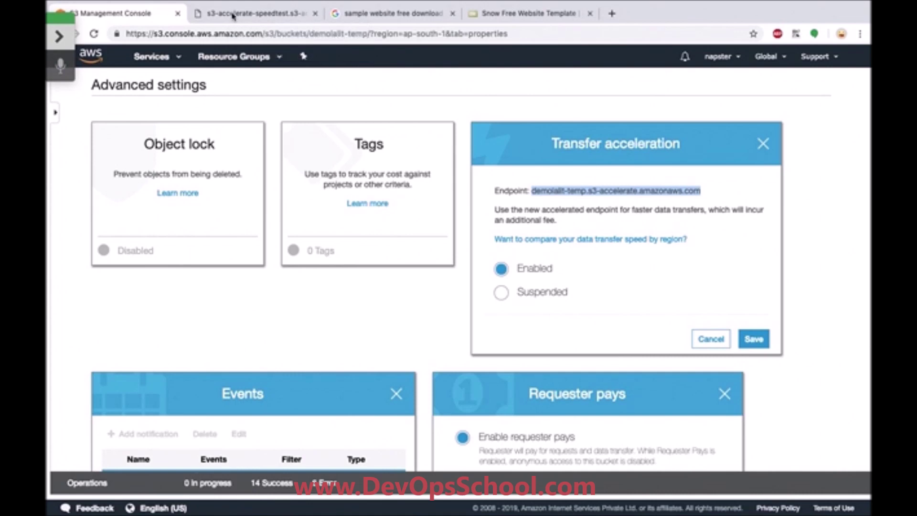
Open the demolalit-temp bucket's permissions and view its access control list
scroll(284, 147, "up", 10)
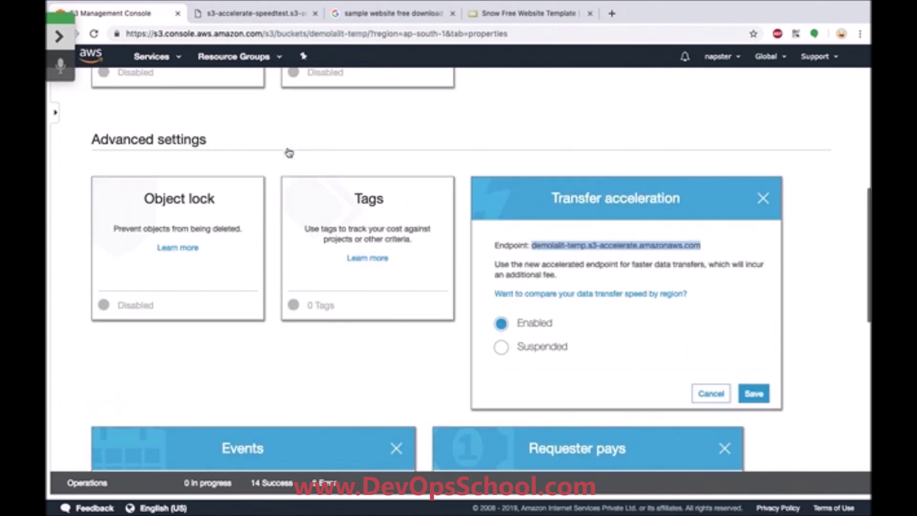
left_click(371, 133)
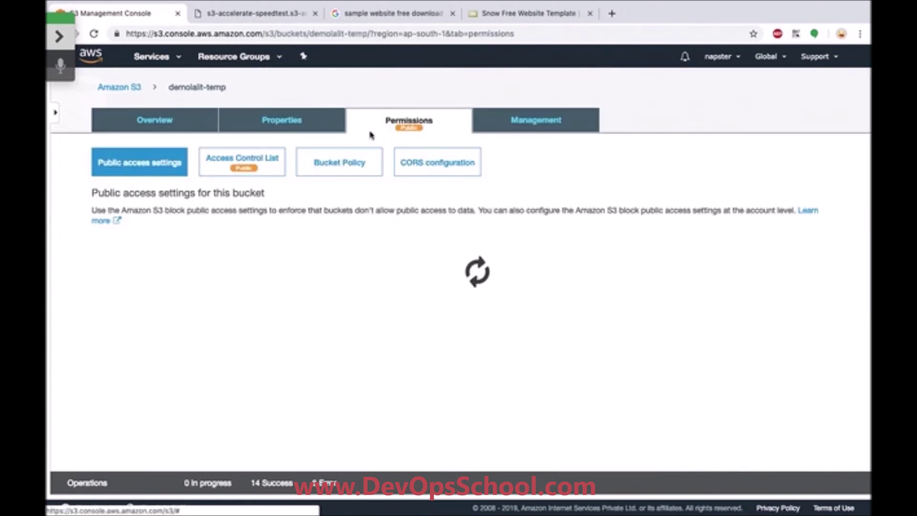
left_click(250, 165)
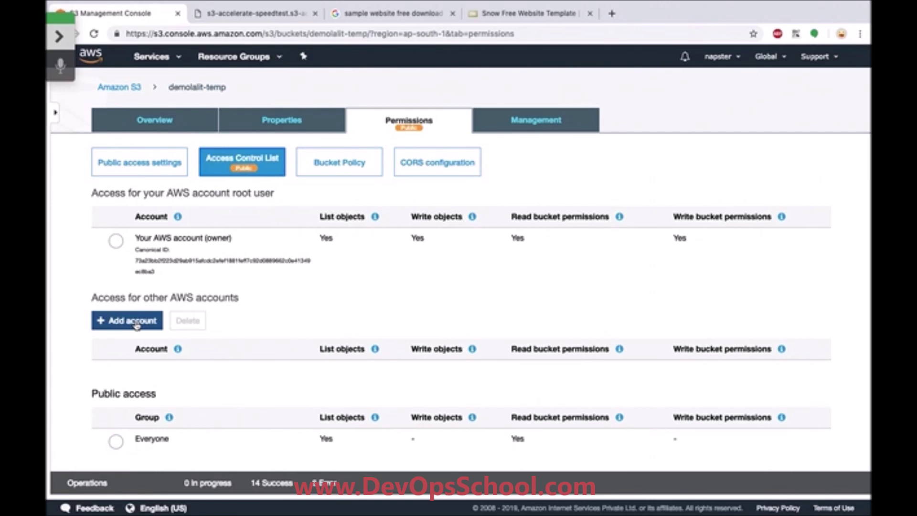
View the bucket's object overview and return to the advanced settings in its properties
left_click(175, 120)
left_click(281, 128)
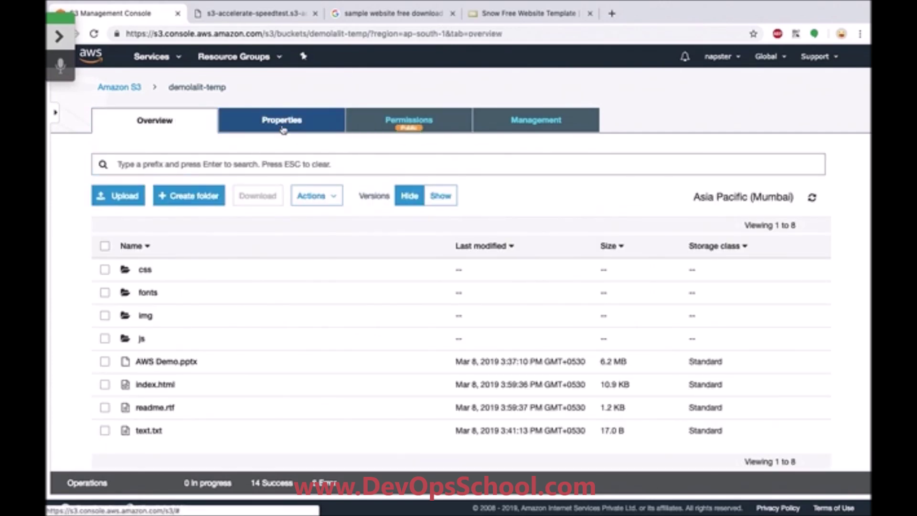
scroll(382, 295, "down", 1)
scroll(381, 295, "down", 10)
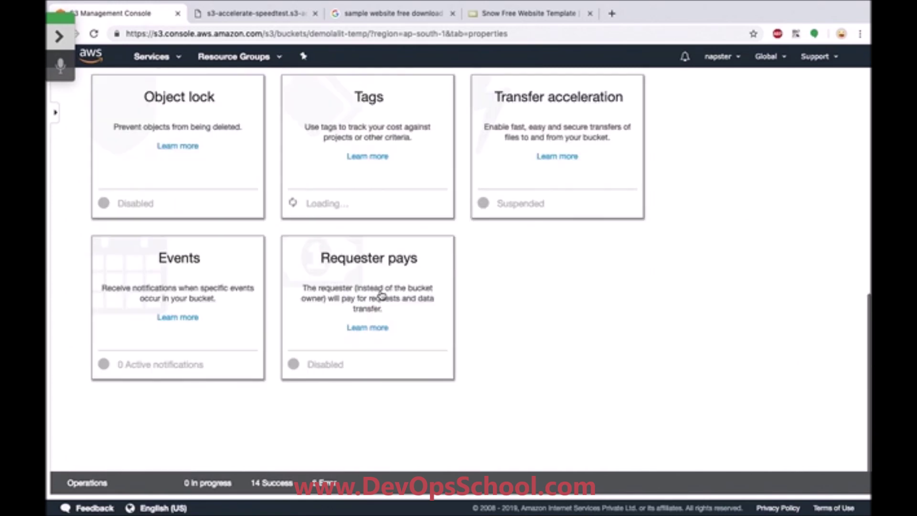
Open the demolalit-temp bucket's permissions and review the owner, public and log delivery access in its access control list
scroll(381, 295, "up", 10)
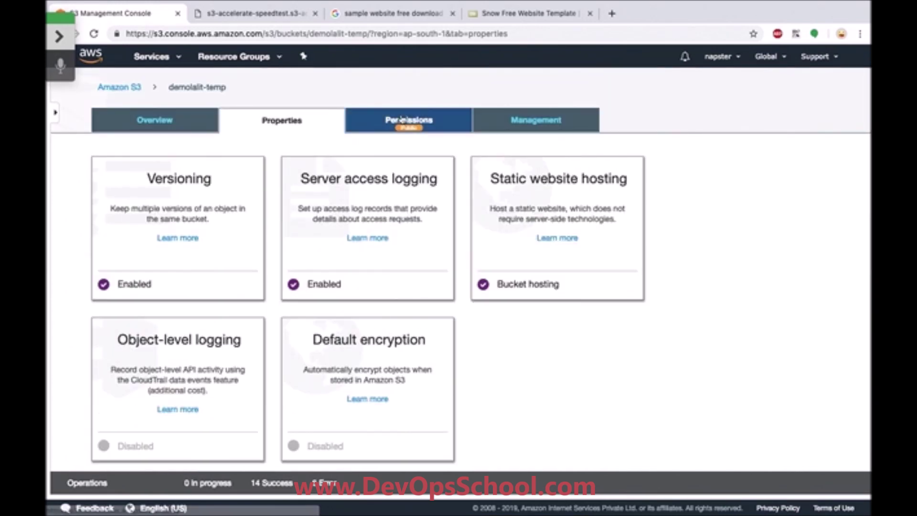
left_click(409, 120)
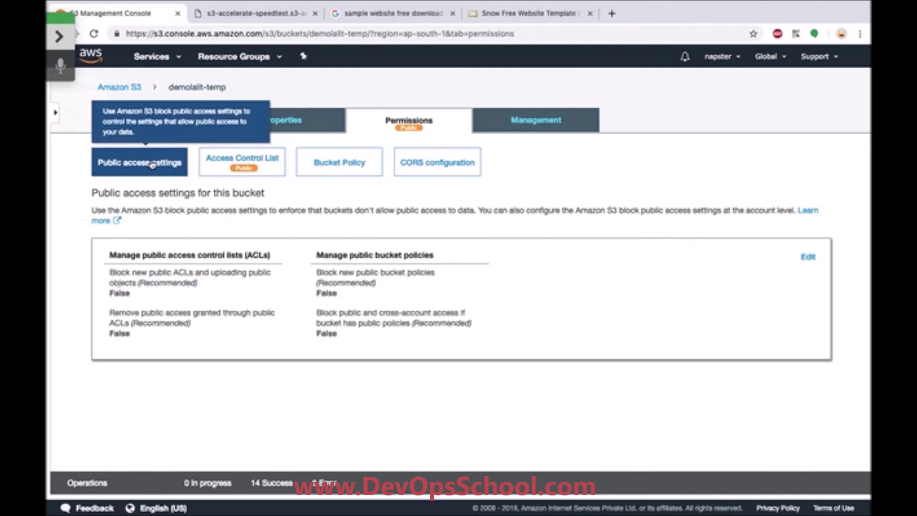
left_click(227, 173)
scroll(241, 267, "down", 3)
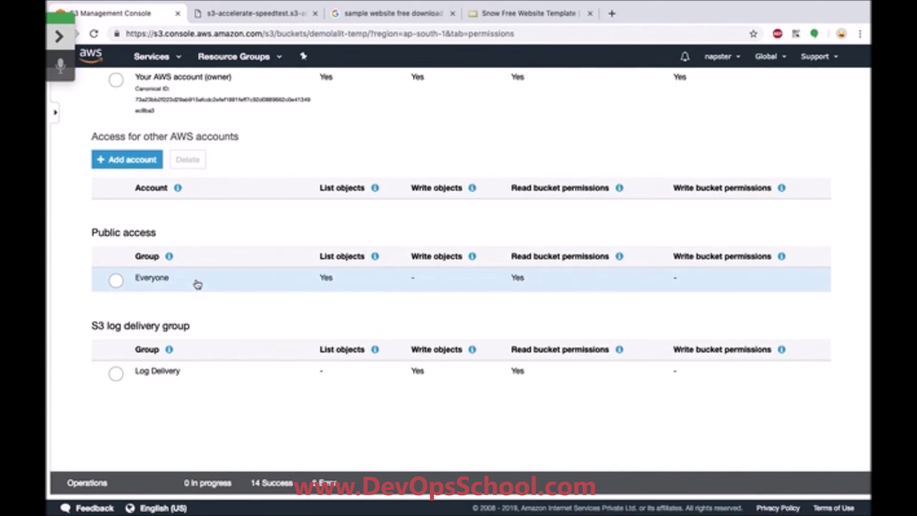
scroll(197, 284, "up", 2)
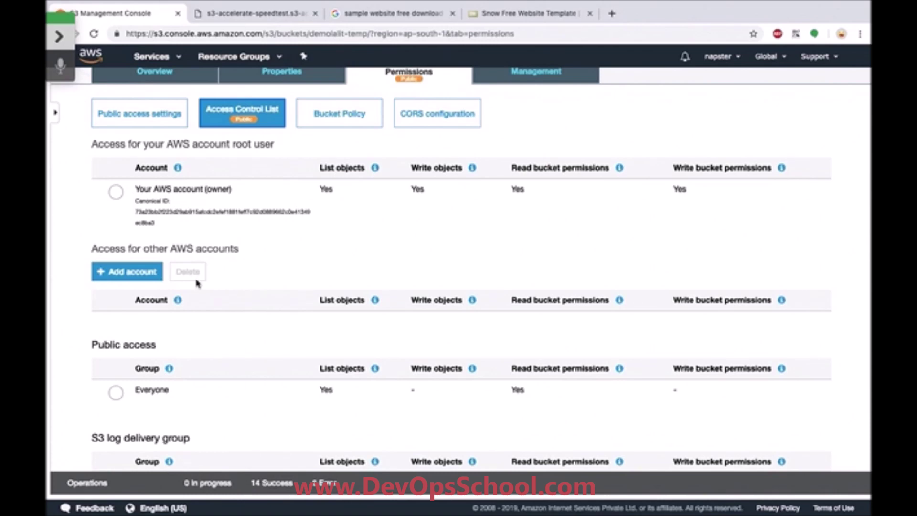
Open the AWS Policy Generator from the bucket policy editor and set the policy type to S3 Bucket Policy
left_click(340, 119)
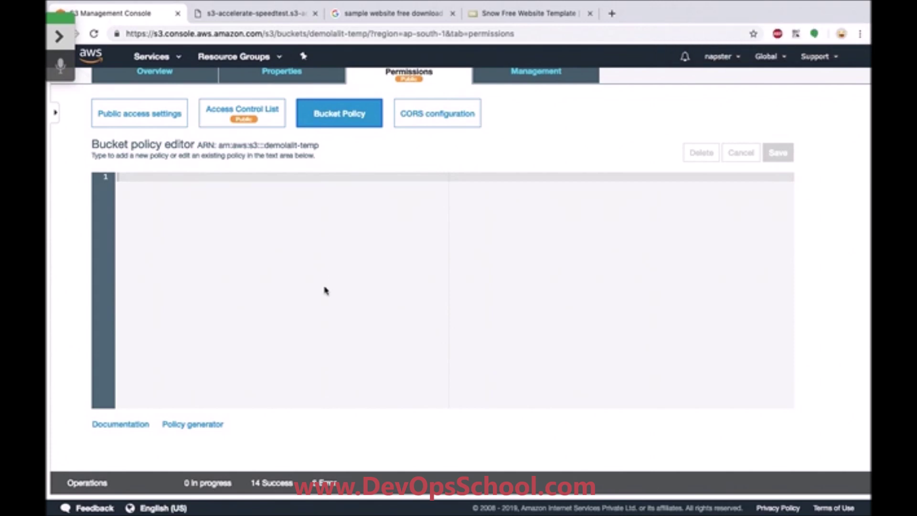
left_click(213, 424)
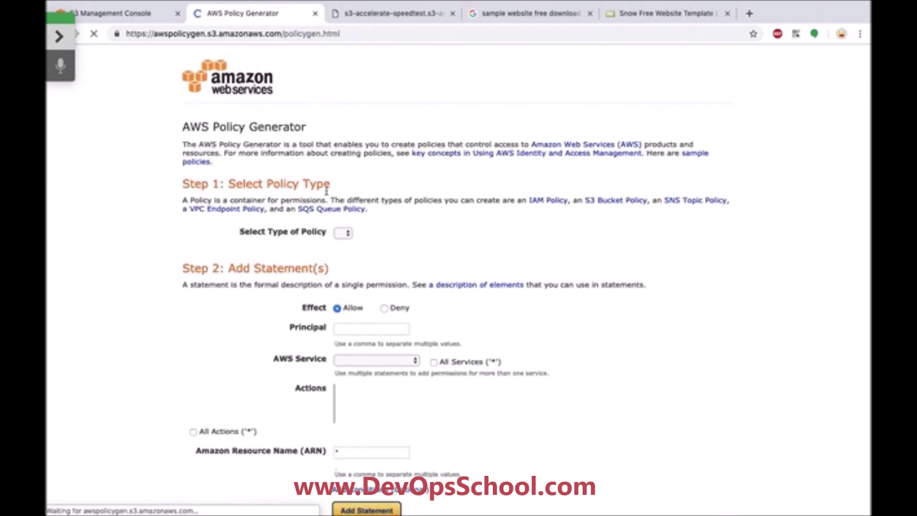
scroll(467, 241, "down", 3)
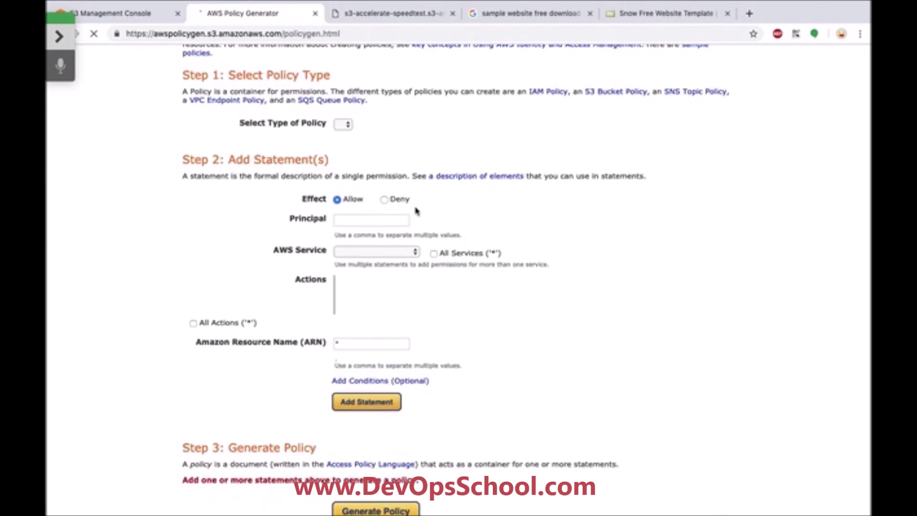
left_click(345, 123)
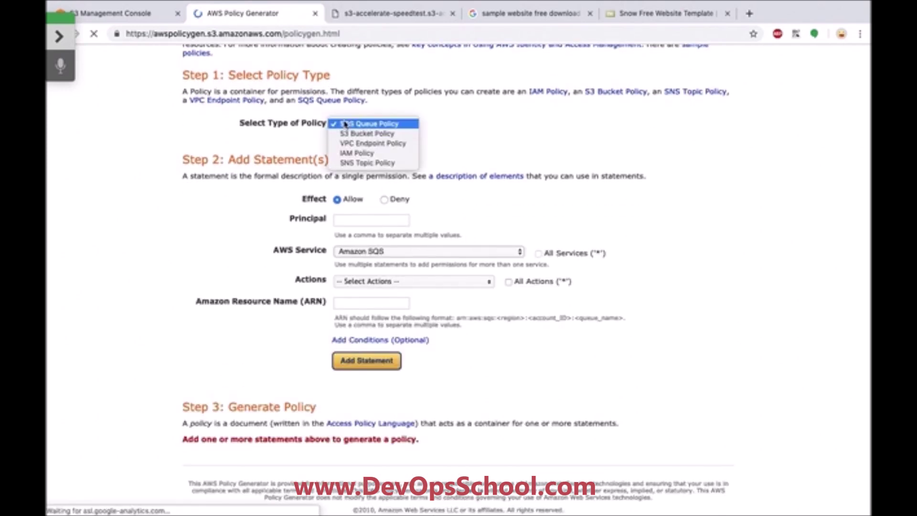
left_click(365, 133)
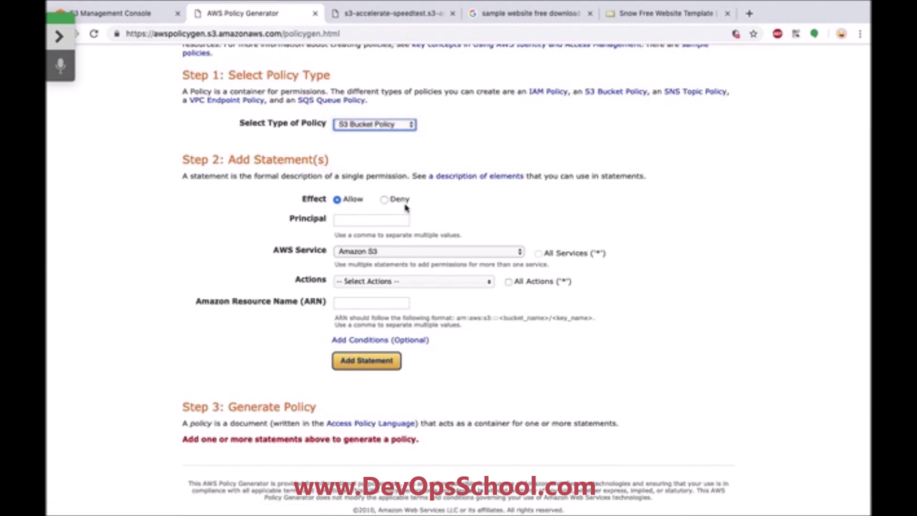
Set the policy statement's principal to * and try to submit the statement
left_click(378, 221)
type("*")
key("Return")
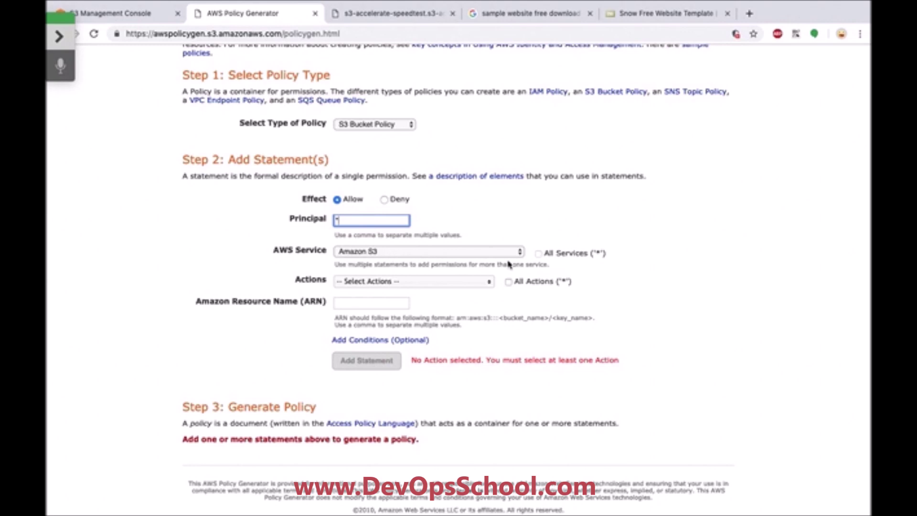
Browse the available Amazon S3 actions and choose GetObject for the policy statement
left_click(451, 282)
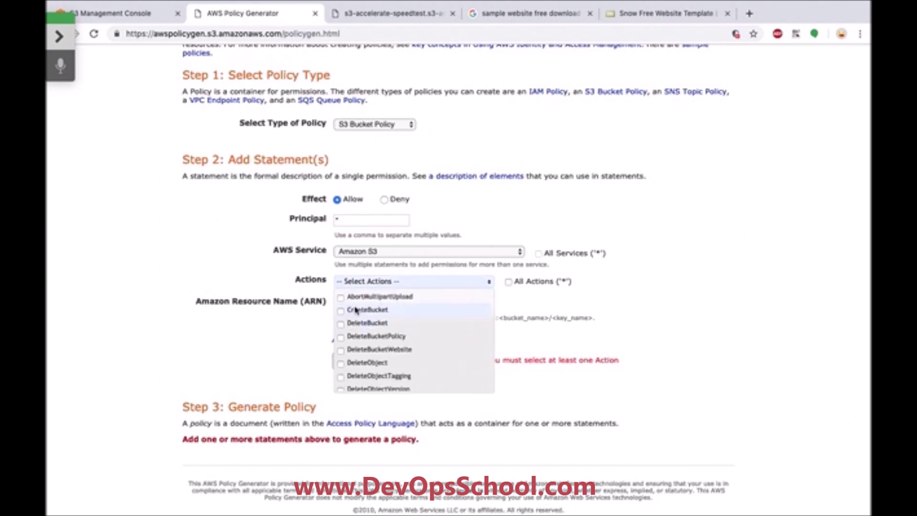
scroll(378, 334, "down", 3)
scroll(378, 334, "down", 1)
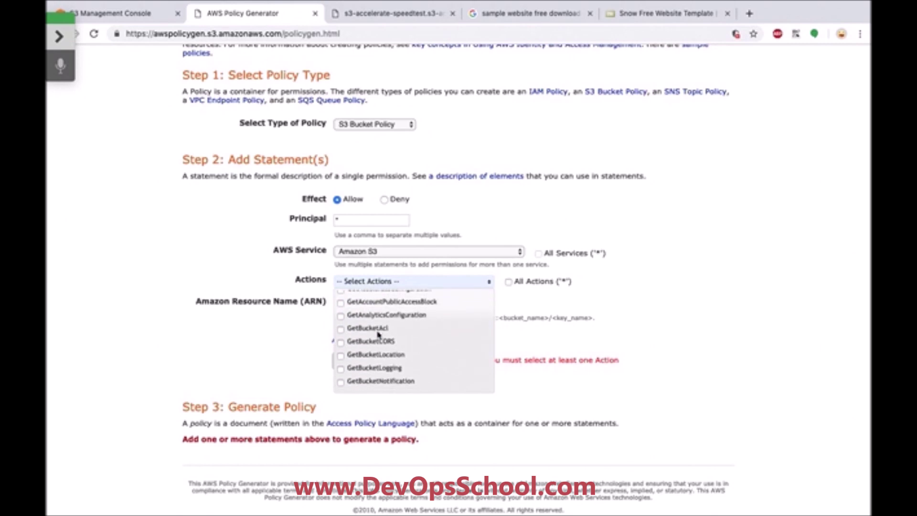
scroll(344, 330, "down", 3)
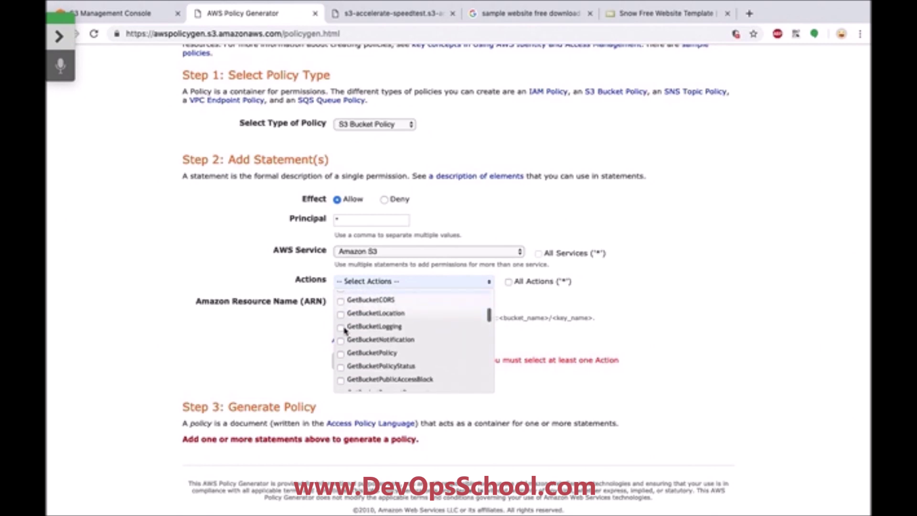
scroll(344, 330, "up", 2)
scroll(344, 330, "up", 1)
scroll(344, 331, "down", 1)
scroll(344, 331, "up", 1)
scroll(345, 331, "down", 3)
scroll(345, 330, "down", 5)
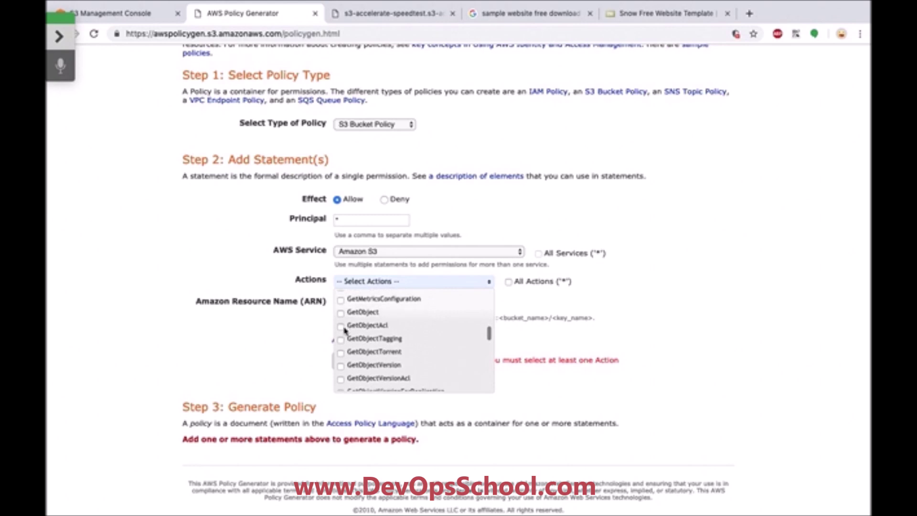
scroll(344, 372, "down", 2)
scroll(344, 375, "up", 3)
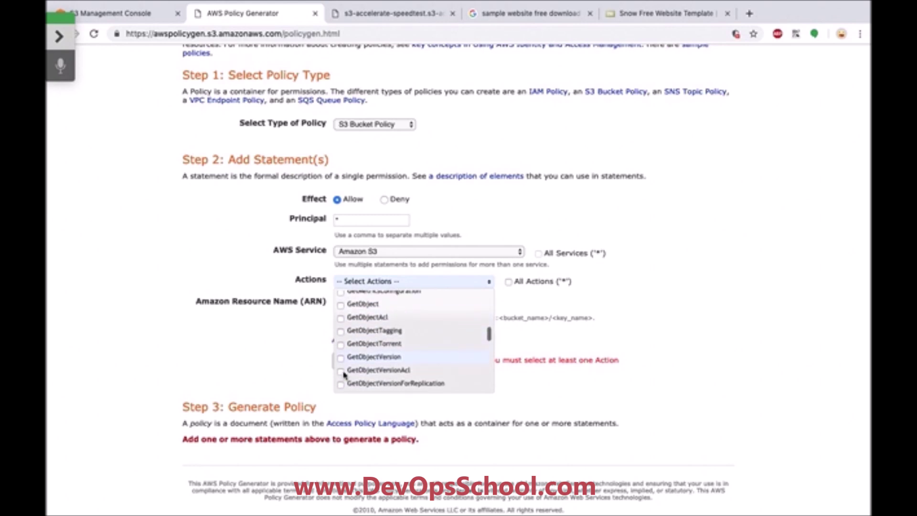
left_click(341, 305)
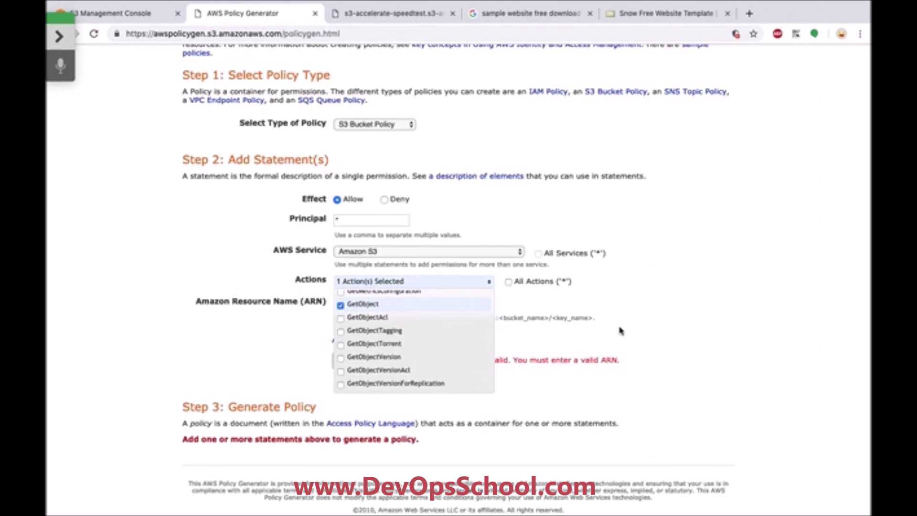
left_click(645, 334)
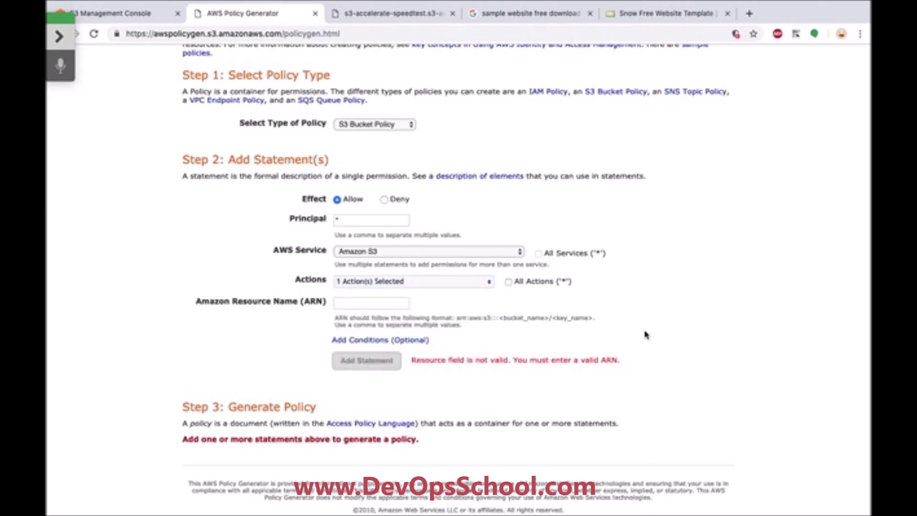
Check the bucket policy editor in the S3 console and return to the policy generator's statement form
left_click(355, 303)
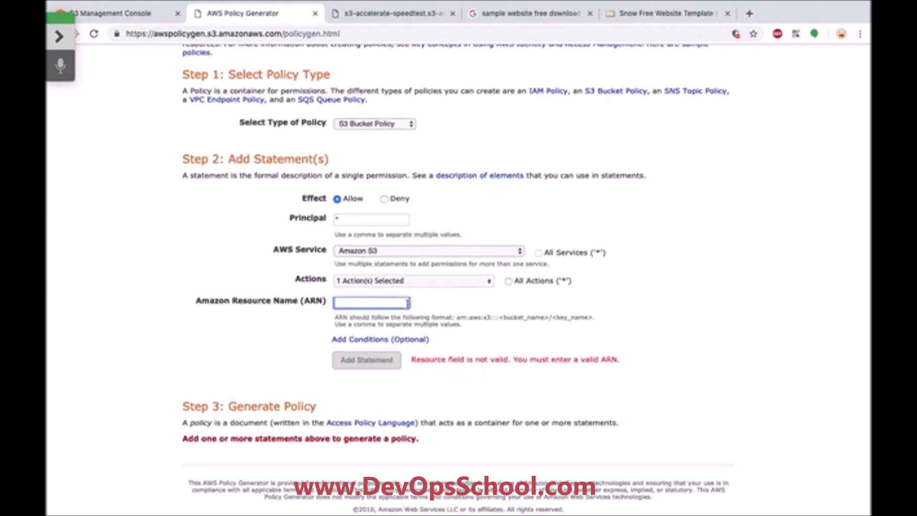
scroll(407, 306, "down", 1)
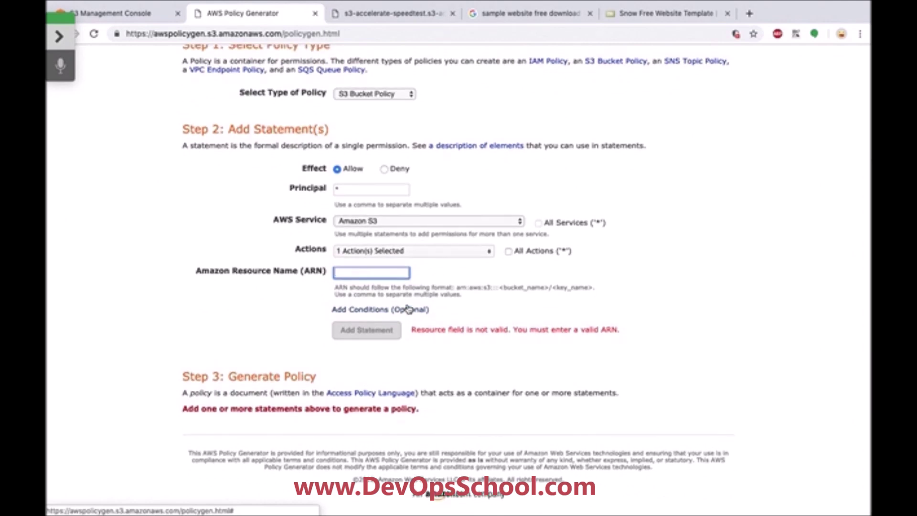
left_click(152, 22)
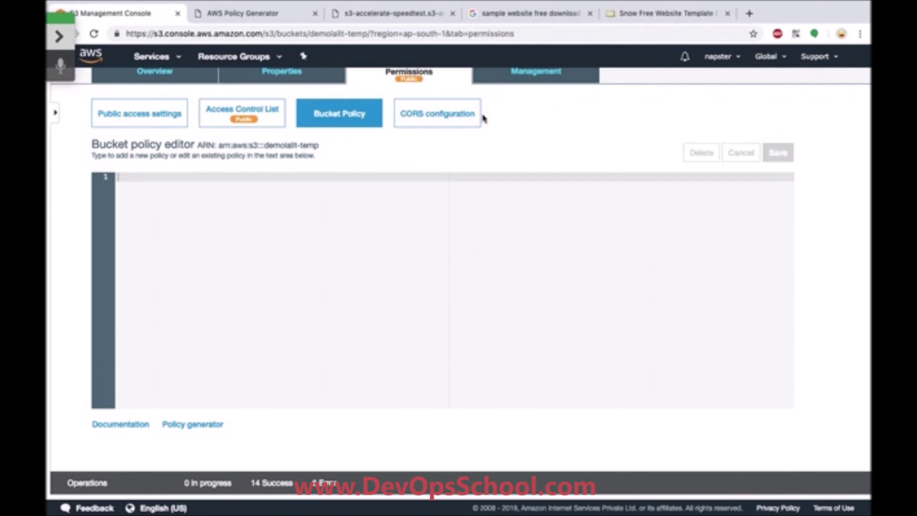
left_click(278, 16)
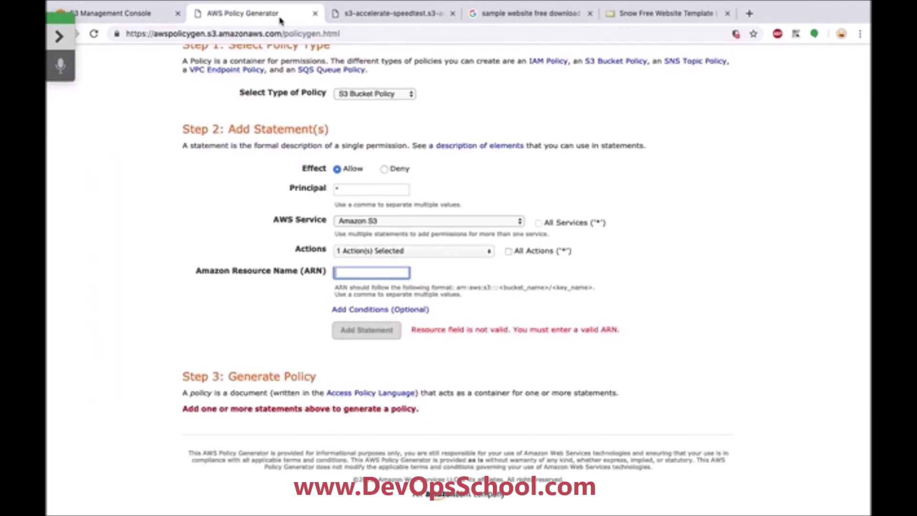
Search the web for "s3 bucket policy" and open the Bucket Policy Examples documentation in a new tab
left_click(305, 30)
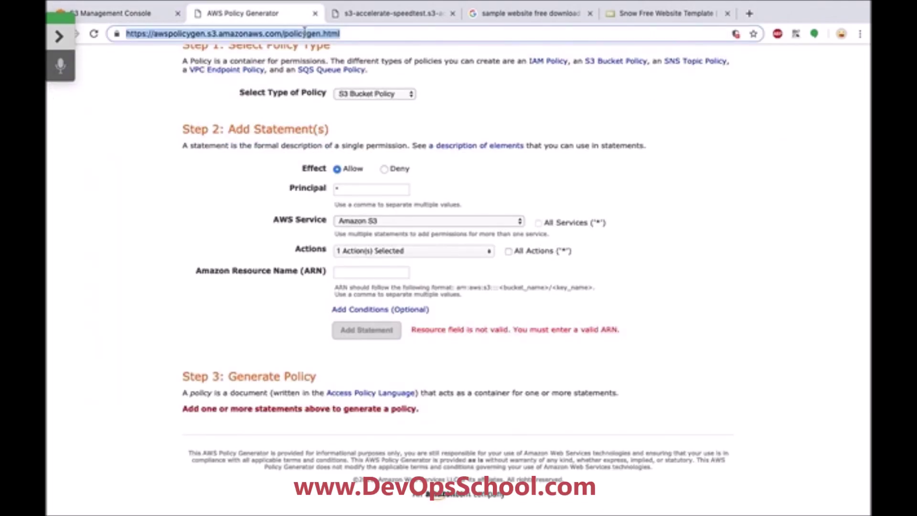
type("s3")
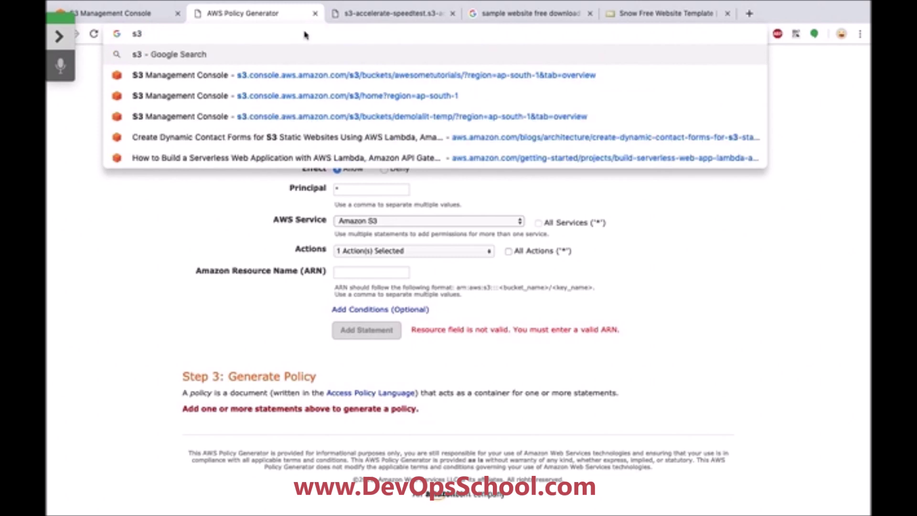
type(" bucket policy")
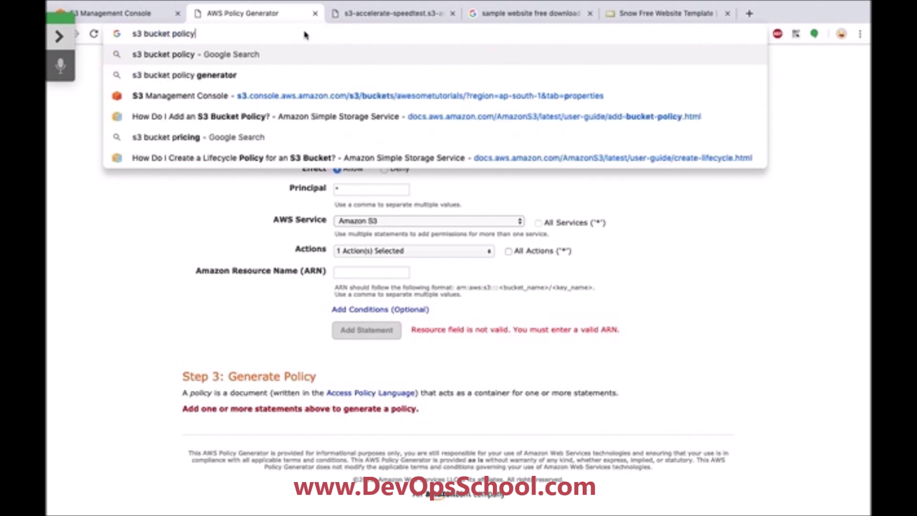
key("Return")
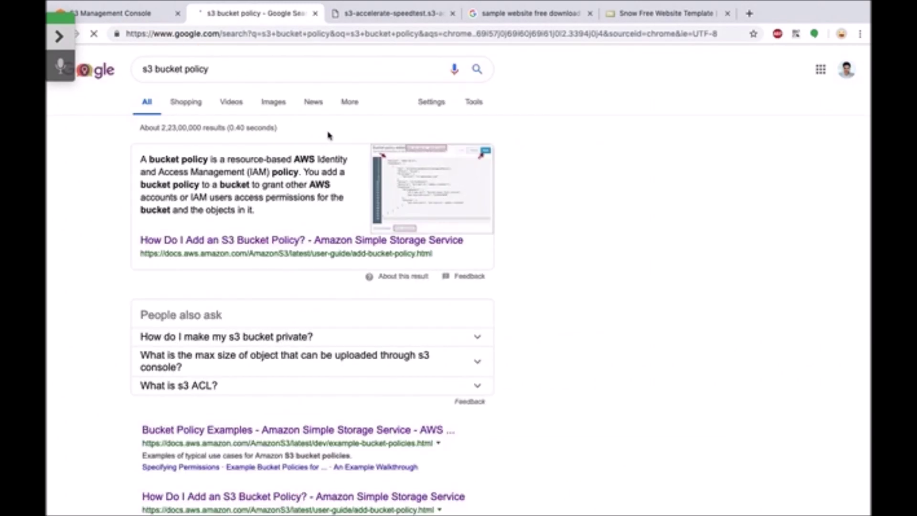
scroll(344, 200, "down", 5)
scroll(344, 201, "up", 1)
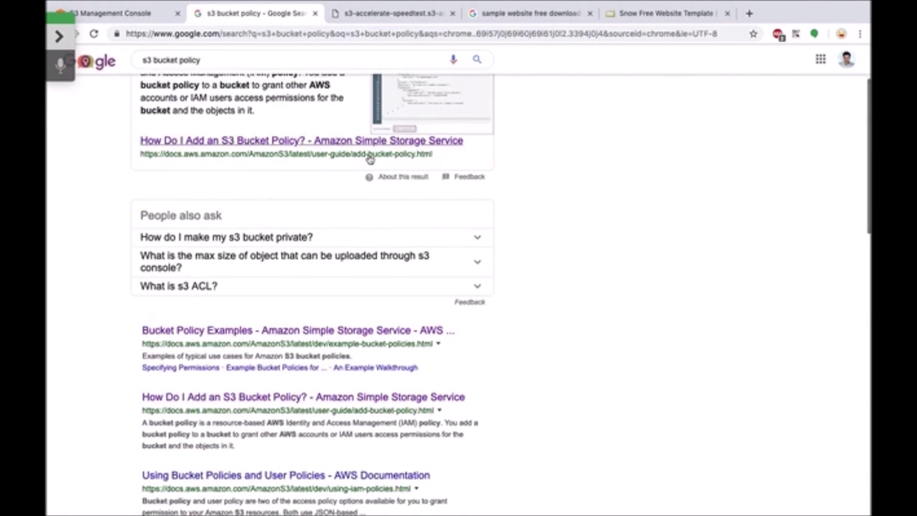
left_click(295, 344, "super")
left_click(404, 23)
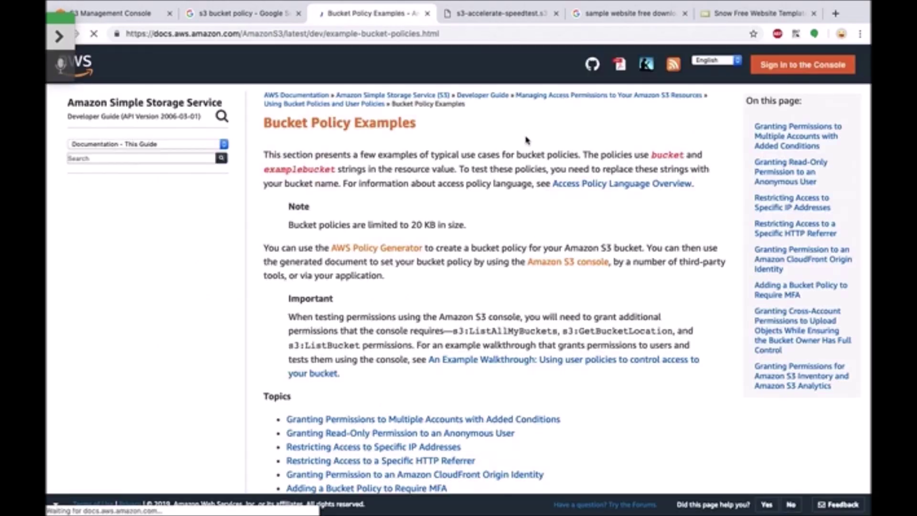
Find the example policy granting permissions to multiple accounts with added conditions and highlight its Allow effect
scroll(534, 231, "down", 10)
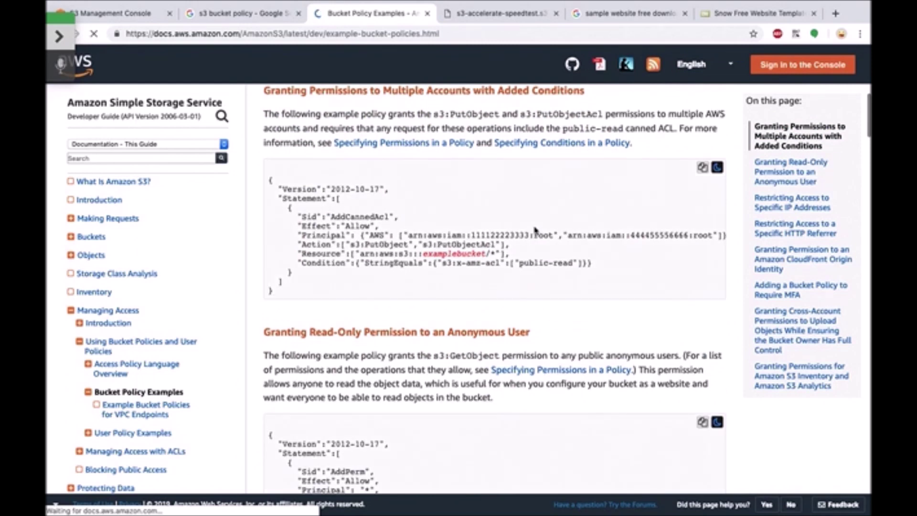
scroll(534, 230, "down", 1)
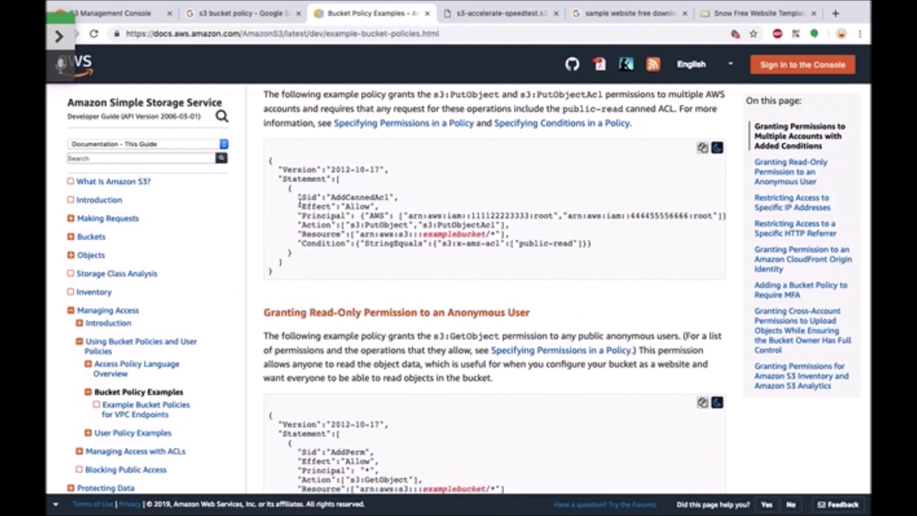
left_click(352, 208)
double_click(352, 207)
scroll(395, 219, "right", 1)
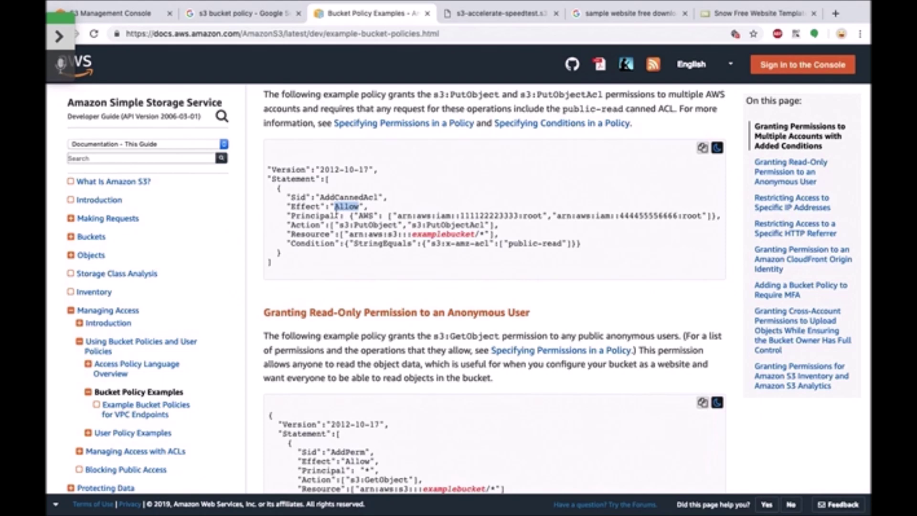
Examine the example policy's Principal element, highlighting the iam service and the account number in the first ARN
double_click(318, 216)
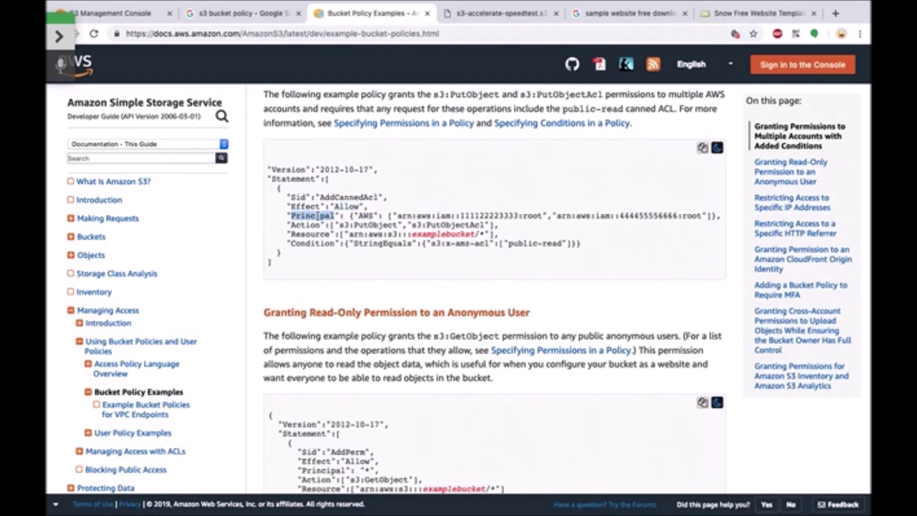
double_click(465, 215)
triple_click(472, 218)
double_click(472, 217)
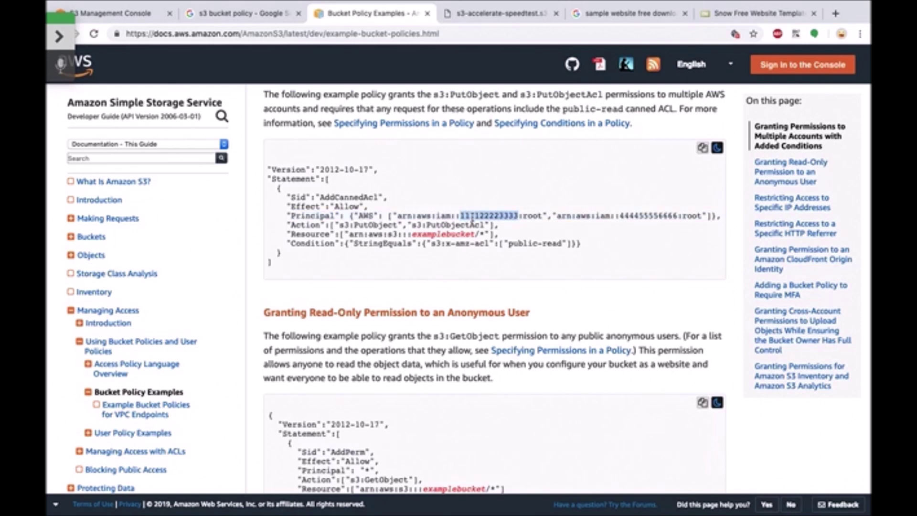
double_click(438, 215)
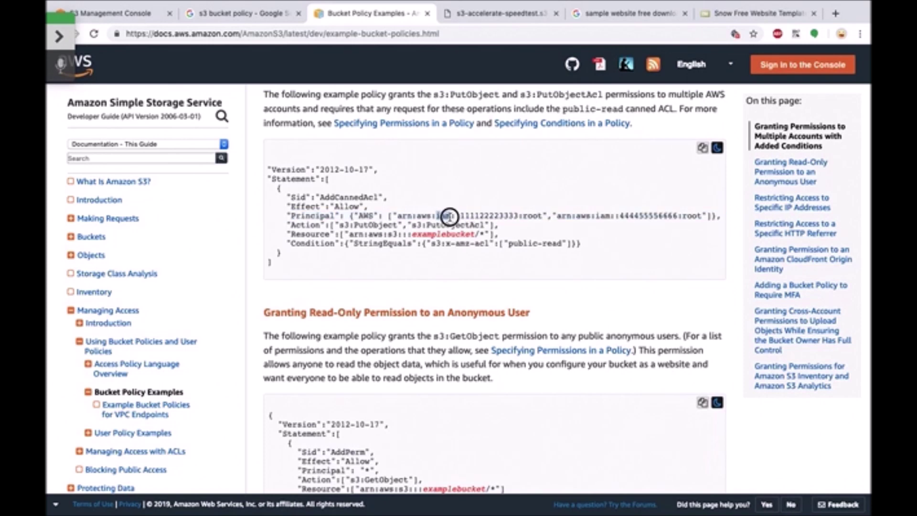
left_click_drag(461, 216, 518, 216)
left_click(533, 216)
double_click(504, 216)
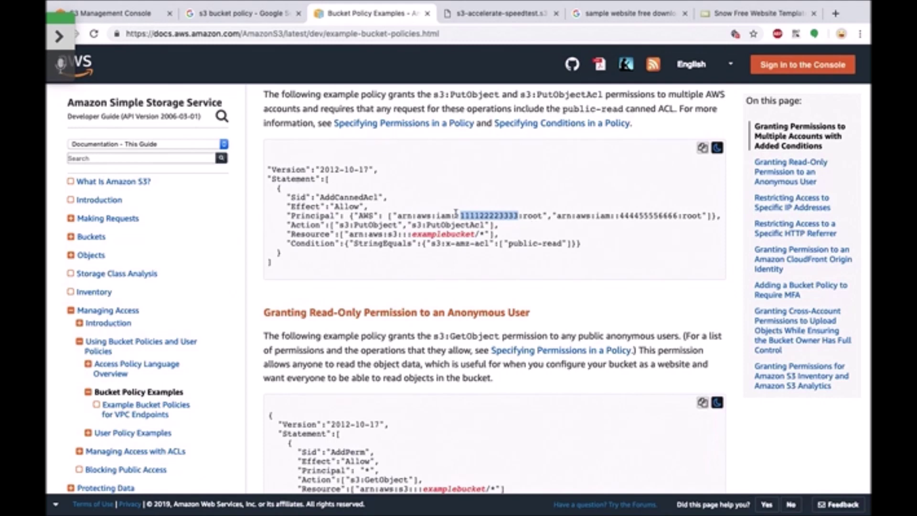
left_click(692, 217)
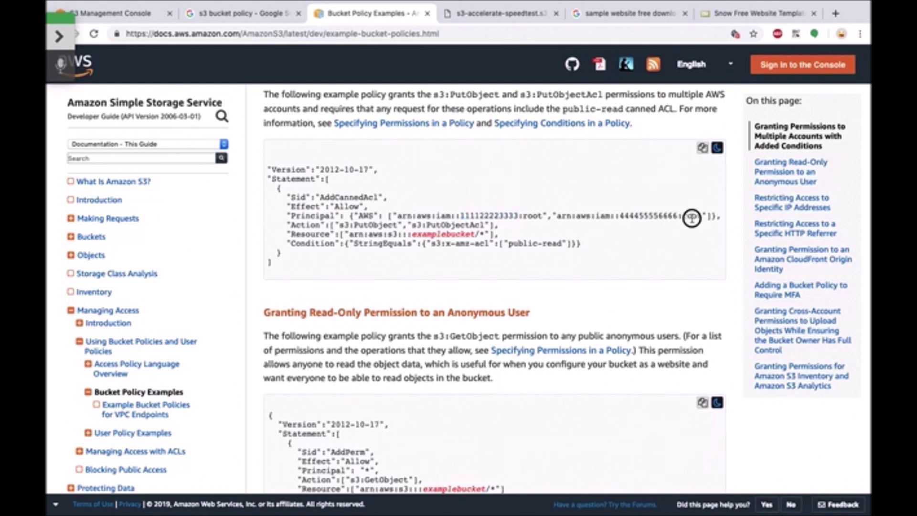
Examine the rest of the multiple-accounts policy, highlighting the second ARN's account number, the PutObjectAcl action and the examplebucket resource
double_click(648, 215)
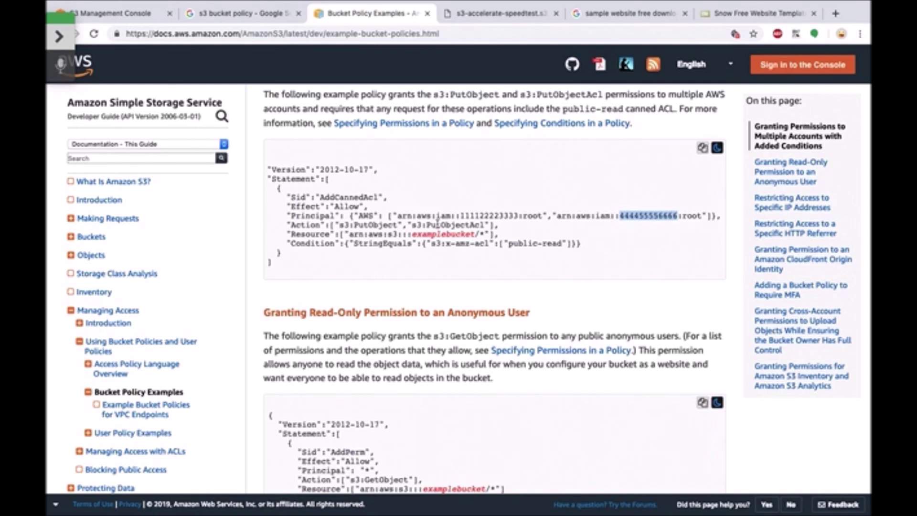
left_click_drag(354, 225, 485, 227)
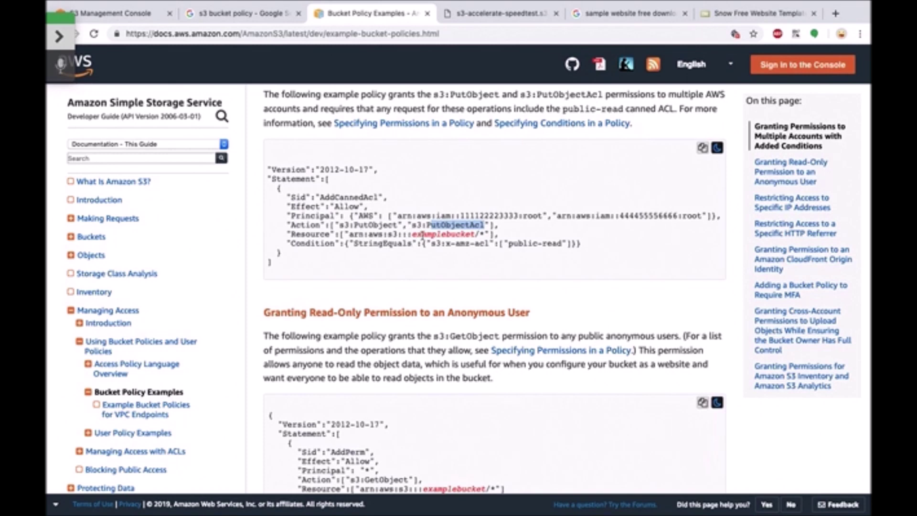
double_click(422, 234)
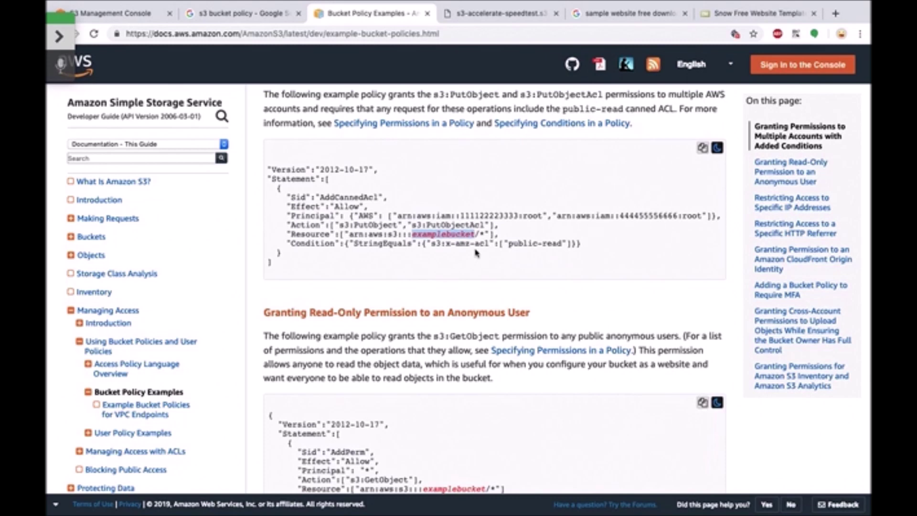
Examine the example policy granting read-only permission to an anonymous user, highlighting its wildcard principal, GetObject action and examplebucket resource
scroll(475, 253, "down", 5)
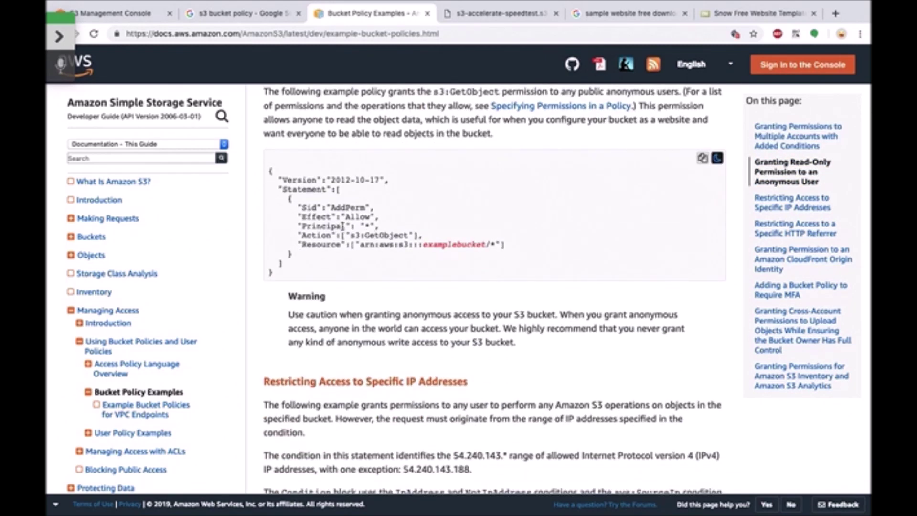
double_click(367, 226)
double_click(382, 236)
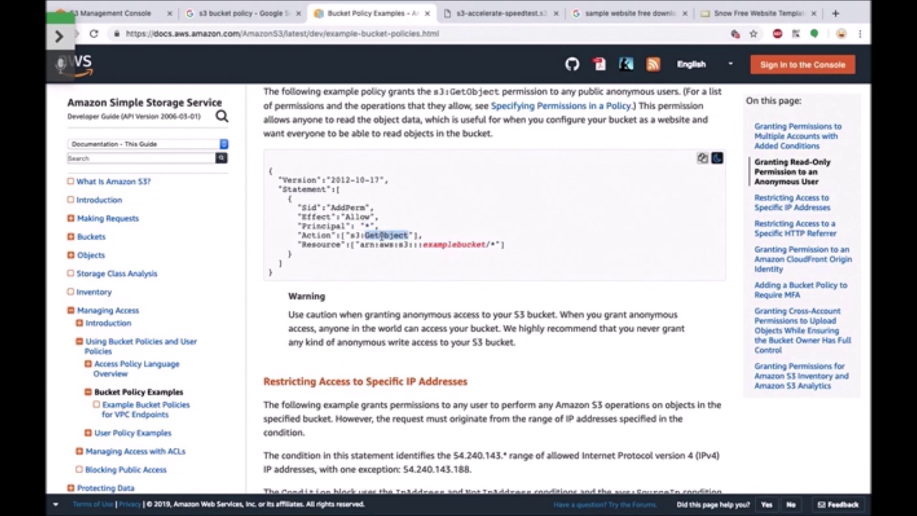
double_click(445, 245)
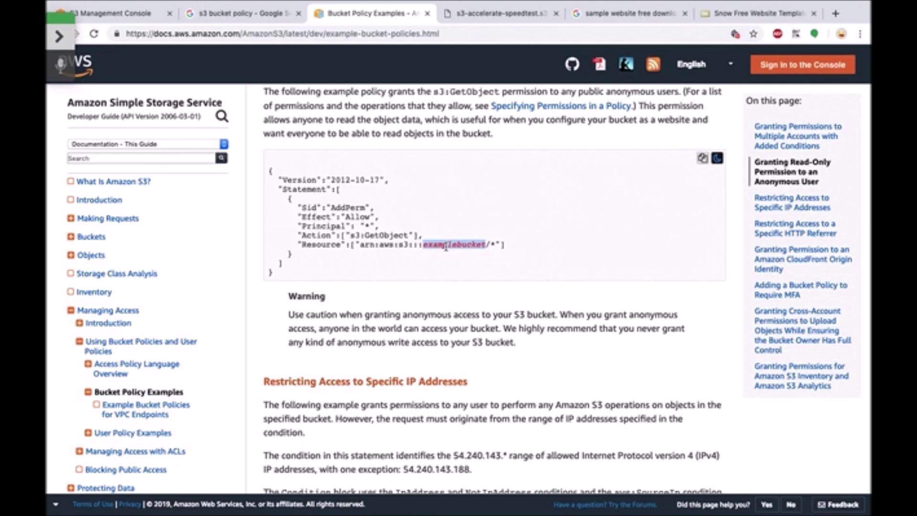
Return to the S3 console and show the management settings of the demolalit-temp bucket with its lifecycle rules
left_click(114, 14)
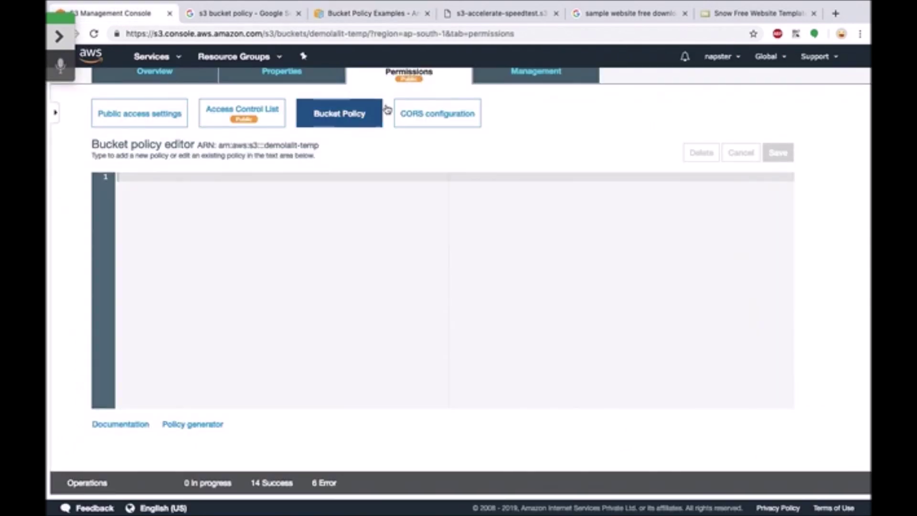
left_click(506, 76)
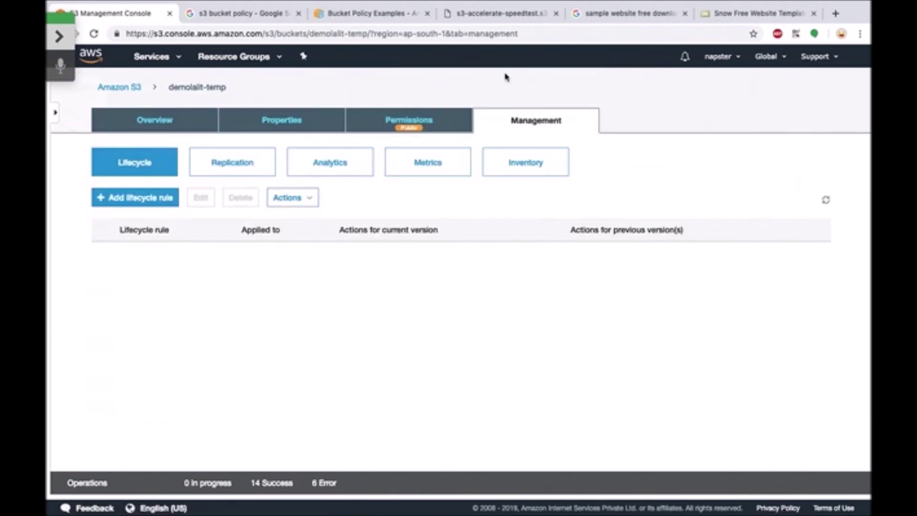